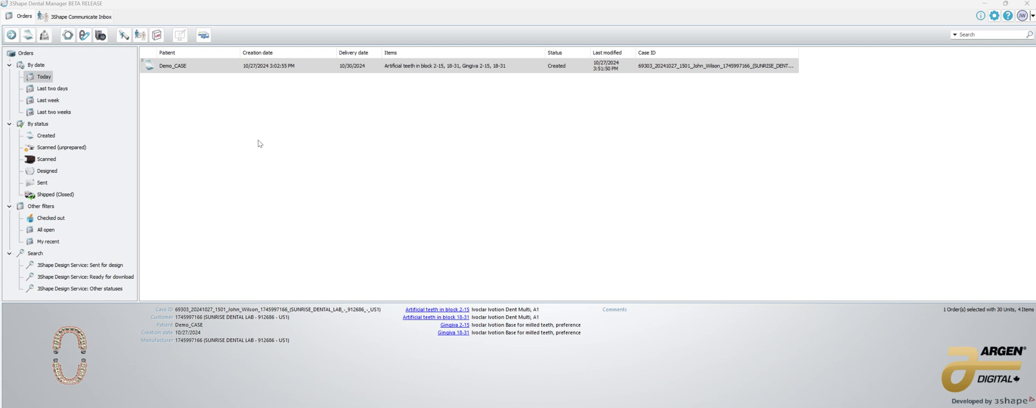
- Review the Demo_CASE order form, including the materials assigned to an upper molar, and confirm it with object type Model
click(171, 71)
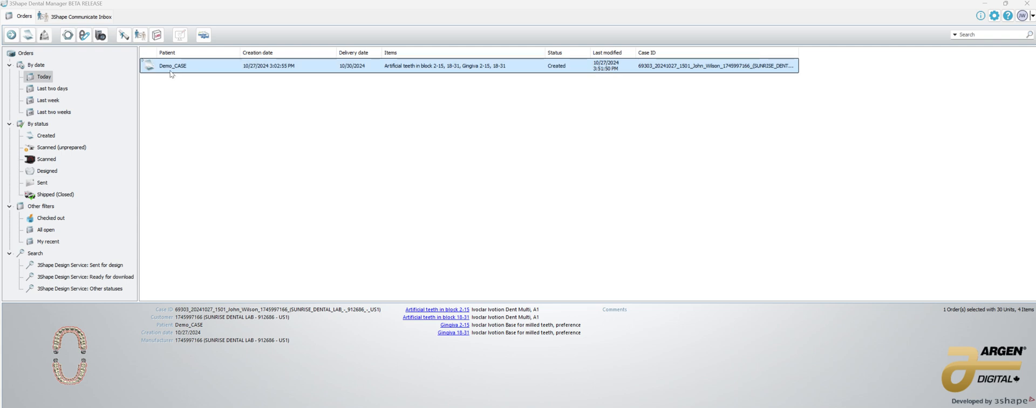
right_click(172, 73)
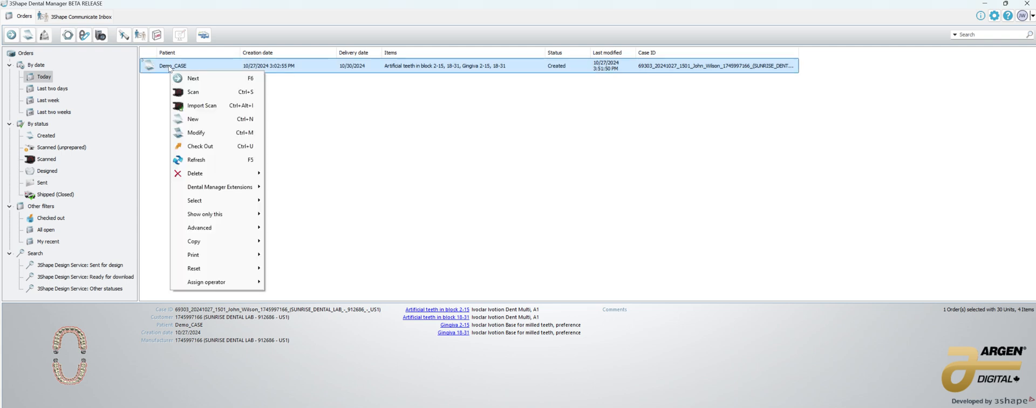
click(206, 137)
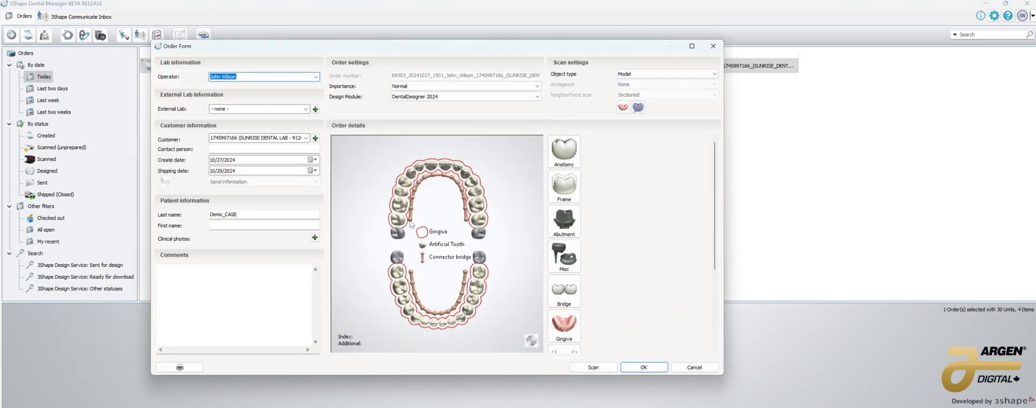
click(404, 221)
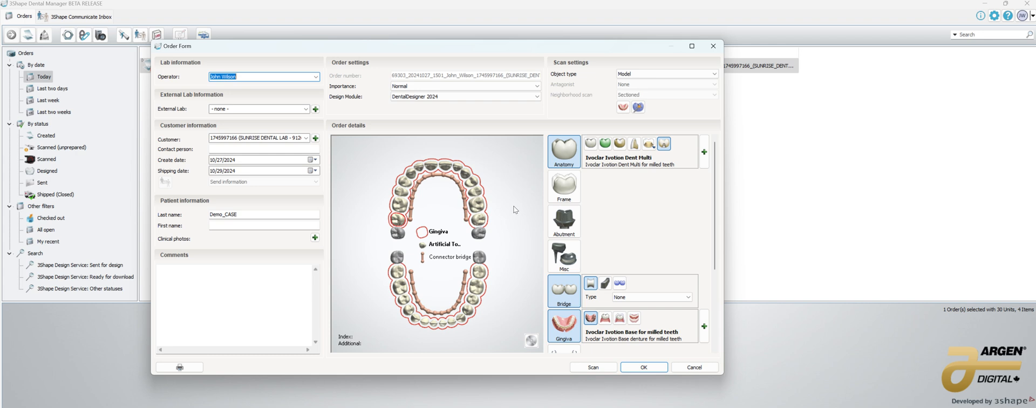
click(705, 77)
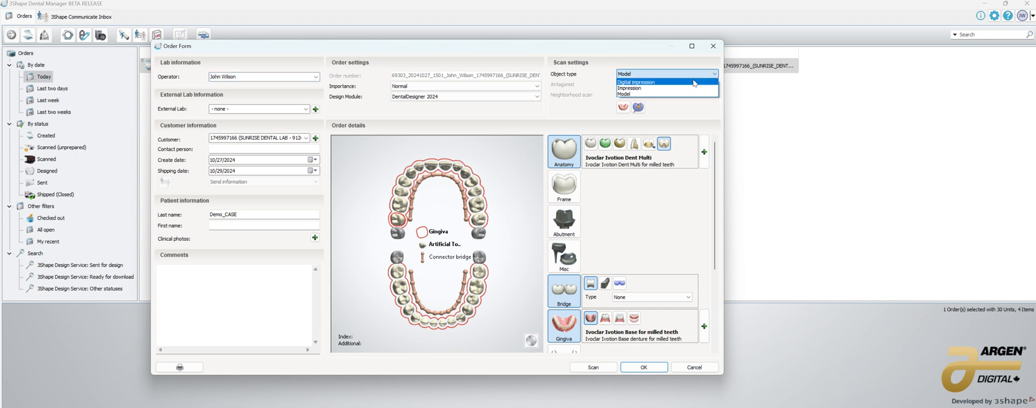
click(629, 73)
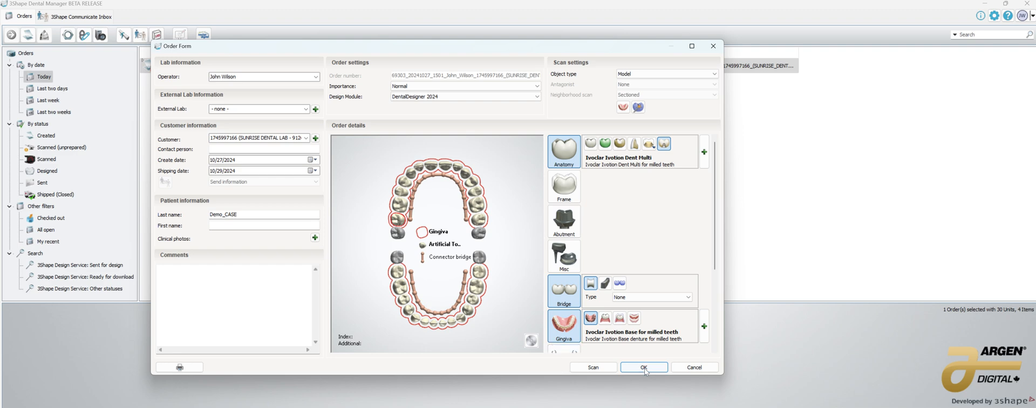
click(644, 368)
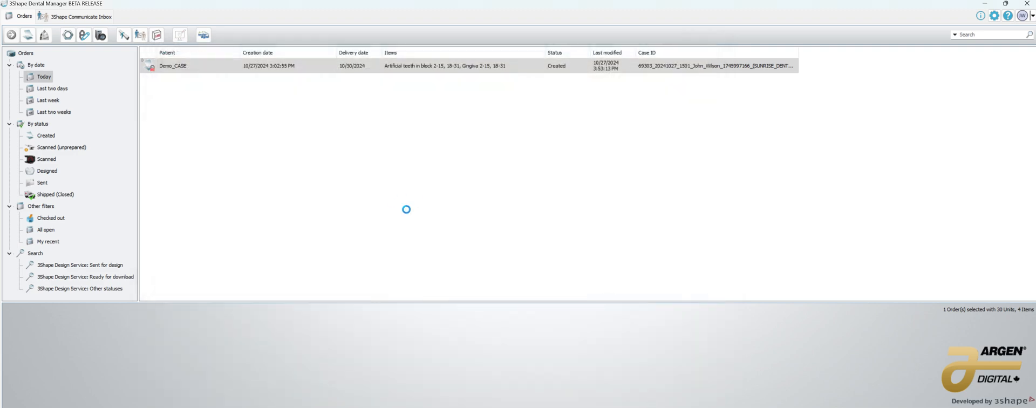
- Import UPPER MODEL (1).stl as the upper scan, LOWER MODEL.stl as the lower scan and Bite_RIM.stl as the wax rim scan for Demo_CASE
right_click(190, 63)
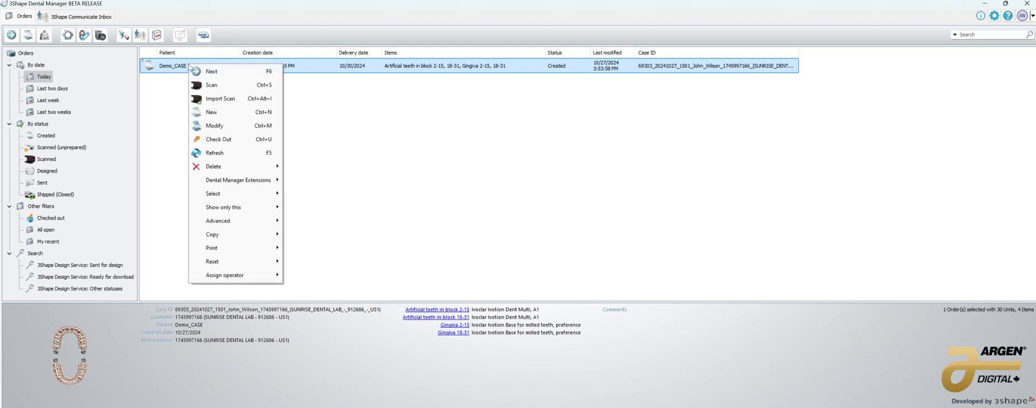
click(254, 114)
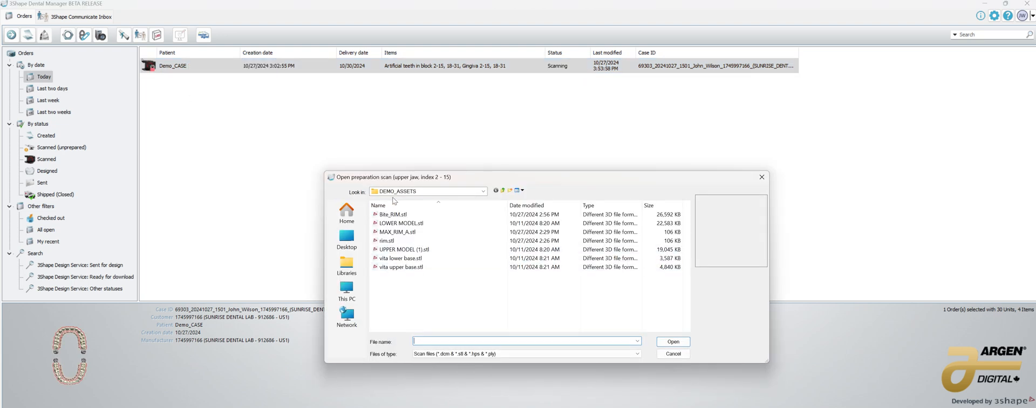
double_click(396, 250)
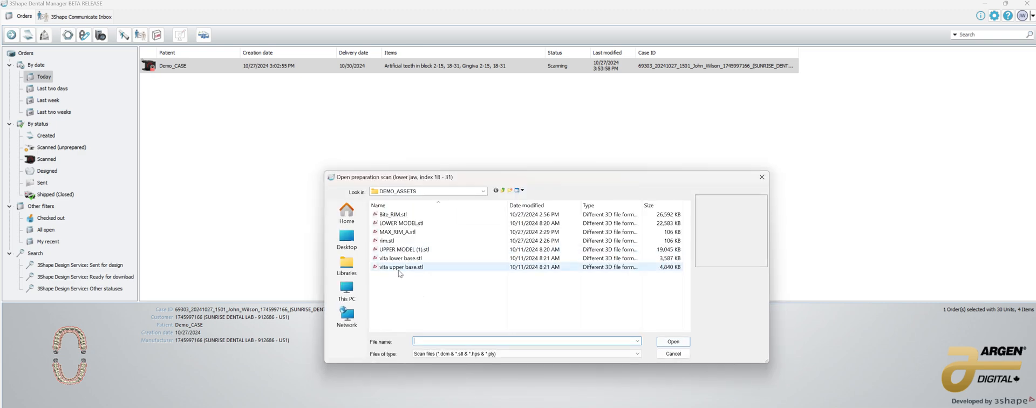
click(406, 224)
double_click(406, 224)
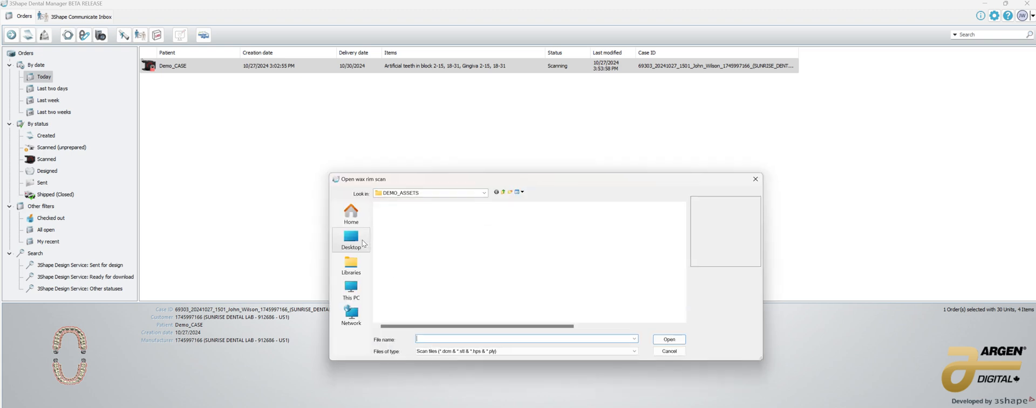
double_click(392, 215)
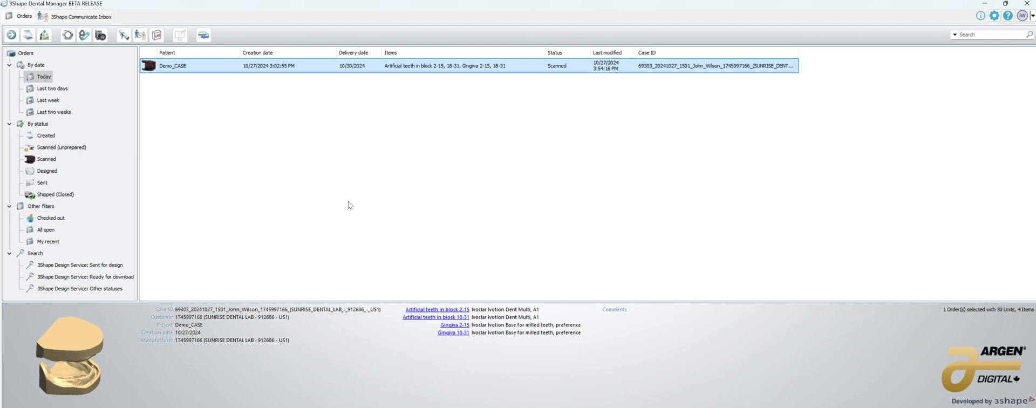
- Preview the imported scans in 3D with the wax rim shown between the upper and lower models, and close the preview
double_click(81, 345)
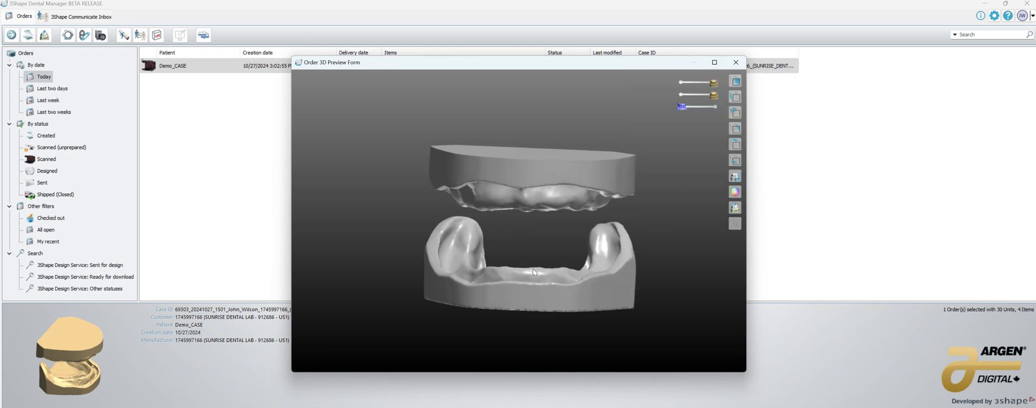
click(712, 109)
scroll(552, 245, up, 5)
right_drag(627, 243, 562, 274)
scroll(589, 253, down, 3)
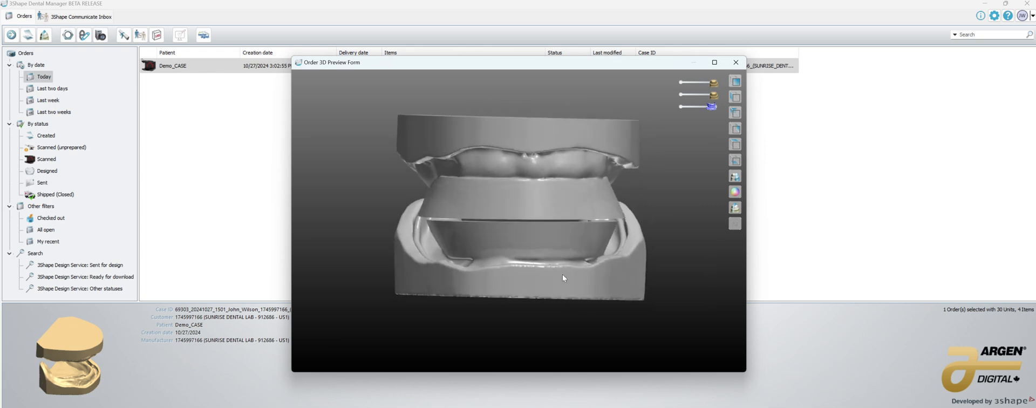
click(736, 64)
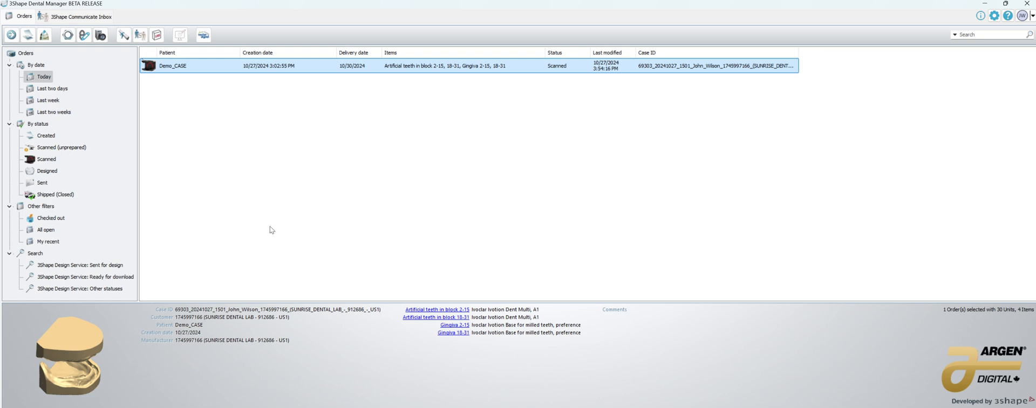
- Open Demo_CASE for design and define the occlusal plane with three points along the lower edge of the upper wax rim
double_click(217, 67)
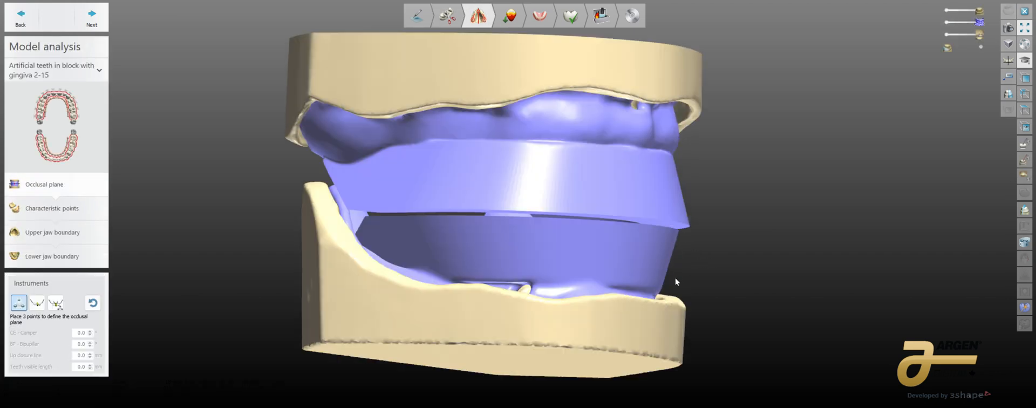
right_drag(676, 278, 629, 291)
scroll(629, 291, down, 4)
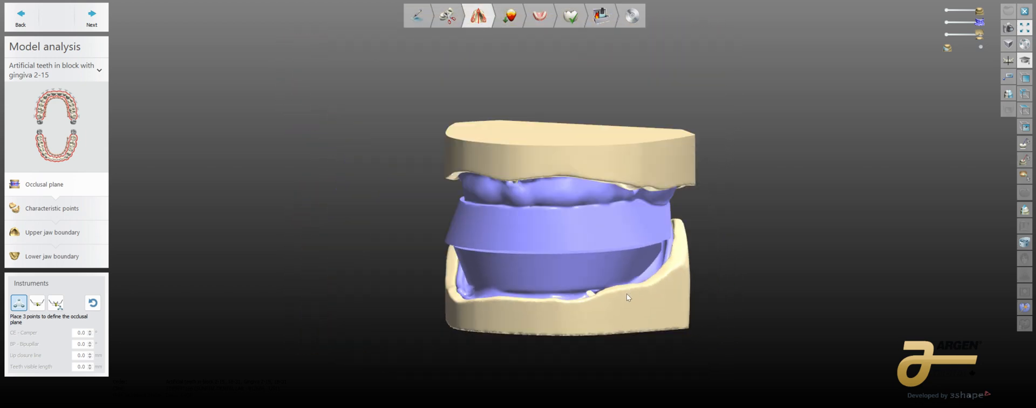
scroll(627, 294, up, 5)
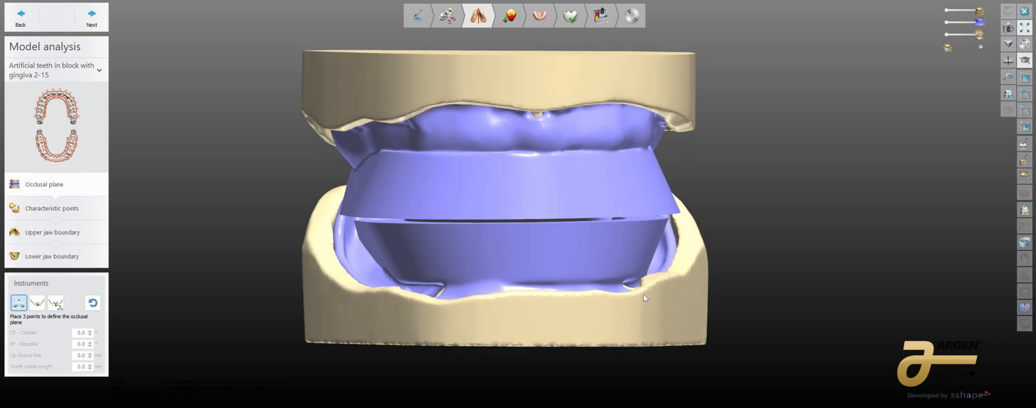
scroll(644, 294, down, 3)
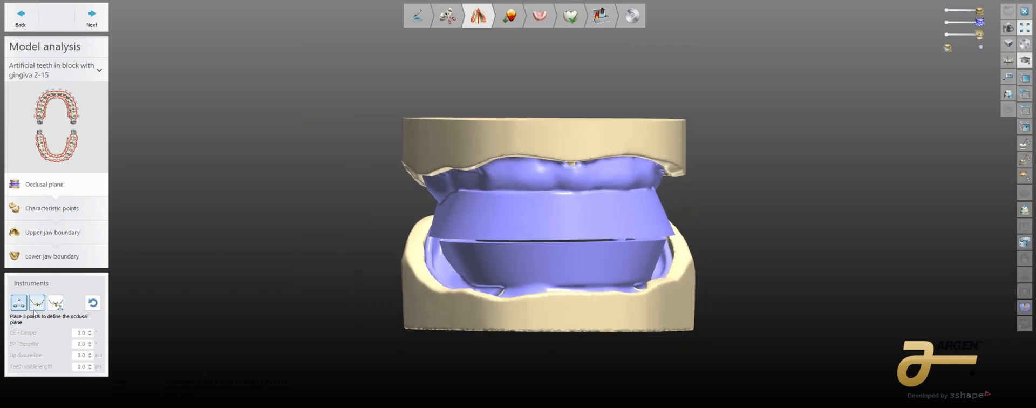
scroll(465, 258, up, 5)
right_drag(464, 258, 464, 229)
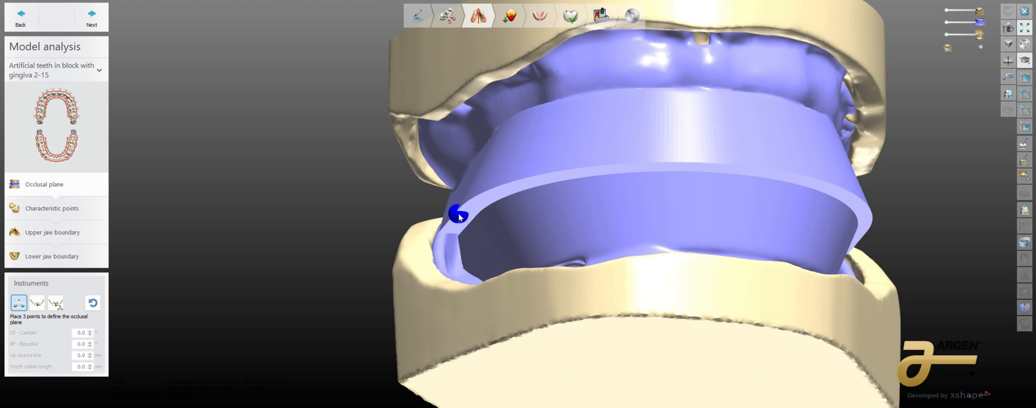
click(694, 165)
right_drag(777, 208, 685, 165)
click(823, 231)
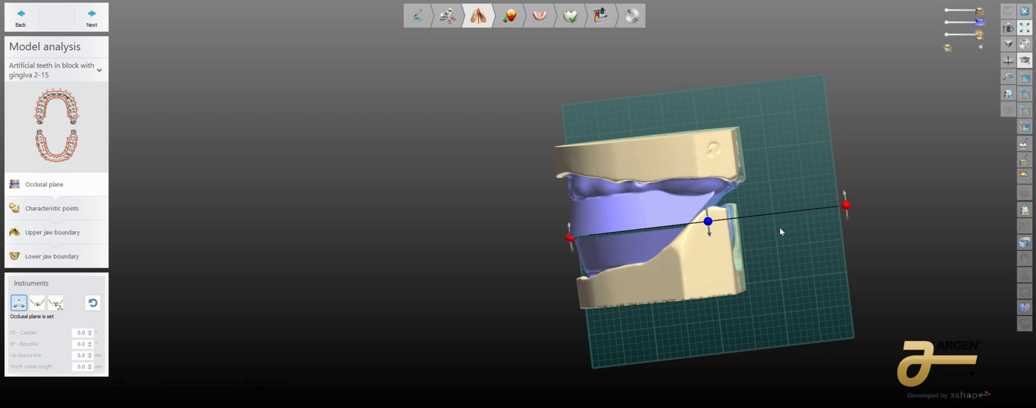
- Hide the wax rim and rotate the occlusal plane slightly so its midline aligns with the center of the models
right_drag(779, 228, 758, 324)
scroll(782, 268, up, 5)
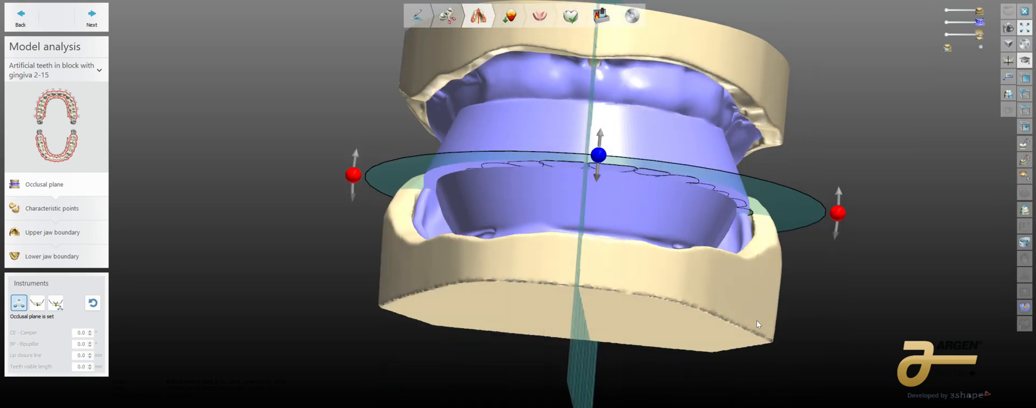
click(947, 22)
right_drag(815, 286, 770, 229)
scroll(789, 197, up, 3)
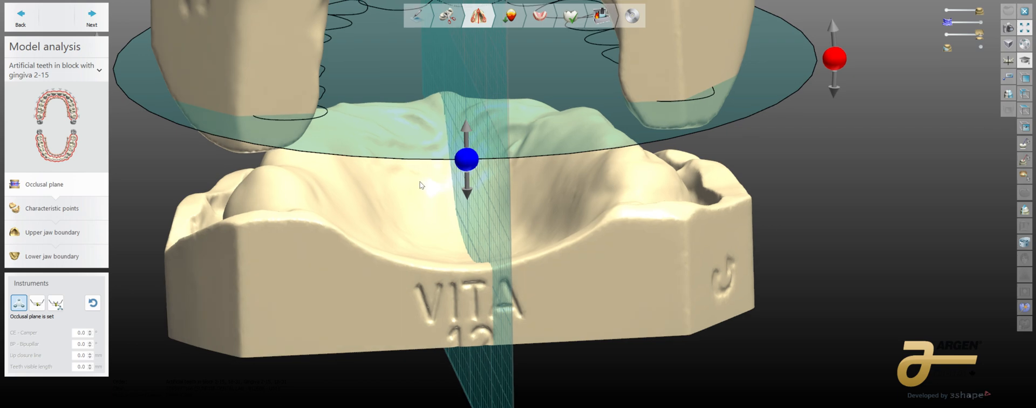
right_drag(708, 212, 799, 223)
scroll(705, 214, down, 3)
scroll(815, 209, down, 3)
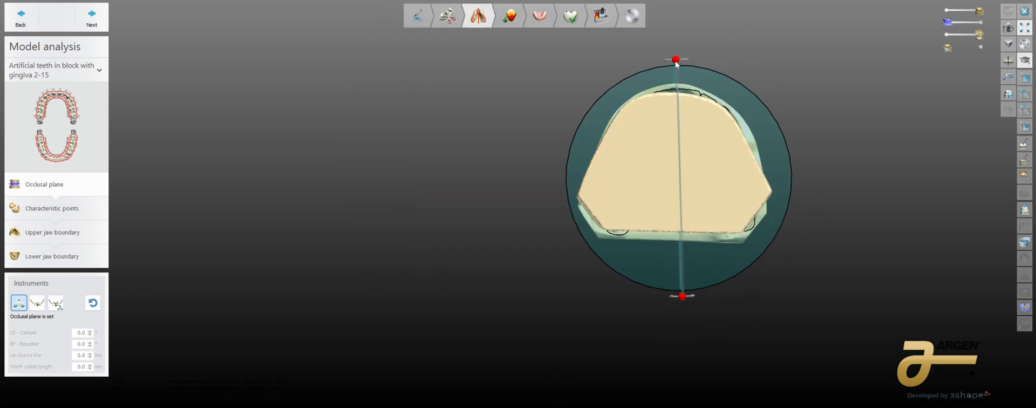
drag(676, 61, 676, 58)
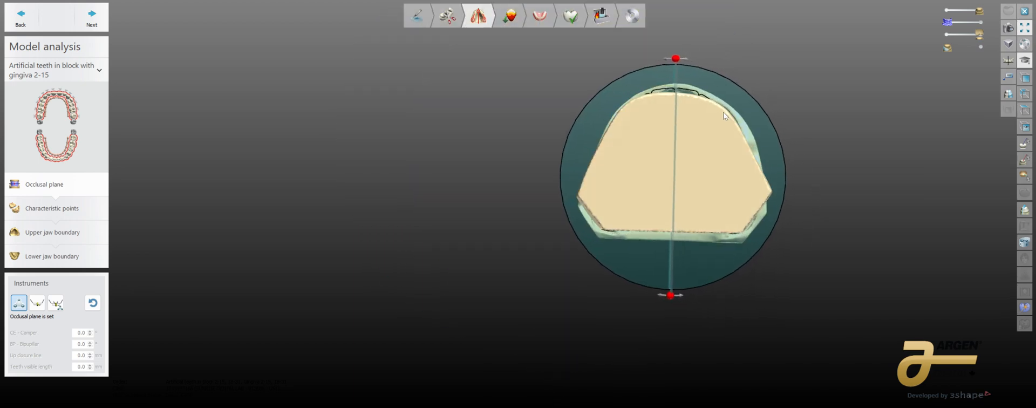
- Examine the occlusal plane's position relative to the upper and lower models from the side, with the wax rim hidden
right_drag(826, 116, 737, 120)
middle_drag(799, 170, 705, 192)
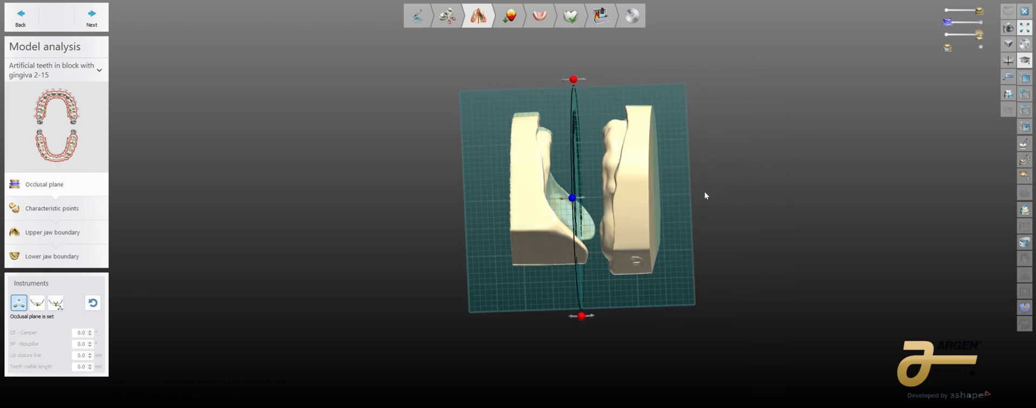
right_drag(705, 195, 646, 194)
scroll(682, 153, up, 3)
mouse_move(623, 264)
right_down()
mouse_move(640, 260)
mouse_move(622, 265)
right_up()
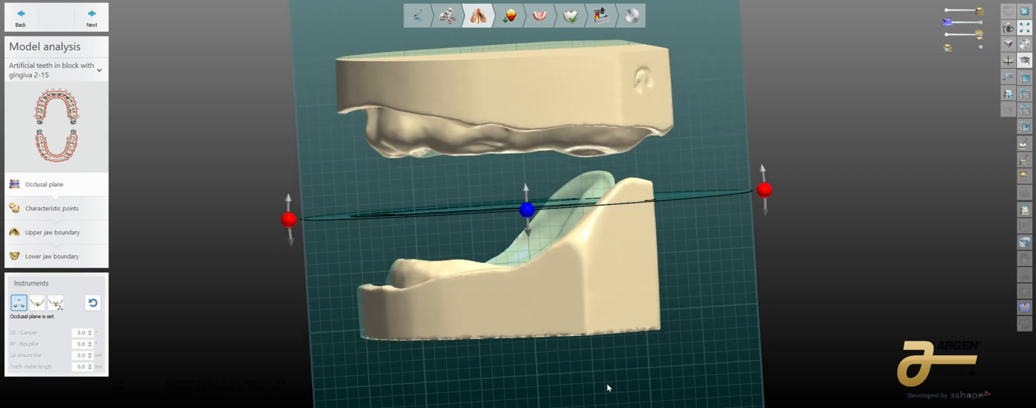
right_drag(660, 252, 614, 265)
right_drag(584, 222, 625, 216)
right_drag(713, 279, 716, 297)
right_drag(643, 275, 678, 273)
- Make the wax rim semi-transparent and check the occlusal plane against it from the side and front
drag(948, 22, 971, 22)
right_drag(780, 268, 578, 292)
scroll(577, 282, up, 2)
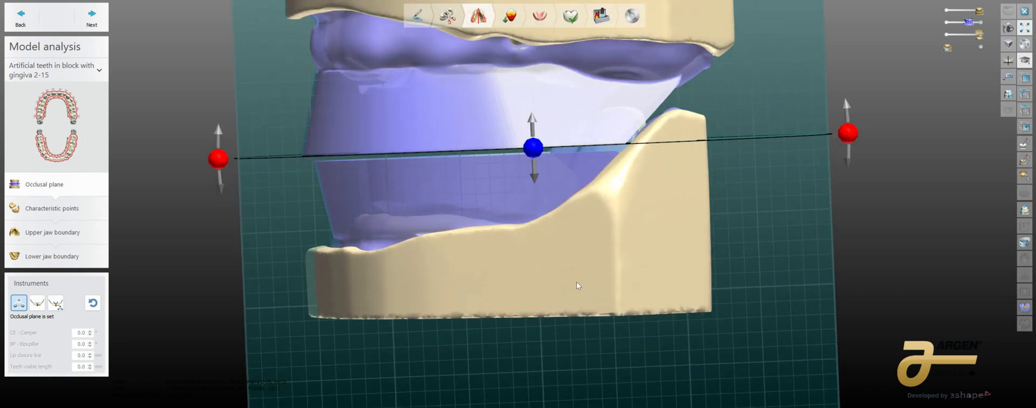
scroll(577, 282, down, 1)
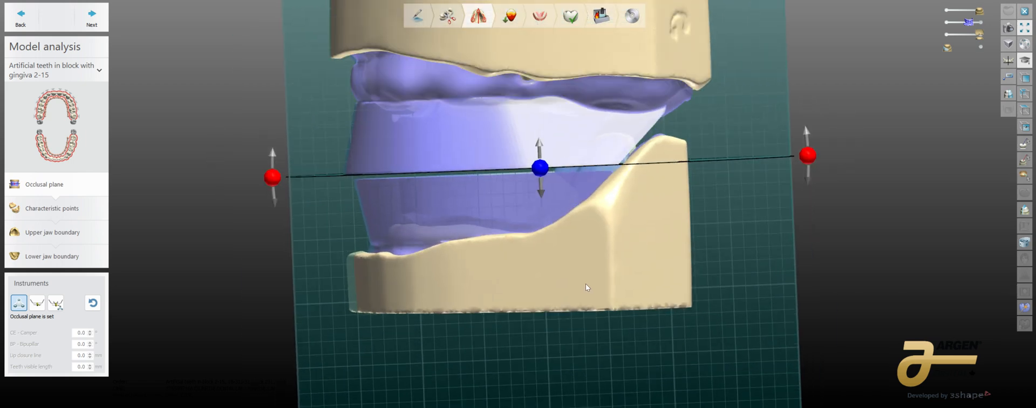
right_drag(580, 282, 590, 281)
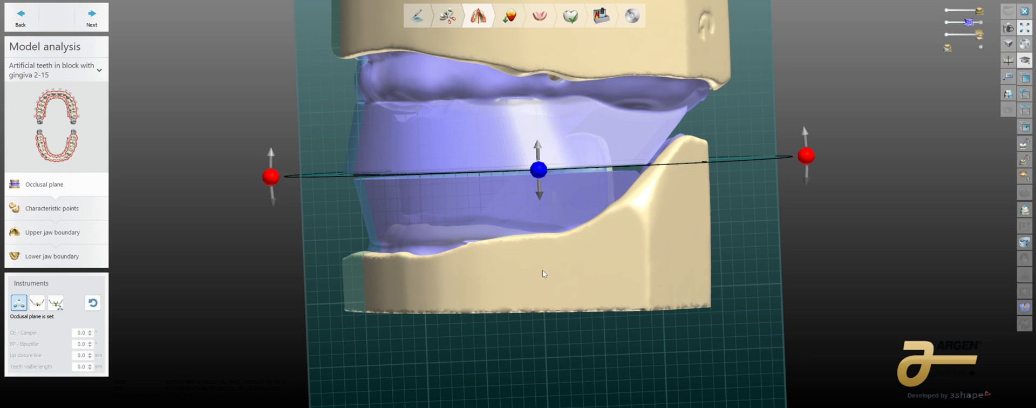
right_drag(542, 272, 606, 277)
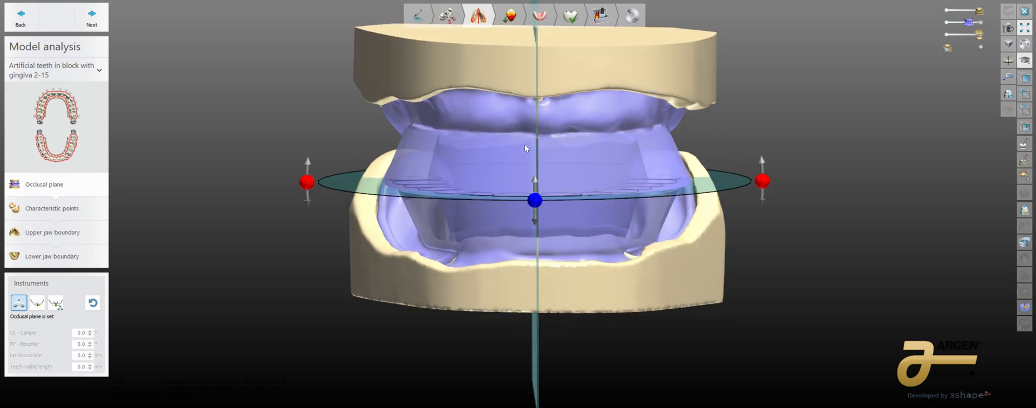
right_drag(565, 247, 589, 249)
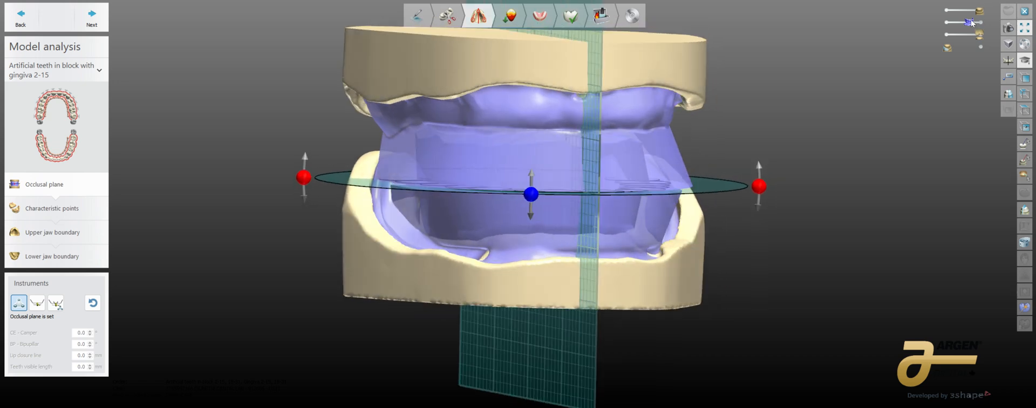
- Restore the wax rim to full opacity and accept the occlusal plane to start defining the characteristic points
drag(970, 22, 982, 22)
right_drag(696, 239, 711, 312)
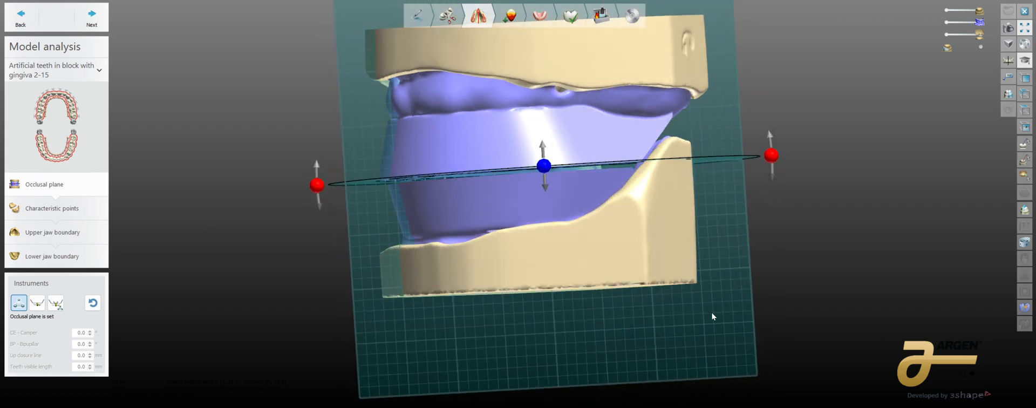
click(93, 22)
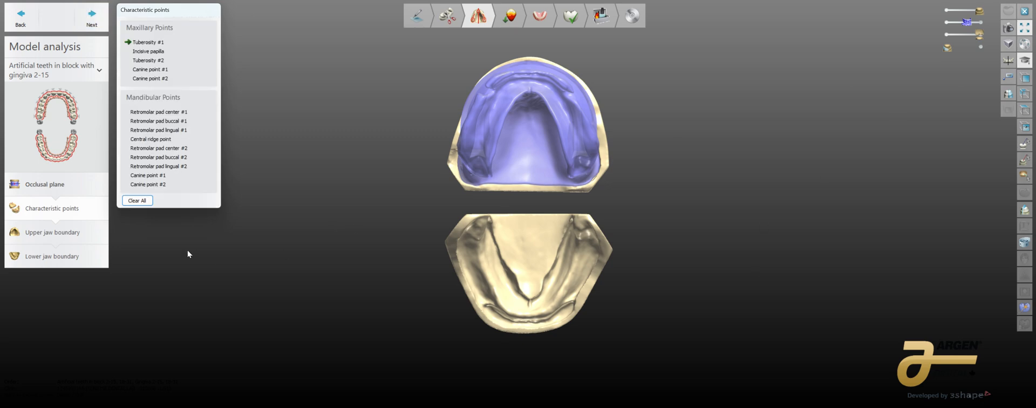
- Hide the wax rim and place the maxillary points: both tuberosities, the incisive papilla and both canine points
click(946, 23)
scroll(539, 248, up, 5)
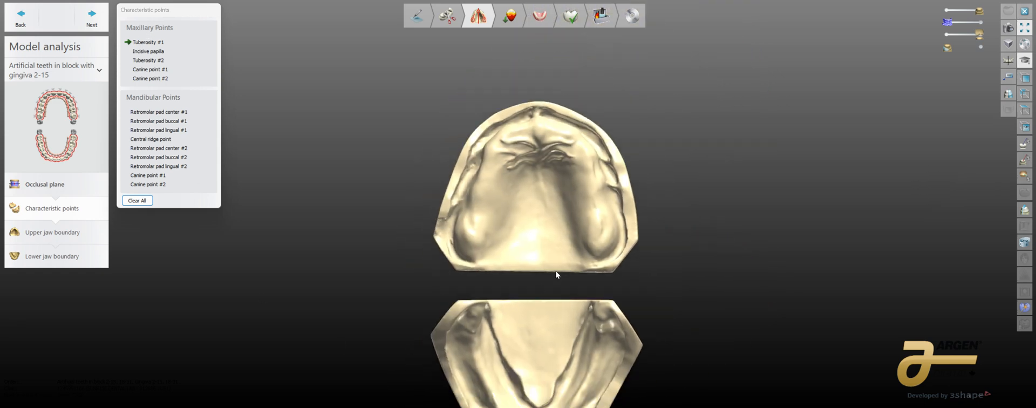
click(470, 237)
click(602, 246)
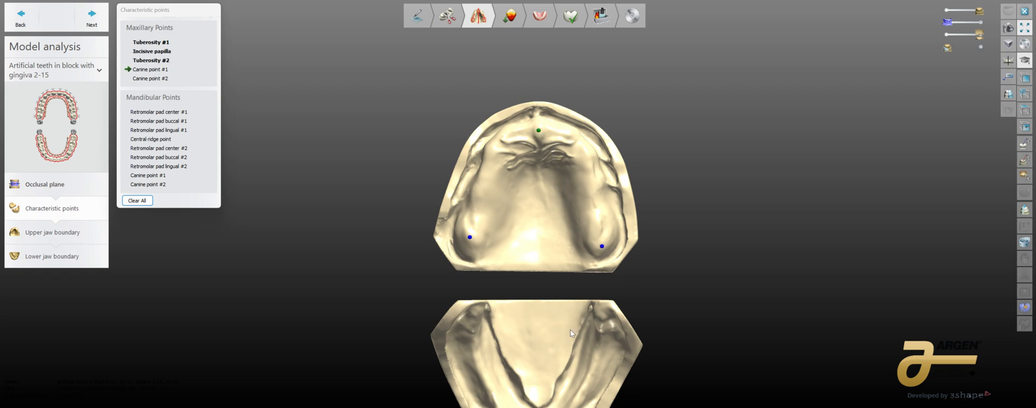
click(495, 147)
click(581, 146)
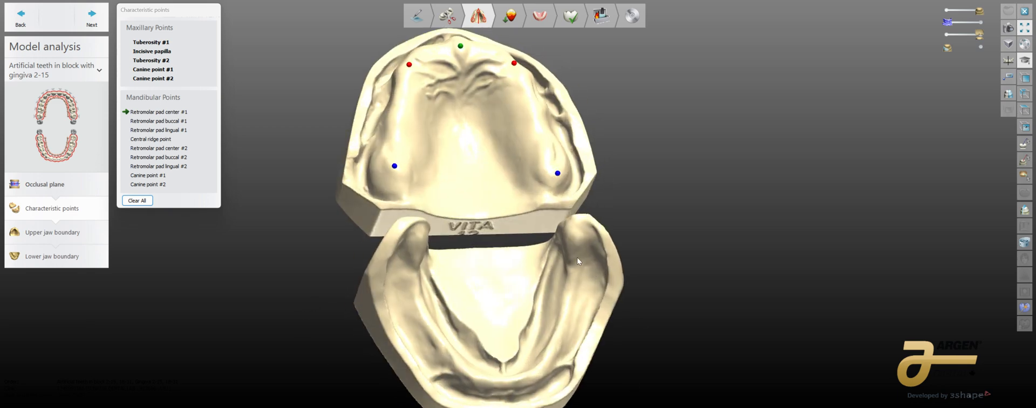
- Place the center, buccal and lingual points of retromolar pad #1 and the central ridge point on the lower model
scroll(578, 257, up, 3)
click(566, 233)
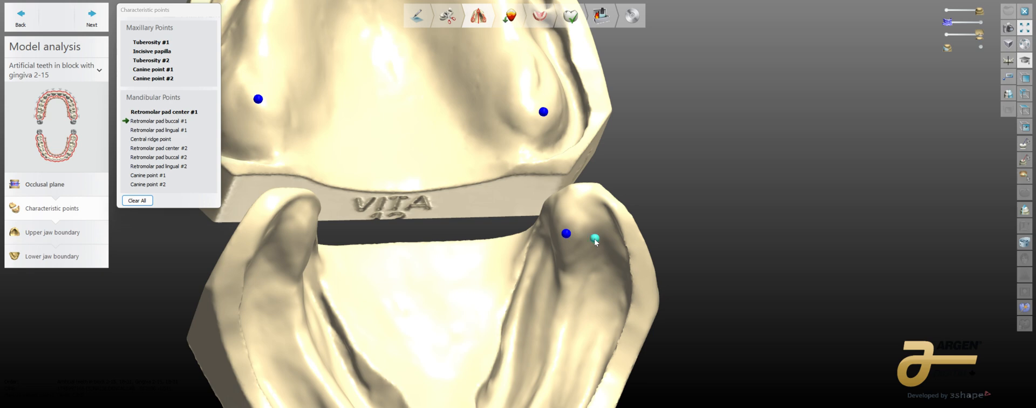
click(596, 241)
click(566, 239)
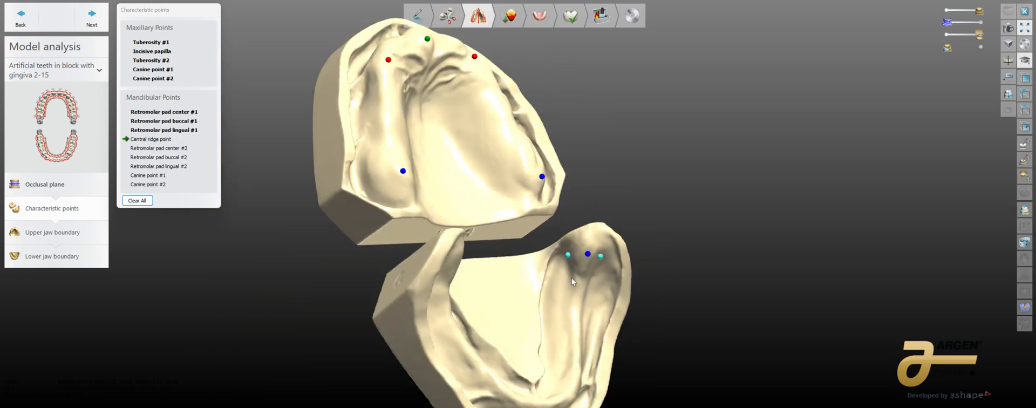
click(491, 336)
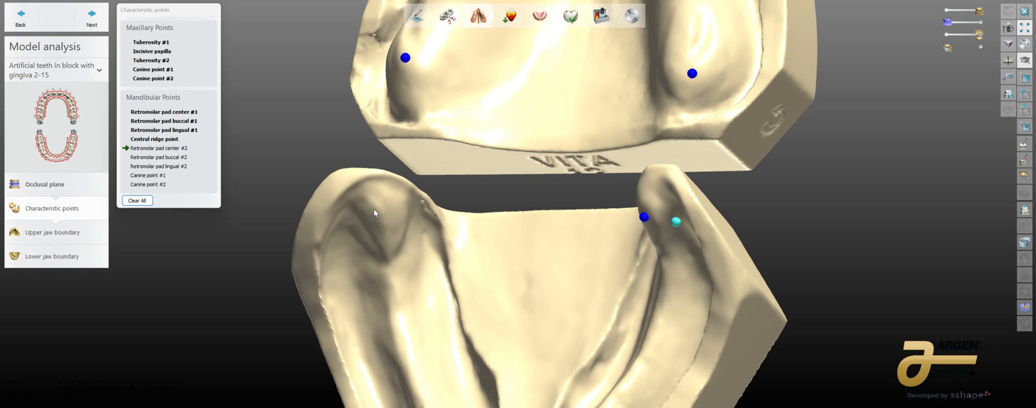
- Place the center, buccal and lingual points of retromolar pad #2 on the lower model
click(375, 207)
click(350, 195)
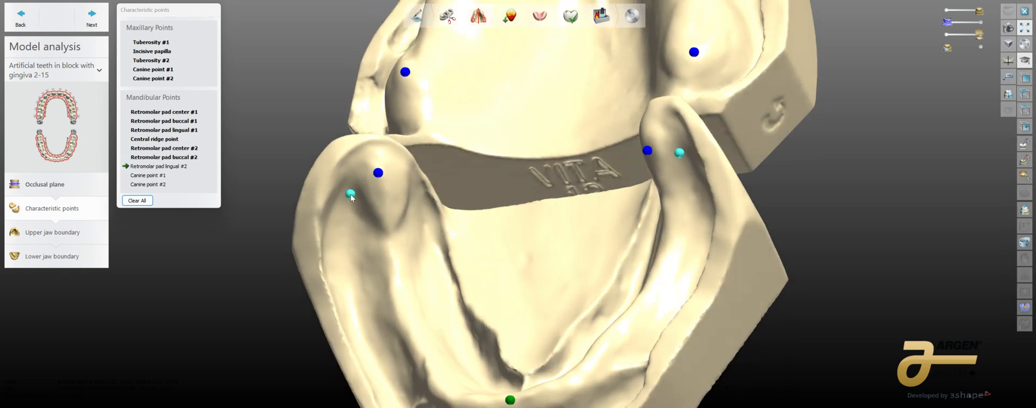
click(404, 180)
- Place both mandibular canine points on the lower ridge and proceed to the upper jaw boundary
click(448, 344)
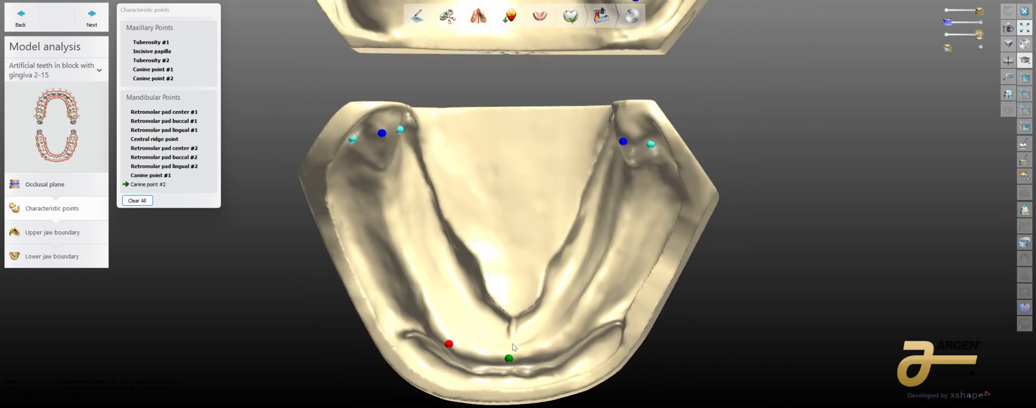
click(568, 338)
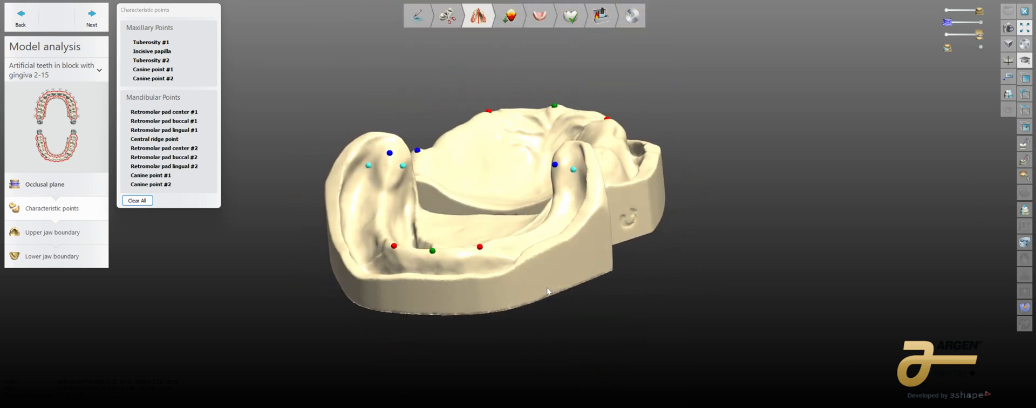
click(81, 24)
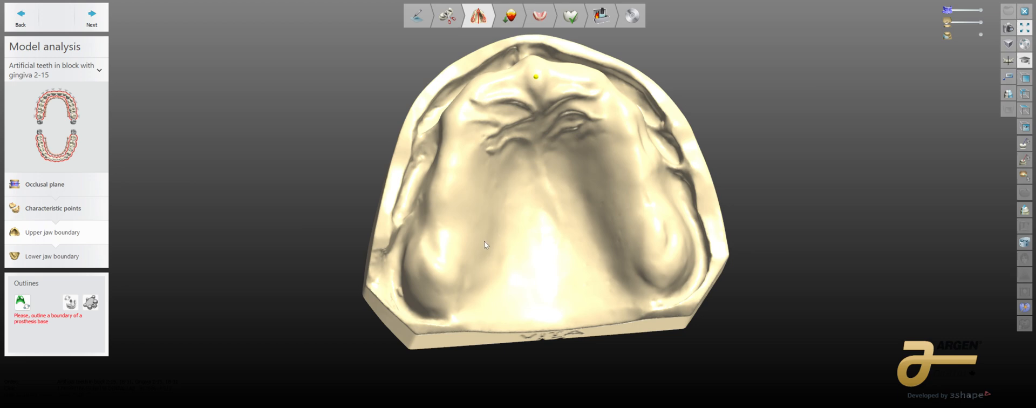
- Start the prosthesis base outline on the upper model, running it around the back of the patient's right tuberosity
right_drag(474, 289, 466, 293)
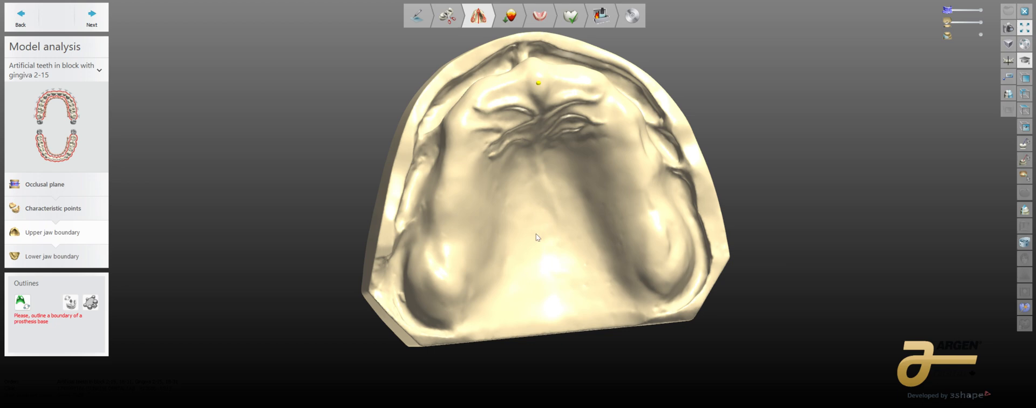
right_drag(541, 228, 422, 306)
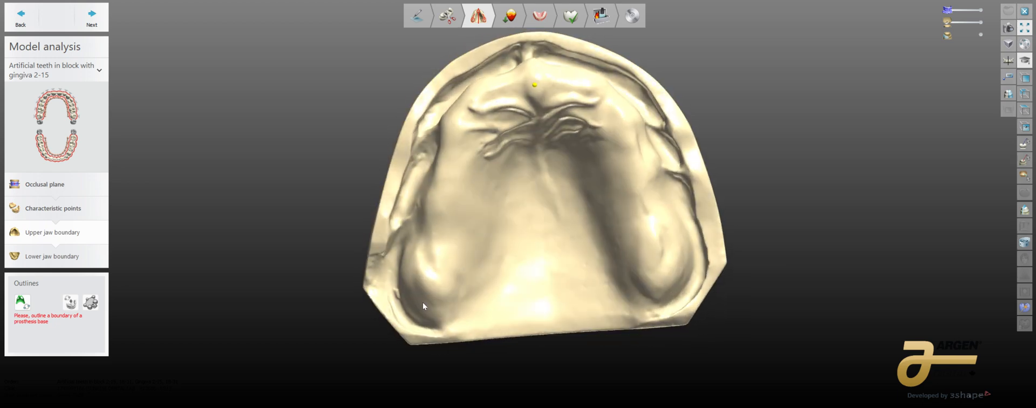
click(22, 301)
scroll(345, 267, up, 3)
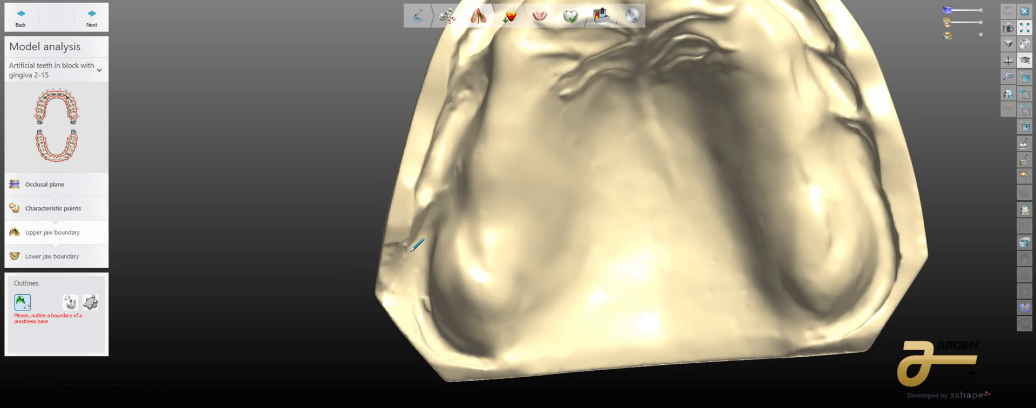
click(410, 252)
click(422, 334)
middle_drag(422, 333, 384, 225)
right_drag(383, 226, 378, 259)
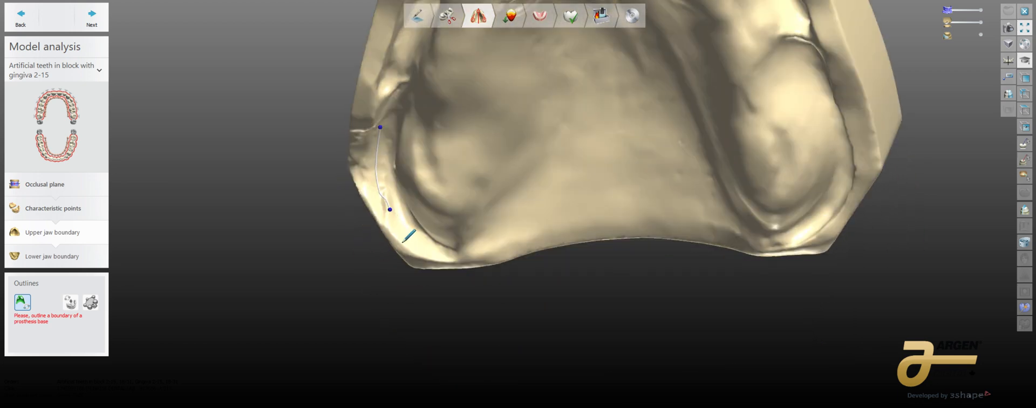
click(404, 246)
click(466, 252)
right_drag(465, 252, 527, 233)
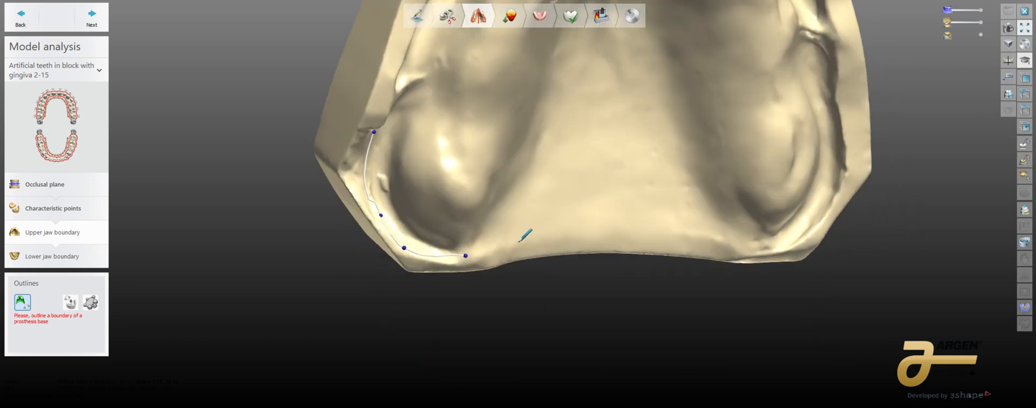
- Continue the upper outline across the posterior palate and around the back of the patient's left tuberosity
click(521, 240)
click(623, 226)
click(694, 230)
click(745, 244)
click(795, 243)
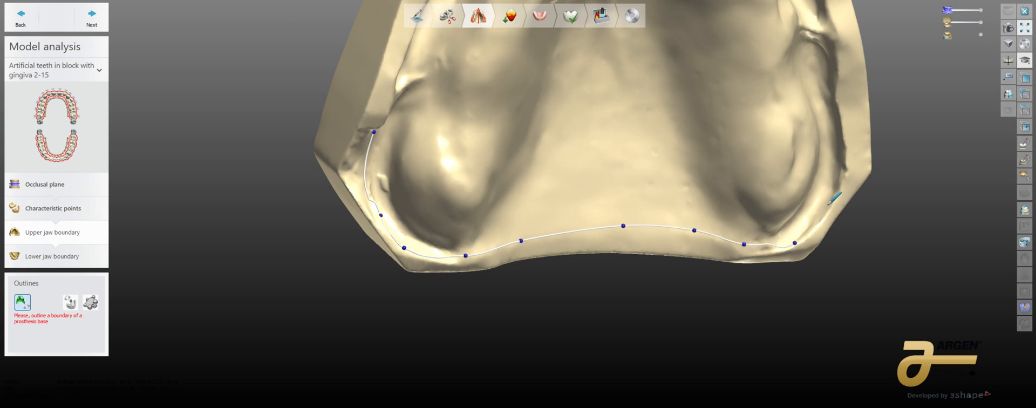
click(829, 201)
- Extend the upper outline forward along the patient's left buccal vestibule to just short of the labial frenum
right_drag(847, 142, 706, 270)
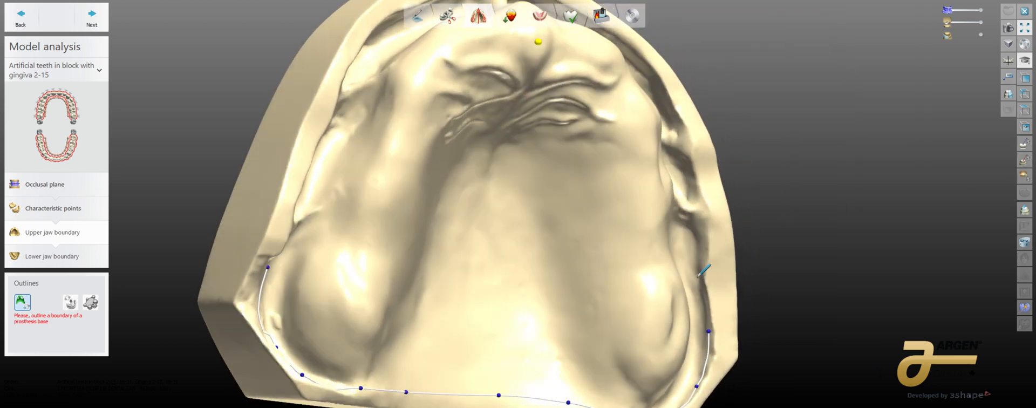
click(700, 242)
click(695, 205)
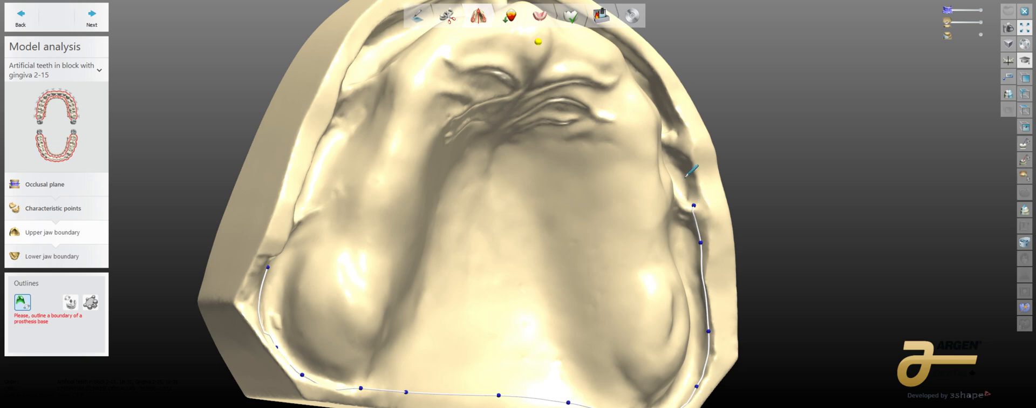
right_drag(693, 165, 699, 177)
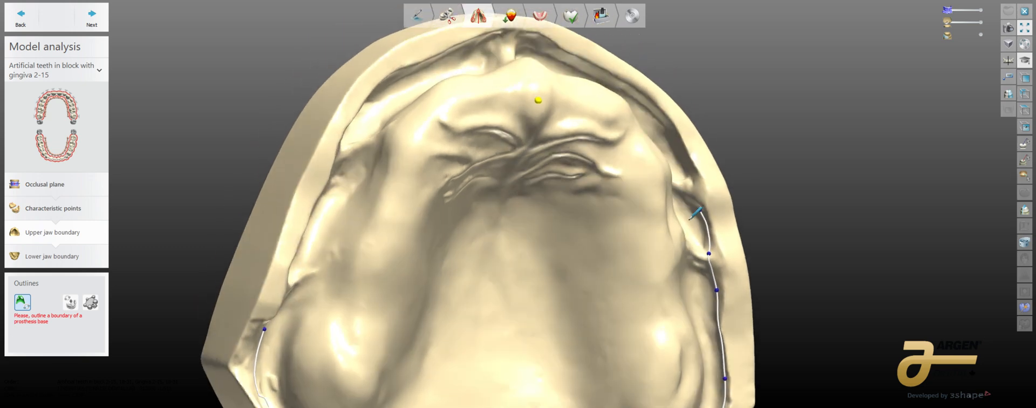
click(689, 167)
click(669, 118)
click(610, 73)
click(568, 53)
middle_drag(572, 63, 631, 116)
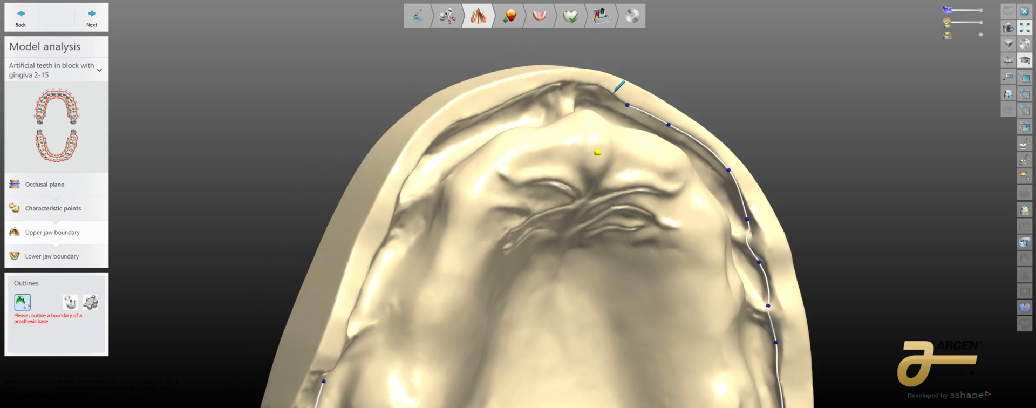
- Carry the upper outline past the labial frenum and around the anterior vestibule onto the patient's right side
click(605, 91)
click(577, 85)
click(544, 94)
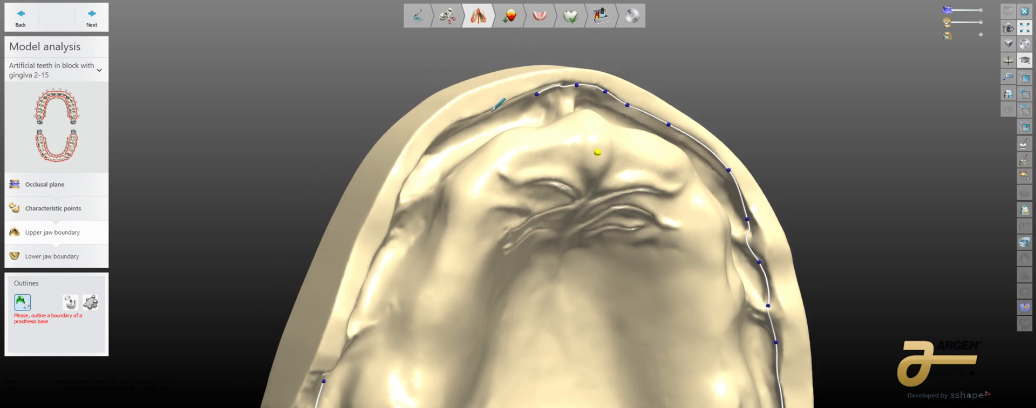
click(489, 112)
middle_drag(487, 150, 455, 138)
click(440, 132)
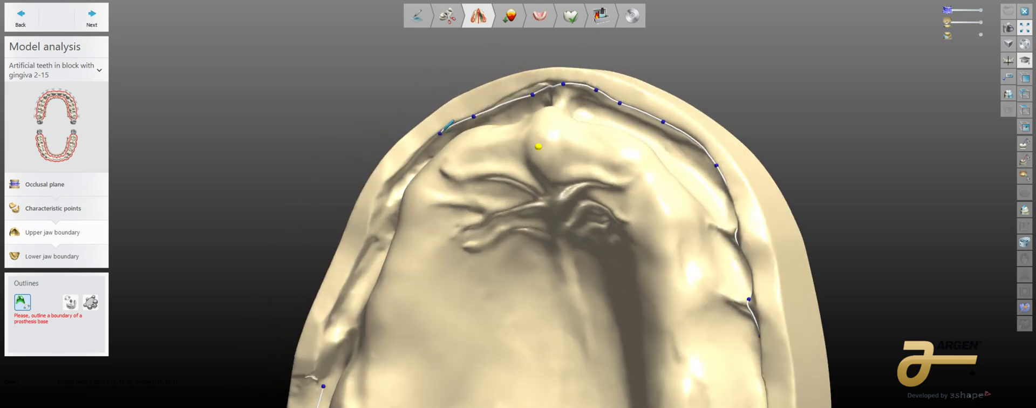
click(409, 163)
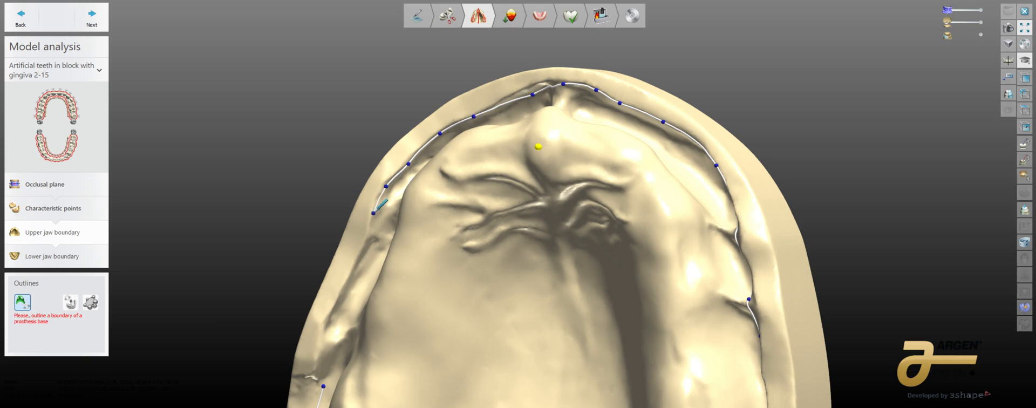
- Extend the upper outline back along the patient's right buccal vestibule and close it at its starting point
right_drag(384, 278, 429, 151)
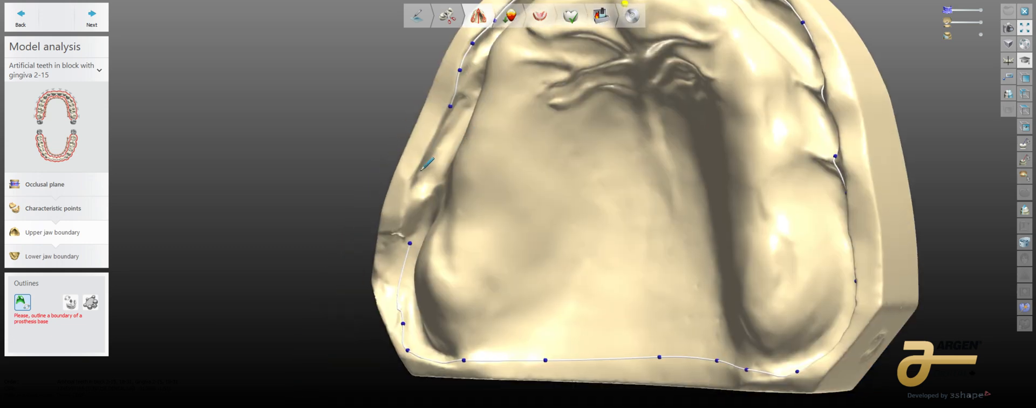
click(419, 171)
click(409, 210)
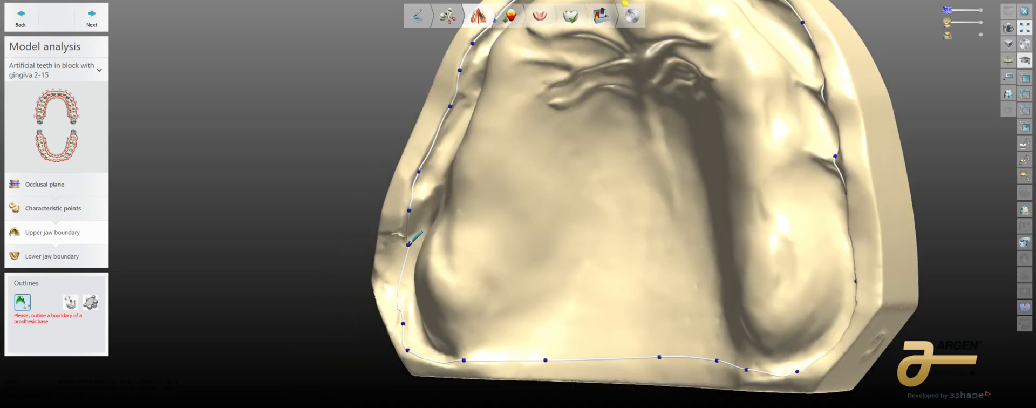
scroll(410, 243, up, 5)
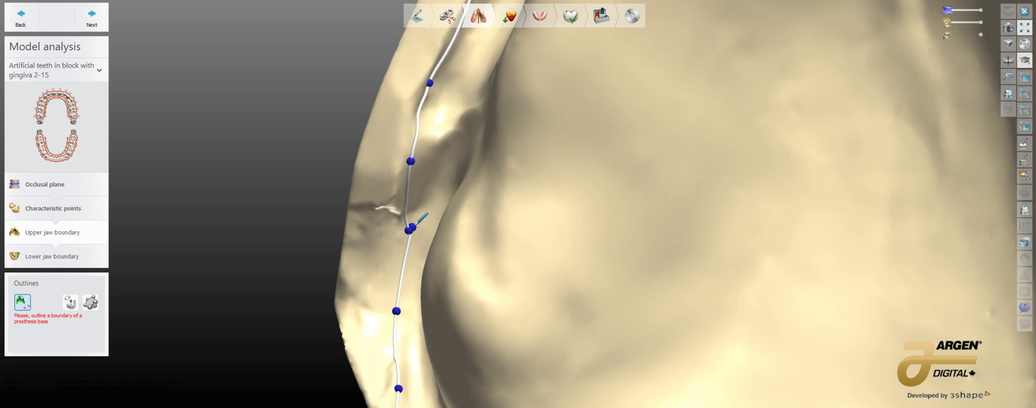
click(413, 227)
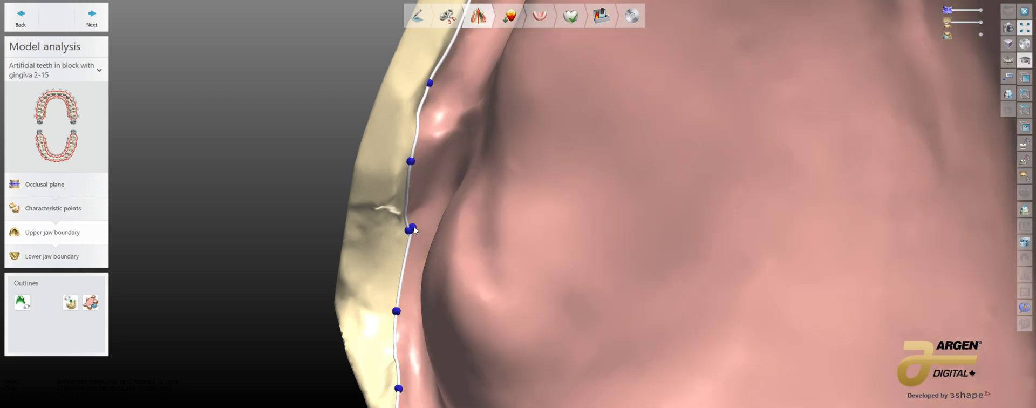
- Adjust the upper boundary points at the outline's closure and behind the patient's right tuberosity
mouse_move(414, 228)
mouse_down()
mouse_move(406, 243)
mouse_move(403, 225)
mouse_up()
scroll(516, 238, down, 5)
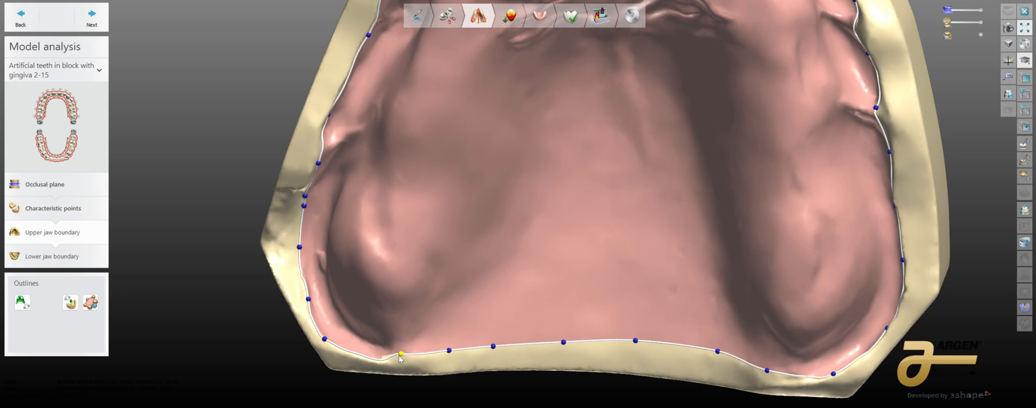
drag(400, 355, 396, 355)
drag(324, 340, 388, 355)
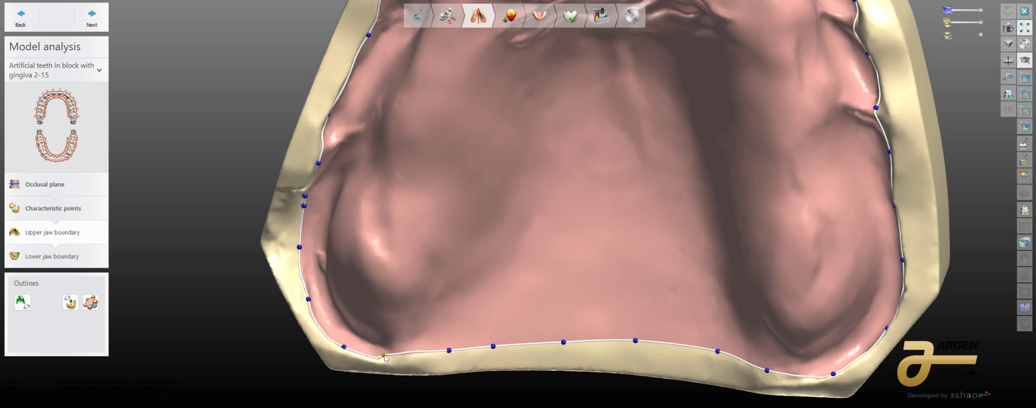
- Reposition the upper boundary points at the labial frenum and along the patient's left anterior vestibule
middle_drag(390, 357, 292, 318)
scroll(302, 318, down, 2)
scroll(594, 296, up, 1)
middle_drag(629, 259, 539, 387)
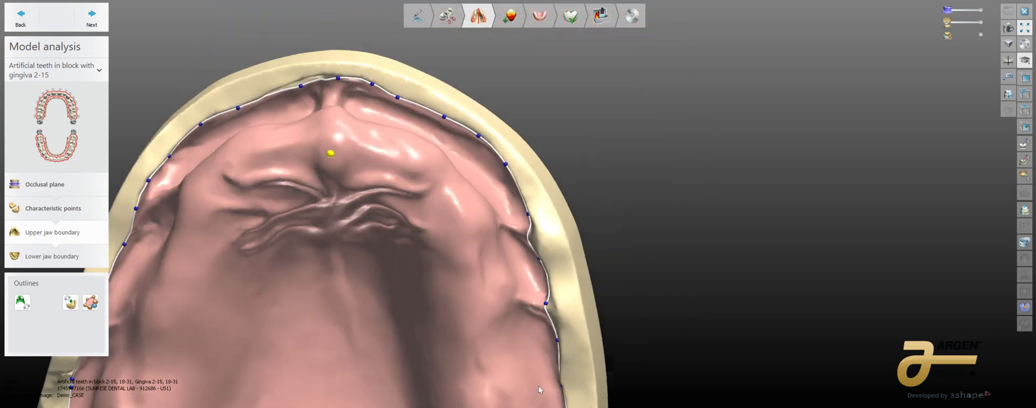
right_drag(539, 387, 485, 318)
middle_drag(496, 260, 516, 262)
right_drag(516, 262, 454, 253)
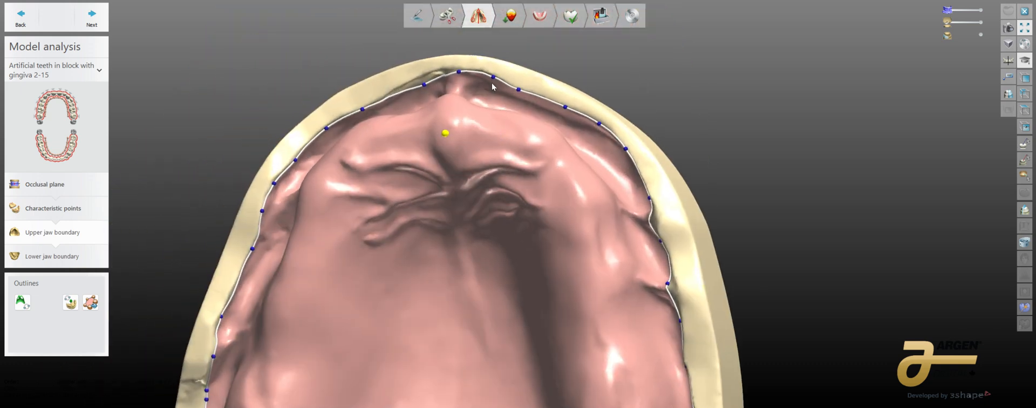
drag(493, 77, 460, 74)
drag(565, 107, 566, 112)
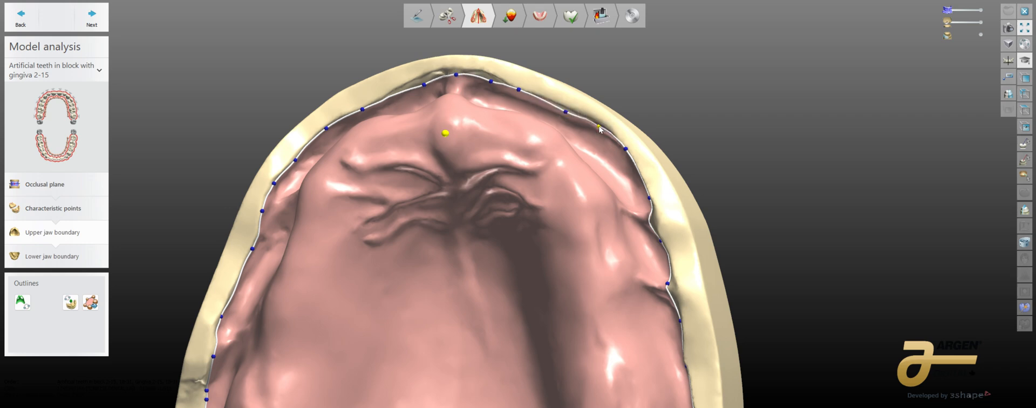
drag(626, 152, 618, 156)
- Adjust the upper boundary points around the folds of the patient's left buccal vestibule
middle_drag(661, 242, 657, 189)
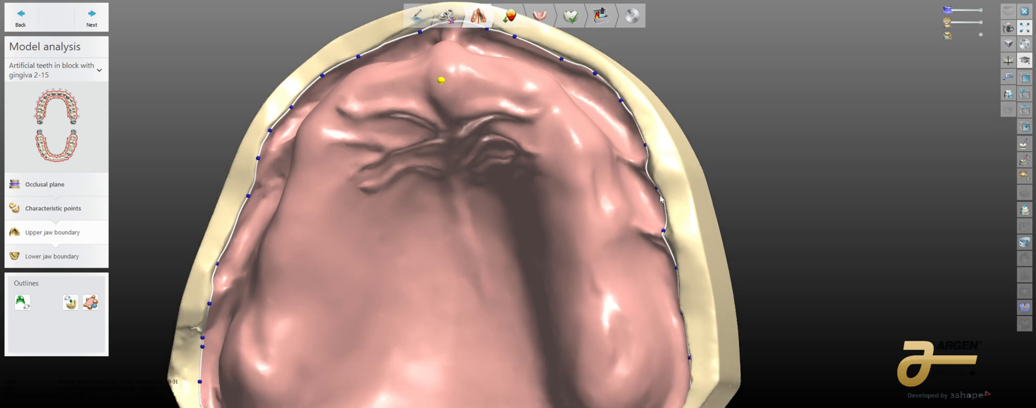
right_drag(657, 189, 662, 186)
drag(662, 187, 657, 177)
drag(678, 231, 678, 234)
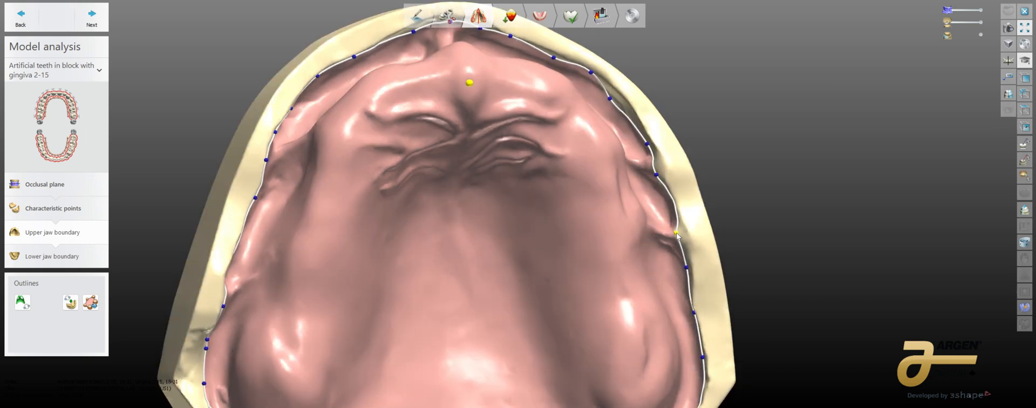
- Adjust the upper boundary point on the posterior palatal border and proceed to the lower jaw boundary
scroll(465, 262, down, 3)
middle_drag(464, 262, 526, 258)
right_drag(526, 258, 364, 266)
scroll(335, 280, up, 3)
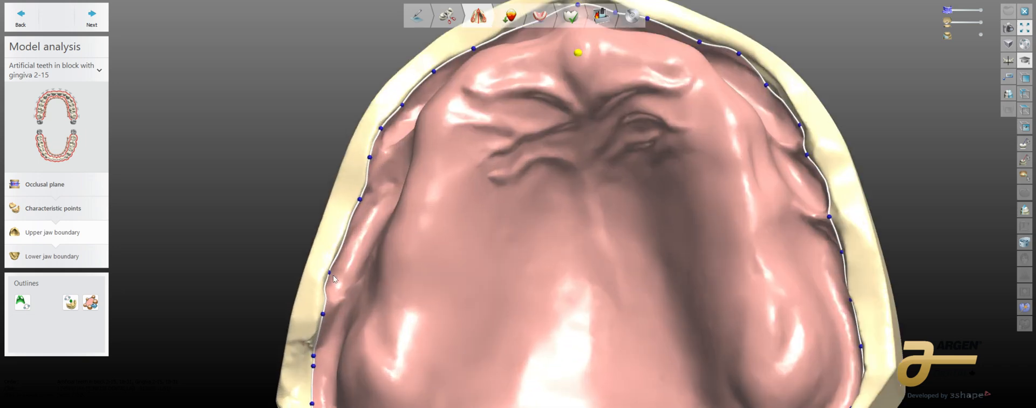
scroll(503, 332, down, 5)
mouse_move(503, 331)
right_down()
mouse_move(522, 350)
mouse_move(510, 317)
mouse_move(519, 322)
right_up()
scroll(519, 323, up, 2)
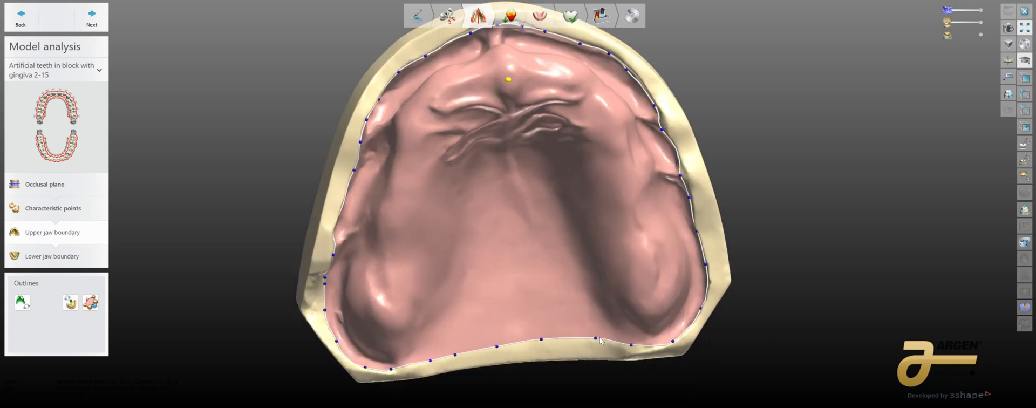
drag(588, 339, 581, 340)
click(91, 19)
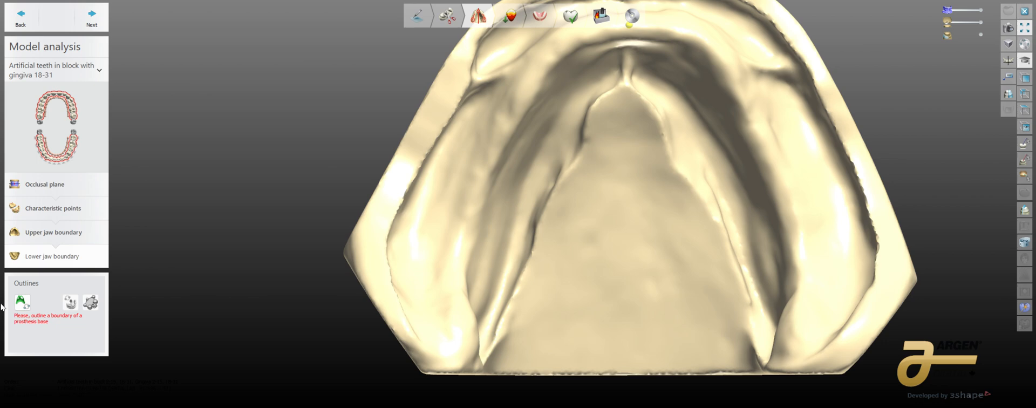
- Start the lower boundary outline on the patient's left posterior buccal border and trace it behind the retromolar pad
click(22, 301)
right_drag(458, 238, 360, 306)
click(380, 229)
click(366, 255)
click(363, 293)
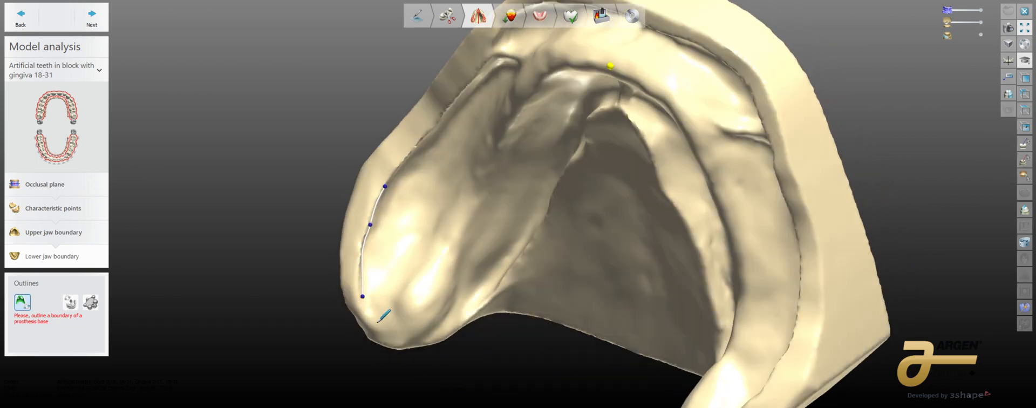
click(382, 326)
click(404, 337)
right_drag(405, 337, 426, 318)
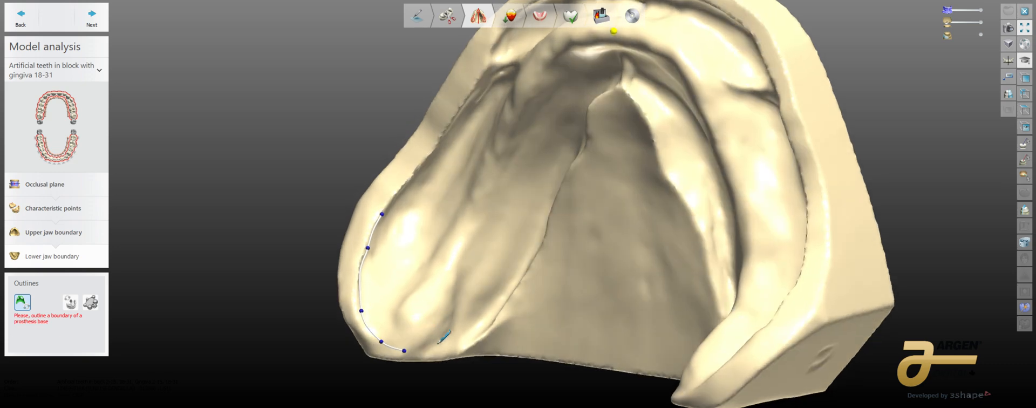
click(441, 352)
right_drag(492, 319, 526, 280)
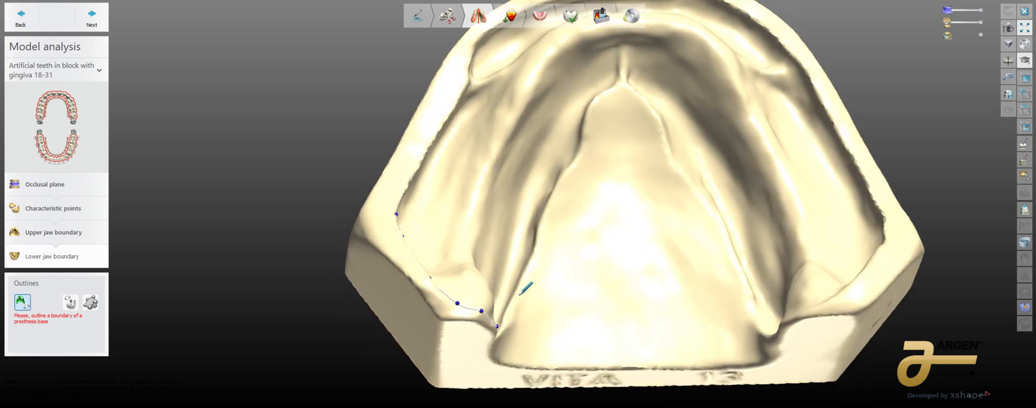
- Continue the lower outline forward along the patient's left lingual side to the lingual frenum
right_drag(532, 248, 539, 226)
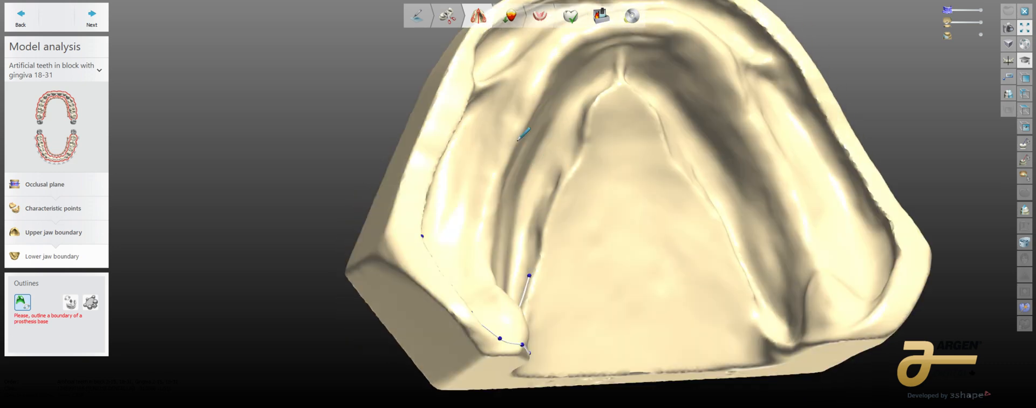
right_drag(546, 173, 488, 240)
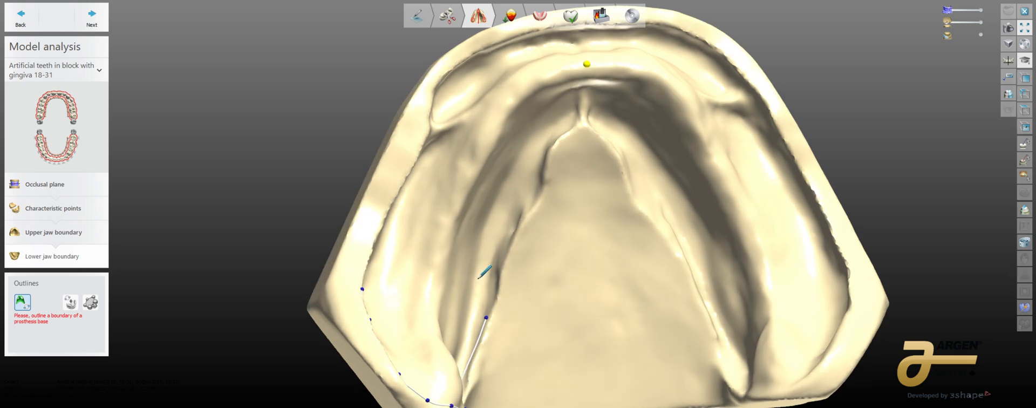
click(496, 226)
click(522, 161)
click(554, 123)
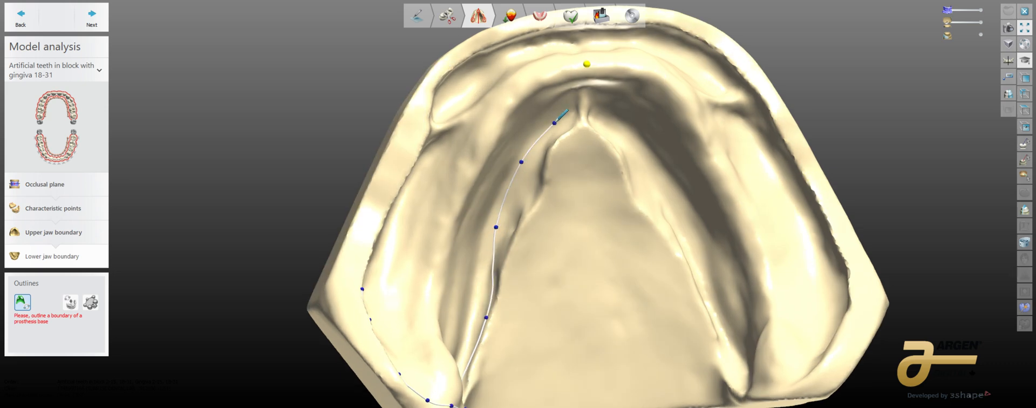
click(586, 117)
- Continue the lower outline from the lingual frenum back along the patient's right lingual side
click(634, 146)
click(685, 235)
middle_drag(708, 279, 667, 206)
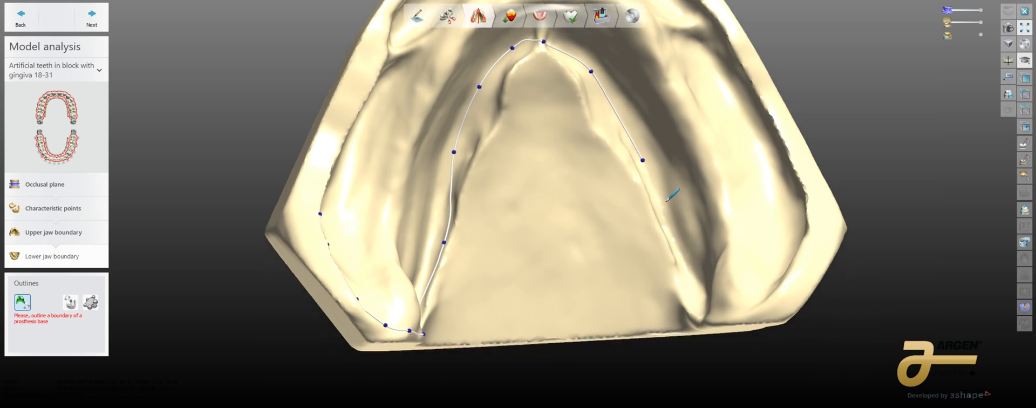
click(676, 229)
right_drag(691, 264, 697, 274)
click(697, 286)
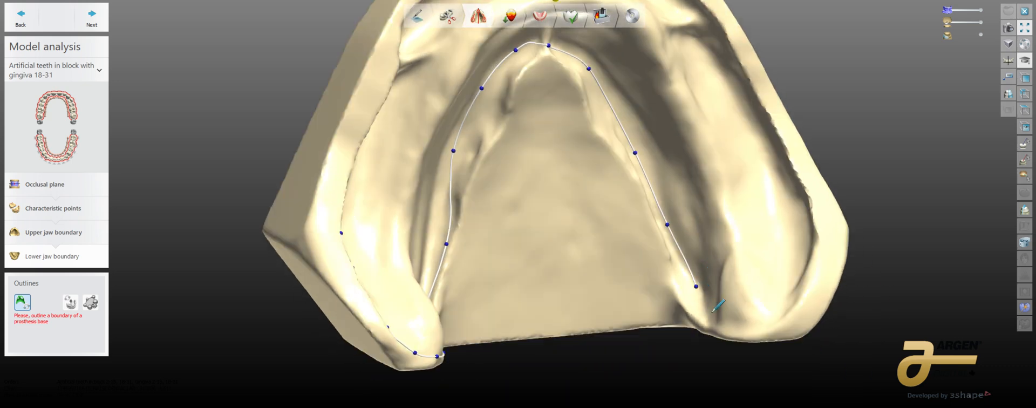
- Trace the lower outline around the patient's right retromolar pad and onto the posterior buccal border
click(712, 314)
click(755, 322)
click(781, 303)
click(806, 243)
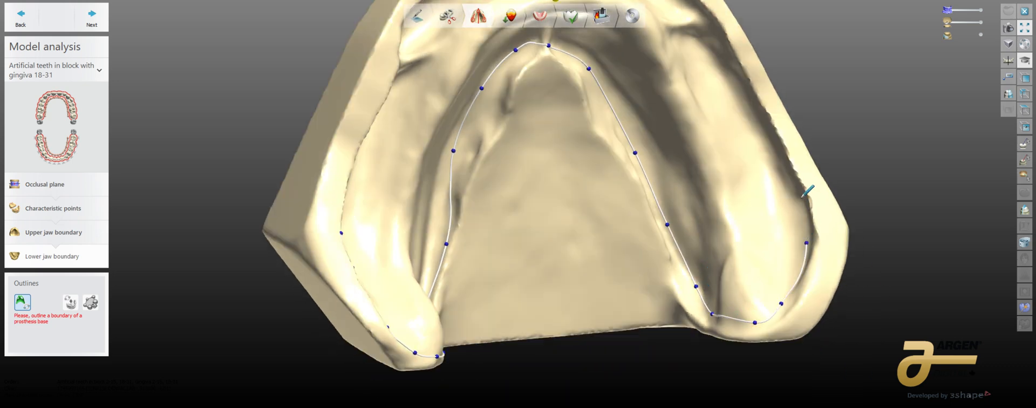
right_drag(802, 197, 803, 164)
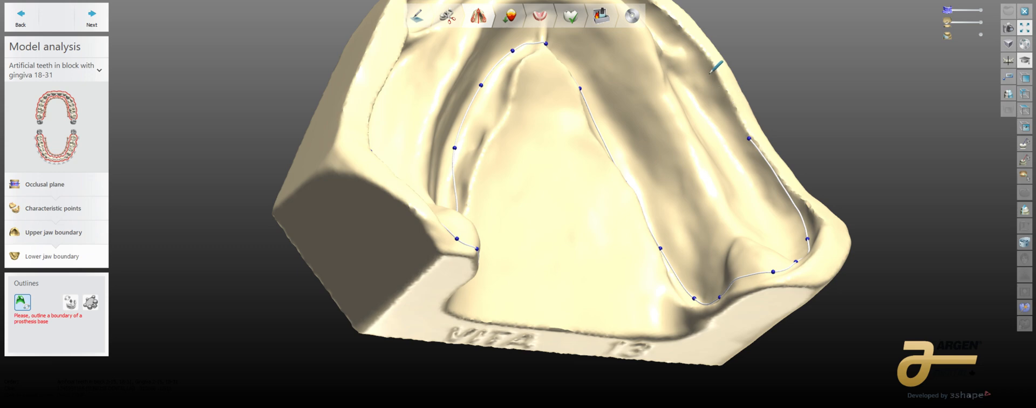
- Extend the lower outline along the patient's right buccal vestibule and across the anterior labial vestibule
right_drag(719, 66, 789, 301)
click(757, 215)
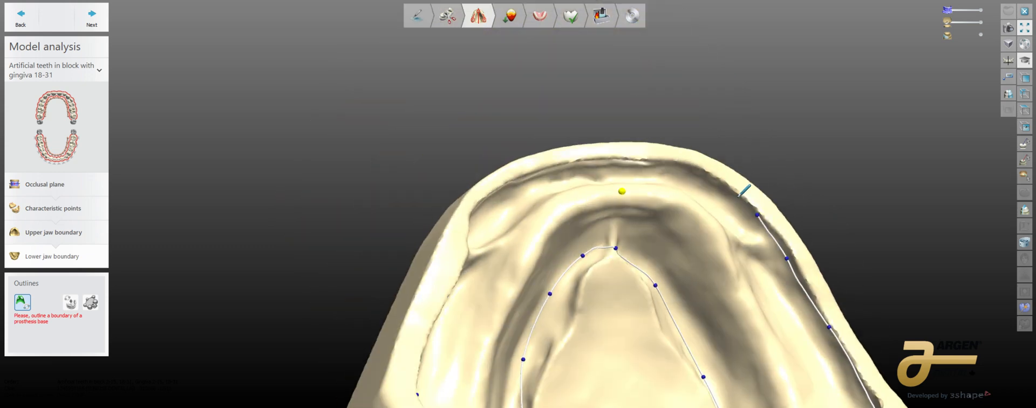
click(713, 181)
click(661, 164)
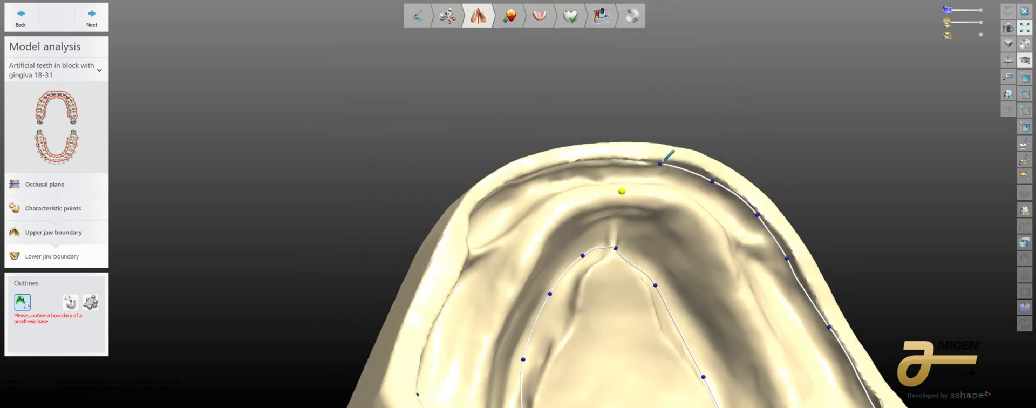
click(617, 163)
click(566, 167)
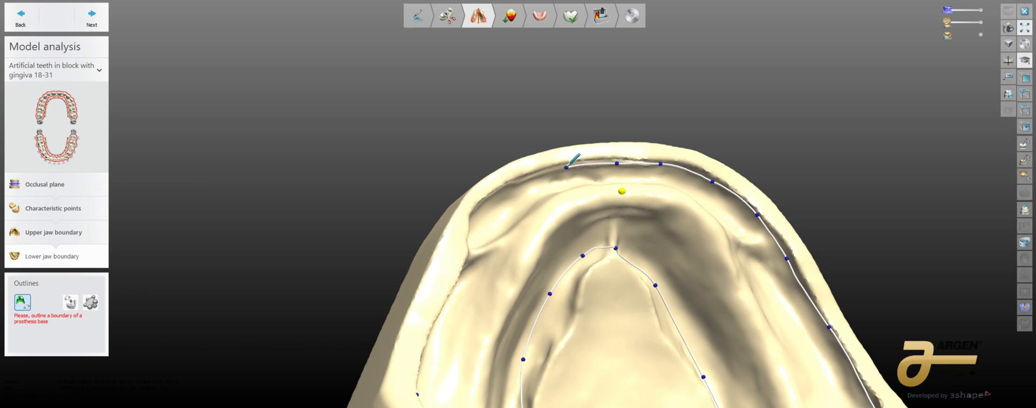
click(535, 175)
- Continue the lower outline back along the patient's left buccal vestibule and close it at its starting point
right_drag(532, 176, 499, 189)
click(503, 194)
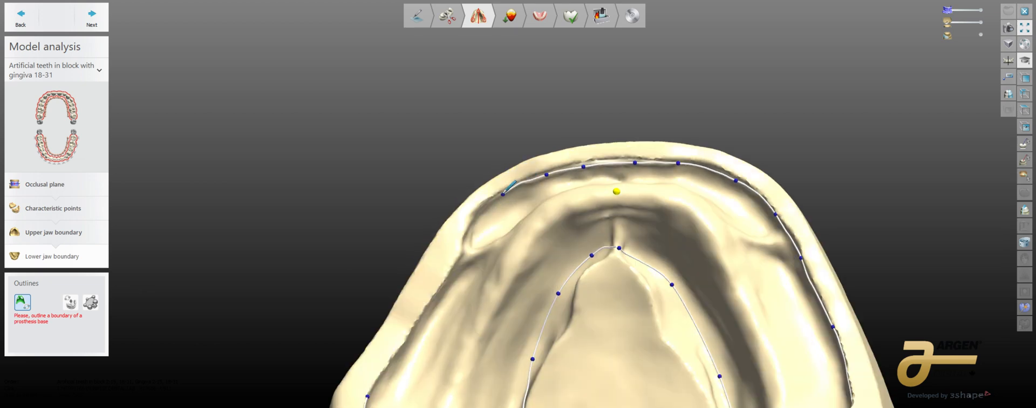
click(477, 213)
click(465, 245)
ctrl+right_drag(451, 272, 461, 169)
click(455, 179)
click(438, 214)
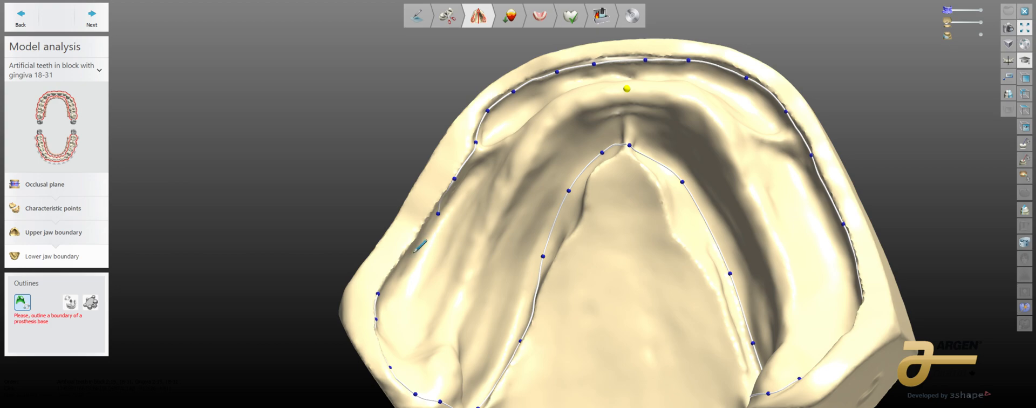
drag(414, 252, 394, 271)
click(378, 292)
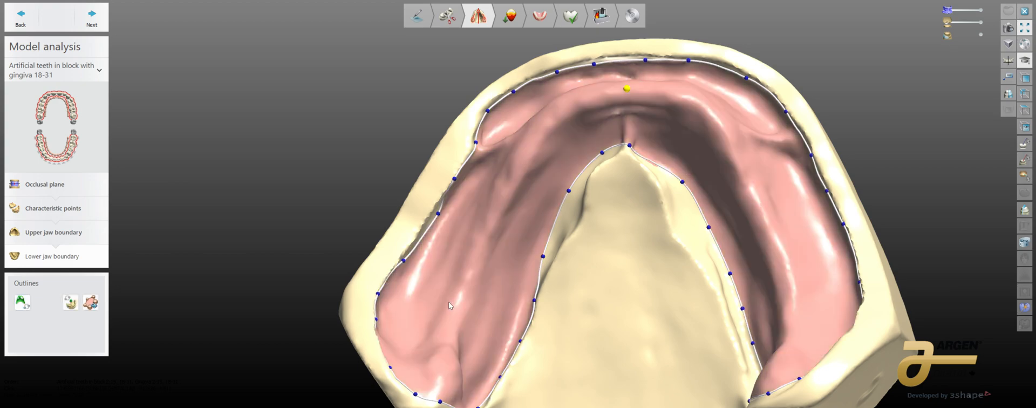
- Reposition the lower boundary points at the lingual frenum and along the patient's left lingual side
right_drag(448, 302, 574, 192)
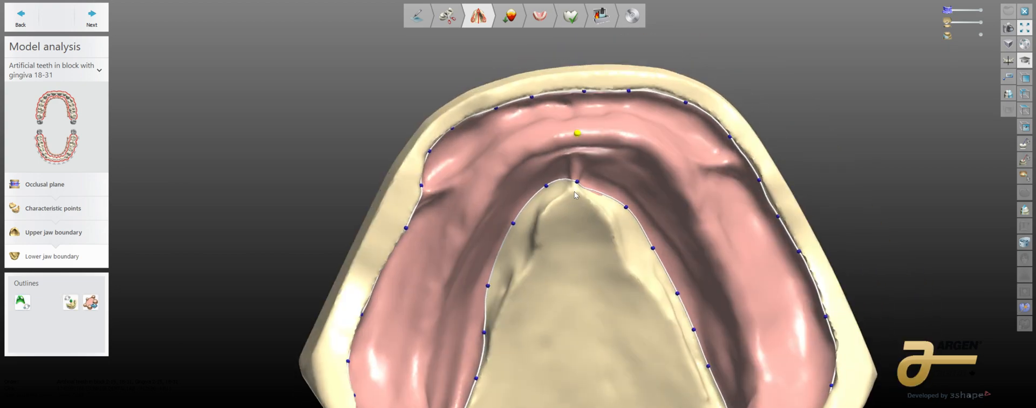
drag(579, 183, 580, 177)
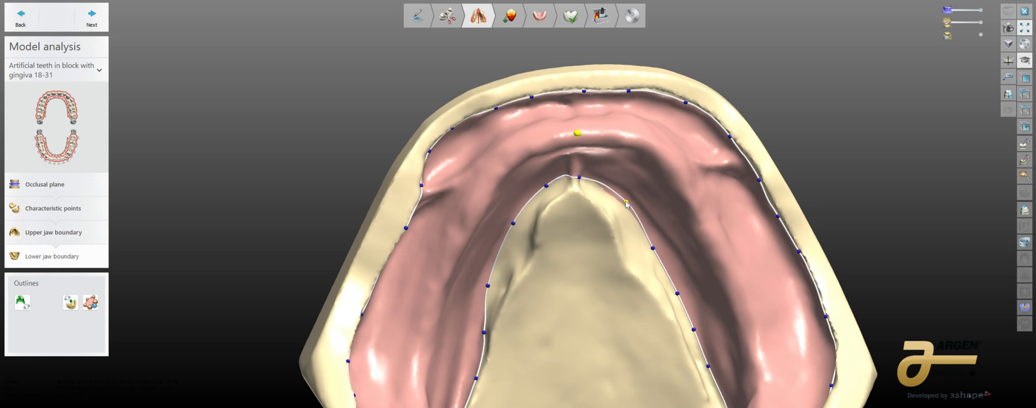
scroll(614, 238, down, 2)
scroll(555, 260, down, 2)
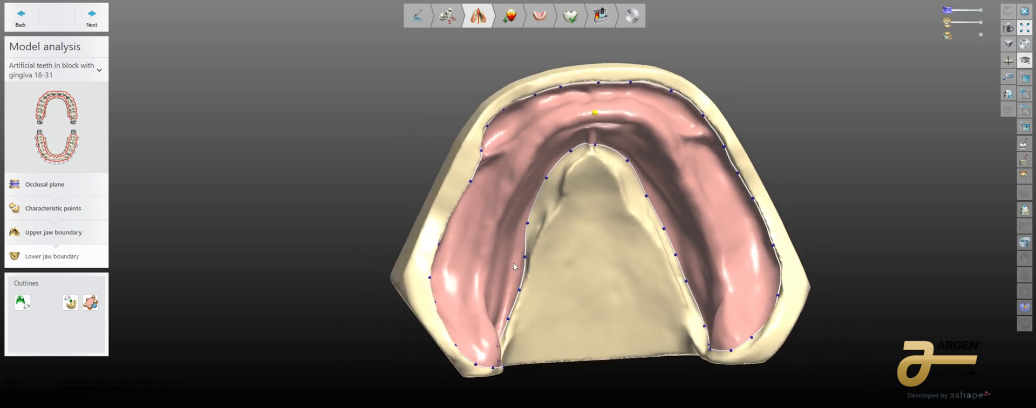
scroll(516, 265, up, 3)
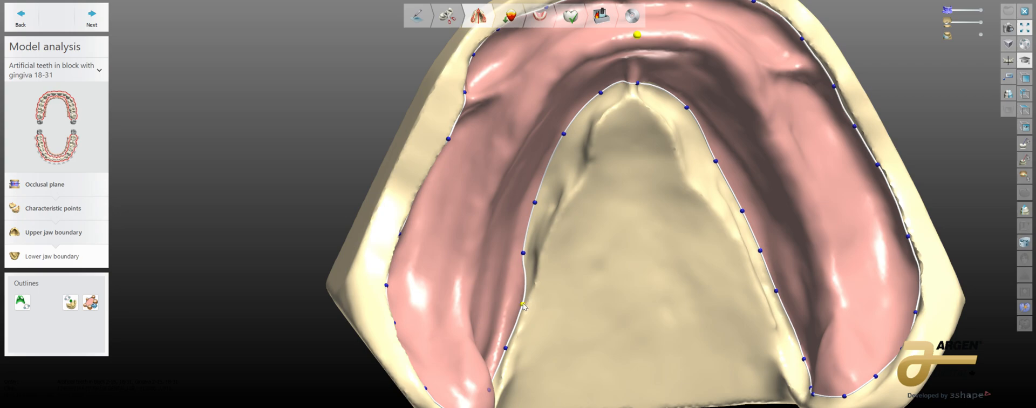
right_drag(549, 322, 559, 287)
drag(534, 296, 529, 290)
- Adjust the lower boundary points along the patient's left buccal vestibule and proceed to surveying and blocking out
right_drag(544, 252, 961, 281)
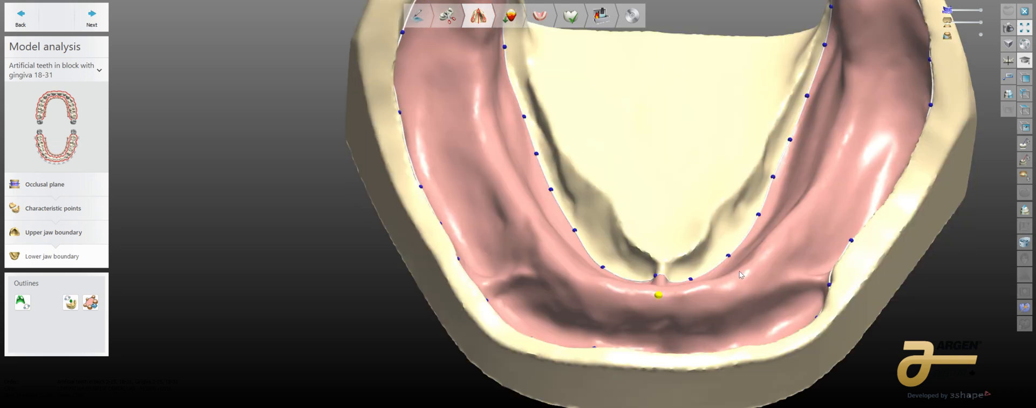
middle_drag(739, 271, 567, 314)
scroll(567, 314, down, 6)
right_drag(567, 314, 531, 308)
scroll(513, 309, up, 4)
middle_drag(513, 309, 589, 304)
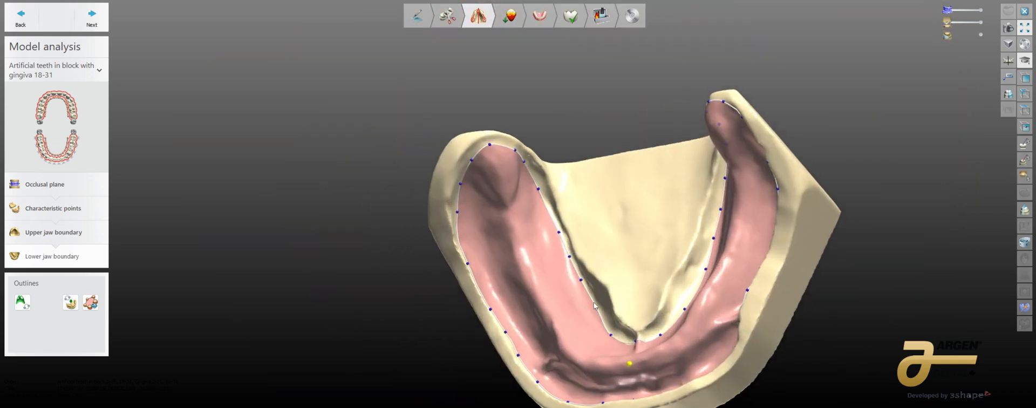
right_drag(594, 303, 795, 270)
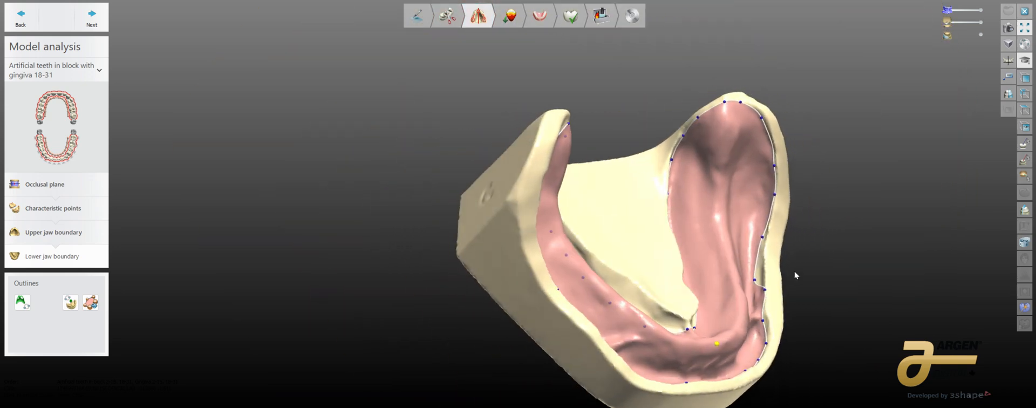
scroll(795, 271, up, 5)
drag(735, 277, 746, 296)
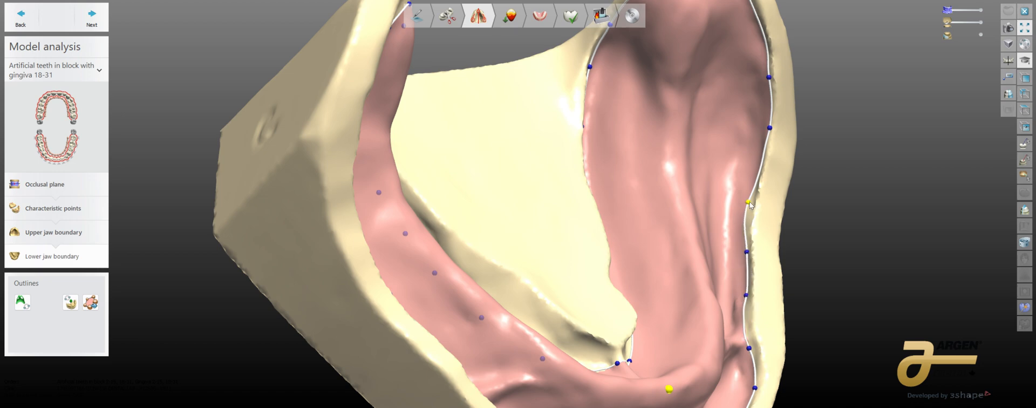
drag(750, 205, 756, 205)
click(91, 19)
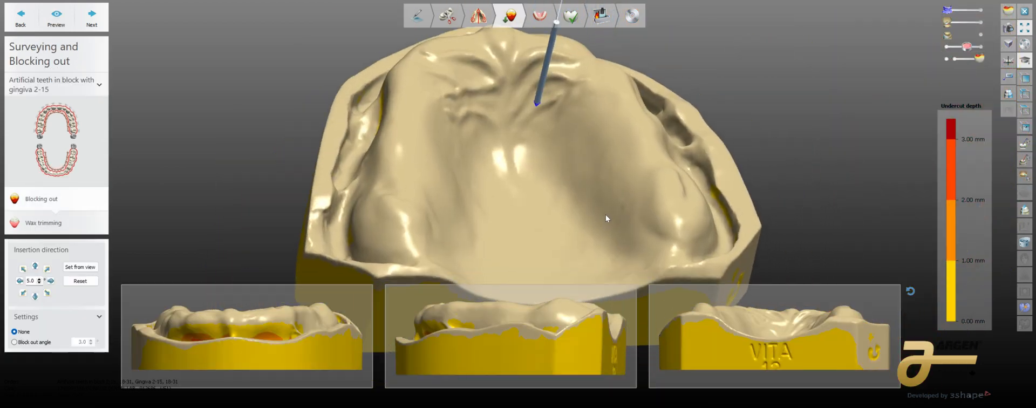
- Examine the undercut areas of the upper model from several viewing angles against the undercut depth scale
right_drag(549, 231, 544, 244)
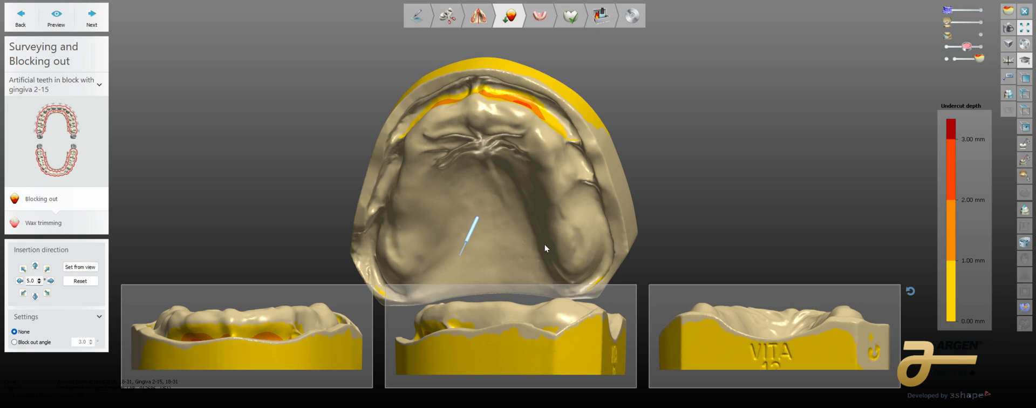
right_drag(578, 190, 514, 177)
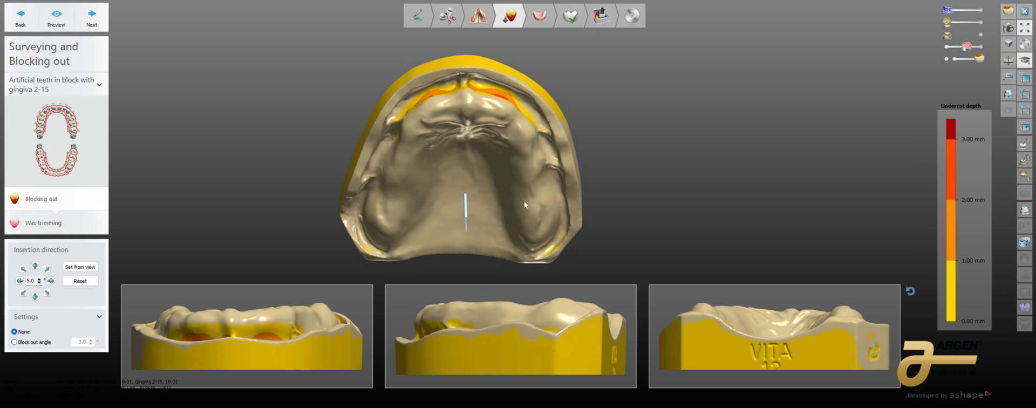
right_drag(630, 167, 509, 196)
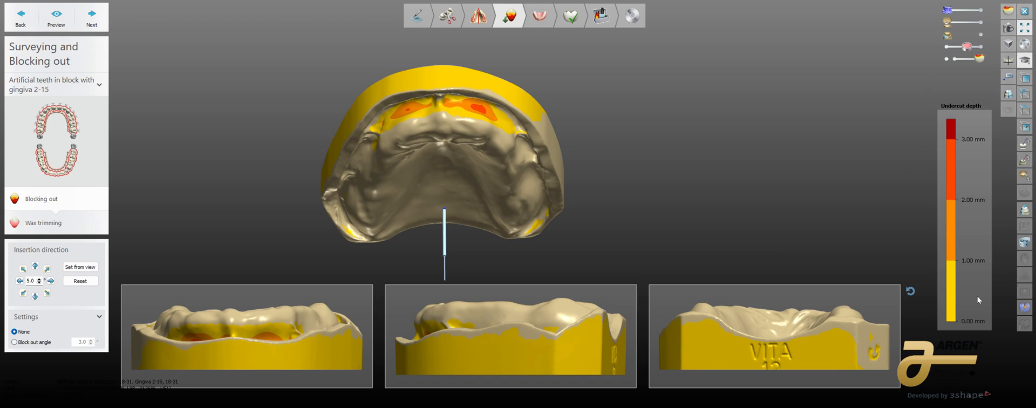
right_drag(599, 220, 598, 206)
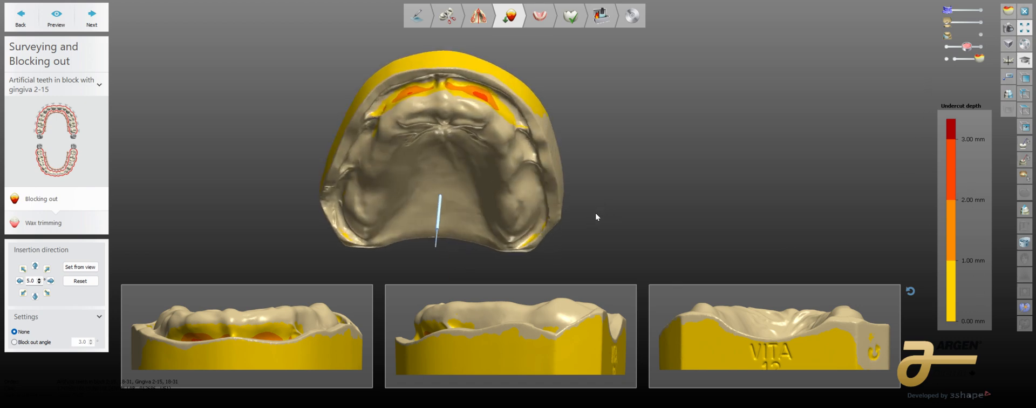
ctrl+right_drag(531, 222, 504, 219)
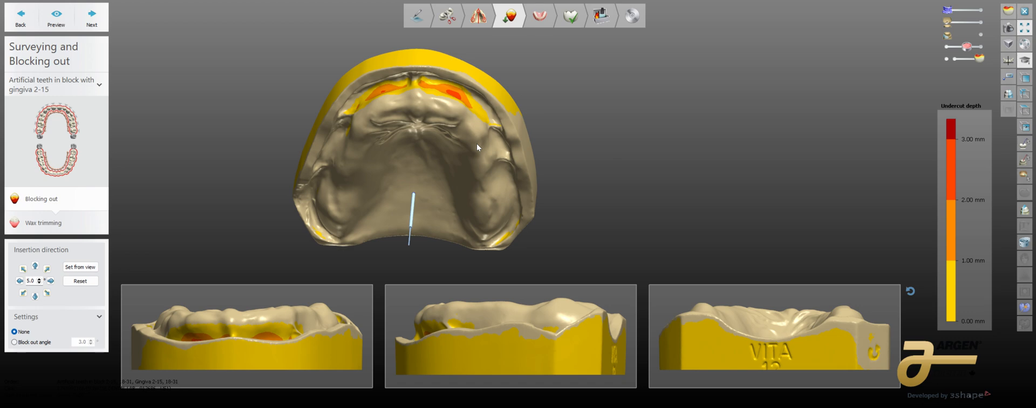
scroll(452, 161, up, 2)
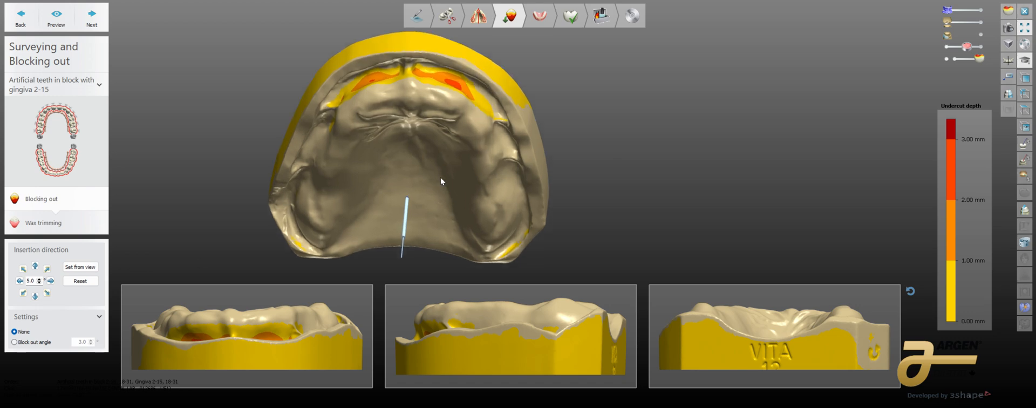
right_drag(441, 177, 401, 197)
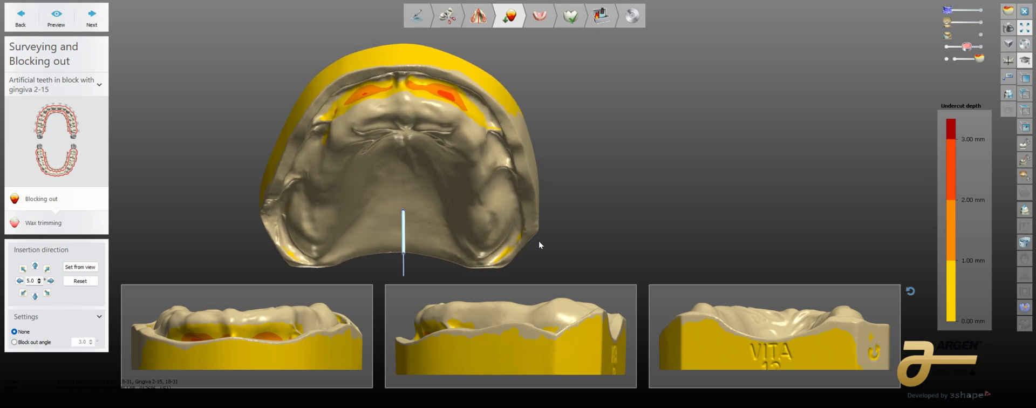
- Enable the 3.0° block out angle and set the upper model's insertion direction from an occlusal view
click(14, 342)
right_drag(414, 209, 412, 201)
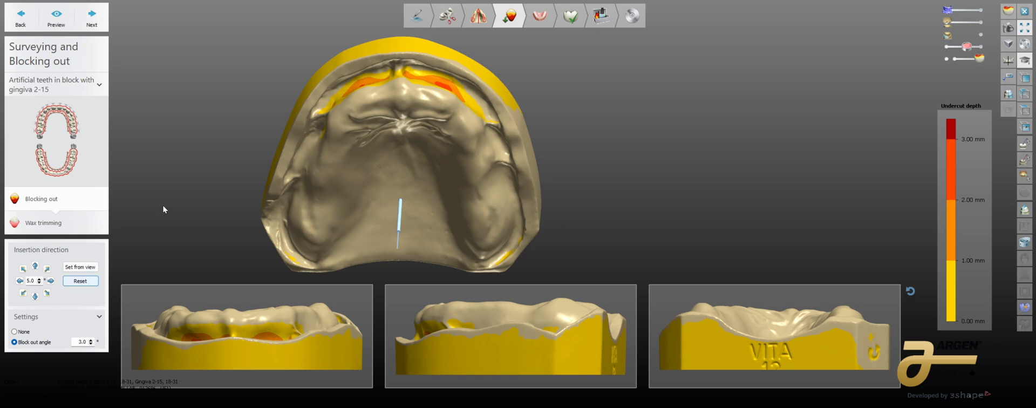
click(96, 267)
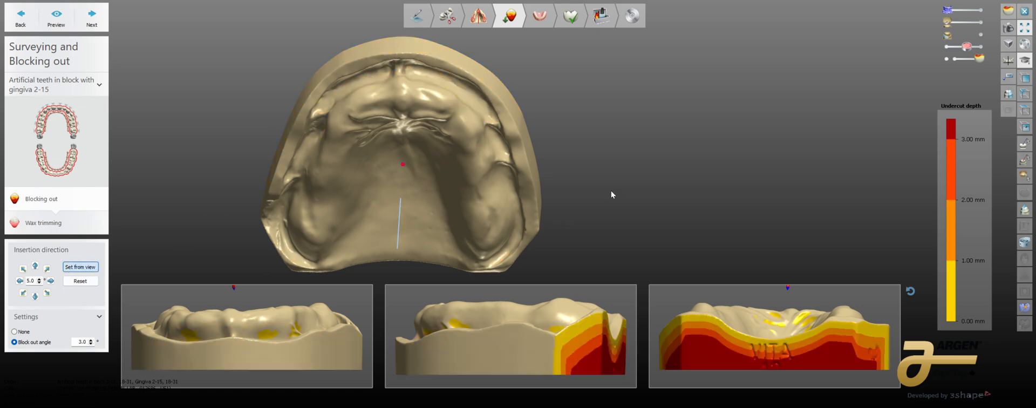
- Examine the upper model's undercuts along the palatal rugae, the vestibule and the posterior base for the new insertion direction
right_drag(586, 174, 605, 208)
right_drag(314, 168, 538, 188)
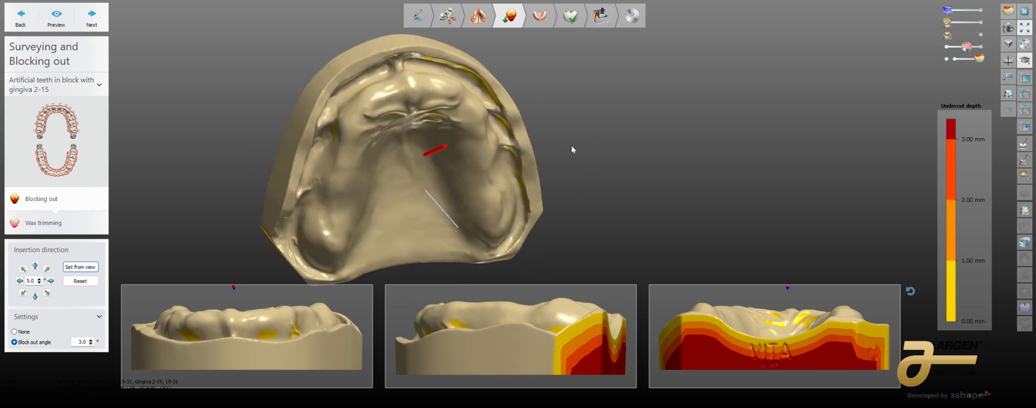
right_drag(572, 149, 541, 189)
right_drag(543, 163, 368, 157)
scroll(420, 76, up, 5)
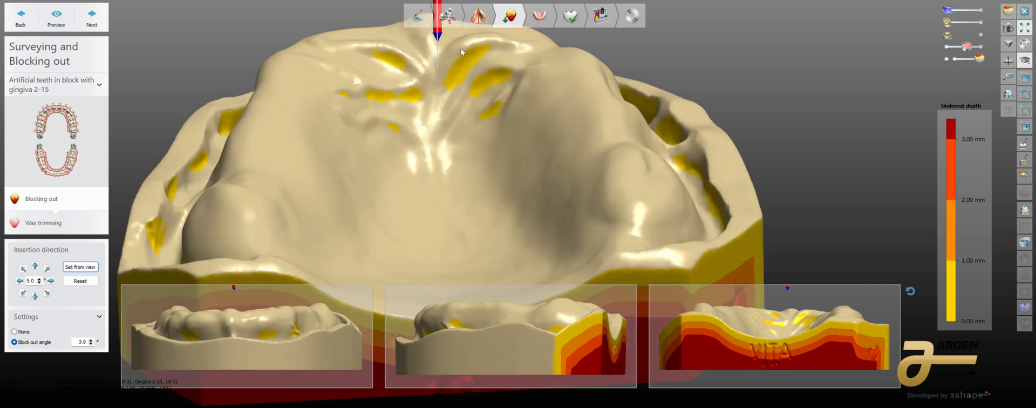
right_drag(454, 83, 438, 227)
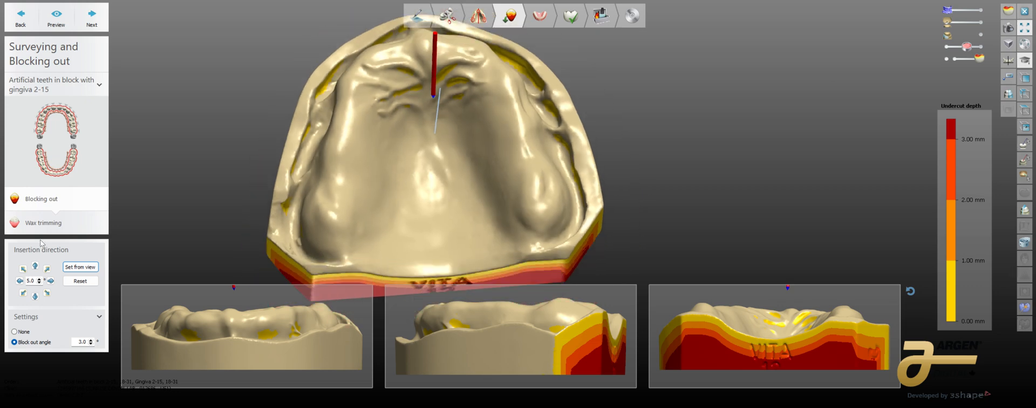
- Proceed to wax trimming on the upper model and make the blockout wax fully opaque
click(92, 18)
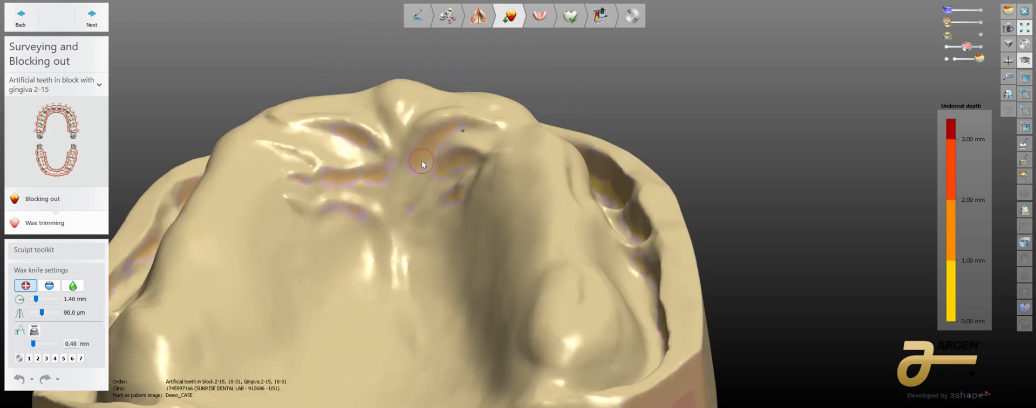
right_drag(422, 162, 396, 217)
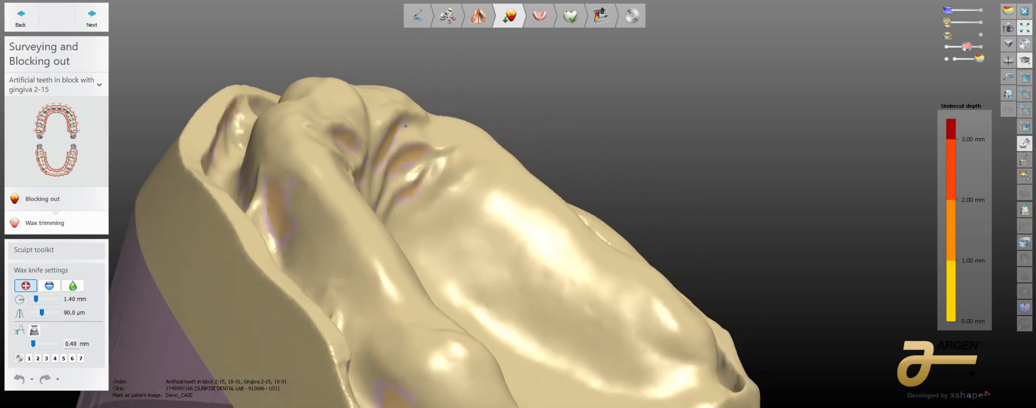
drag(968, 48, 980, 47)
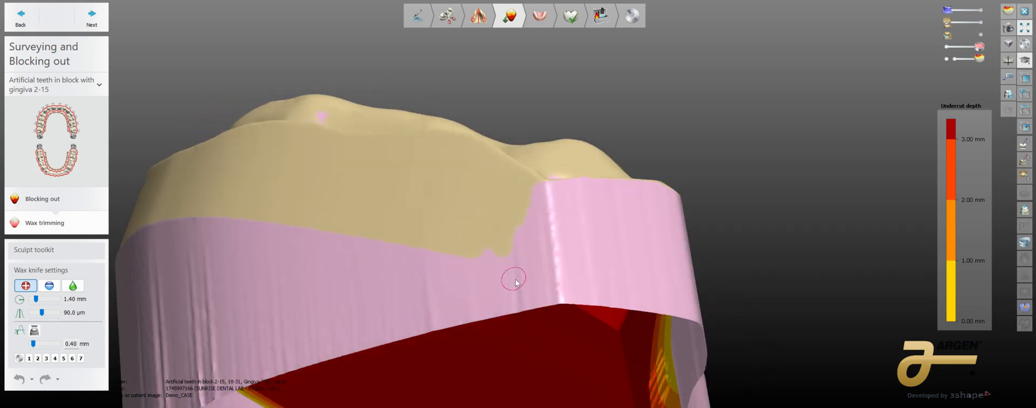
right_drag(516, 282, 462, 355)
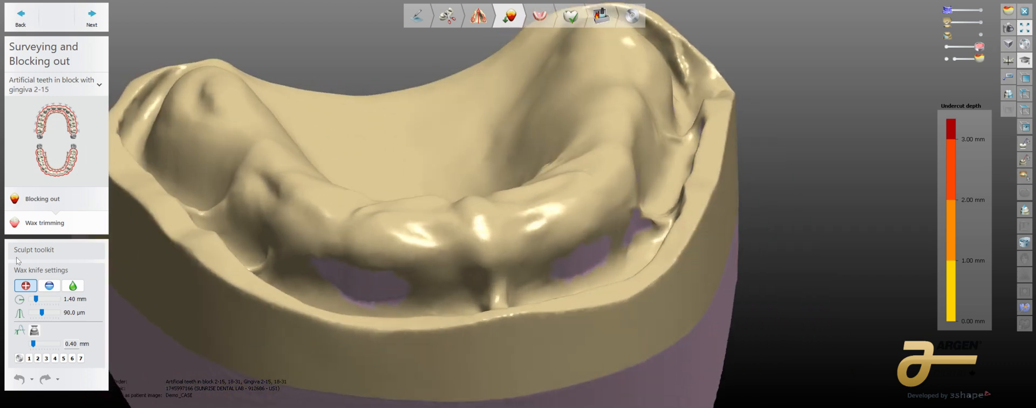
- Smooth the blockout wax in the upper anterior labial vestibule with the 3.65 mm smoothing wax knife
click(73, 285)
scroll(329, 286, up, 5)
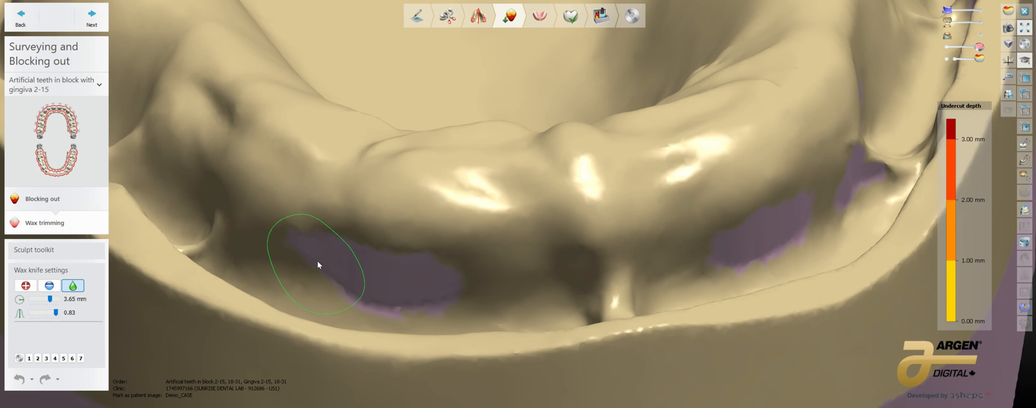
mouse_move(301, 244)
mouse_down()
mouse_move(373, 280)
mouse_move(425, 263)
mouse_up()
right_drag(425, 263, 374, 215)
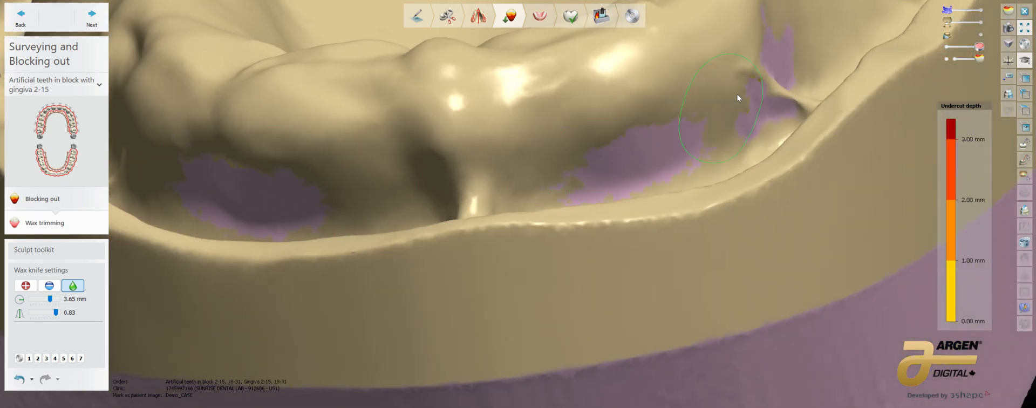
middle_drag(737, 95, 591, 140)
scroll(592, 140, down, 3)
mouse_move(659, 88)
right_down()
mouse_move(641, 125)
mouse_move(550, 214)
right_up()
mouse_move(588, 116)
right_down()
mouse_move(552, 178)
mouse_move(475, 116)
mouse_move(470, 197)
right_up()
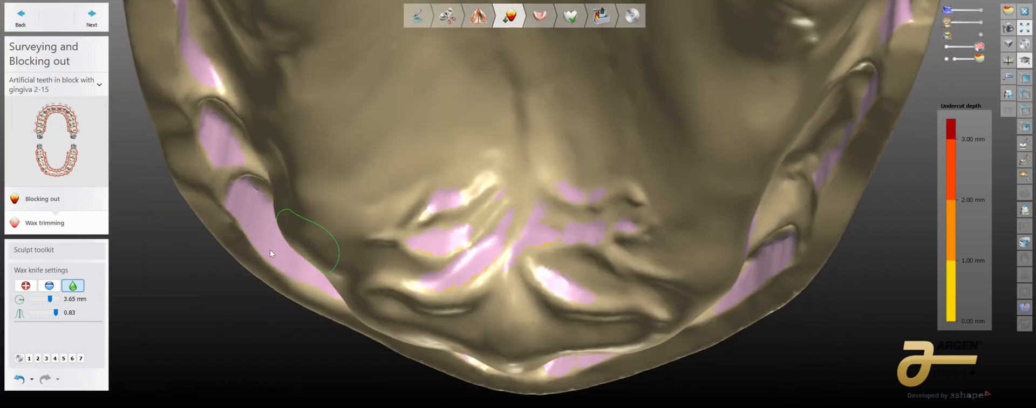
- Remove blockout wax from the palatal rugae with the 3.65 mm removing wax knife
click(49, 285)
drag(464, 264, 432, 231)
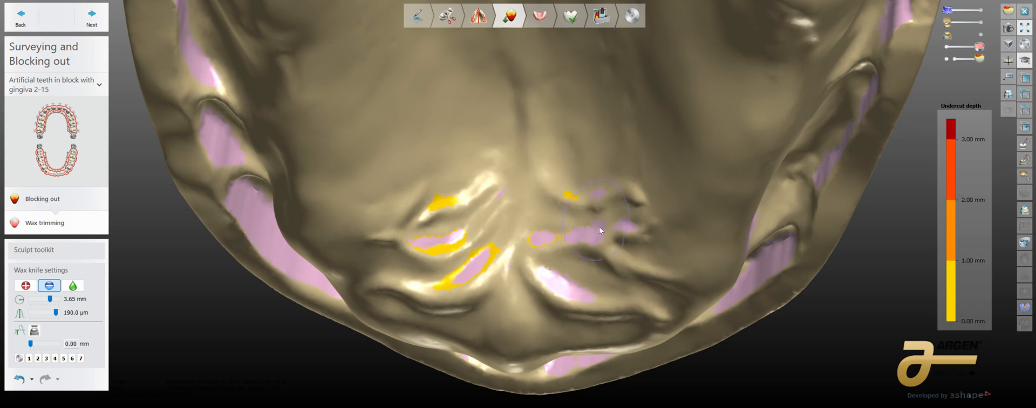
mouse_move(384, 249)
right_down()
mouse_move(387, 207)
mouse_move(326, 220)
mouse_move(249, 196)
right_up()
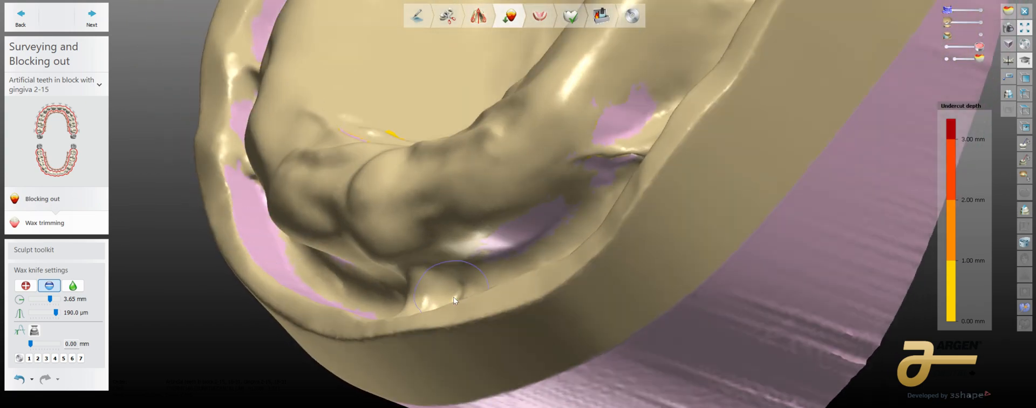
mouse_move(453, 297)
right_down()
mouse_move(377, 273)
mouse_move(270, 284)
right_up()
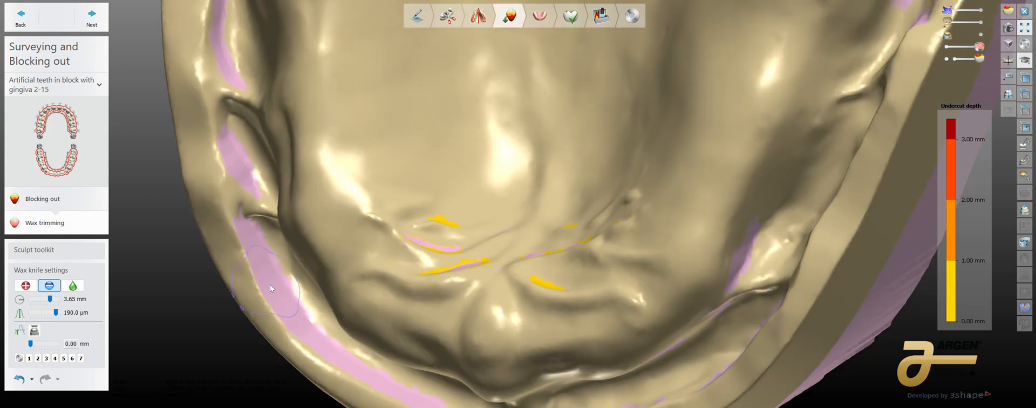
right_drag(297, 309, 346, 305)
right_drag(302, 259, 251, 199)
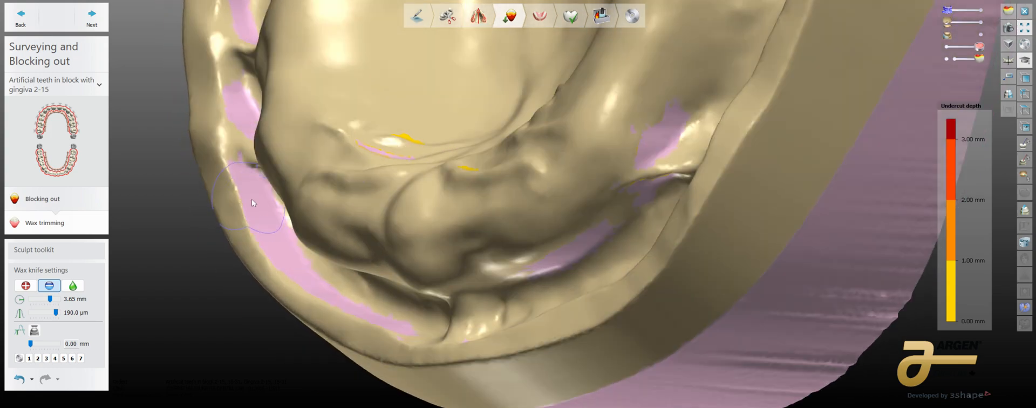
right_drag(613, 248, 520, 218)
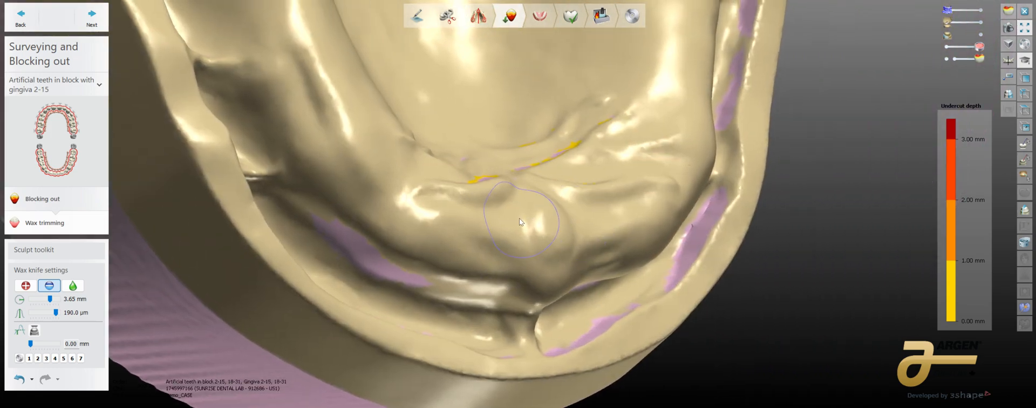
- Smooth the blockout wax along the patient's right upper vestibule from the labial frenum toward the tuberosity
click(74, 286)
right_drag(685, 302, 560, 357)
mouse_move(579, 359)
mouse_down()
mouse_move(738, 112)
mouse_move(719, 130)
mouse_up()
middle_drag(719, 130, 642, 318)
right_drag(678, 237, 659, 76)
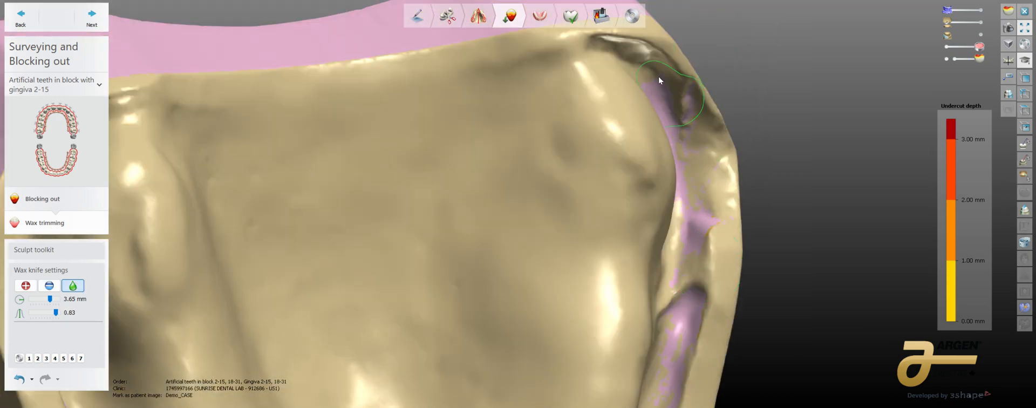
- Check the trimmed wax around the entire upper vestibule and palate, and proceed to surveying the lower model
scroll(659, 76, down, 5)
right_drag(361, 238, 415, 295)
scroll(379, 142, up, 5)
middle_drag(415, 294, 318, 119)
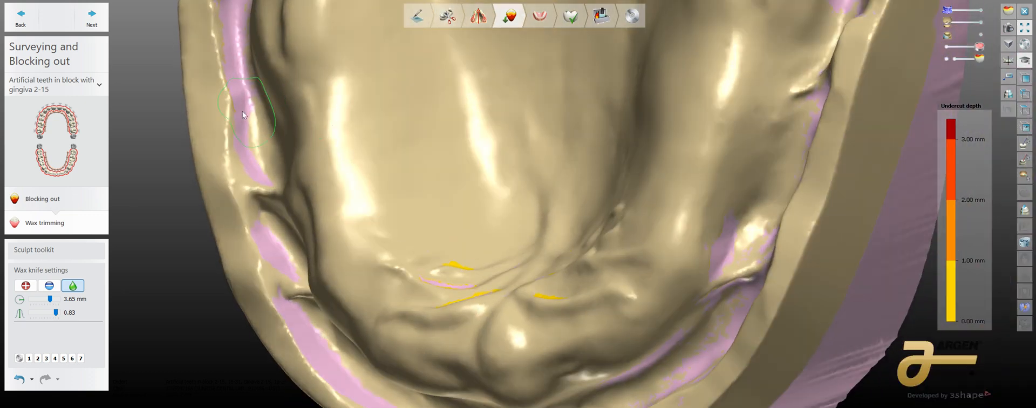
middle_drag(377, 318, 346, 298)
scroll(346, 295, down, 2)
right_drag(346, 296, 257, 236)
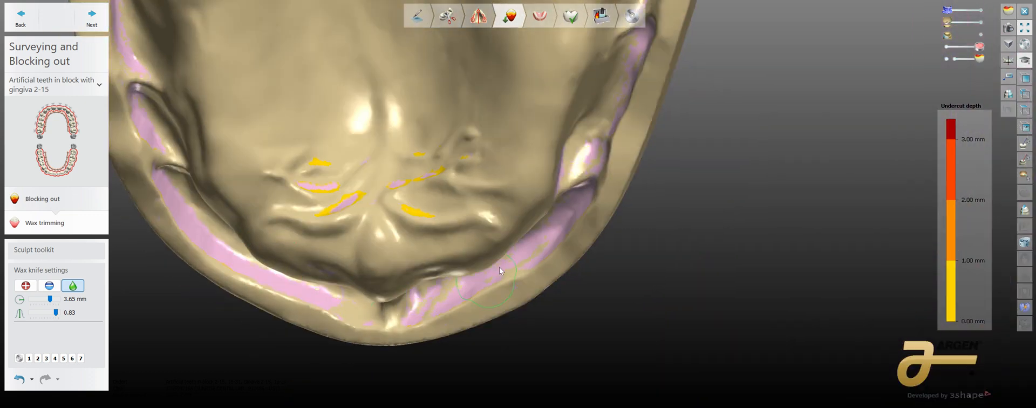
right_drag(675, 54, 541, 226)
scroll(687, 115, down, 3)
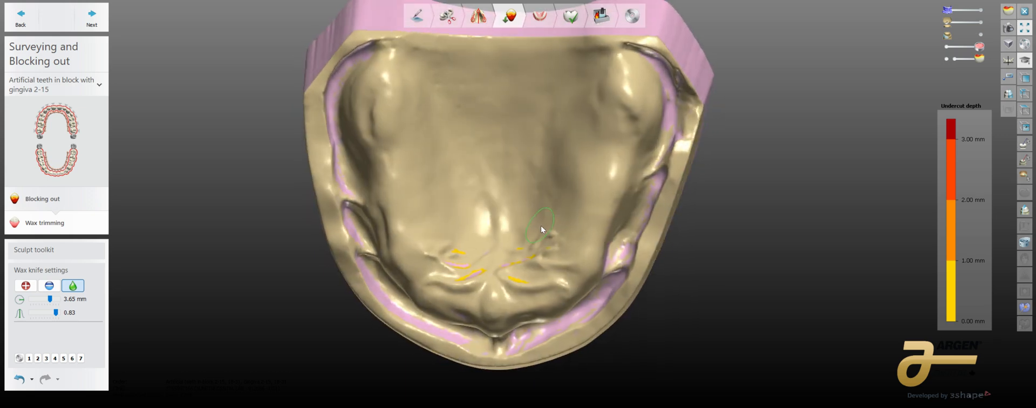
click(92, 16)
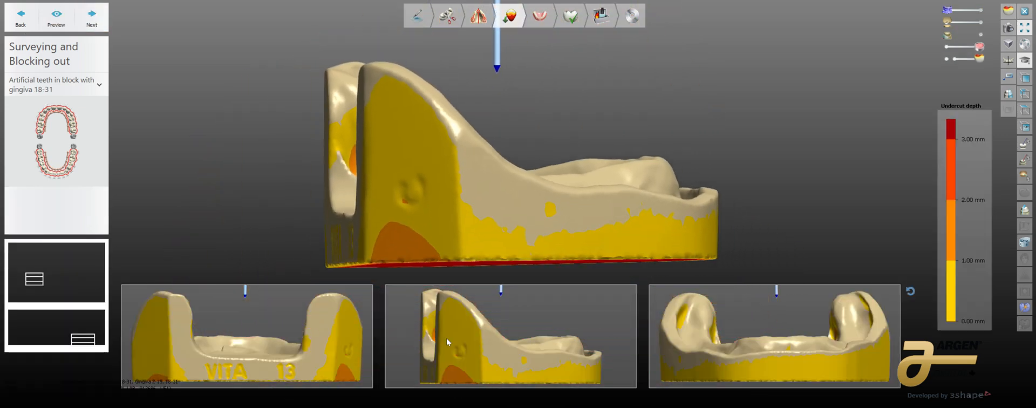
- Try setting the lower model's insertion direction from a tilted occlusal view, and reset it to the default direction
right_drag(825, 186, 721, 205)
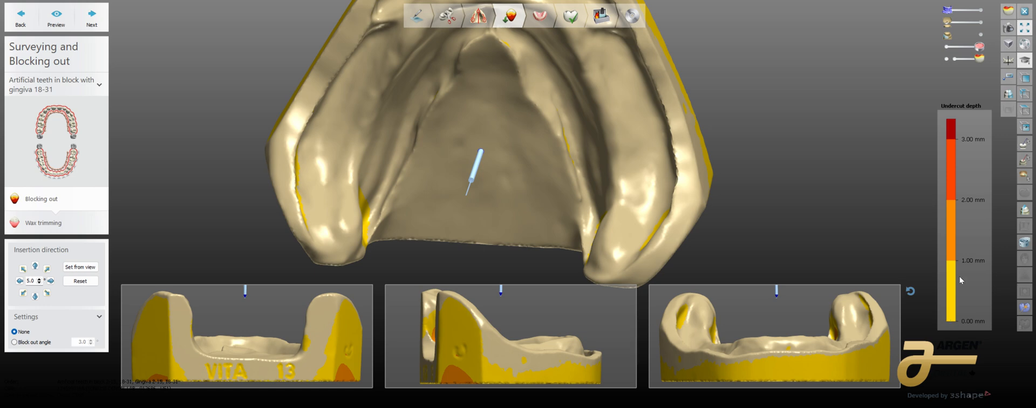
right_drag(957, 270, 574, 169)
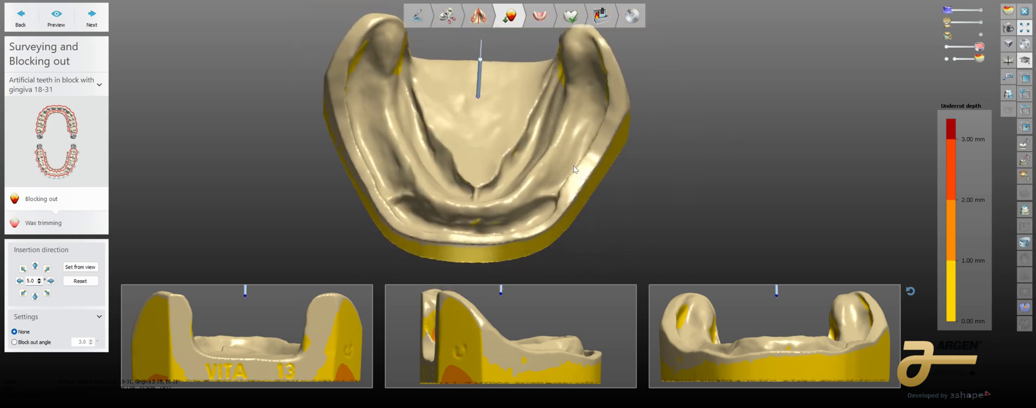
right_drag(565, 126, 568, 131)
click(95, 267)
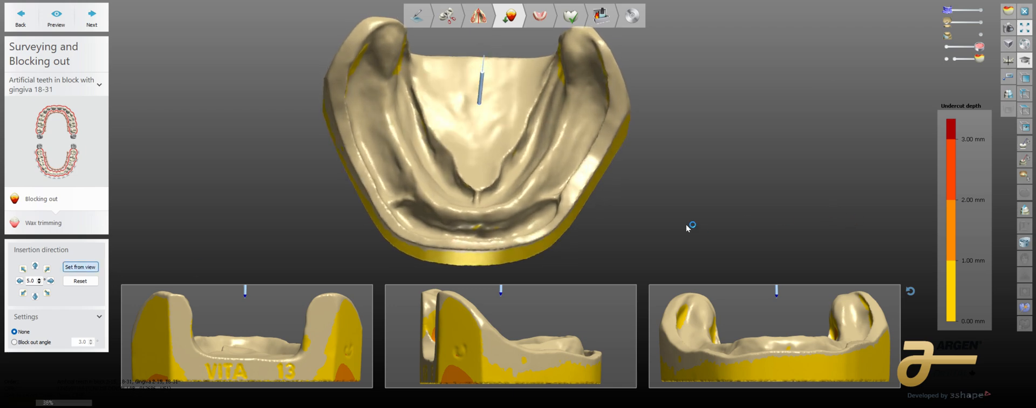
right_drag(676, 218, 575, 208)
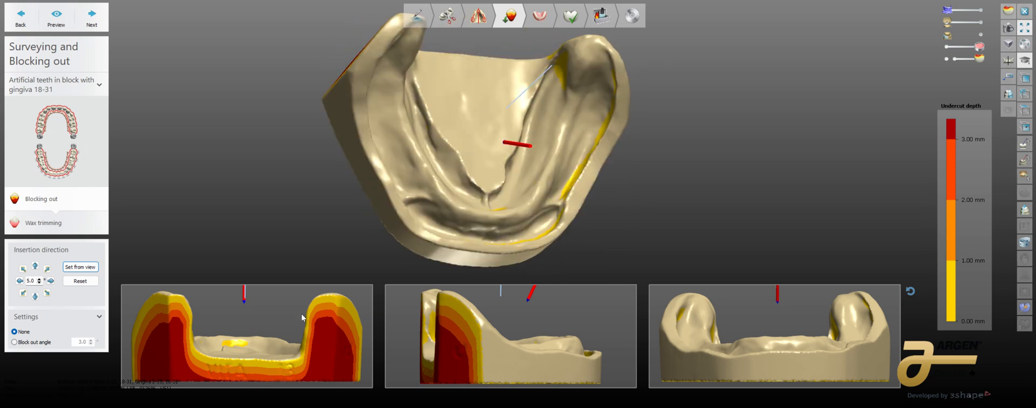
click(81, 281)
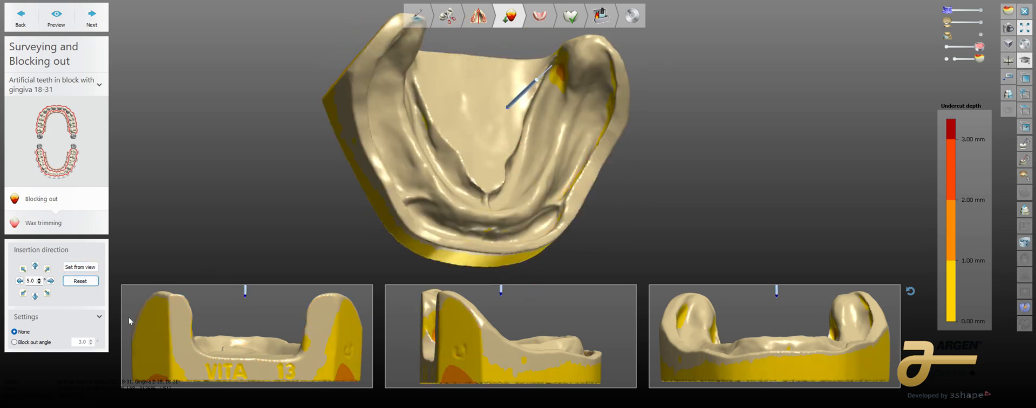
- Enable the 3.0° block out angle for the lower model and preview its blockout wax
click(15, 342)
right_drag(381, 254, 547, 138)
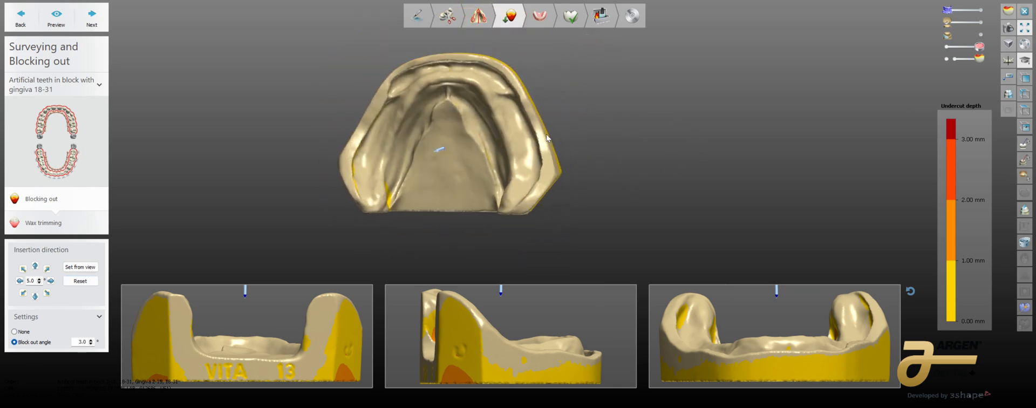
click(57, 17)
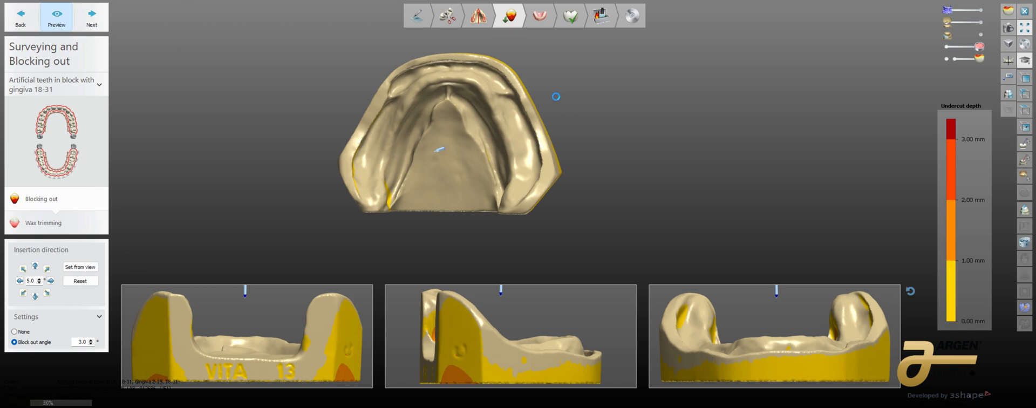
right_drag(524, 193, 292, 129)
scroll(364, 151, up, 5)
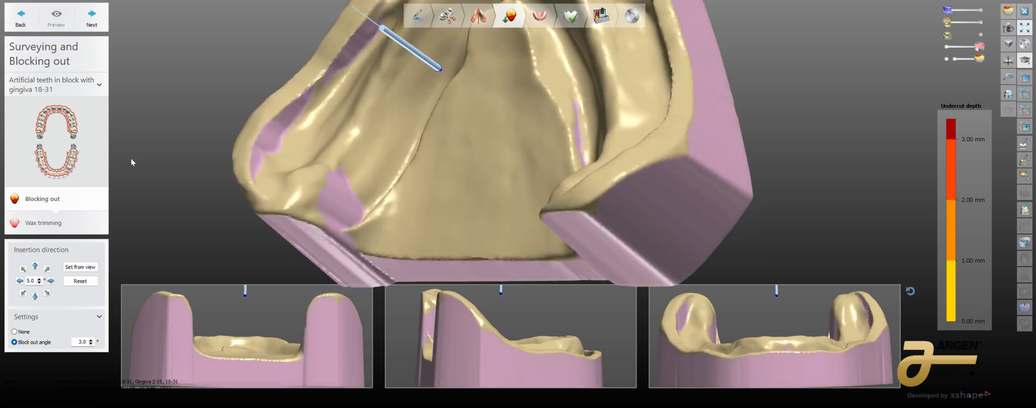
- Remove lower blockout wax at the posterior lingual end of the patient's left ridge with a 5.00 mm wax knife and smooth the remaining wax
click(49, 223)
right_drag(362, 160, 351, 177)
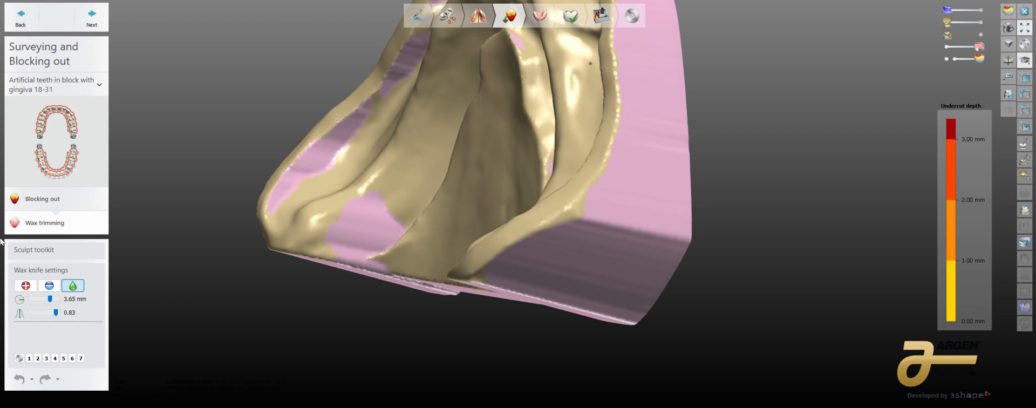
click(49, 285)
key(Caps_Lock)
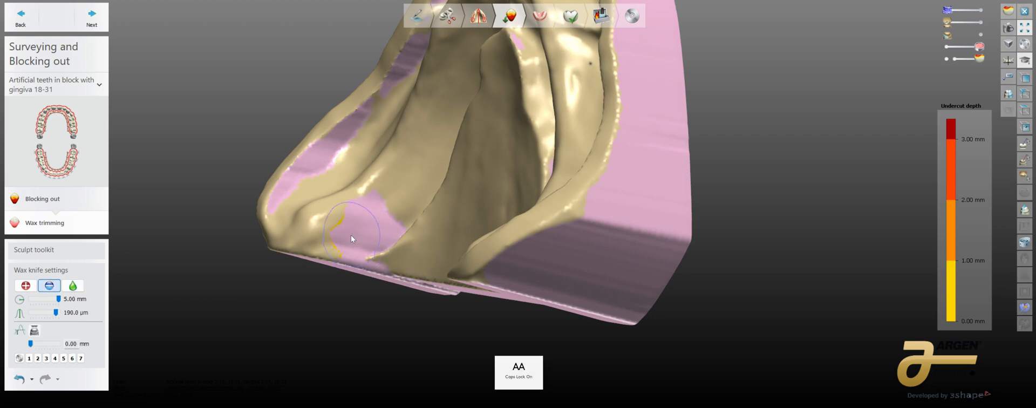
drag(371, 222, 365, 214)
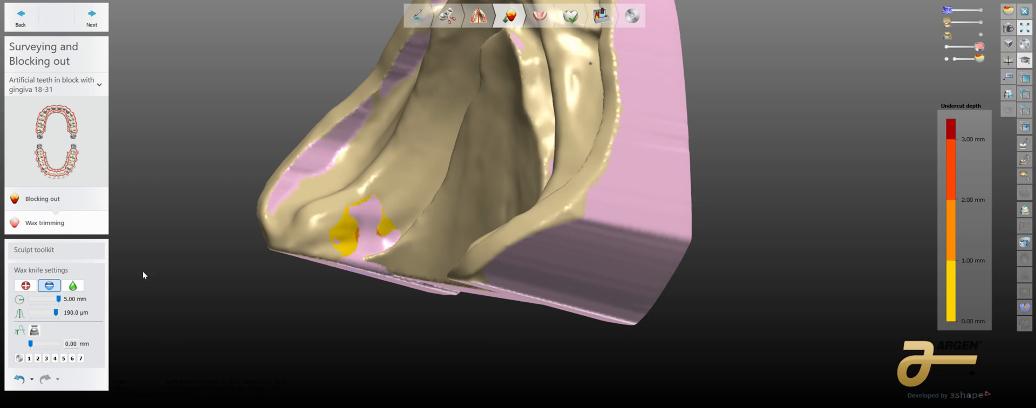
click(73, 285)
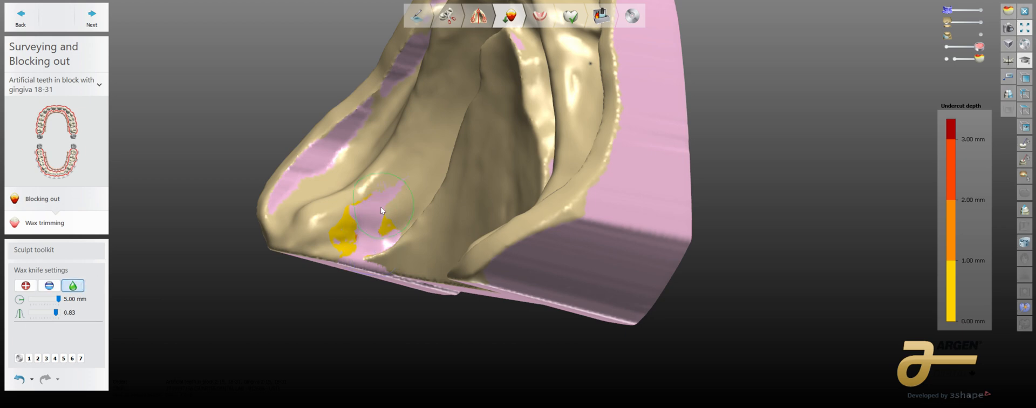
right_drag(424, 255, 475, 216)
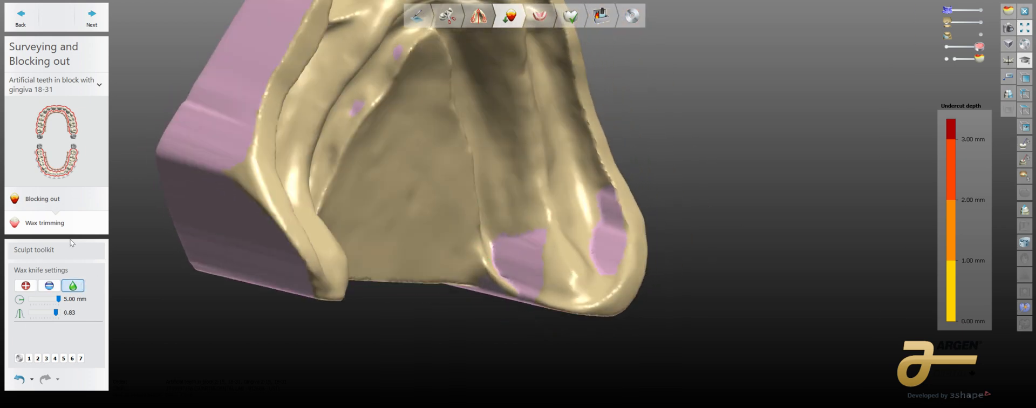
- Remove more wax from the posterior lingual patch of the lower ridge with the 5.00 mm wax knife, and smooth it
click(49, 285)
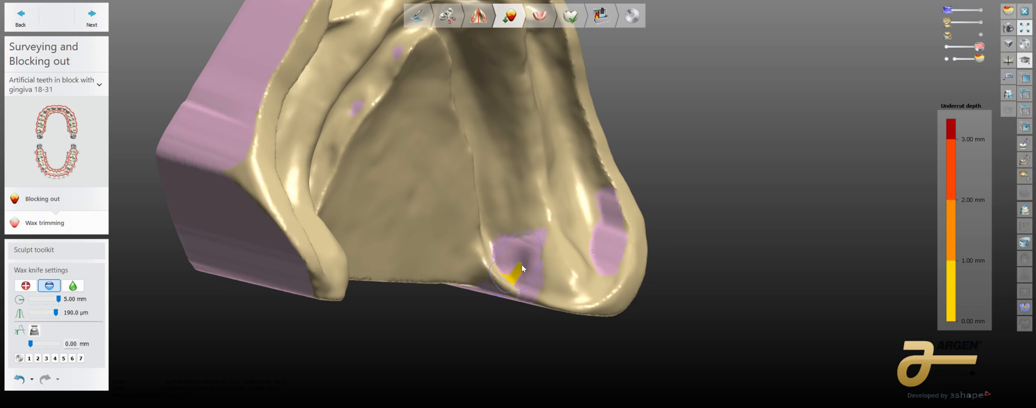
drag(523, 267, 528, 271)
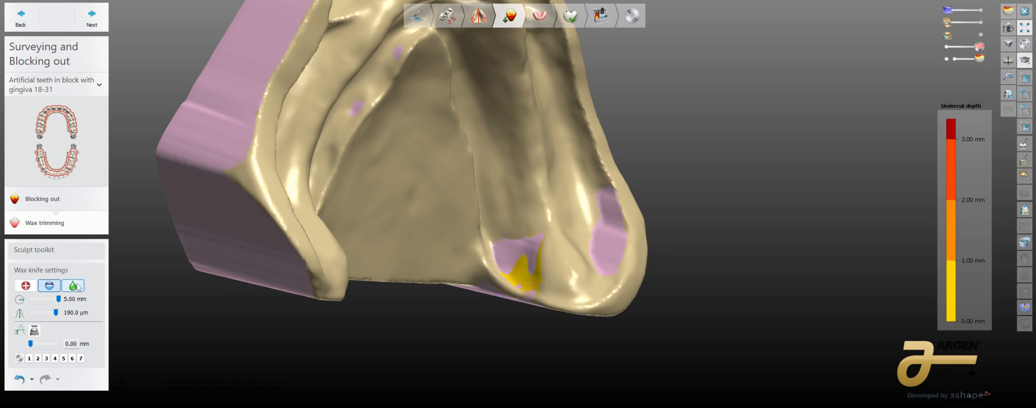
click(503, 254)
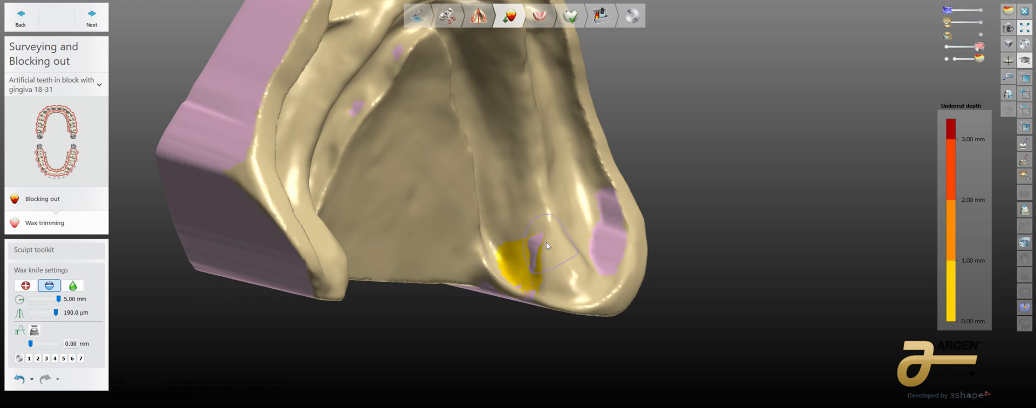
click(73, 285)
drag(535, 272, 559, 289)
mouse_move(558, 292)
right_down()
mouse_move(533, 270)
mouse_move(576, 284)
mouse_move(563, 286)
right_up()
- Thin the wax patch at the posterior end of the lower vestibule with the 5.00 mm wax knife, and smooth it
click(52, 285)
right_drag(559, 237, 591, 232)
drag(599, 197, 604, 256)
click(73, 286)
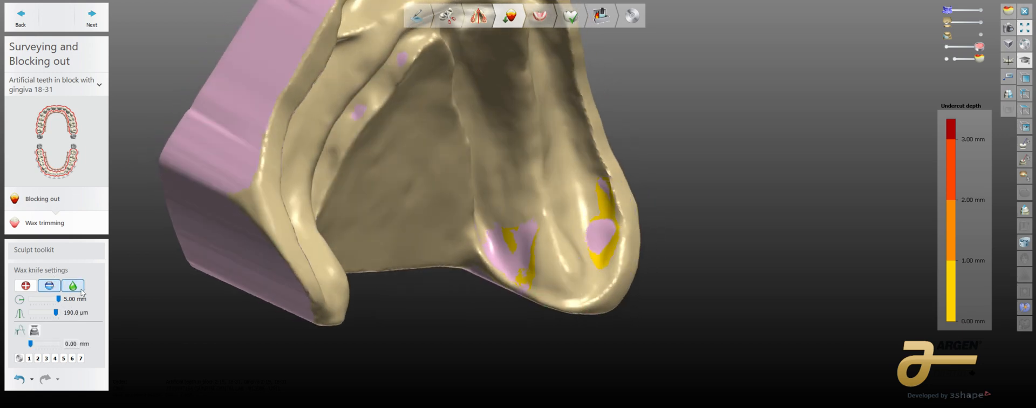
right_drag(571, 135, 572, 238)
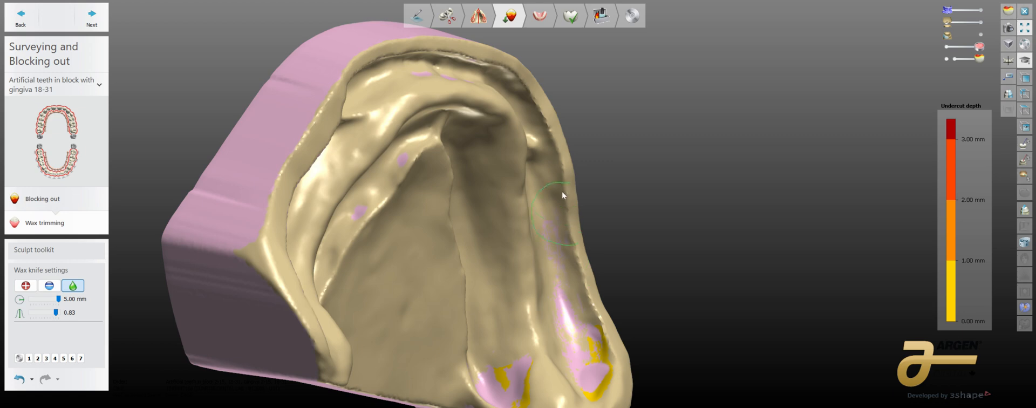
right_drag(563, 194, 559, 228)
- Check the remaining wax around the lower vestibule and lingual side, and proceed to the initial full denture setup
right_drag(520, 160, 579, 165)
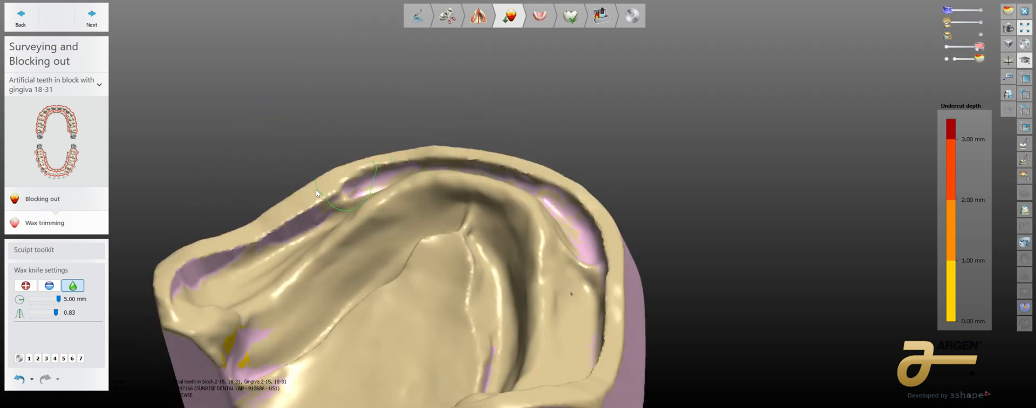
middle_drag(339, 214, 386, 187)
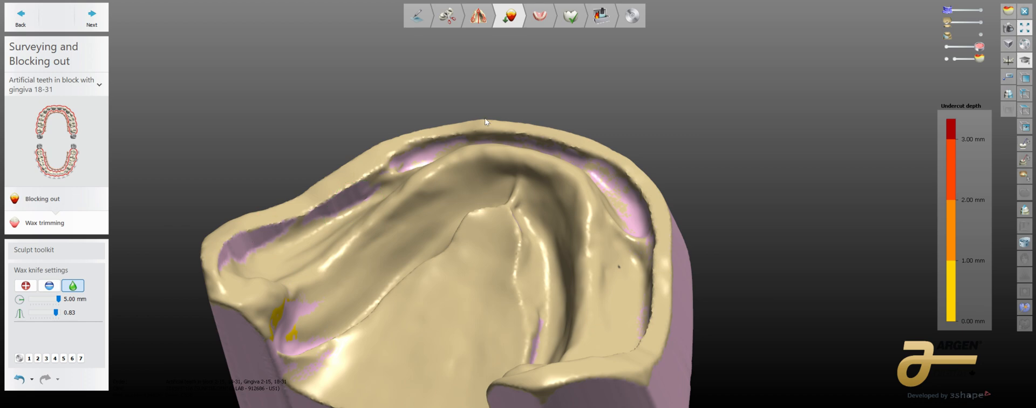
mouse_move(293, 203)
right_down()
mouse_move(264, 225)
mouse_move(358, 170)
mouse_move(245, 247)
right_up()
mouse_move(346, 161)
right_down()
mouse_move(270, 196)
mouse_move(313, 258)
right_up()
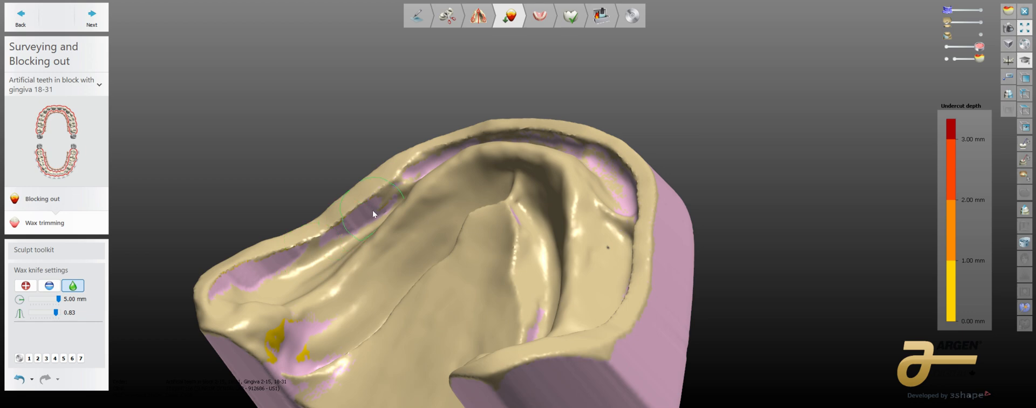
mouse_move(395, 191)
right_down()
mouse_move(524, 152)
mouse_move(649, 299)
mouse_move(674, 391)
mouse_move(602, 308)
mouse_move(646, 245)
mouse_move(650, 300)
mouse_move(594, 297)
mouse_move(577, 342)
mouse_move(586, 328)
mouse_move(586, 361)
right_up()
scroll(603, 308, down, 5)
scroll(589, 327, up, 5)
click(92, 16)
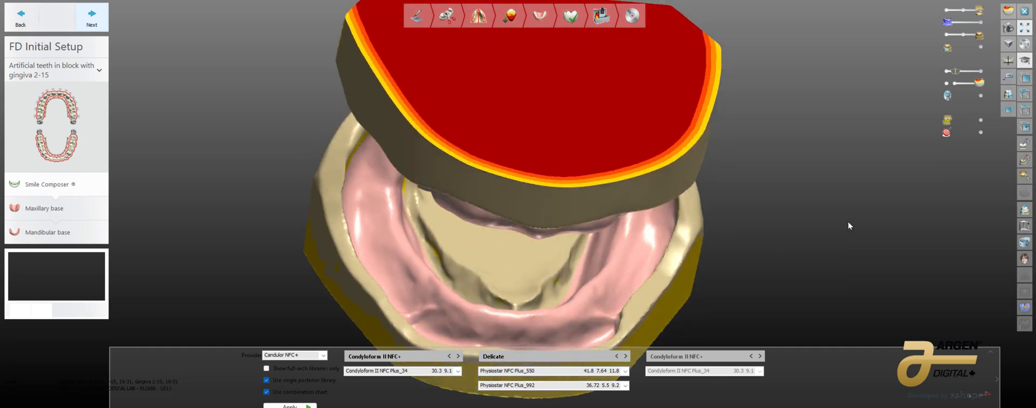
- Bring both jaws into a front view and expand the tooth library previews for the initial setup
right_drag(807, 212, 740, 213)
scroll(757, 184, down, 4)
right_drag(758, 185, 705, 221)
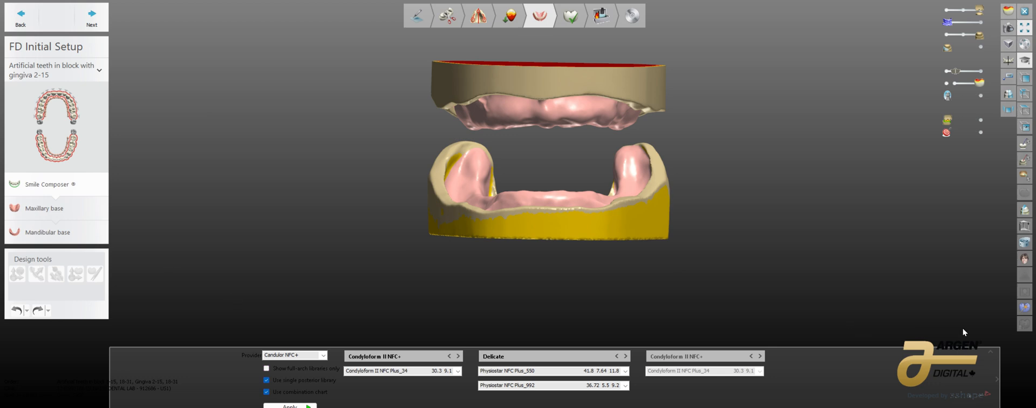
click(991, 352)
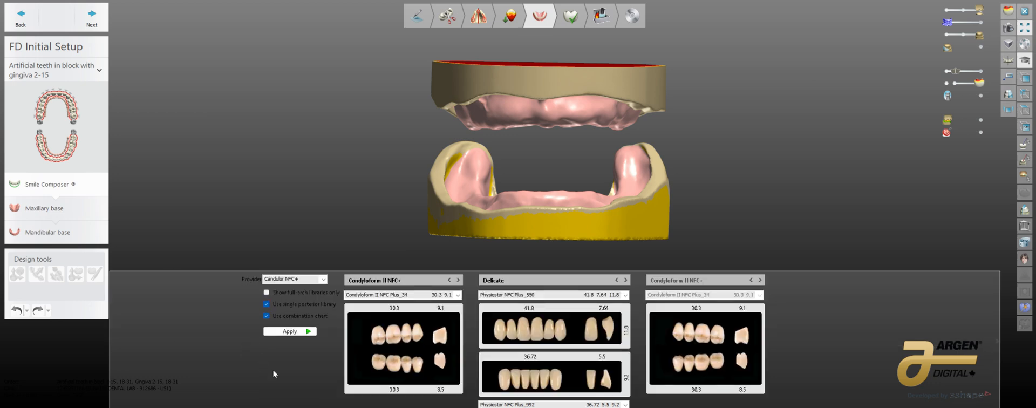
- Try to select the Alexandr Popov denture library as the tooth provider, and dismiss the error report
click(323, 279)
scroll(324, 313, down, 5)
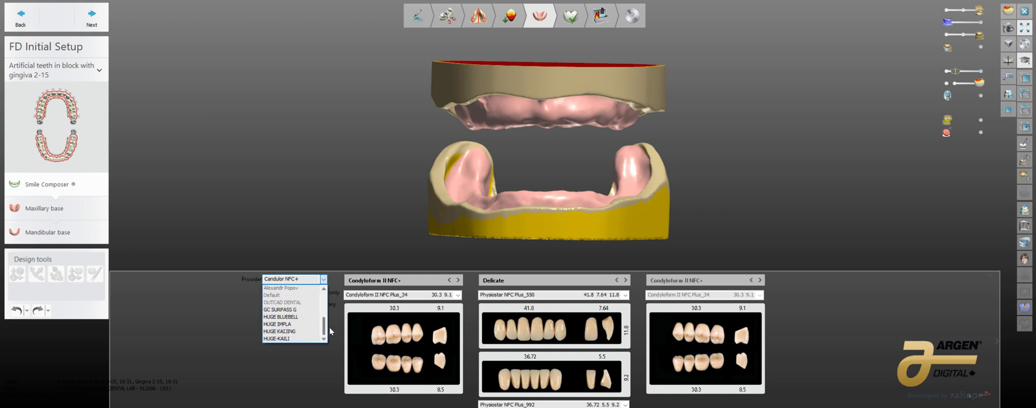
scroll(327, 314, up, 3)
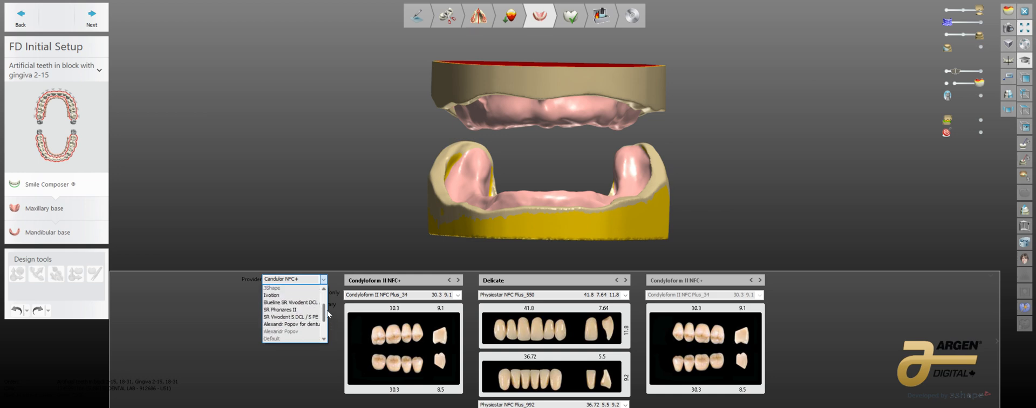
scroll(327, 313, up, 1)
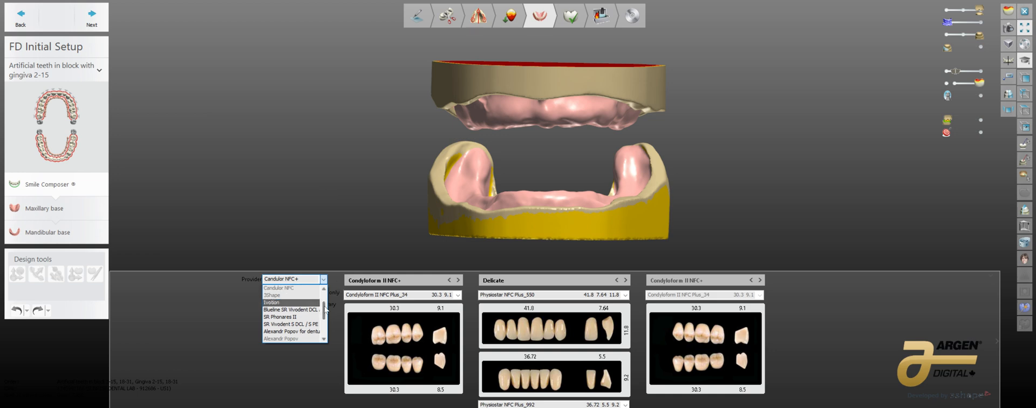
scroll(325, 309, down, 3)
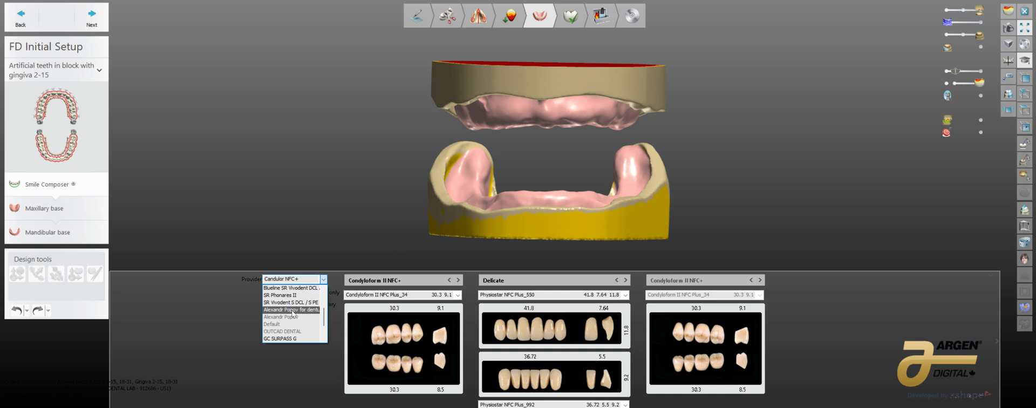
click(292, 310)
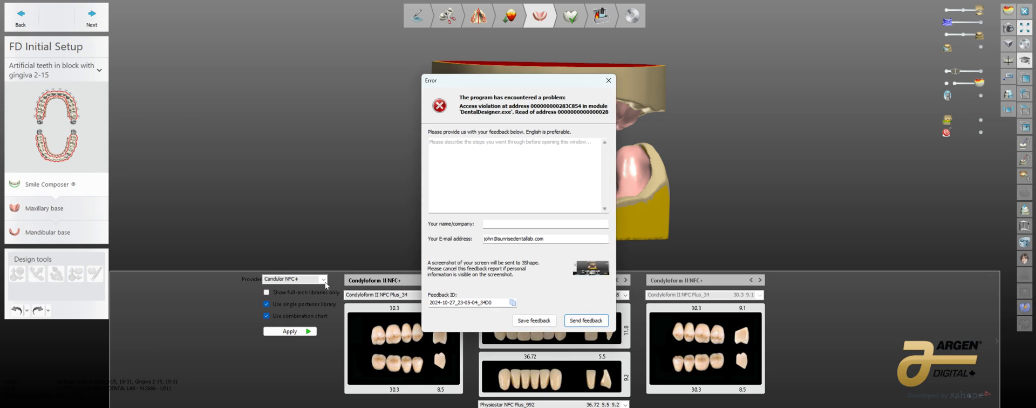
click(607, 82)
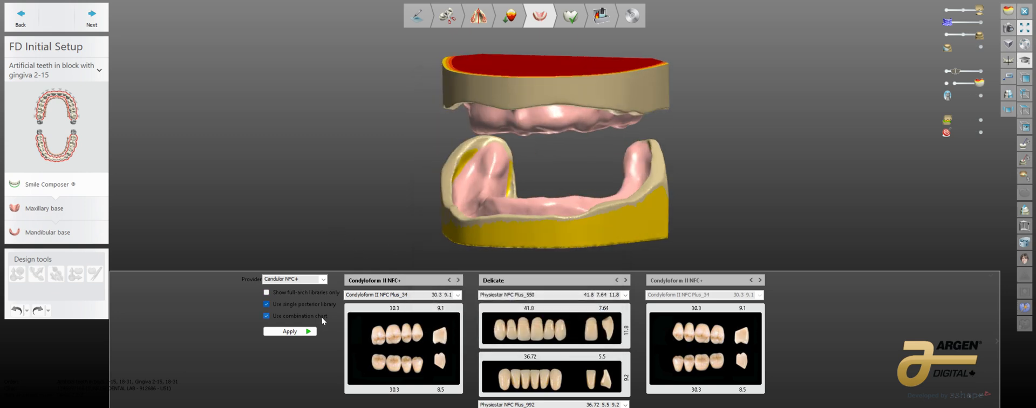
- Select the Alexandr Popov denture library as provider and apply its Smilenaturale Natural Dentures teeth to both arches
click(323, 279)
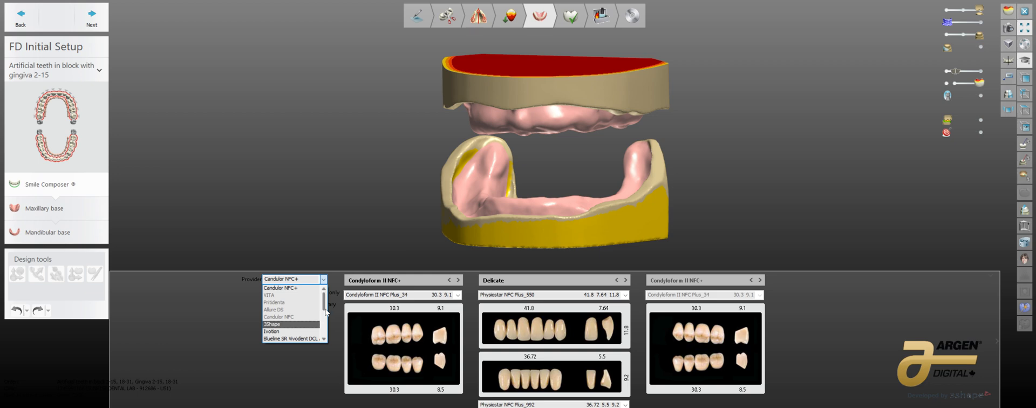
drag(322, 301, 325, 317)
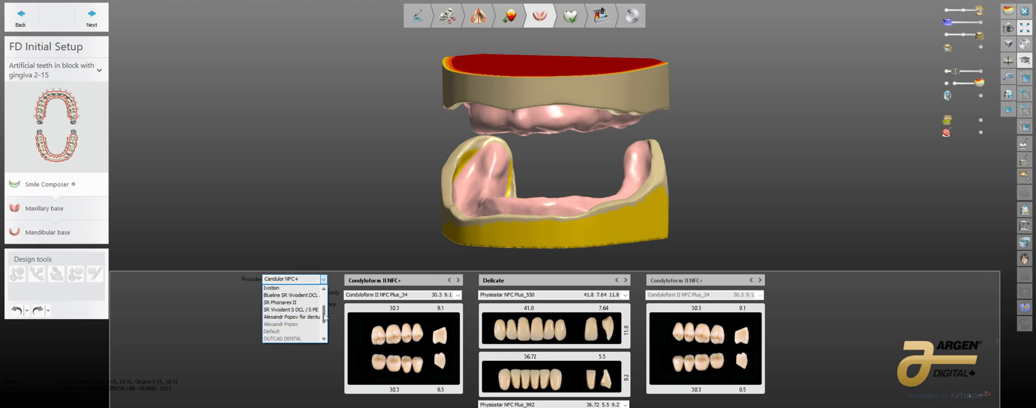
click(291, 316)
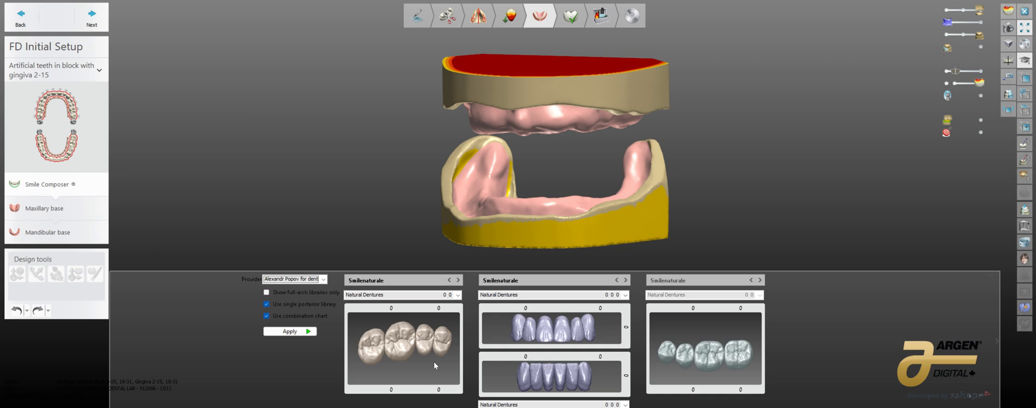
right_drag(697, 195, 599, 197)
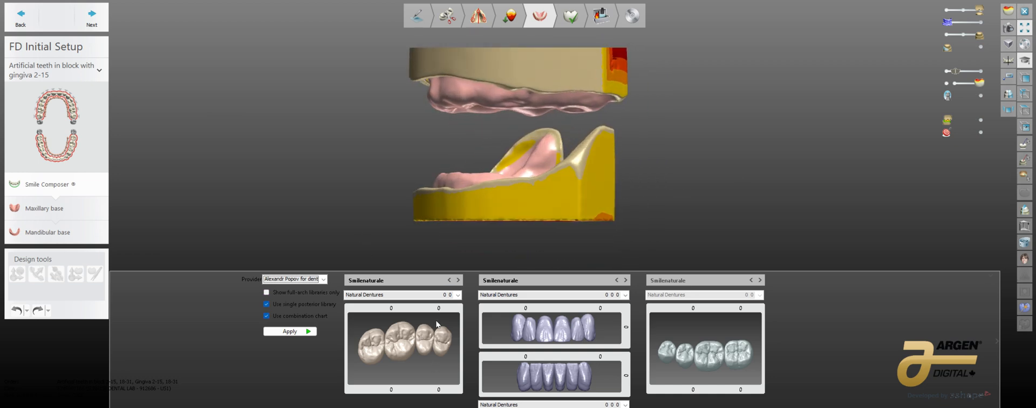
click(286, 331)
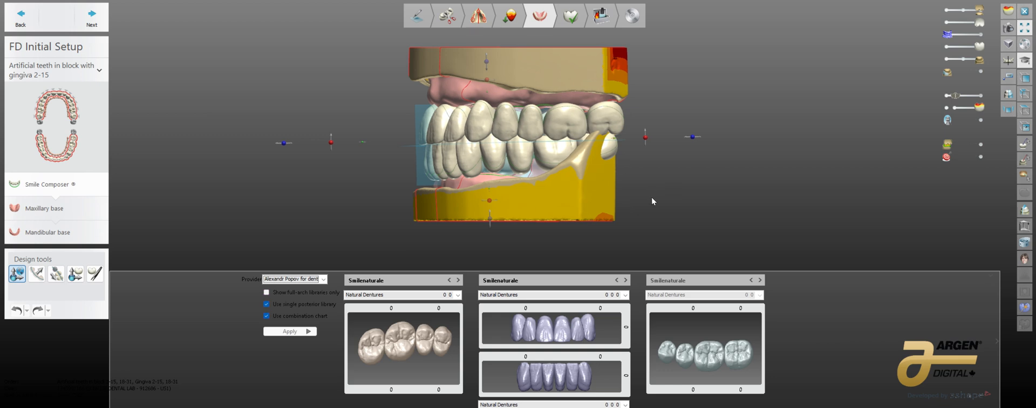
- Hide the upper and lower models and show the blue reference scan semi-transparently to compare it with the placed teeth
right_drag(652, 197, 637, 209)
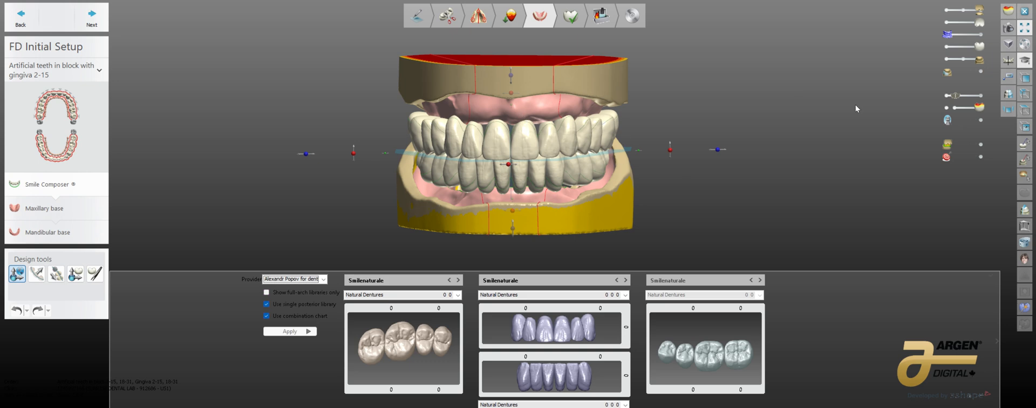
click(947, 9)
click(949, 59)
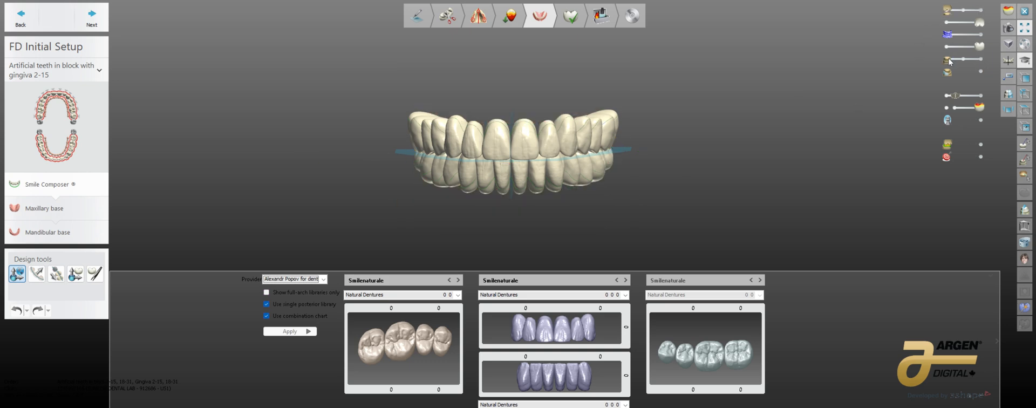
drag(947, 31, 969, 29)
right_drag(743, 156, 634, 158)
scroll(579, 191, up, 5)
right_drag(621, 186, 733, 179)
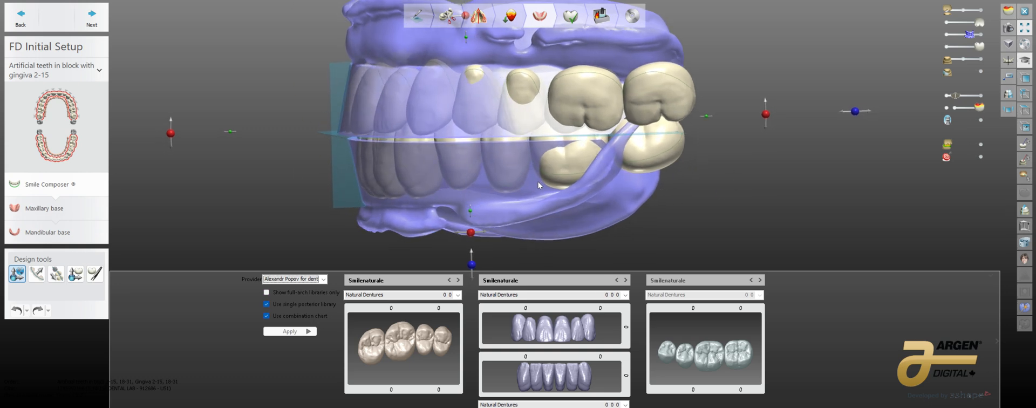
right_drag(692, 167, 577, 187)
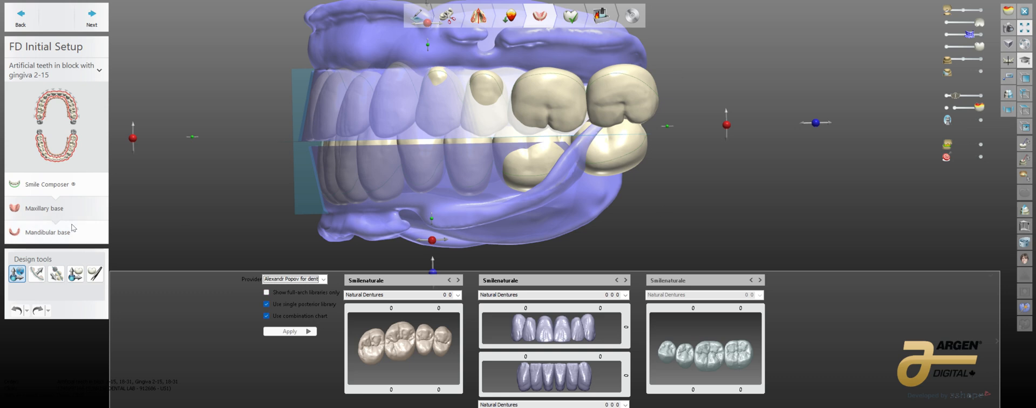
- Remove all second molars from the tooth setup, using individual tooth editing with symmetric design enabled
click(75, 274)
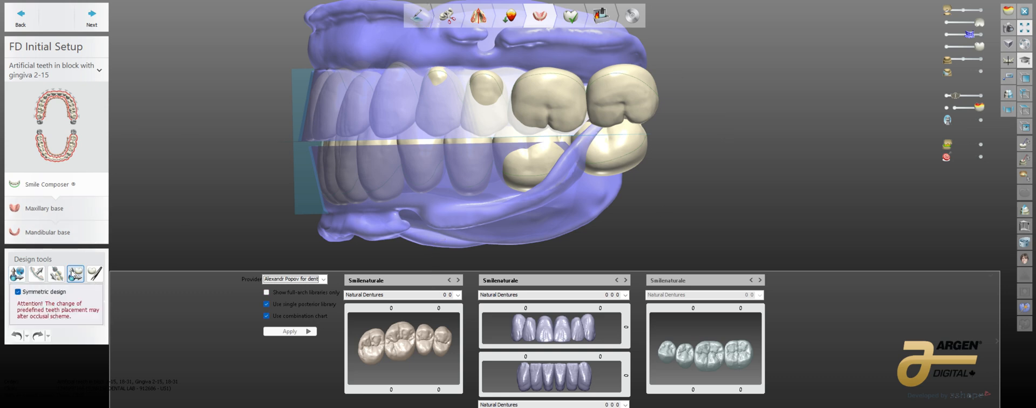
right_click(623, 94)
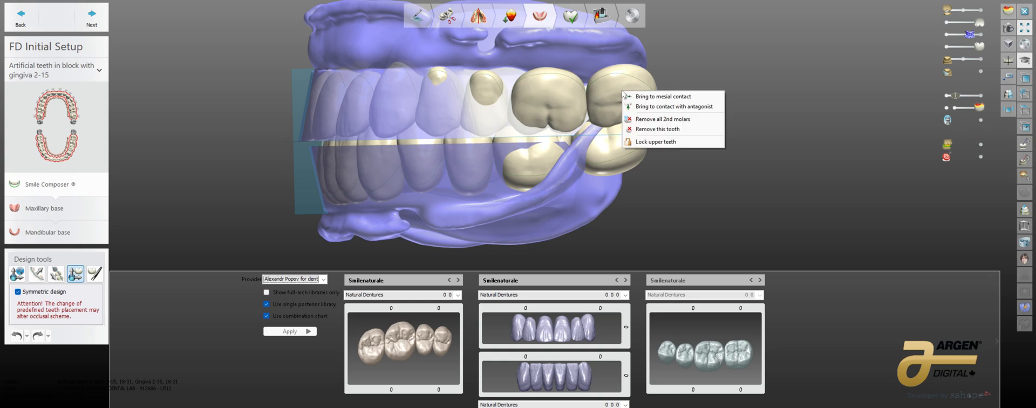
click(663, 119)
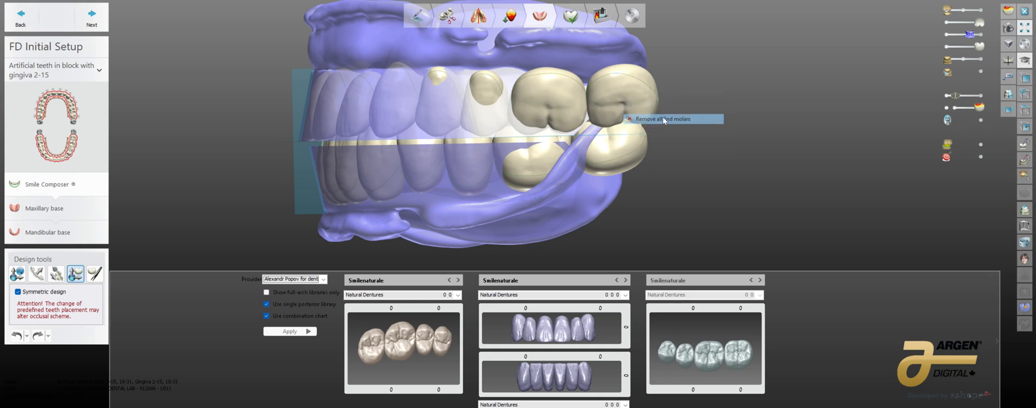
right_drag(622, 174, 652, 263)
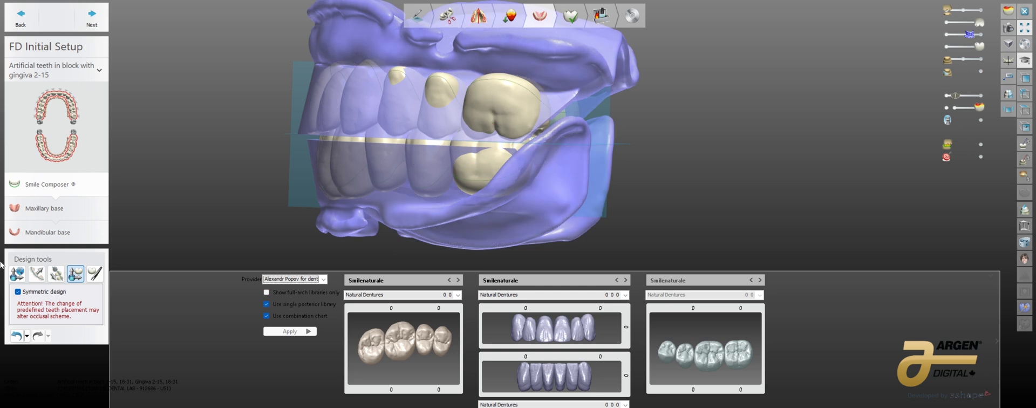
- Adjust the whole tooth setup slightly with its outer blue control handle, and compare it with the reference scan from the front
click(19, 274)
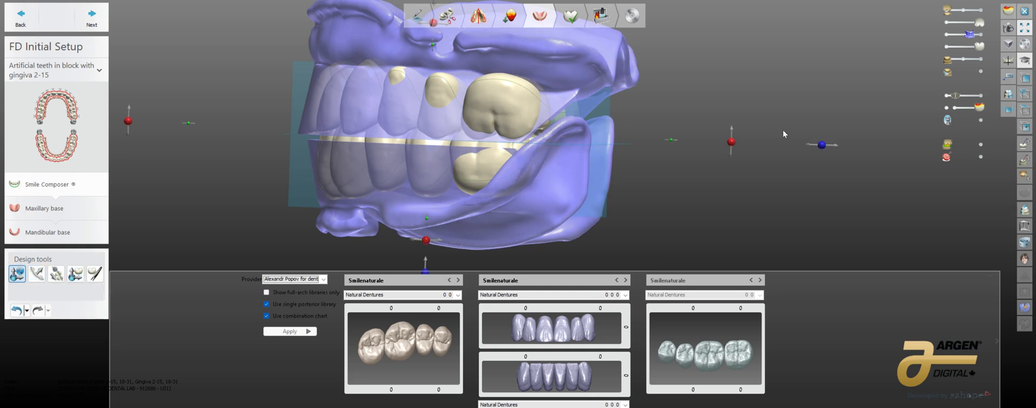
drag(822, 145, 807, 153)
right_drag(458, 170, 541, 202)
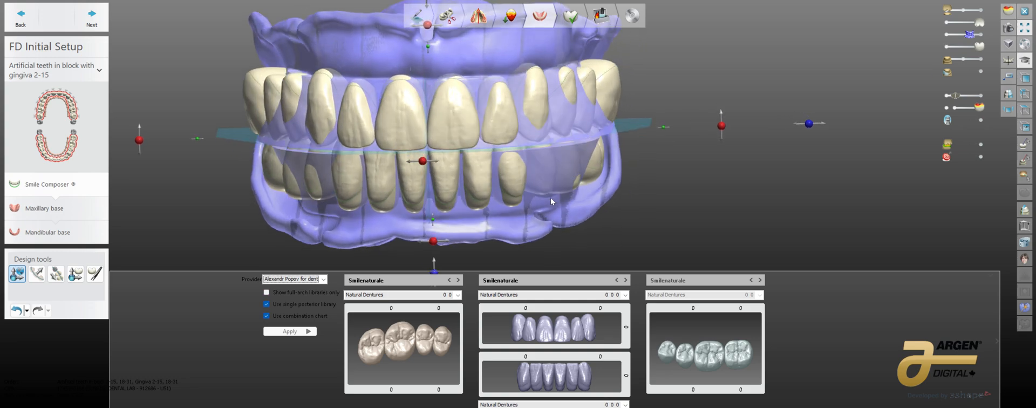
middle_drag(542, 202, 543, 184)
scroll(543, 184, down, 2)
right_drag(543, 187, 578, 175)
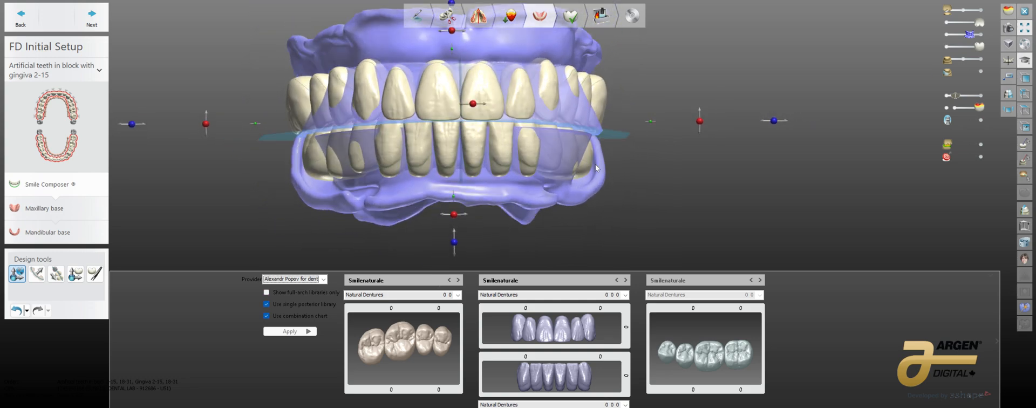
- View the tooth arches from below and hide the blue reference scan to expose the teeth
middle_drag(589, 173, 601, 199)
right_drag(601, 205, 593, 144)
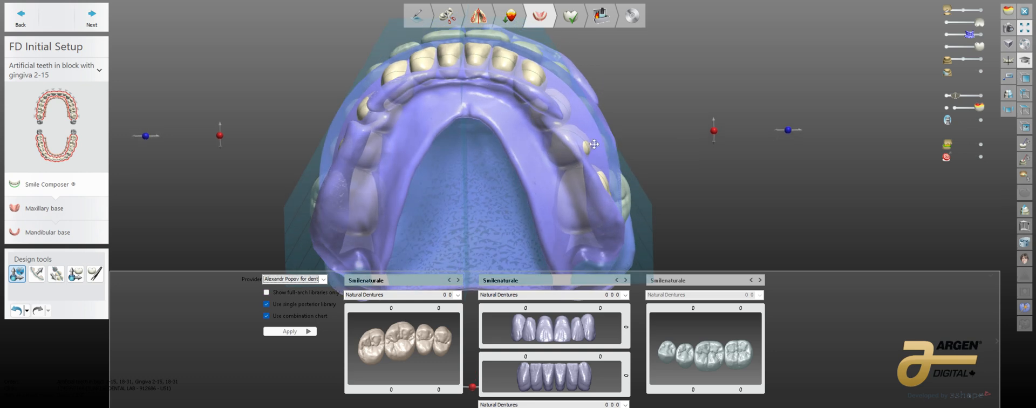
click(946, 36)
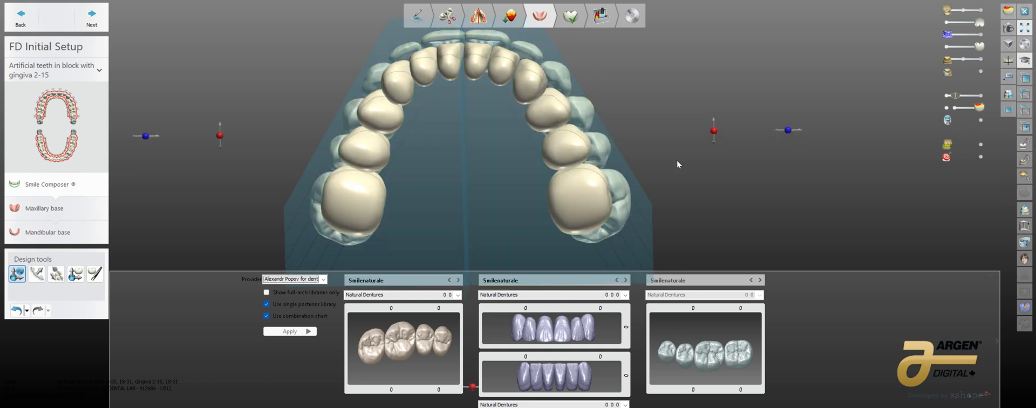
- Hide the occlusal plane and collapse the tooth library, leaving only the upper and lower tooth arches in a front view
right_drag(675, 157, 669, 173)
click(949, 96)
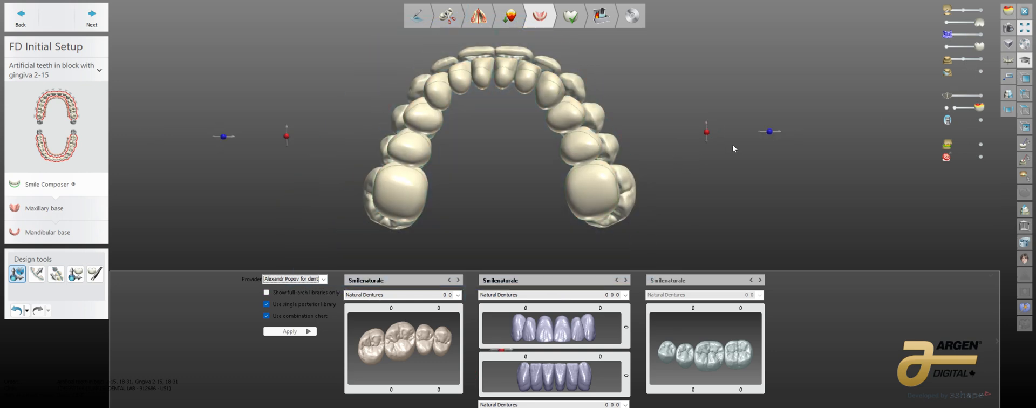
right_drag(733, 144, 718, 174)
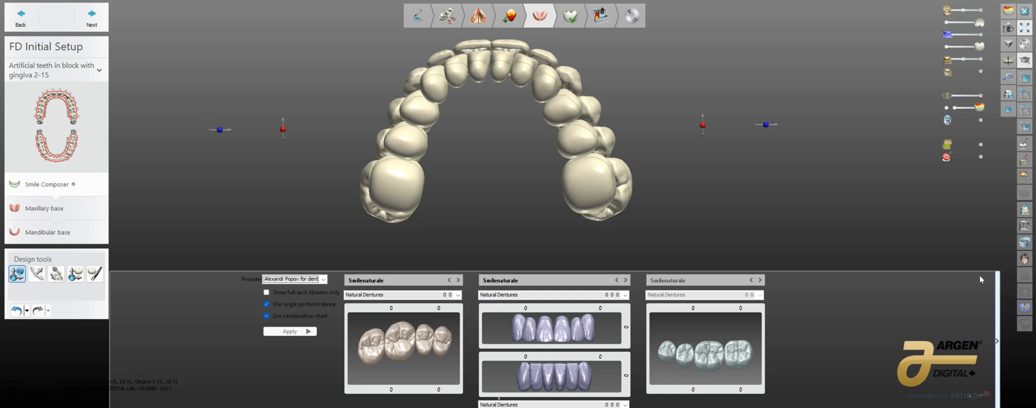
click(992, 277)
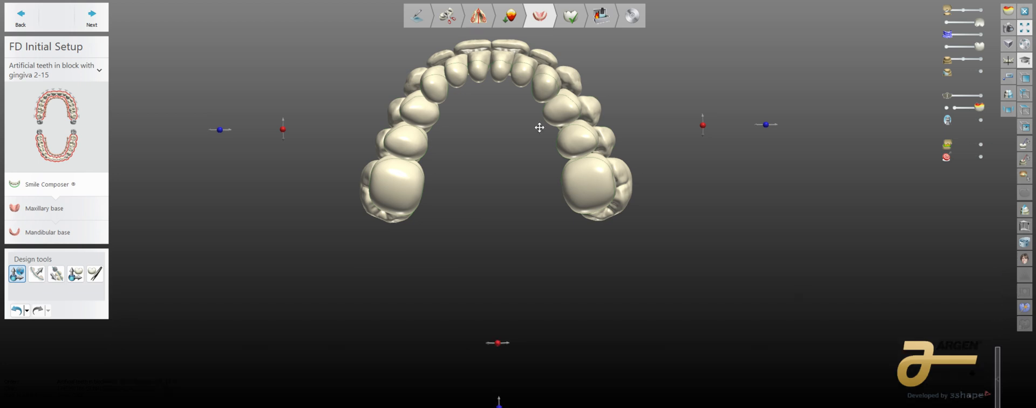
right_drag(538, 125, 535, 286)
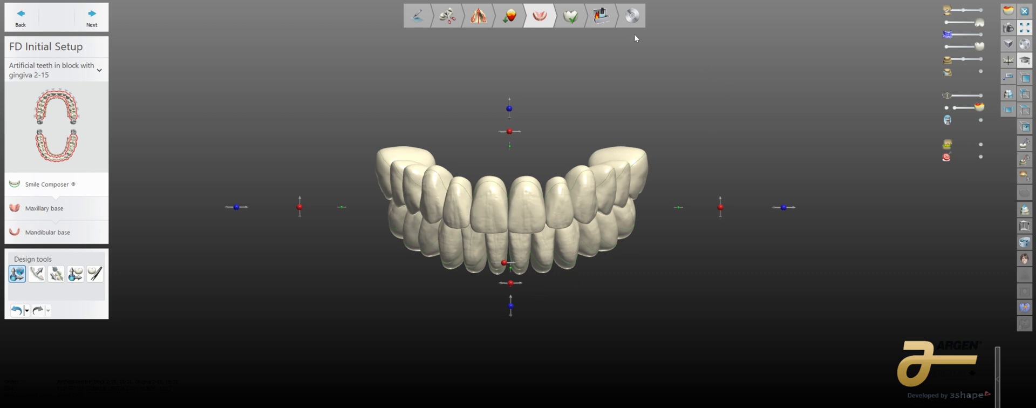
- Show the lower model and hide the upper teeth to see the lower tooth arch from the occlusal side
click(981, 60)
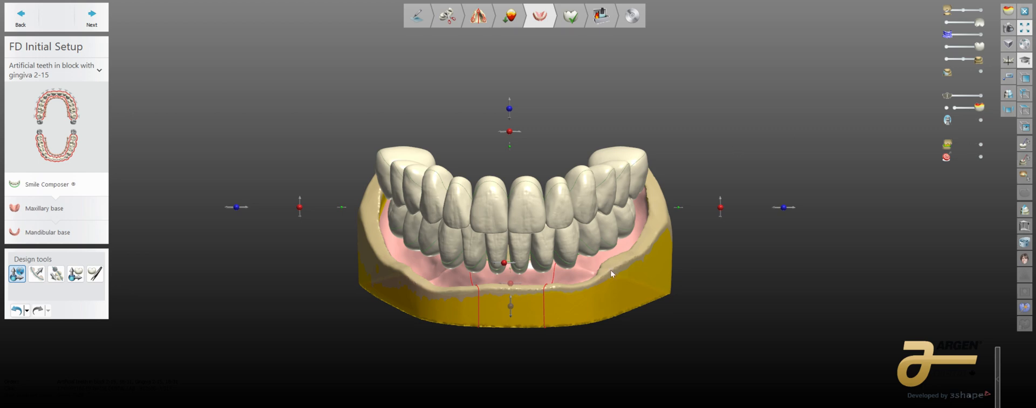
click(946, 22)
right_drag(645, 161, 622, 251)
scroll(621, 251, up, 2)
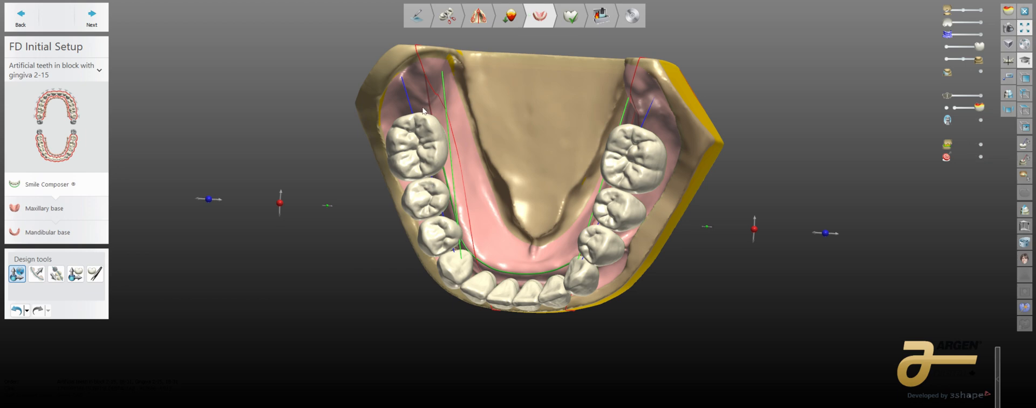
- Rotate the whole tooth setup slightly with its red control handle to align the lower arch with the ridge lines
right_drag(648, 127, 713, 161)
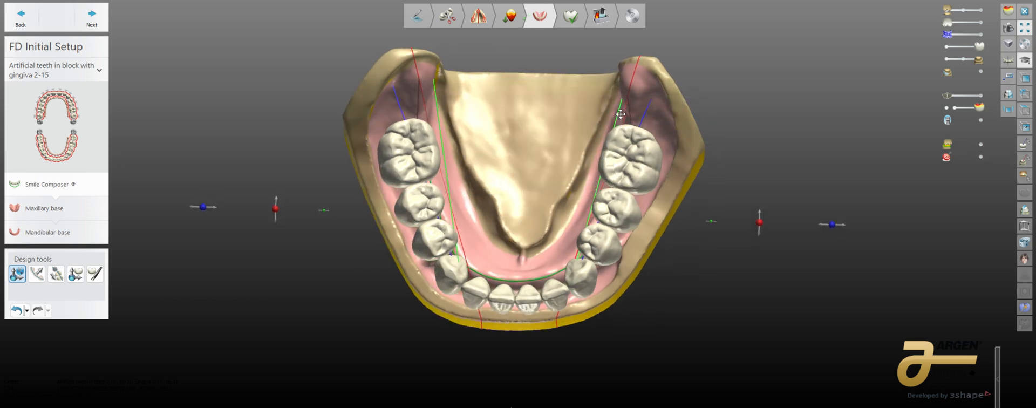
right_drag(719, 127, 669, 169)
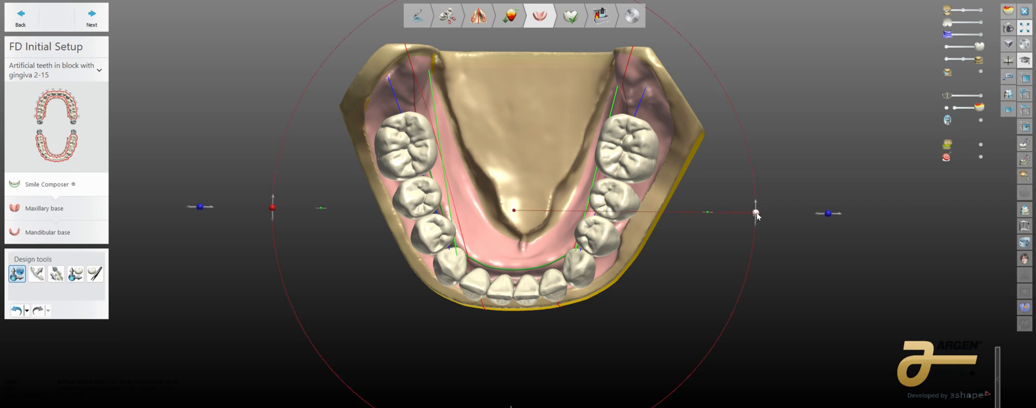
drag(757, 212, 760, 222)
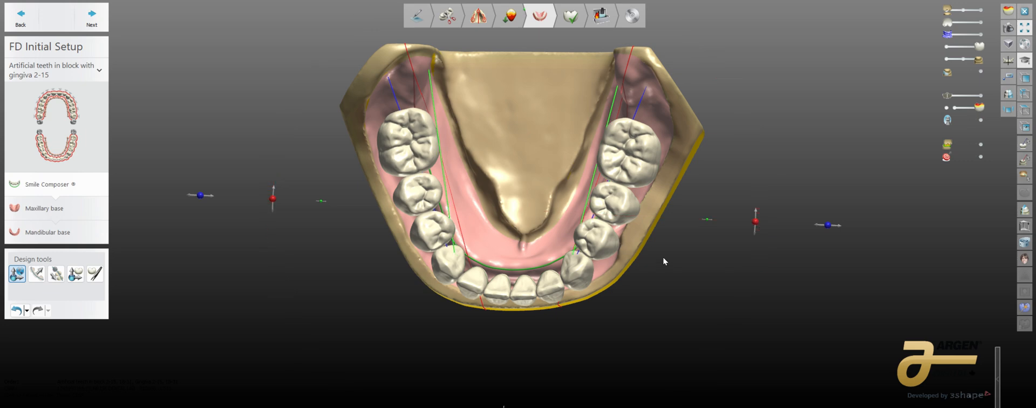
middle_drag(672, 257, 685, 246)
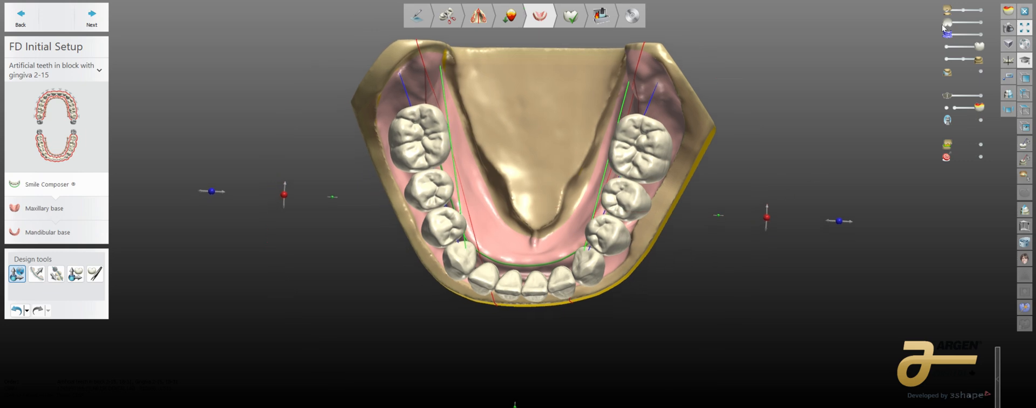
- Show the blue reference scan, compare it with the lower teeth from the front and side, and hide it again
click(983, 34)
right_drag(806, 188, 809, 120)
scroll(522, 140, up, 3)
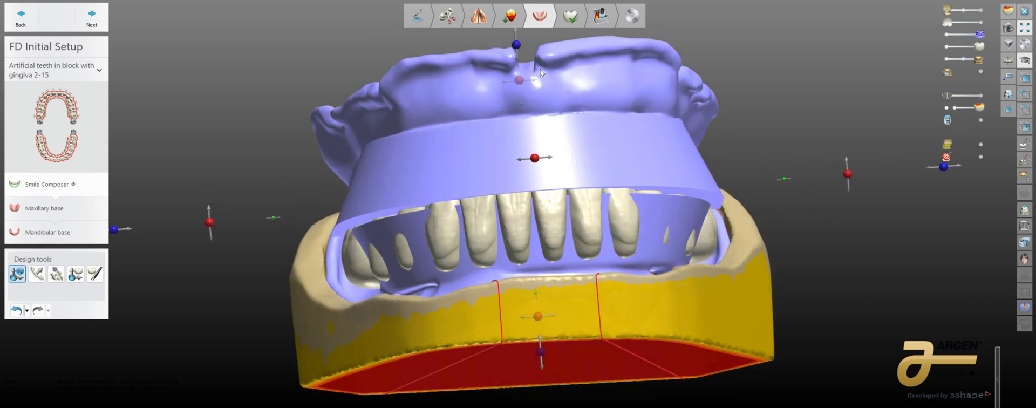
right_drag(770, 242, 769, 255)
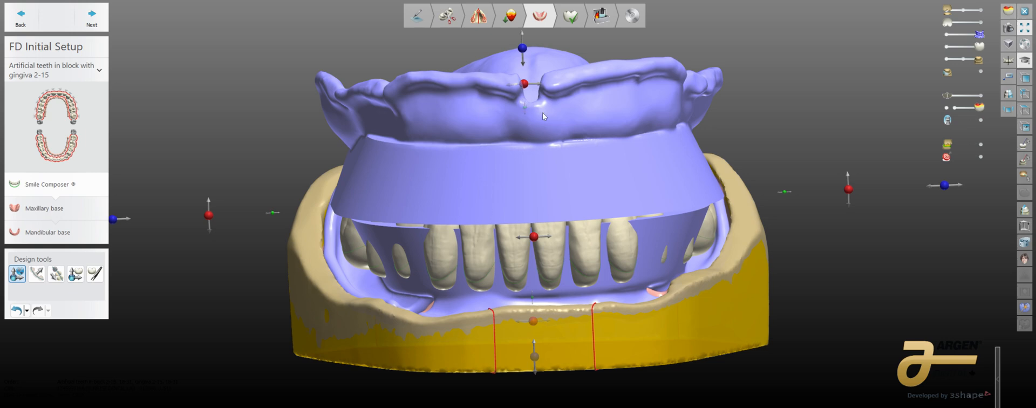
right_drag(580, 196, 646, 147)
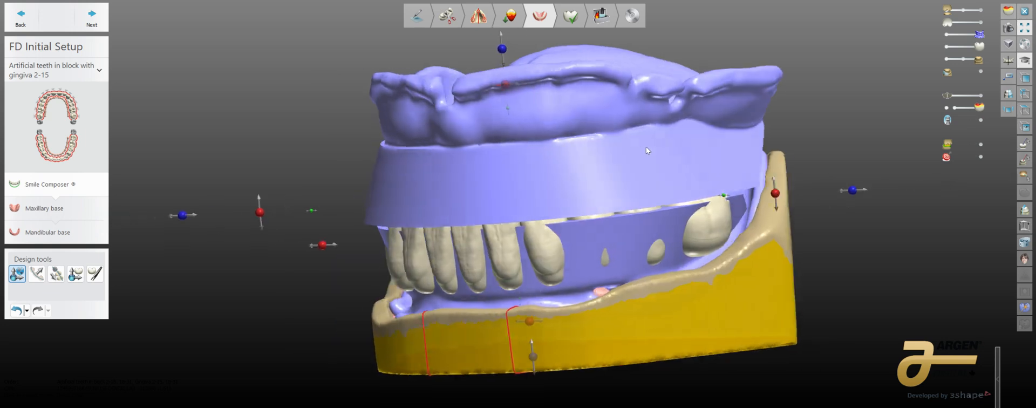
click(947, 34)
right_drag(809, 105, 845, 99)
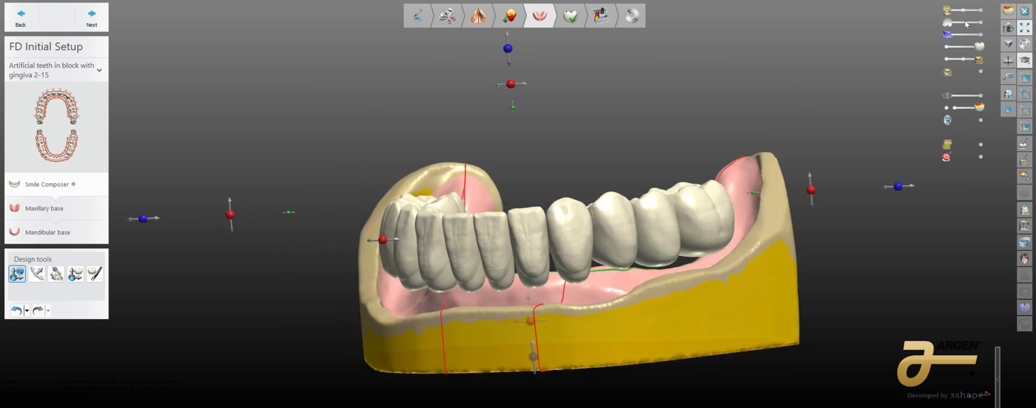
- Show the upper model and shift the whole tooth setup slightly sideways with its outer blue control handle
click(981, 10)
right_drag(717, 114, 740, 110)
drag(944, 190, 952, 190)
right_drag(690, 271, 665, 270)
- Show the blue reference scan semi-transparently and compare it with the lower front teeth up close
drag(947, 34, 966, 33)
right_drag(701, 266, 670, 234)
scroll(623, 257, up, 5)
scroll(671, 234, down, 2)
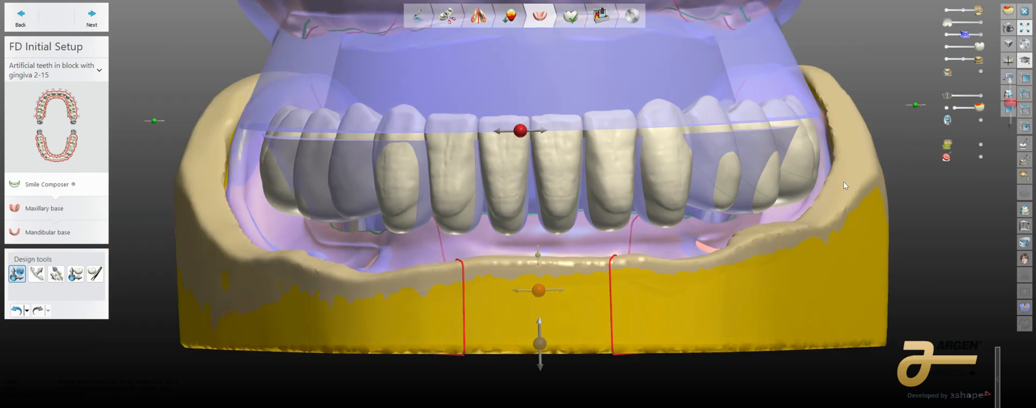
- Hide the lower teeth, make the blue reference scan opaque, and examine the bite rims from the front and both sides
click(947, 49)
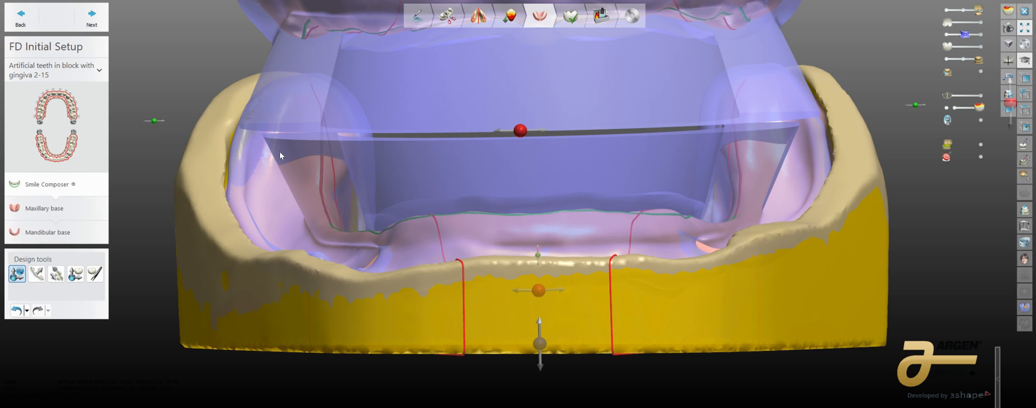
click(970, 34)
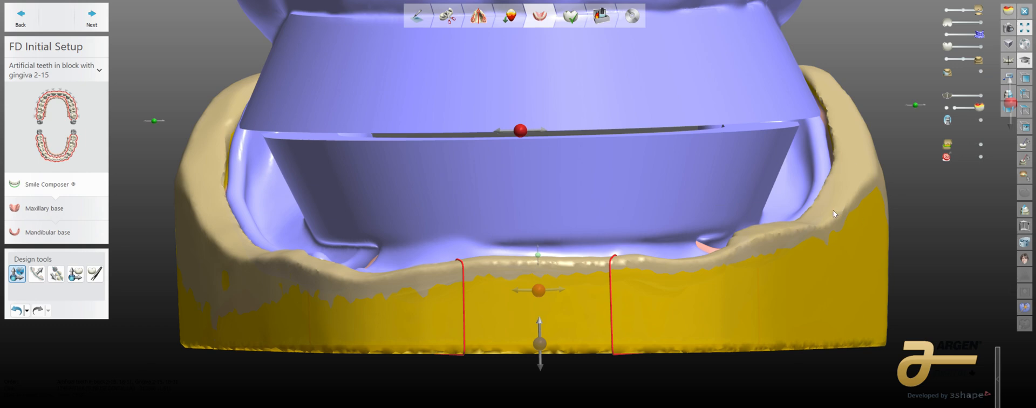
right_drag(845, 216, 979, 193)
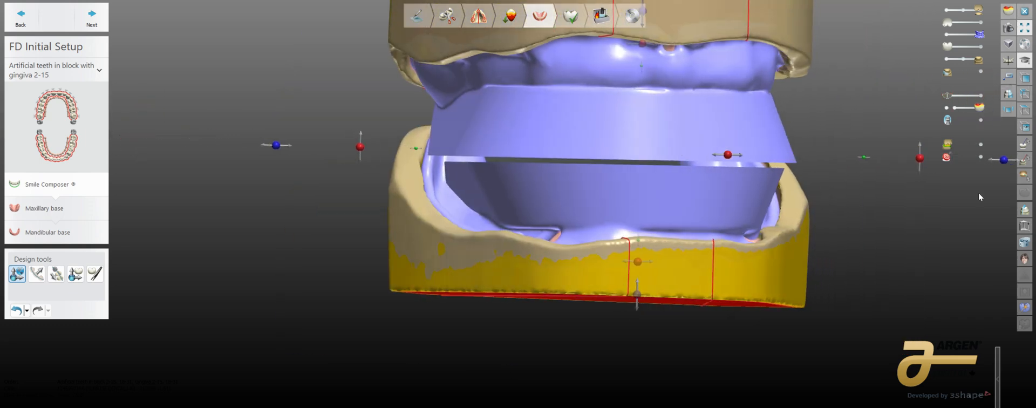
right_drag(899, 152, 815, 204)
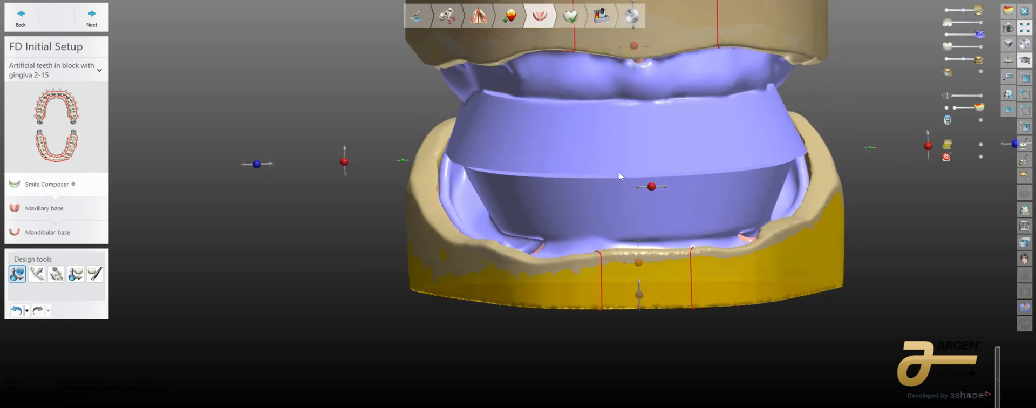
right_drag(620, 173, 679, 165)
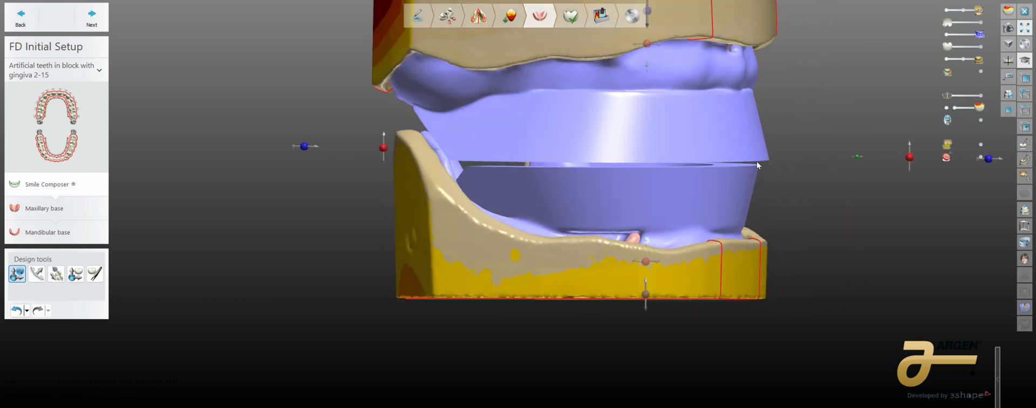
right_drag(757, 160, 712, 157)
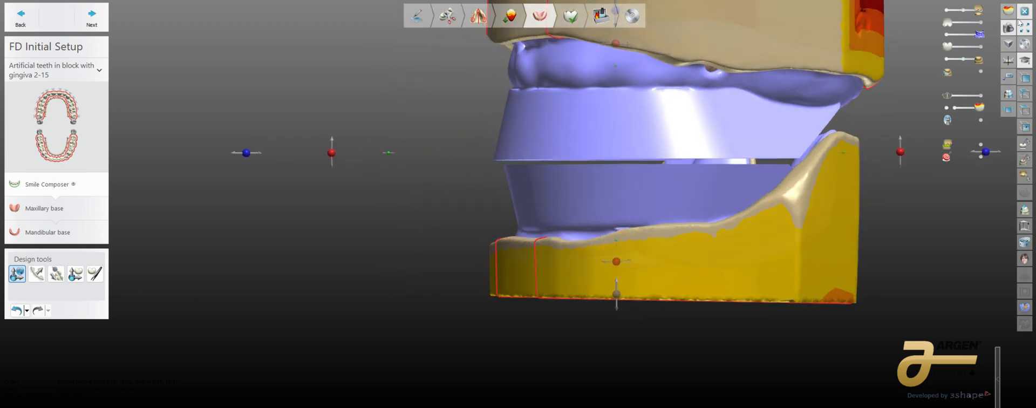
- Show the upper teeth over the blue reference scan and check their position against the rim from the side, front and below
click(948, 25)
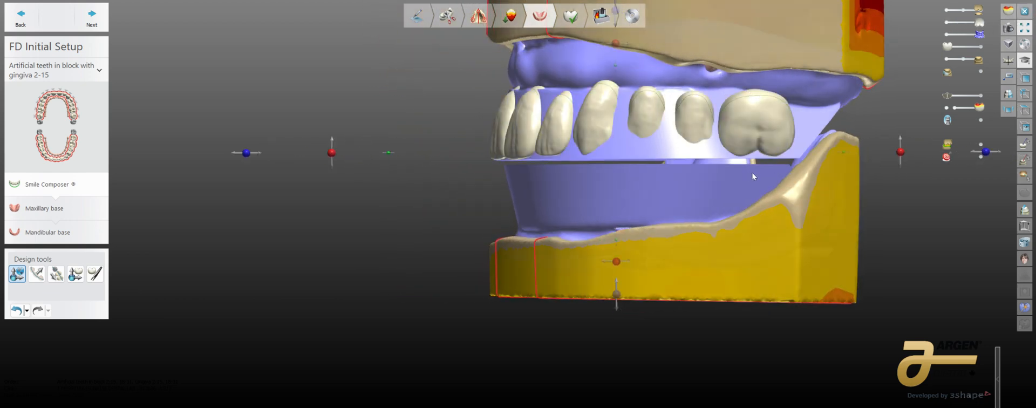
middle_drag(753, 173, 697, 186)
right_drag(697, 186, 756, 199)
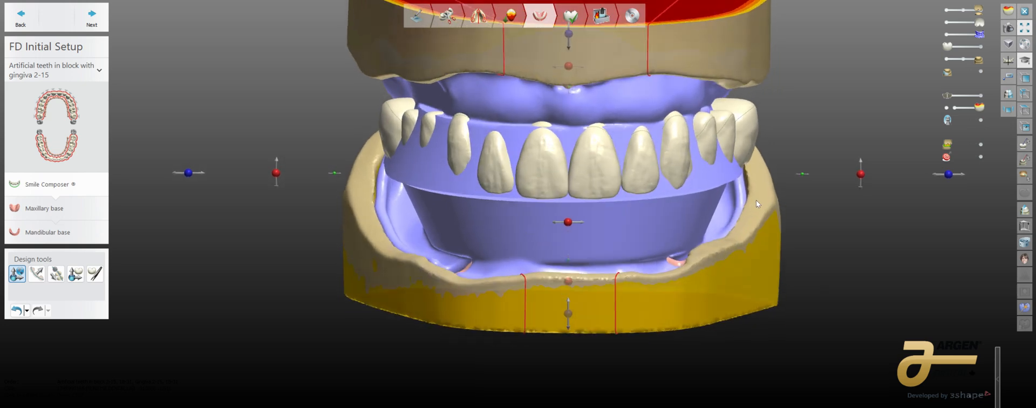
middle_drag(756, 200, 808, 190)
right_drag(809, 190, 782, 212)
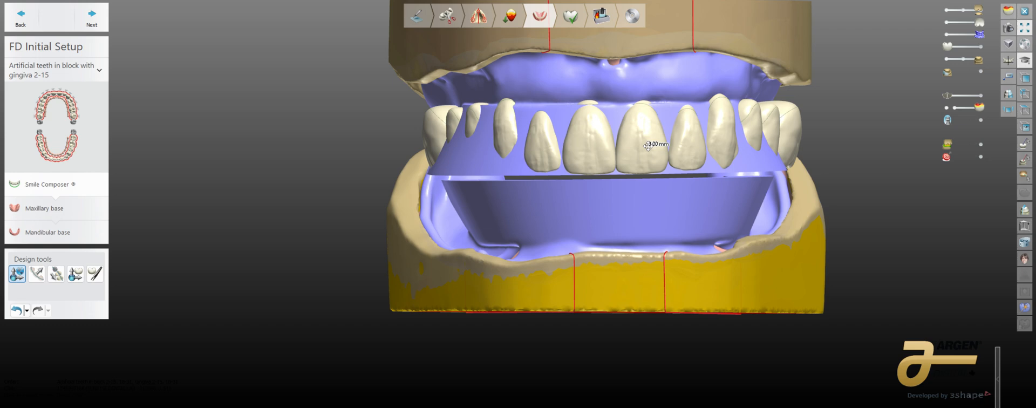
drag(648, 146, 648, 147)
mouse_move(750, 244)
right_down()
mouse_move(710, 242)
mouse_move(748, 244)
right_up()
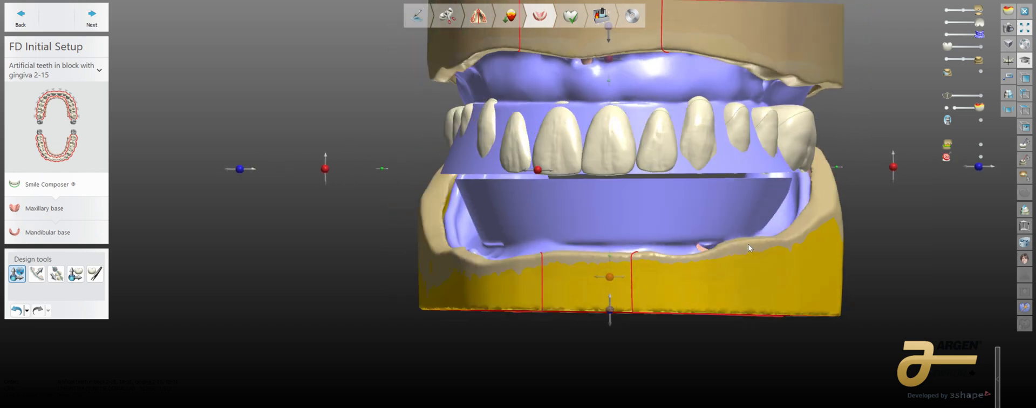
right_drag(824, 240, 850, 252)
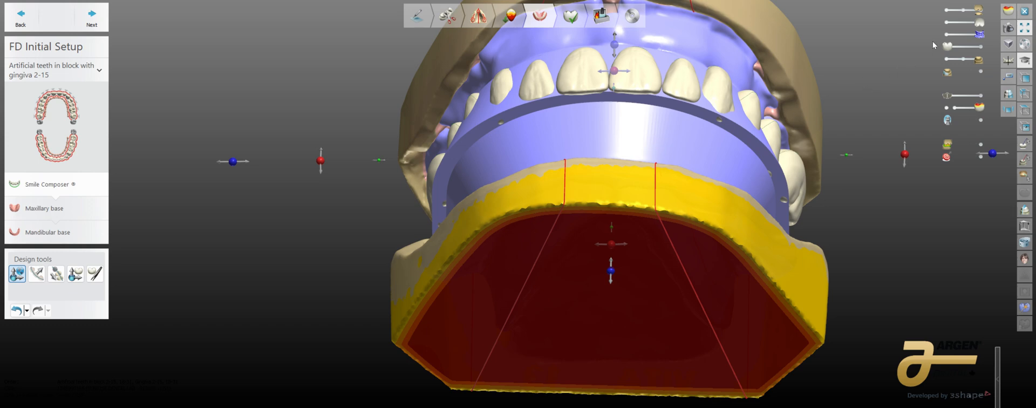
- Hide the blue reference scan and the lower model, and display the upper arch from its occlusal side
click(947, 34)
click(947, 59)
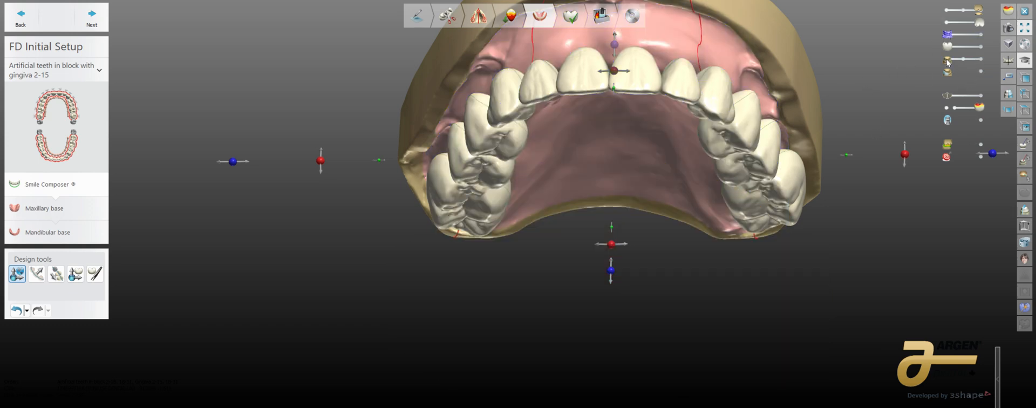
middle_drag(894, 135, 837, 174)
scroll(837, 174, down, 2)
right_drag(836, 178, 812, 173)
right_drag(808, 214, 816, 240)
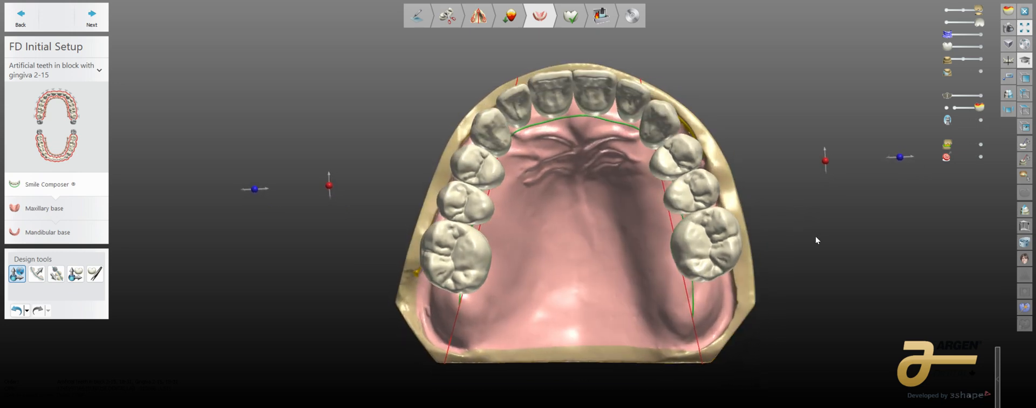
- Shift the tooth setup slightly sideways with the outer blue handle and rotate it slightly with the red handle over the upper ridge
drag(900, 157, 903, 157)
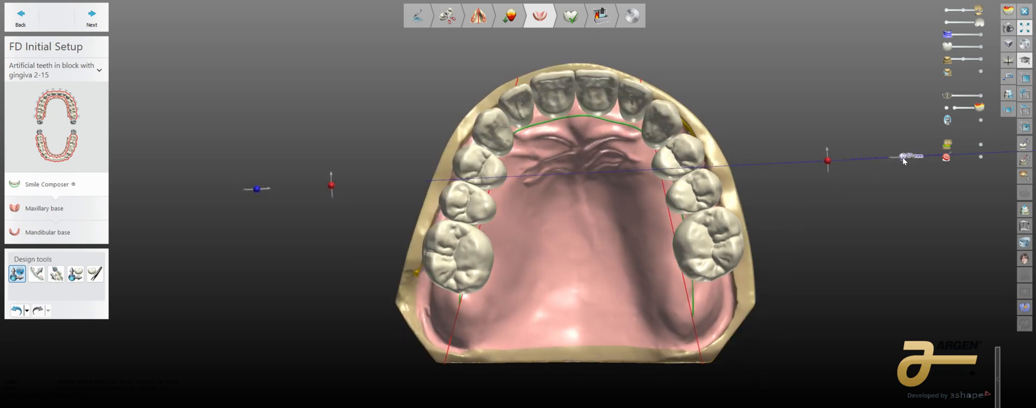
mouse_move(829, 160)
drag(828, 160, 827, 166)
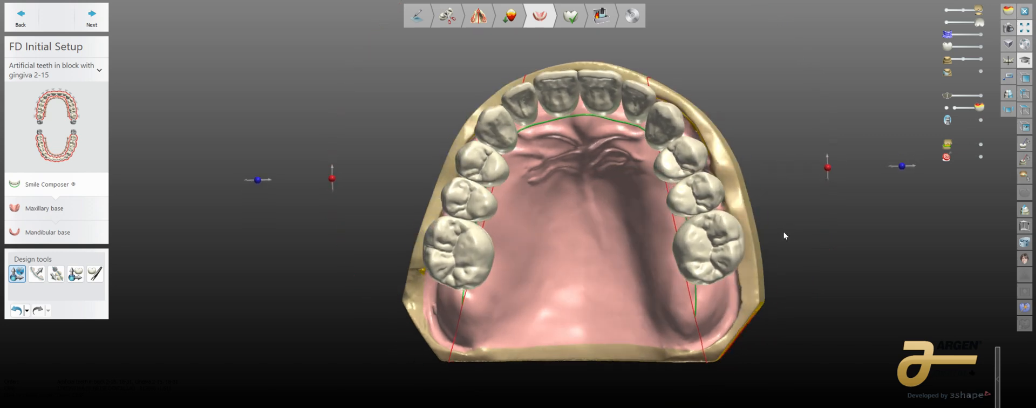
right_drag(783, 231, 698, 336)
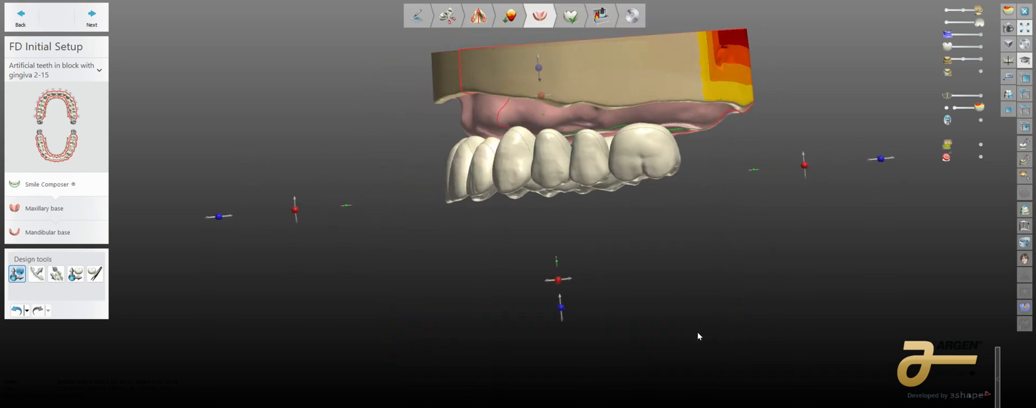
- Show the lower model again and examine the upper teeth between both models from the side and front
click(983, 62)
right_drag(697, 254, 679, 210)
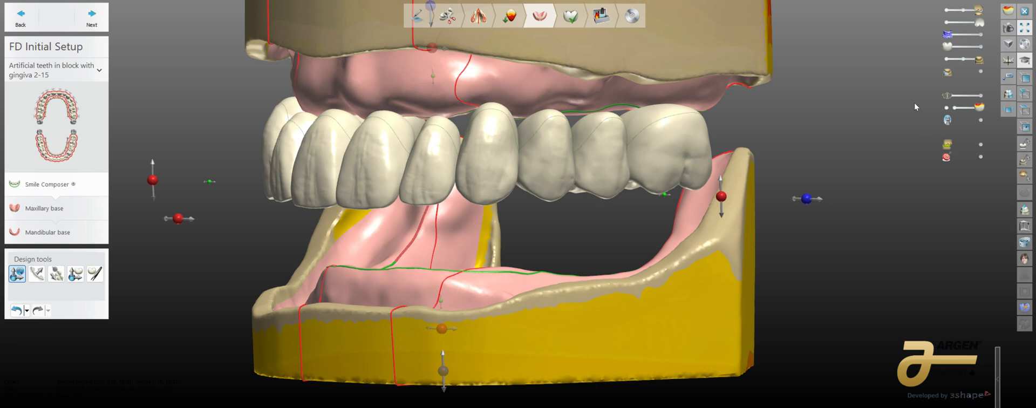
right_drag(876, 179, 885, 177)
scroll(863, 222, down, 2)
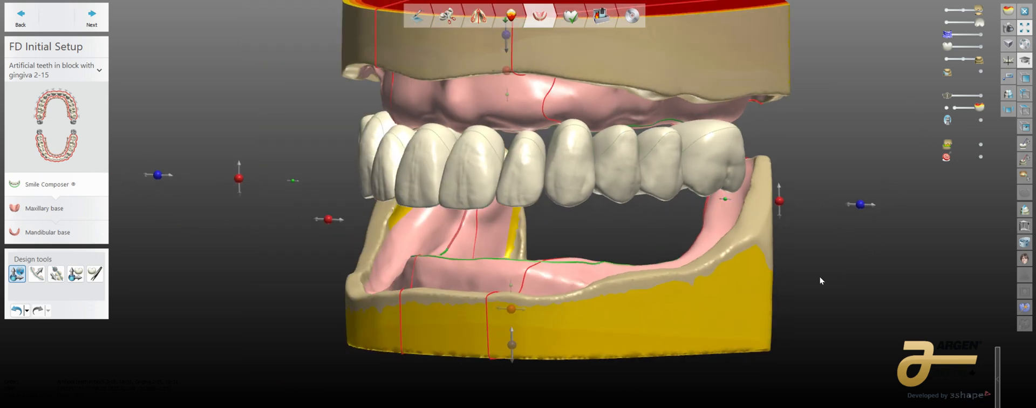
right_drag(820, 276, 800, 253)
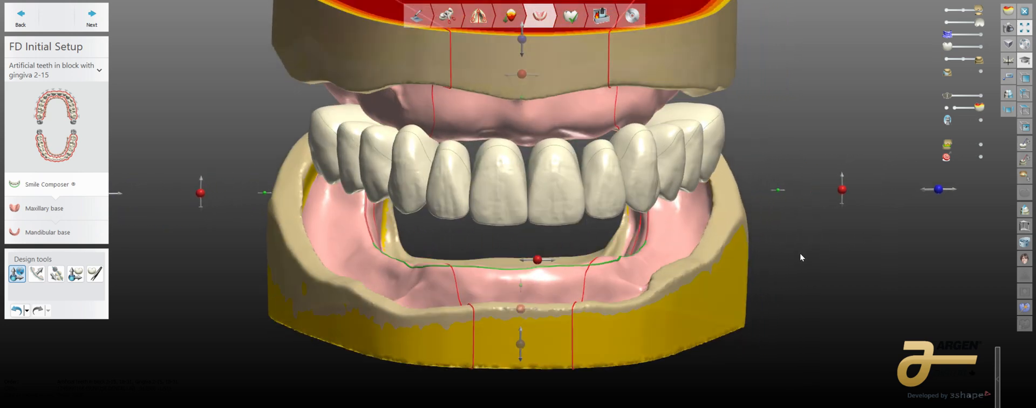
middle_drag(801, 254, 815, 252)
right_drag(815, 251, 813, 296)
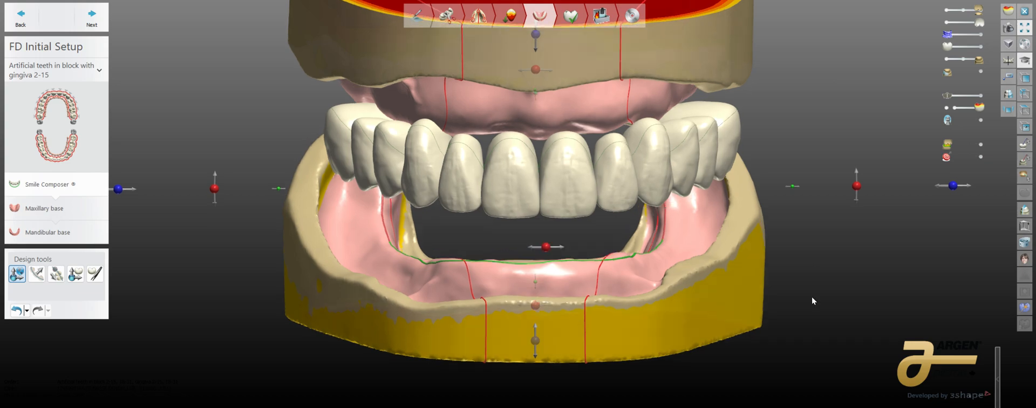
- Check how the upper teeth sit against the upper ridge, viewing the models from several angles and upside down
right_drag(795, 265, 801, 283)
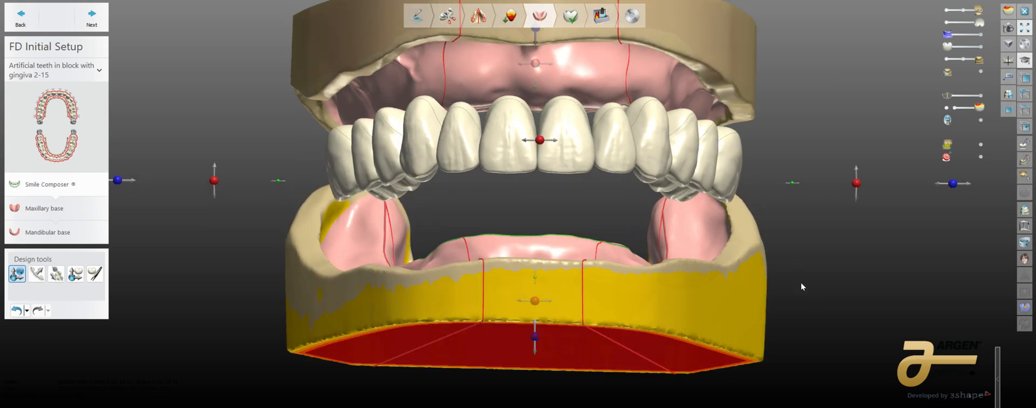
right_drag(805, 335, 803, 267)
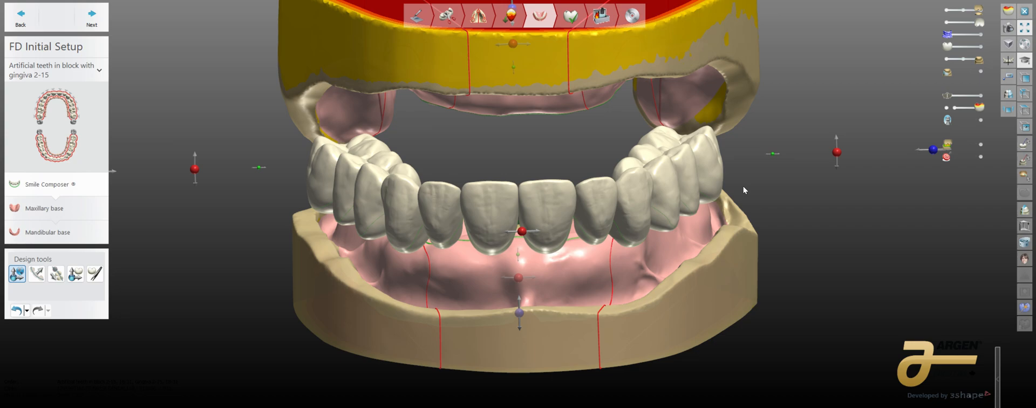
right_drag(744, 189, 798, 247)
right_drag(644, 285, 682, 297)
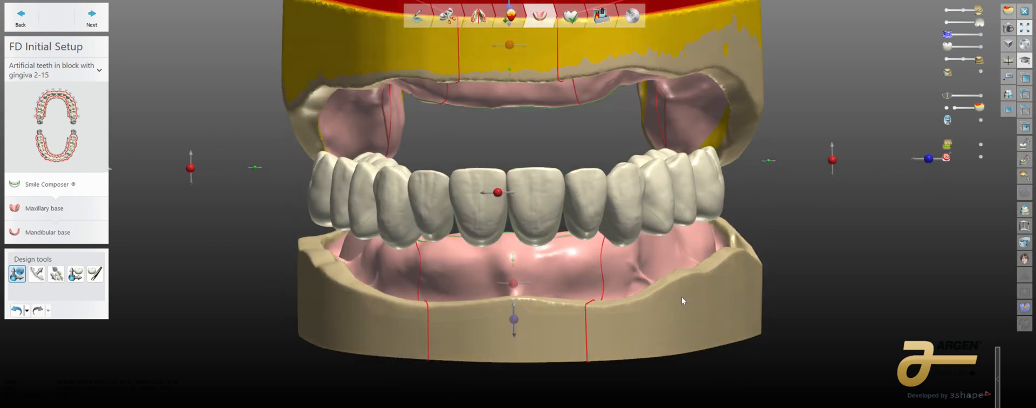
- Show the lower teeth and check both arches upside down, from above with the upper model hidden, and from the front
click(983, 47)
right_drag(853, 148, 760, 202)
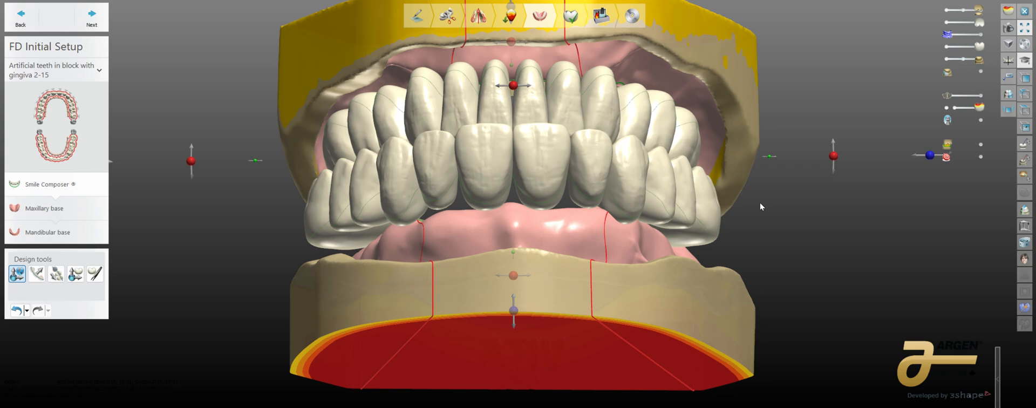
click(946, 11)
right_drag(752, 248, 728, 202)
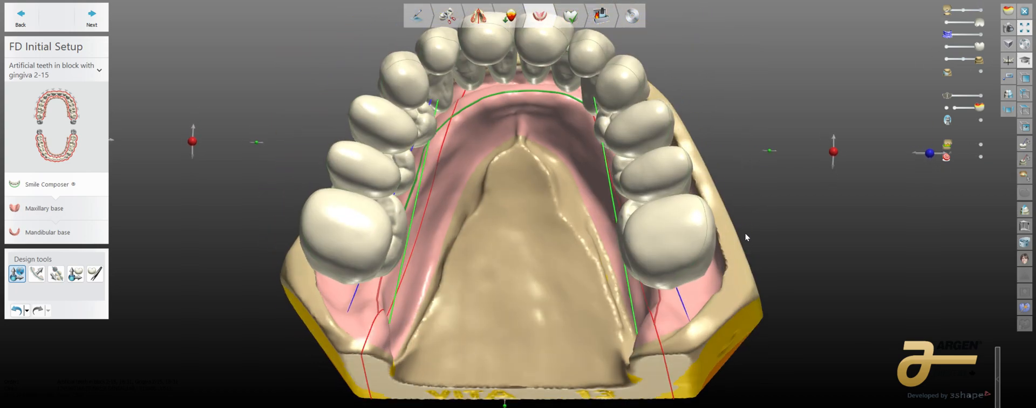
right_drag(746, 237, 771, 289)
click(977, 11)
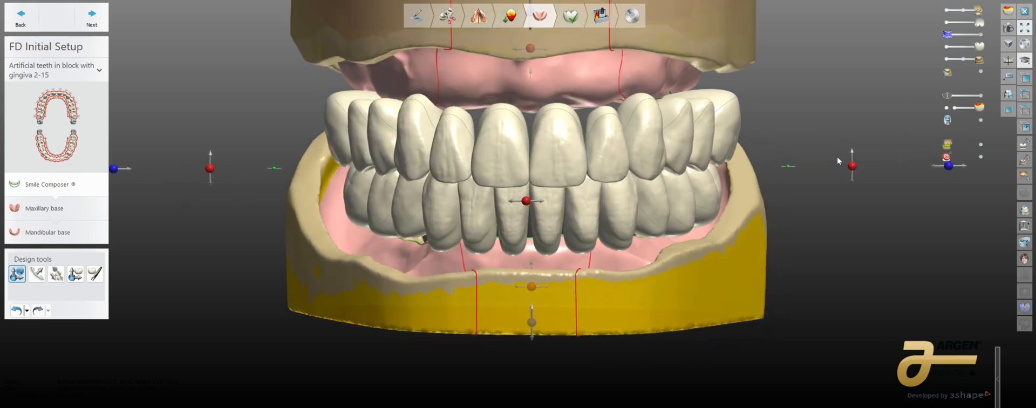
- Show the blue reference scan and compare the teeth with it, hiding the upper model and the upper teeth
right_drag(837, 157, 695, 292)
drag(952, 34, 970, 35)
right_drag(842, 227, 782, 238)
click(950, 10)
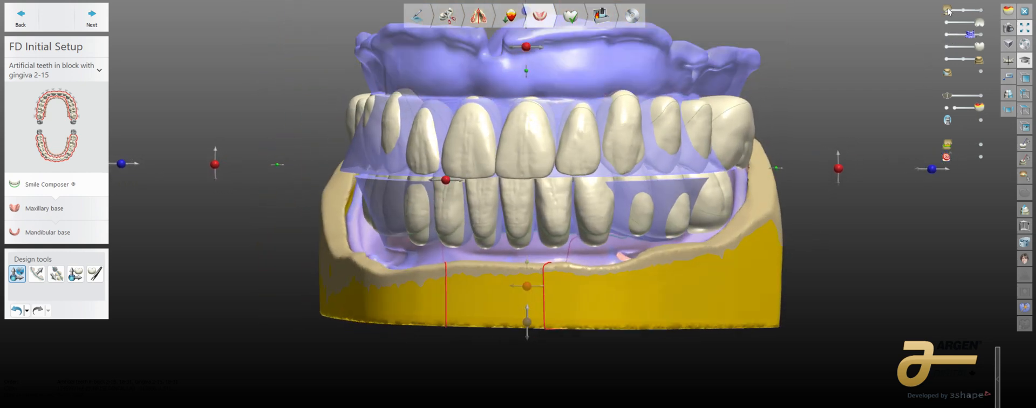
click(945, 22)
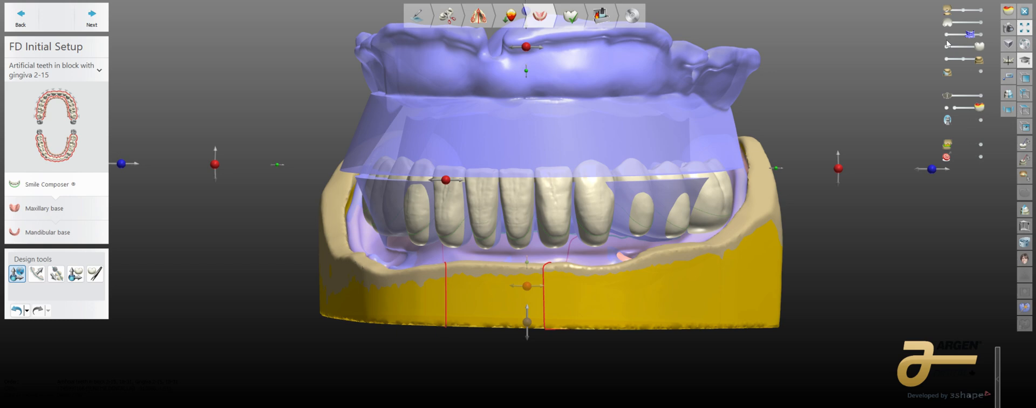
- Display only the upper and lower teeth, without the blue reference scan or lower model, and view them from above
click(948, 23)
click(946, 34)
click(948, 60)
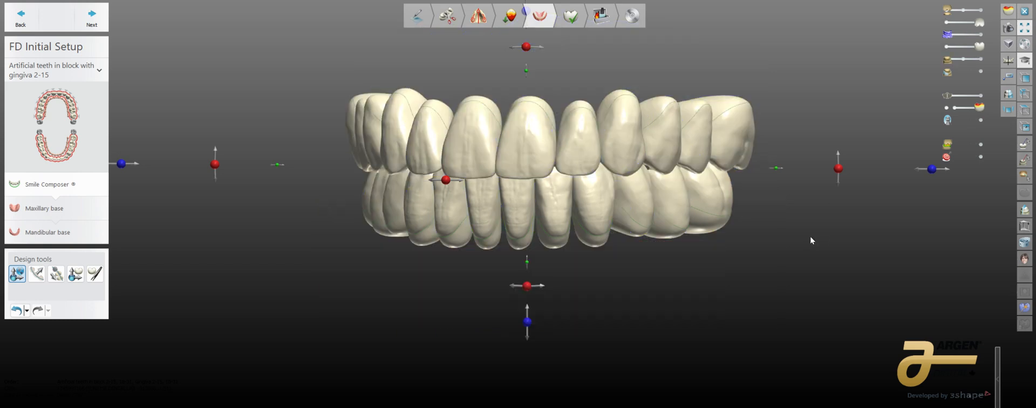
right_drag(809, 238, 821, 151)
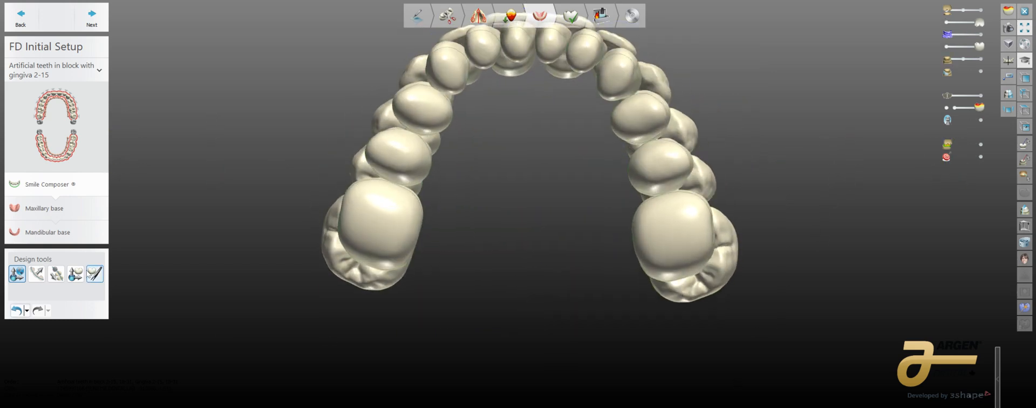
- Try shifting the rear molars slightly inward on one side with the individual tooth tool, and undo the move
click(56, 274)
right_drag(717, 287, 726, 257)
right_drag(346, 344, 341, 333)
middle_drag(341, 334, 344, 326)
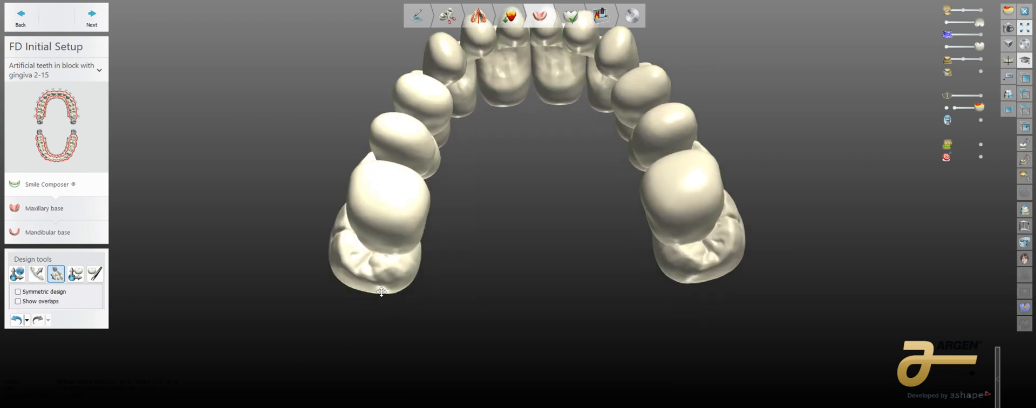
drag(382, 275, 384, 274)
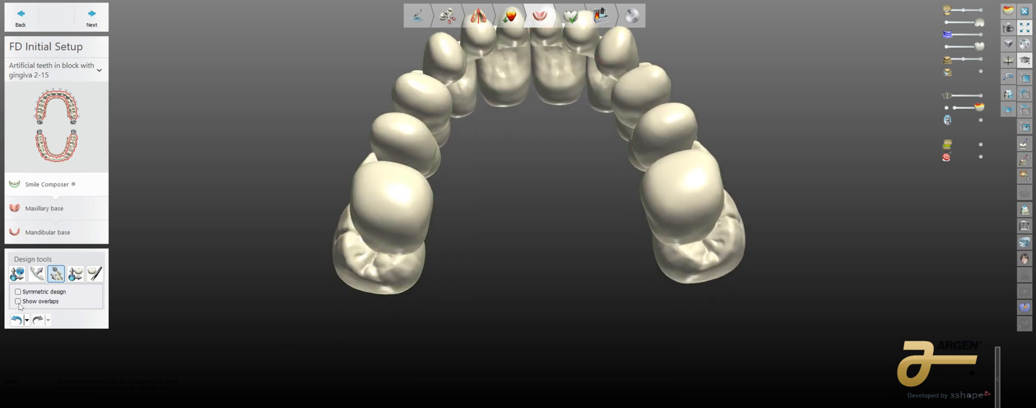
click(12, 321)
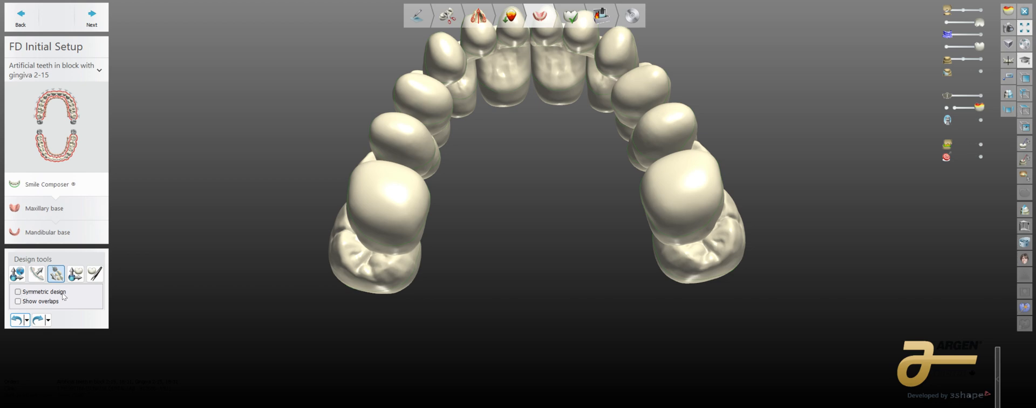
- Enable Symmetric design and shift the rear molars slightly inward on both sides of the arch
click(18, 293)
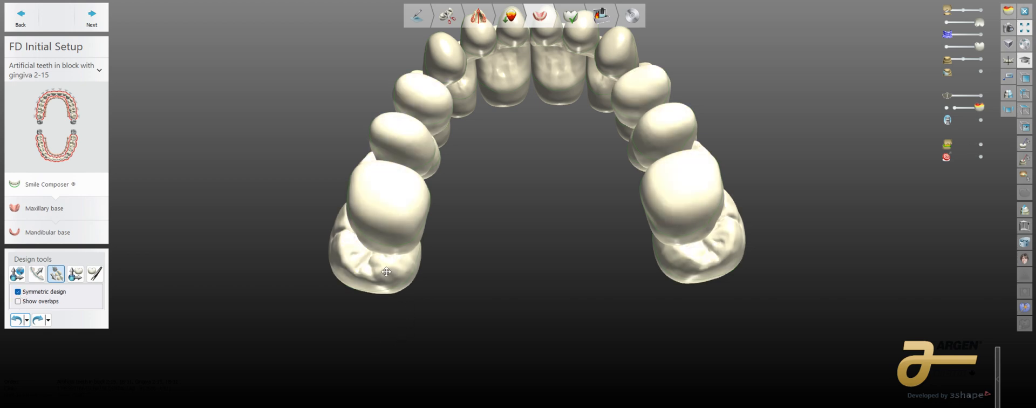
right_drag(465, 278, 469, 300)
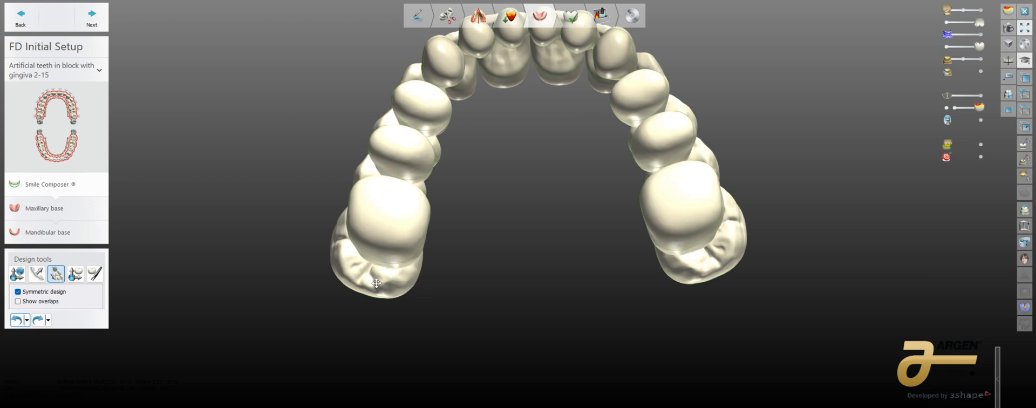
drag(379, 283, 384, 284)
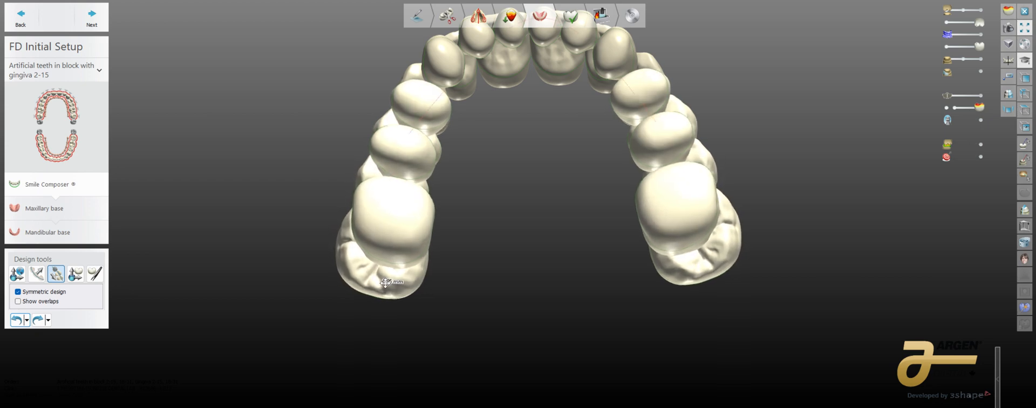
- Show the upper and lower models again and examine the closed tooth setup from the front and side
right_drag(563, 267, 614, 328)
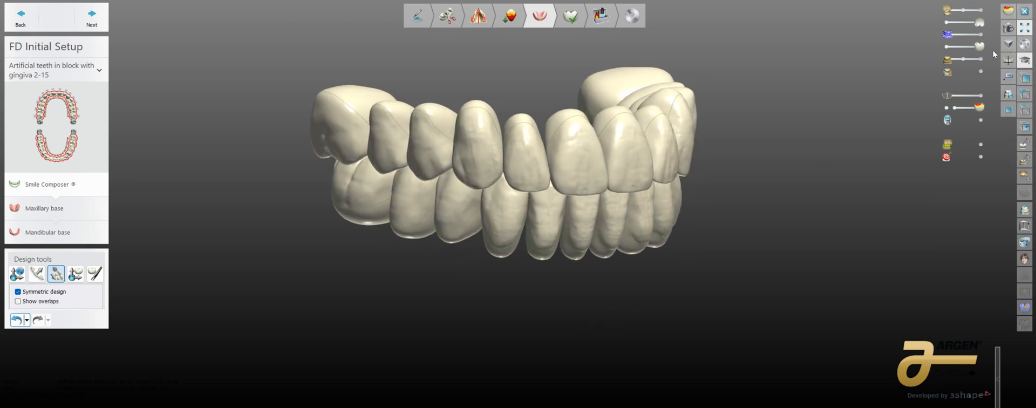
click(978, 59)
click(980, 10)
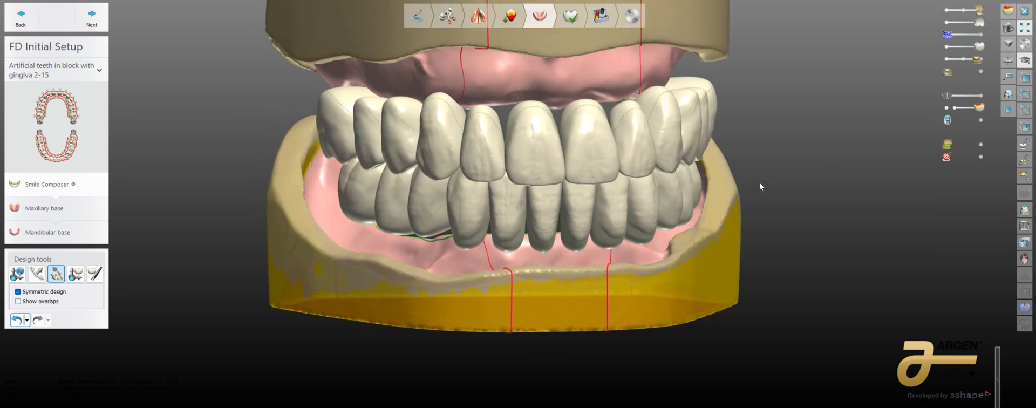
mouse_move(750, 179)
right_down()
mouse_move(734, 195)
mouse_move(688, 196)
mouse_move(766, 182)
right_up()
scroll(643, 230, up, 4)
right_drag(631, 237, 587, 259)
scroll(588, 265, down, 2)
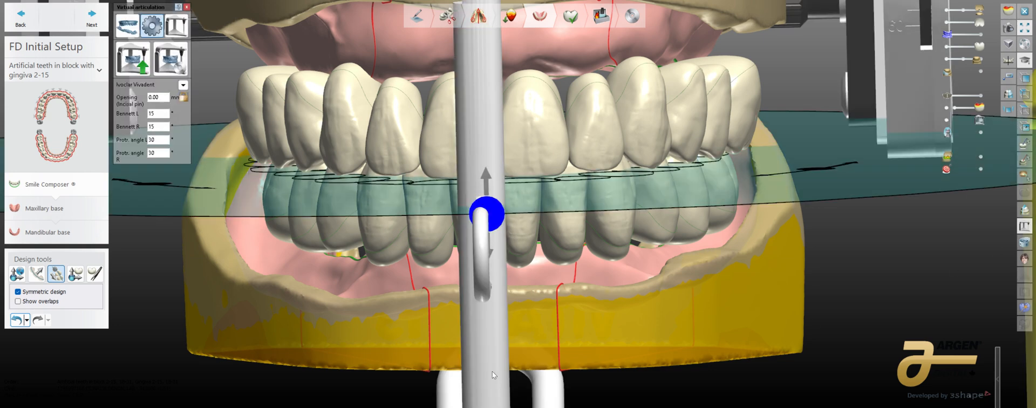
- Display the Virtual articulation movement settings and hide the articulator, the lower teeth and the lower model
click(177, 25)
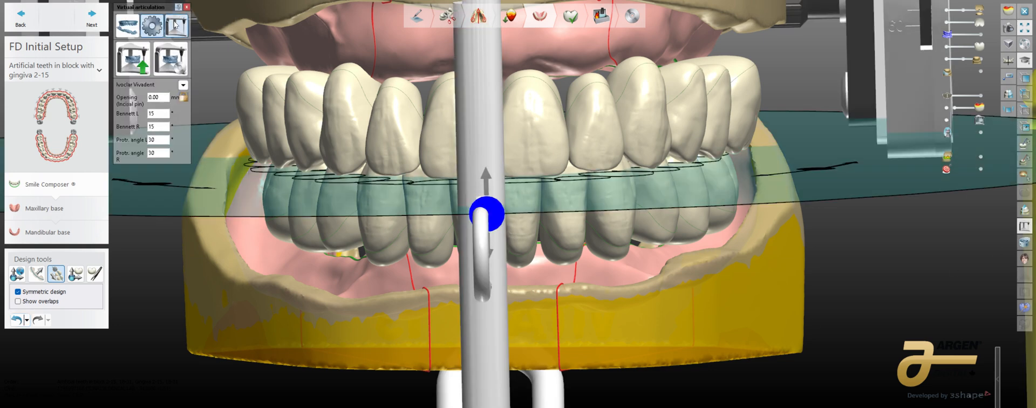
click(947, 121)
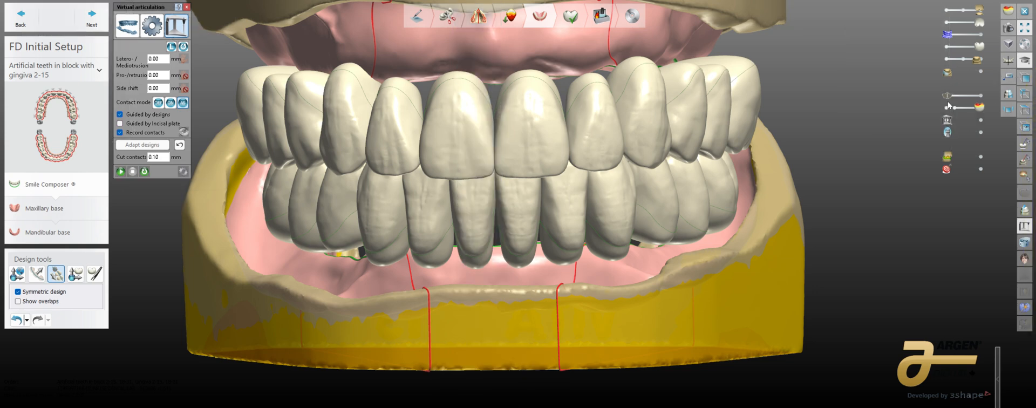
click(947, 47)
click(947, 58)
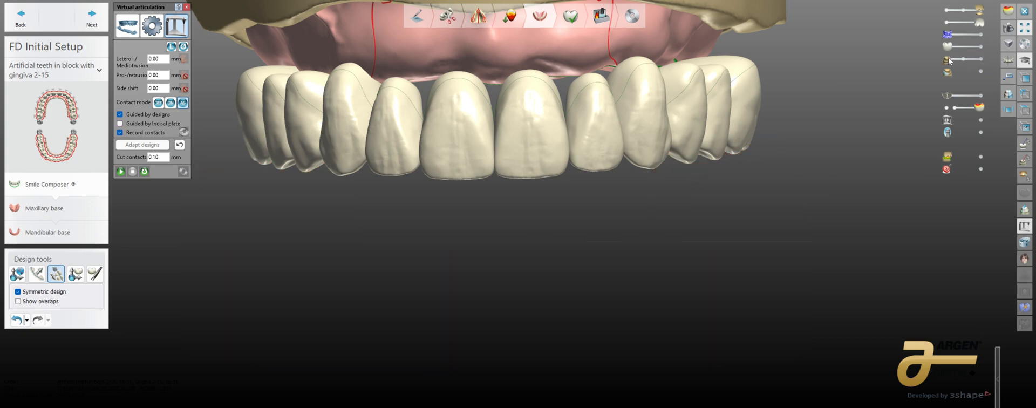
- View the upper arch from its occlusal side and run the virtual articulation to record the contacts on the teeth
right_drag(824, 162, 831, 111)
scroll(832, 111, down, 5)
middle_drag(834, 128, 748, 169)
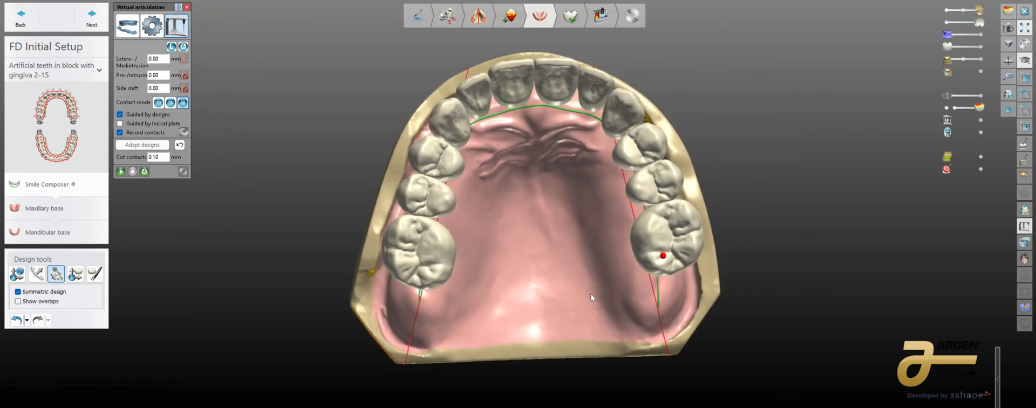
click(121, 171)
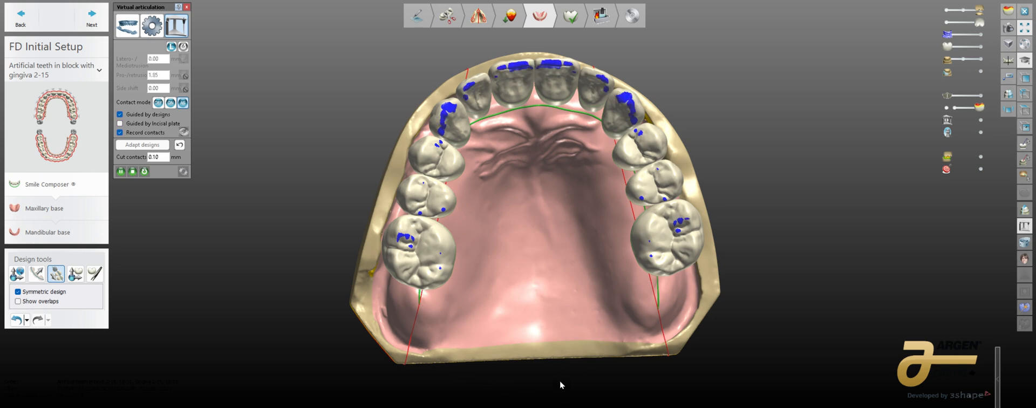
right_drag(754, 249, 757, 270)
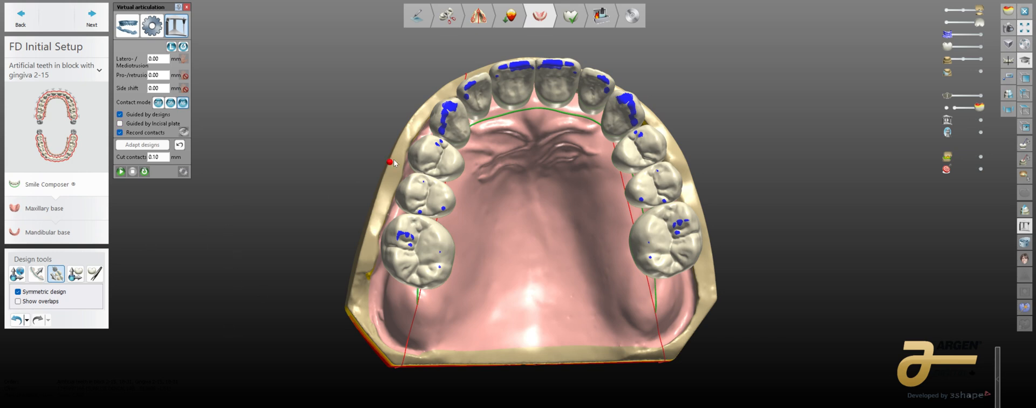
- Show the lower teeth again and open the maxillary base design, ignoring the gingiva line violation
click(982, 47)
right_drag(754, 35, 754, 131)
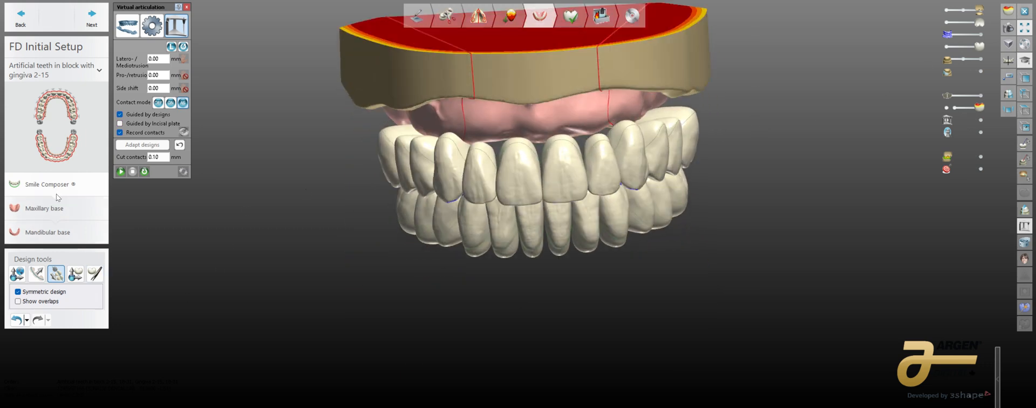
click(48, 210)
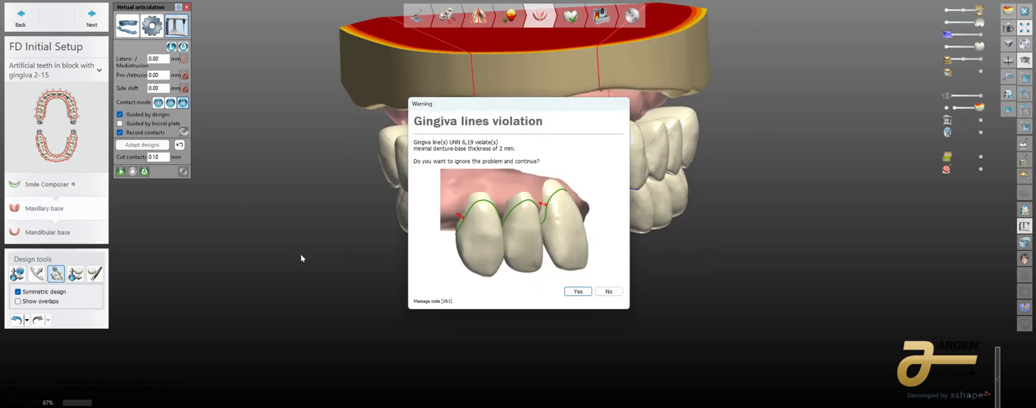
click(578, 292)
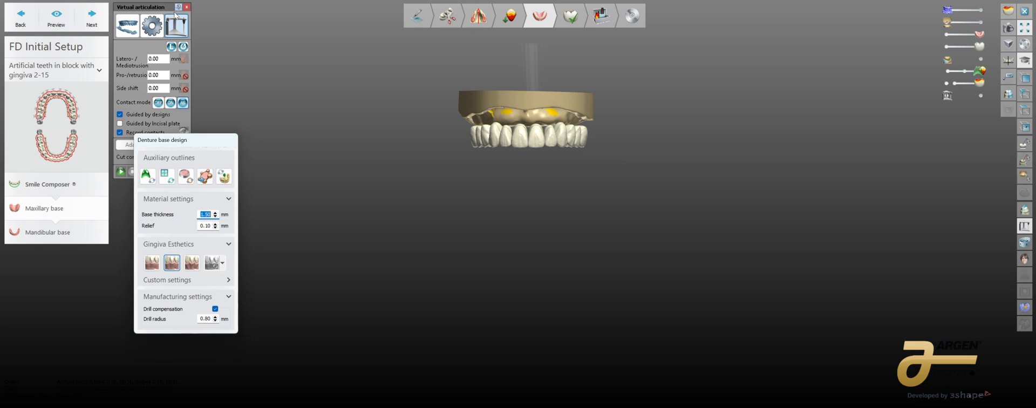
drag(201, 146, 188, 32)
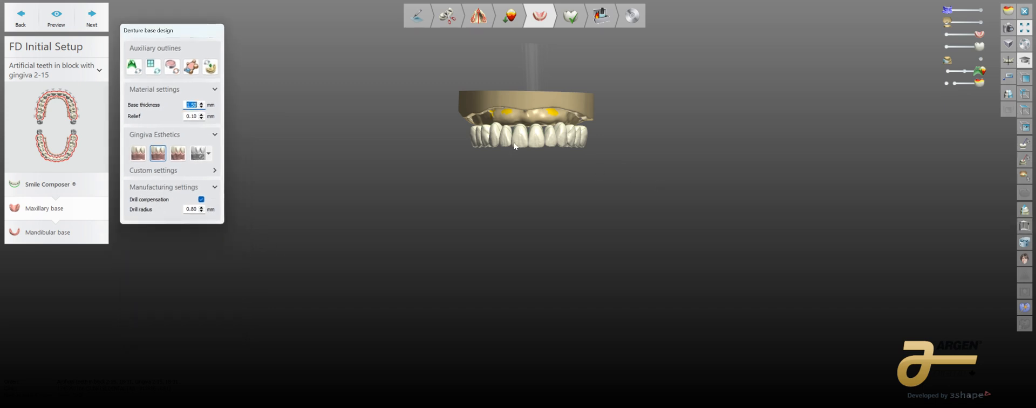
scroll(514, 146, up, 3)
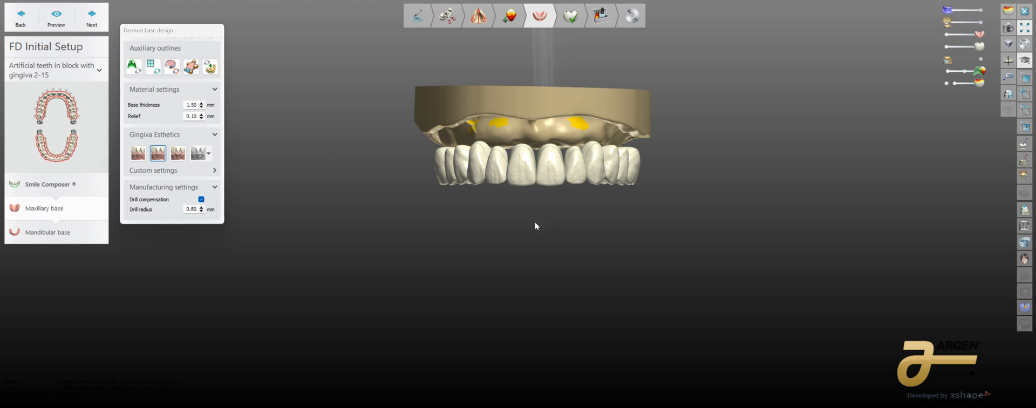
- Compare the gingiva esthetics presets, choose Natural, and set the maxillary base thickness to 2.50 mm
click(138, 153)
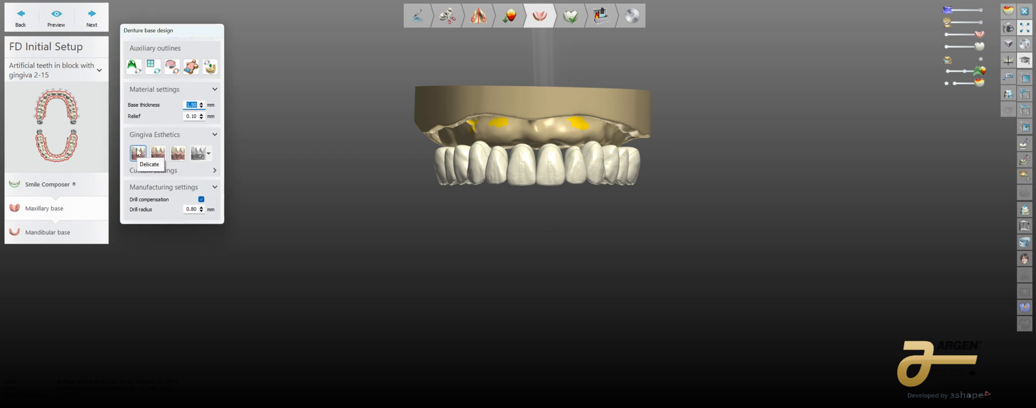
click(157, 153)
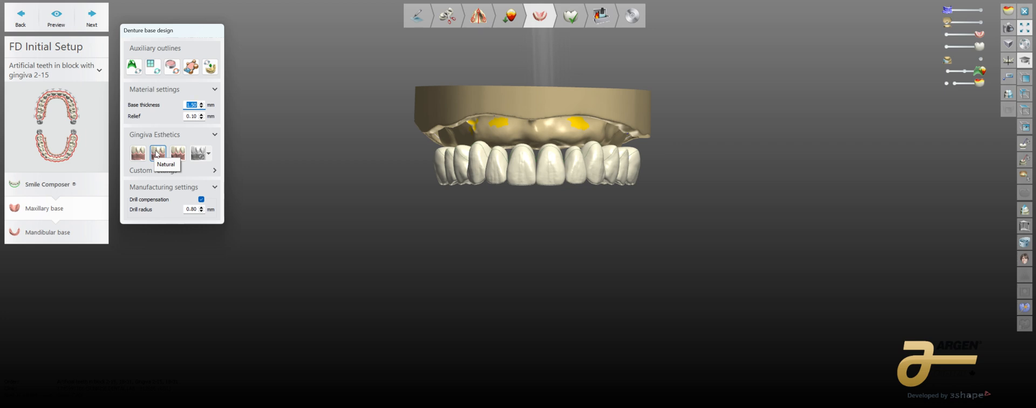
click(179, 154)
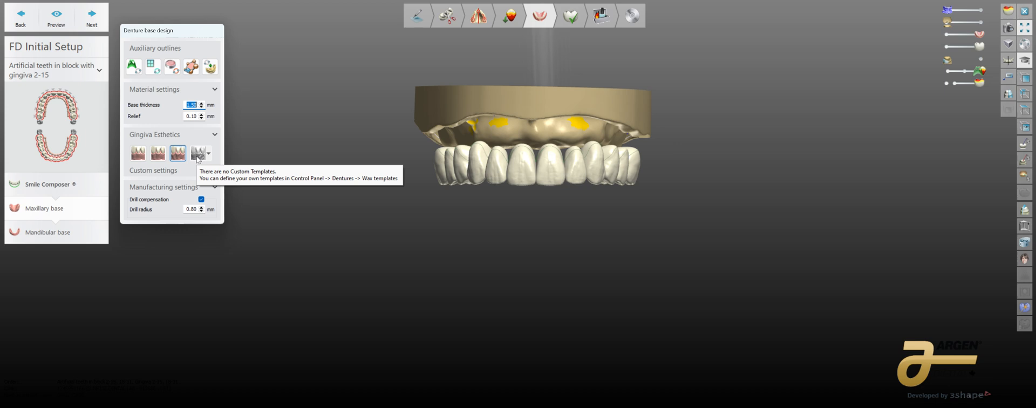
click(161, 156)
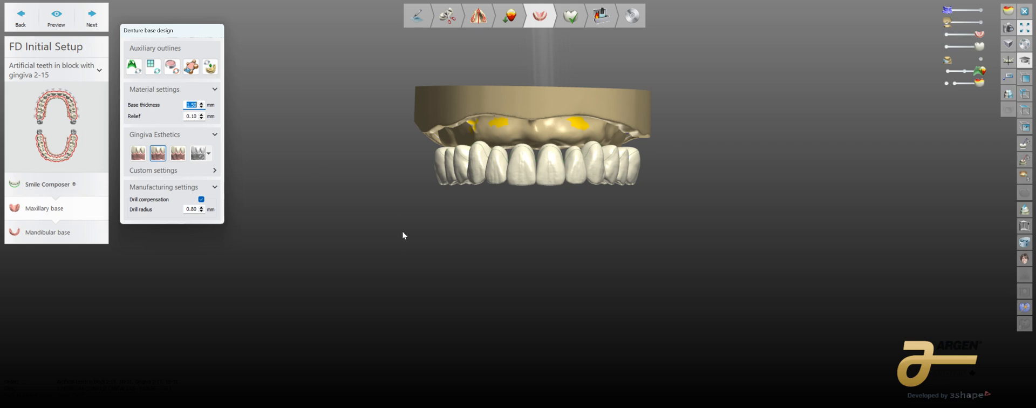
click(189, 104)
click(131, 34)
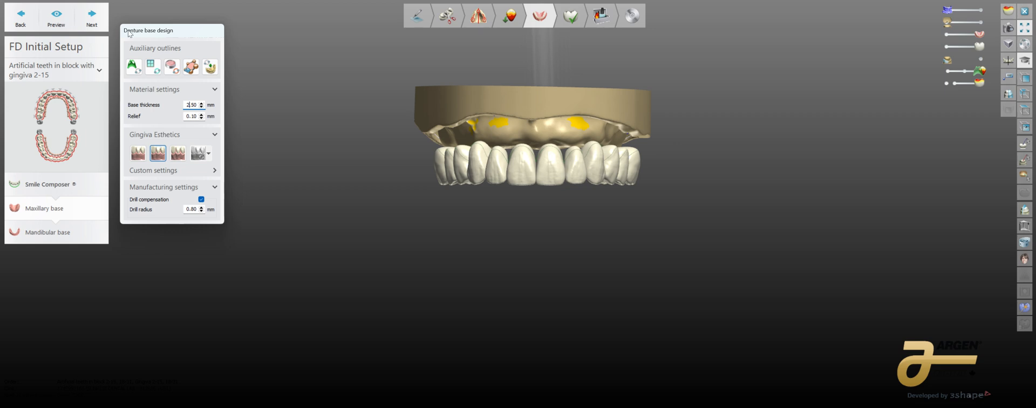
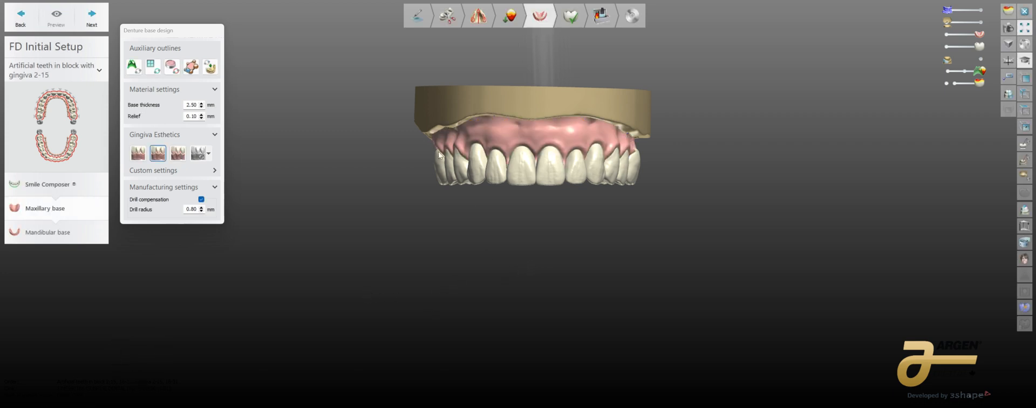
- Check the generated maxillary base from different angles and continue to the mandibular base design
right_drag(513, 232, 505, 156)
right_drag(543, 240, 531, 270)
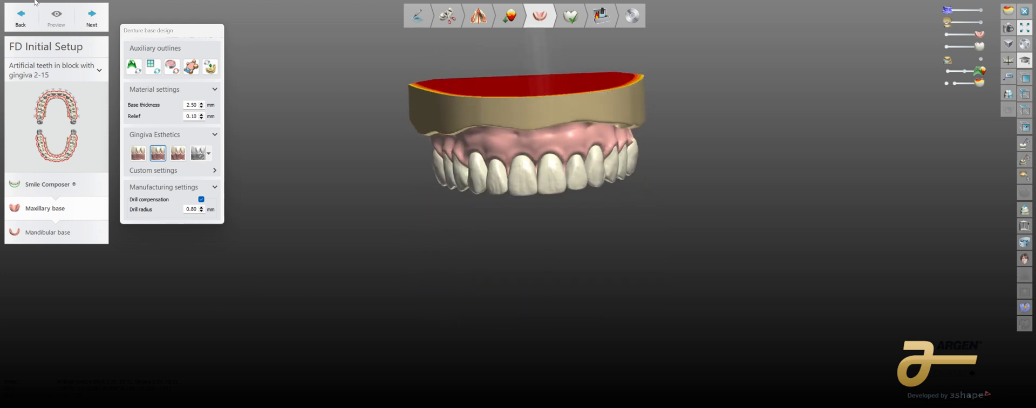
click(92, 17)
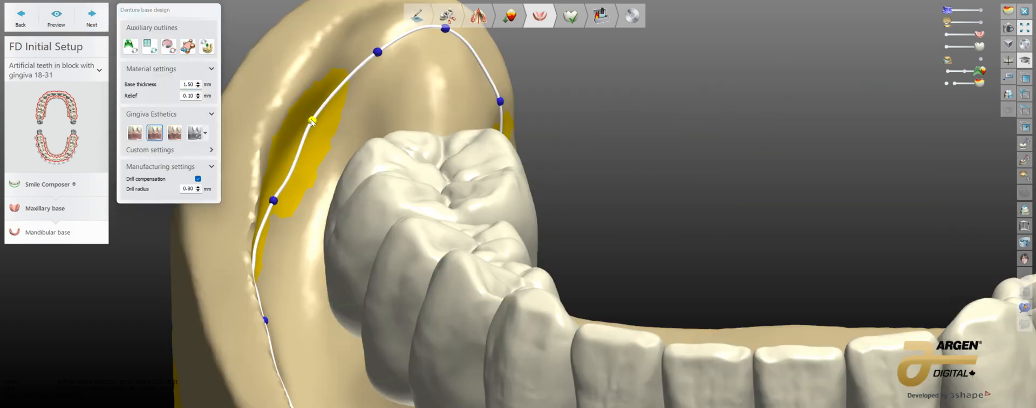
- Reshape the mandibular base outline on the buccal and lingual sides of the ridge behind the molar on one side
drag(274, 201, 287, 145)
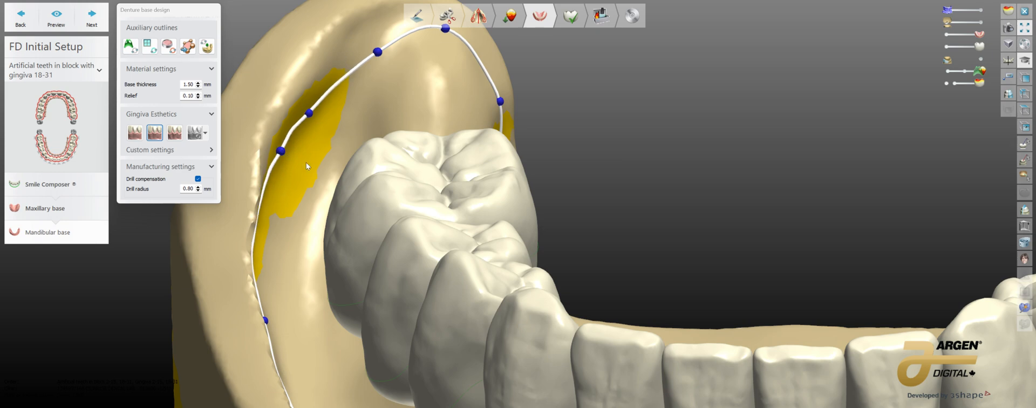
scroll(306, 163, down, 3)
right_drag(307, 163, 430, 89)
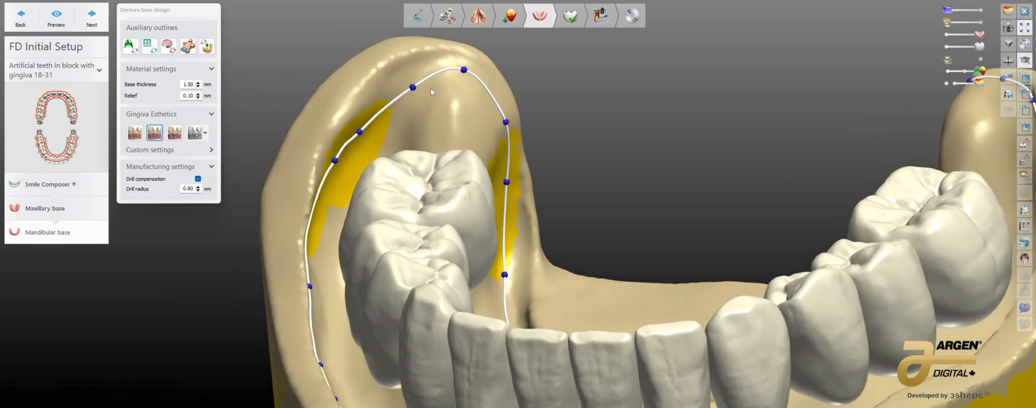
drag(414, 87, 414, 82)
right_drag(610, 179, 551, 176)
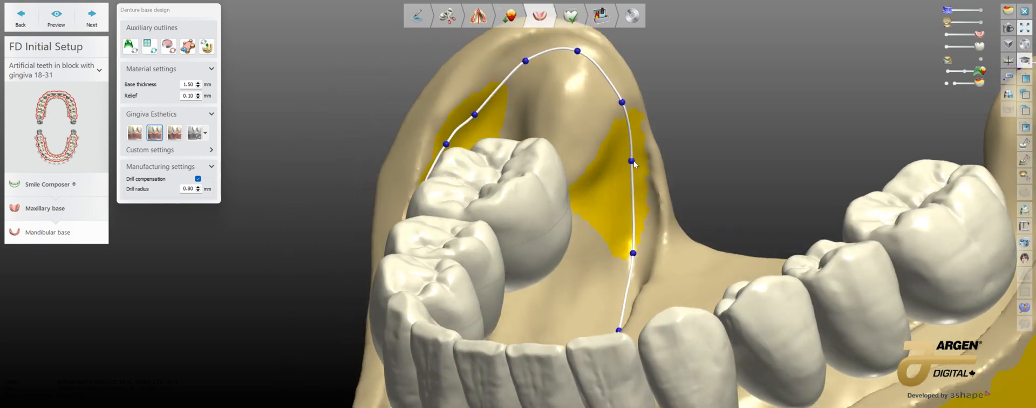
drag(633, 163, 636, 159)
drag(633, 254, 641, 254)
- Pull the lingual outline forward around the lingual frenum and adjust the neighbouring points along both lingual sides
right_drag(614, 173, 638, 248)
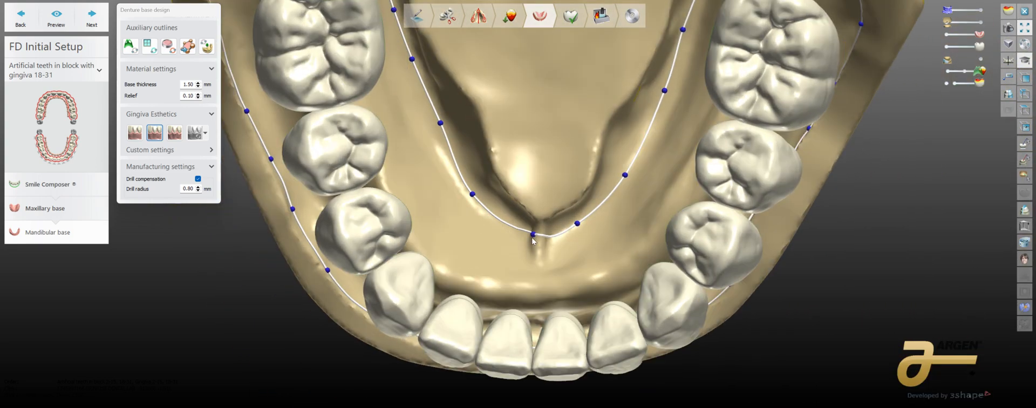
drag(533, 239, 537, 264)
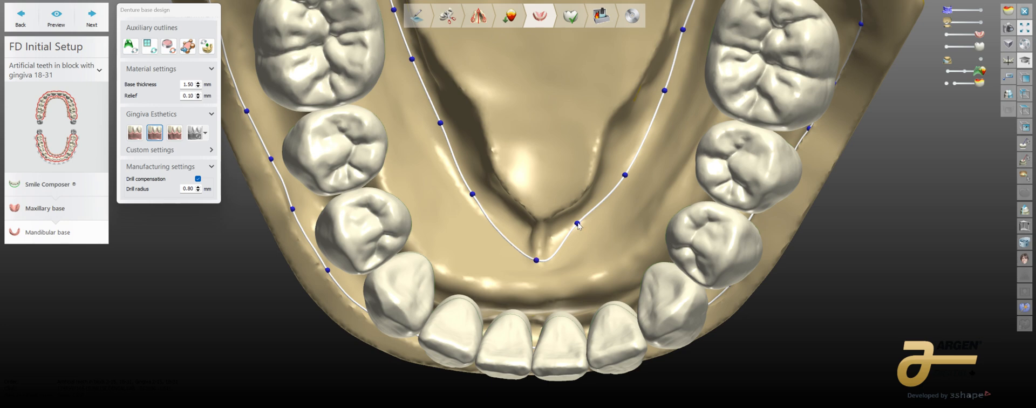
drag(578, 224, 582, 236)
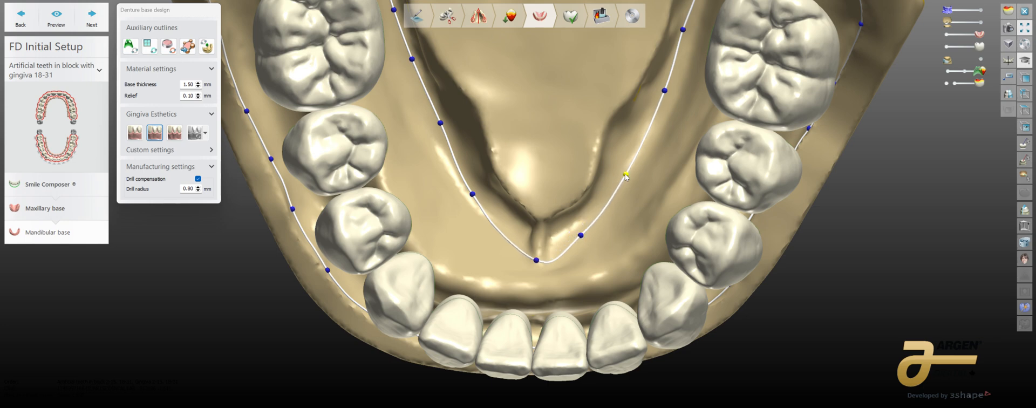
drag(625, 175, 625, 173)
drag(440, 124, 436, 122)
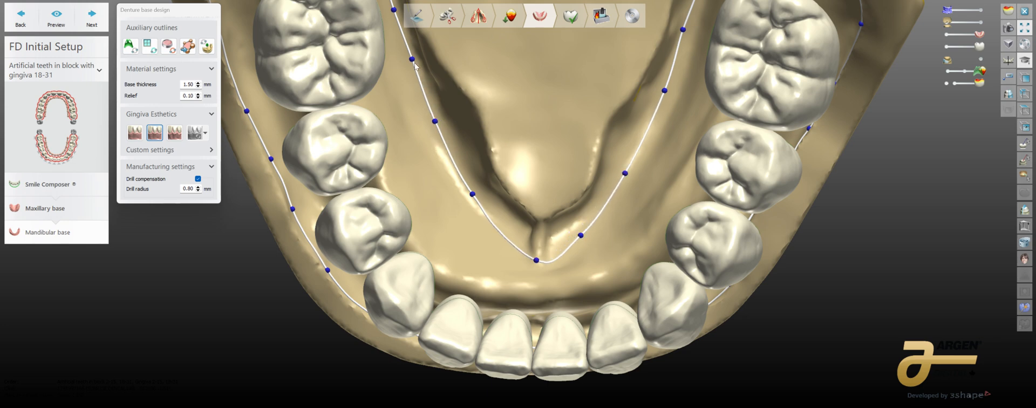
drag(414, 61, 411, 59)
- Fine-tune the two outline points beside the lingual frenum to round the front of the curve
scroll(565, 104, down, 2)
middle_drag(565, 104, 529, 192)
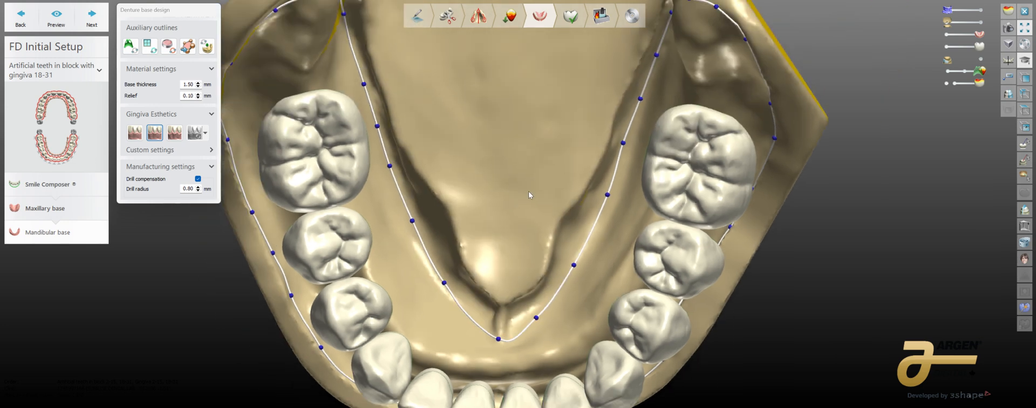
click(625, 144)
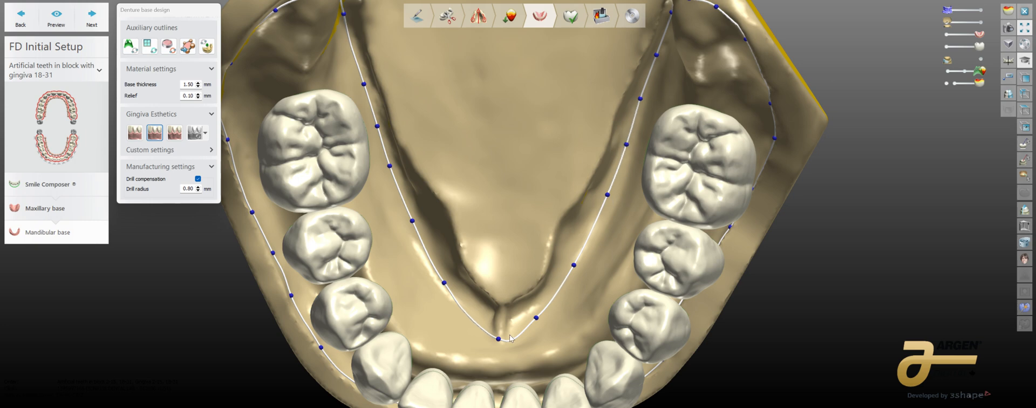
drag(499, 339, 494, 337)
drag(541, 321, 538, 325)
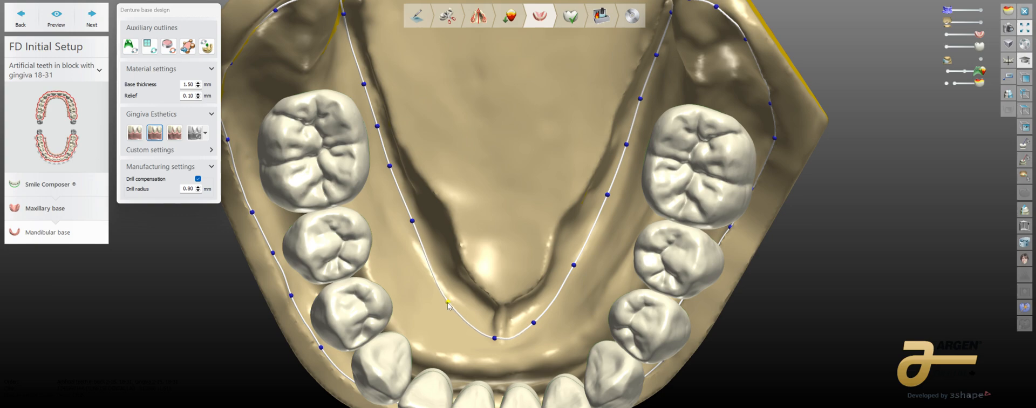
- Set the mandibular base thickness to 2.75 mm and generate the base
scroll(448, 299, down, 3)
right_drag(454, 297, 491, 190)
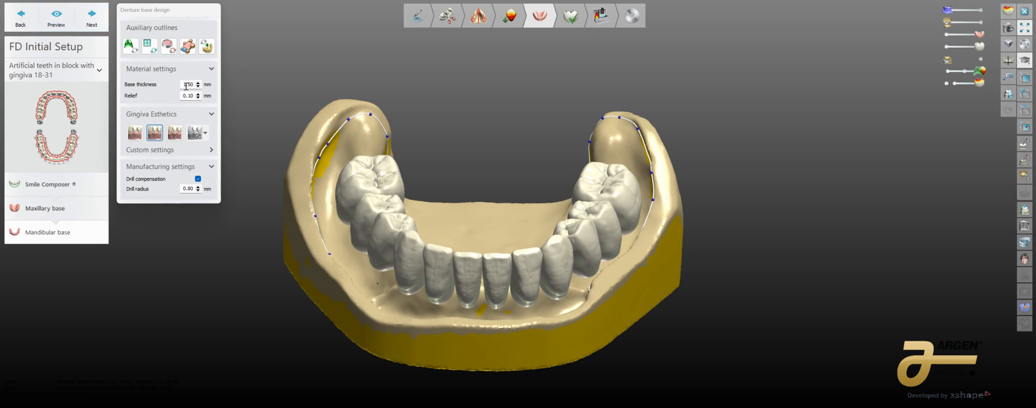
click(187, 85)
text(2)
key(BackSpace)
key(BackSpace)
text(75)
key(Return)
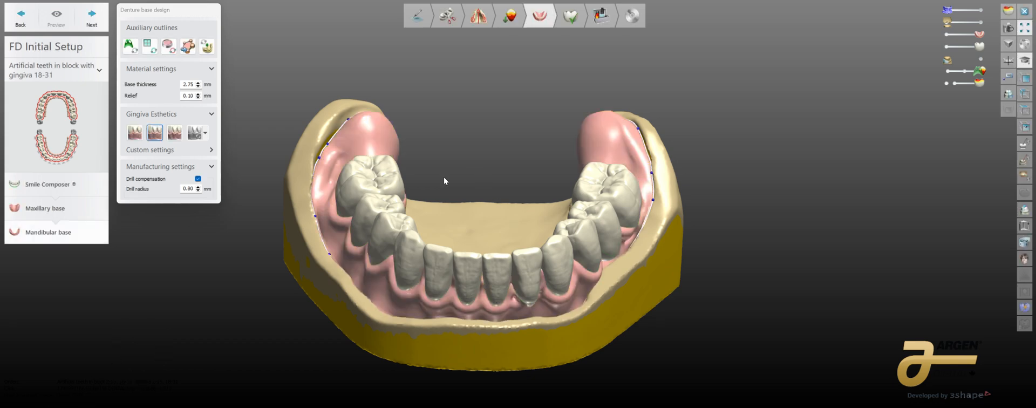
- Show the upper arch to check both denture bases in occlusion, and continue to Anatomy Design
right_drag(802, 255, 645, 267)
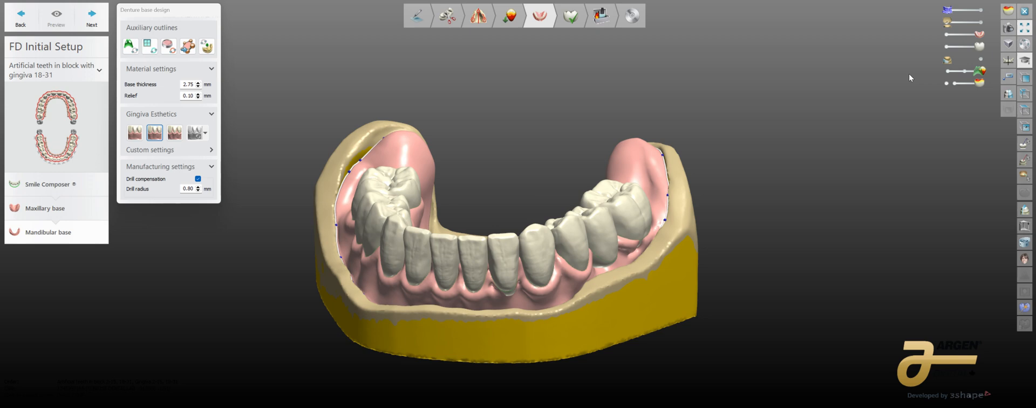
click(980, 23)
right_drag(556, 324, 539, 351)
right_drag(509, 294, 539, 316)
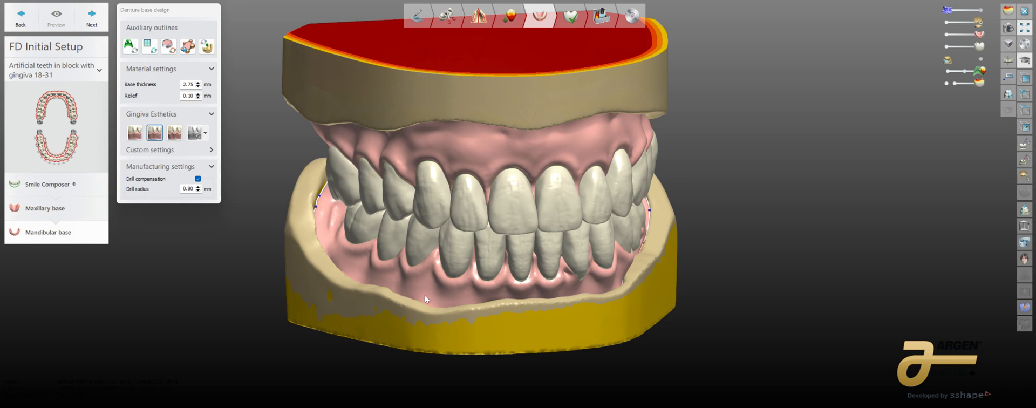
click(98, 15)
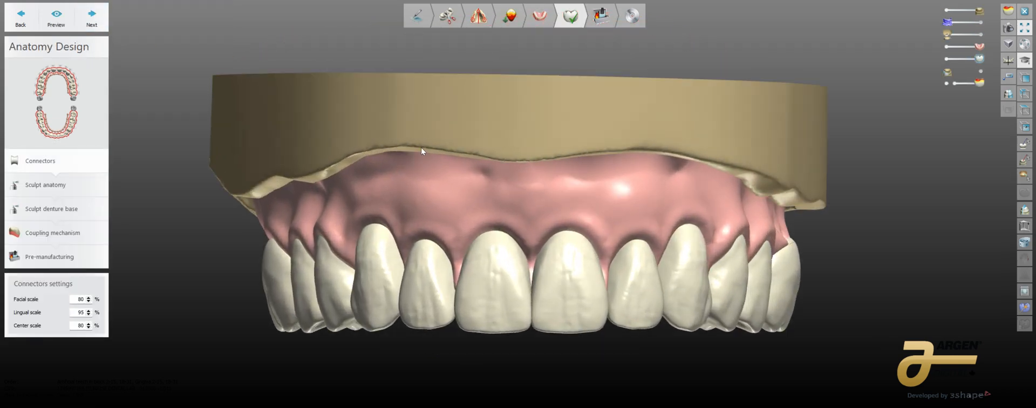
- Hide the upper model and the pink denture base, and examine the bare upper teeth from several angles
click(949, 11)
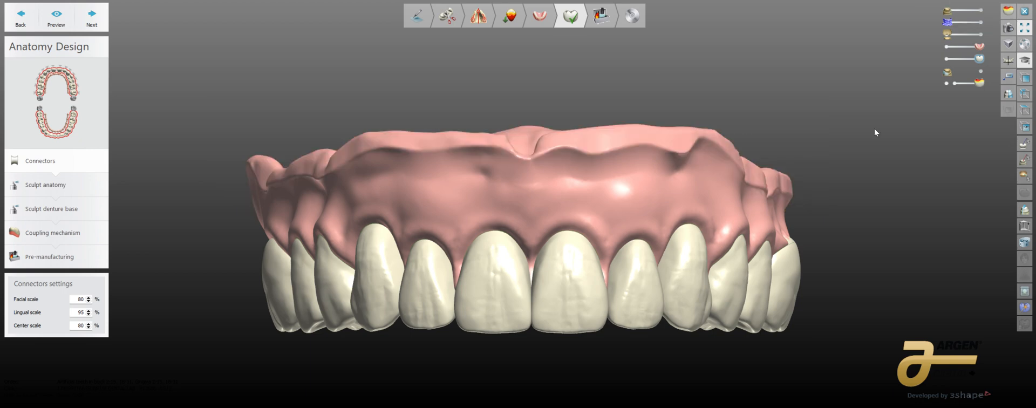
click(947, 47)
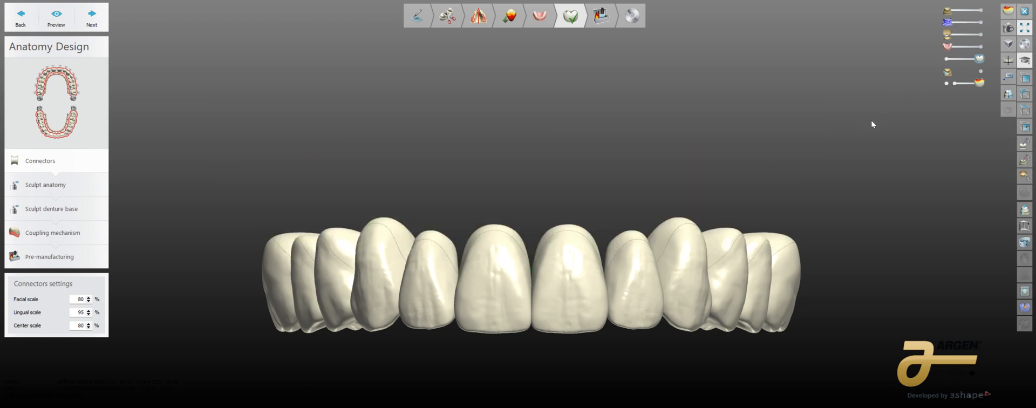
right_drag(872, 120, 814, 170)
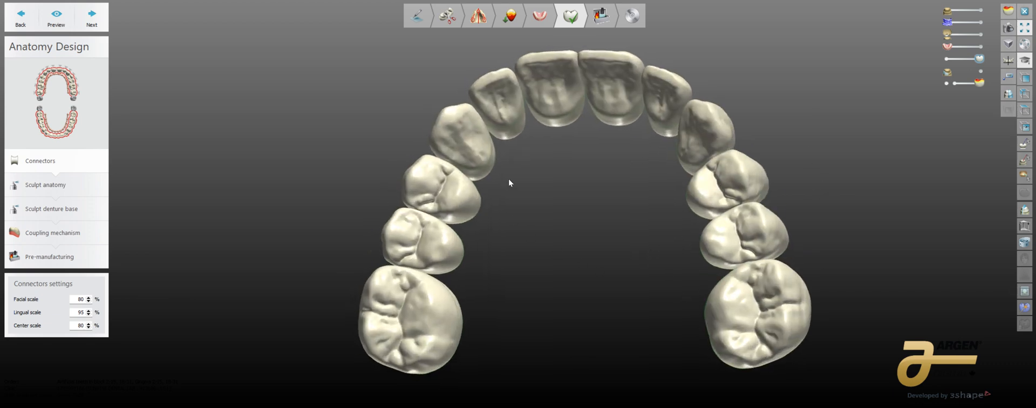
right_drag(821, 56, 561, 202)
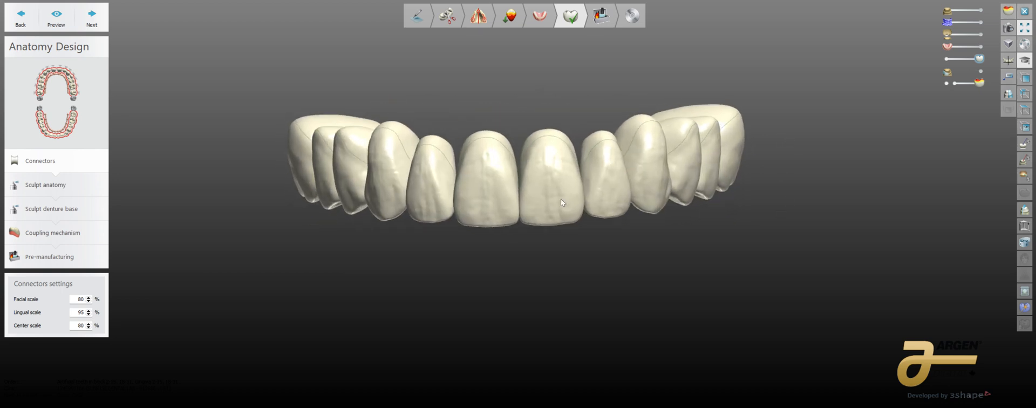
- Set the connector scales to 70% facial, 70% lingual and 60% center, and preview the connectors
click(88, 301)
click(89, 315)
click(88, 314)
click(57, 18)
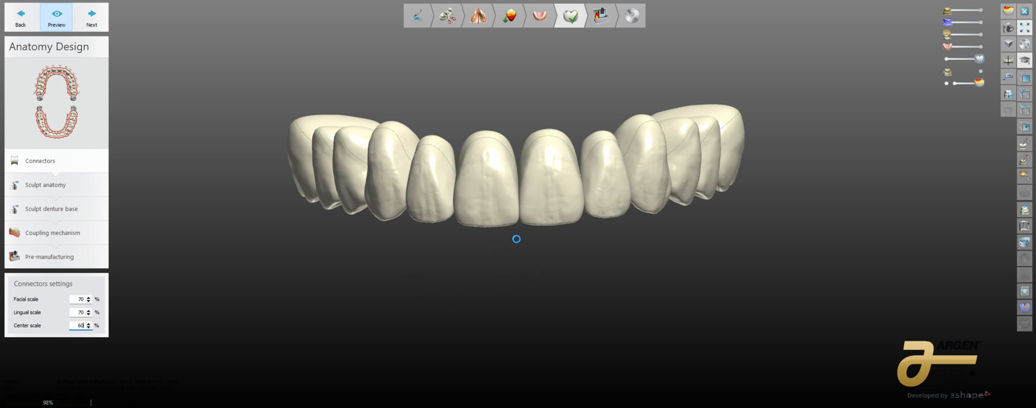
- Inspect the previewed connectors between the upper teeth from all sides and continue to Sculpt anatomy
scroll(591, 202, up, 5)
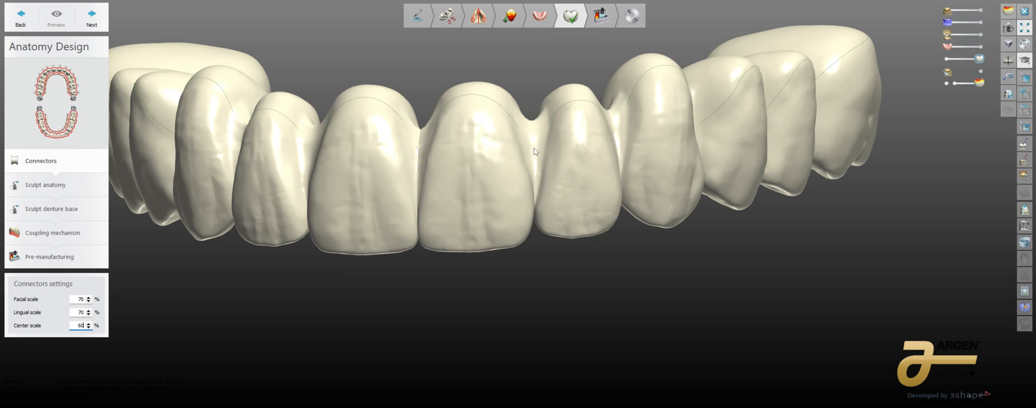
right_drag(511, 181, 532, 181)
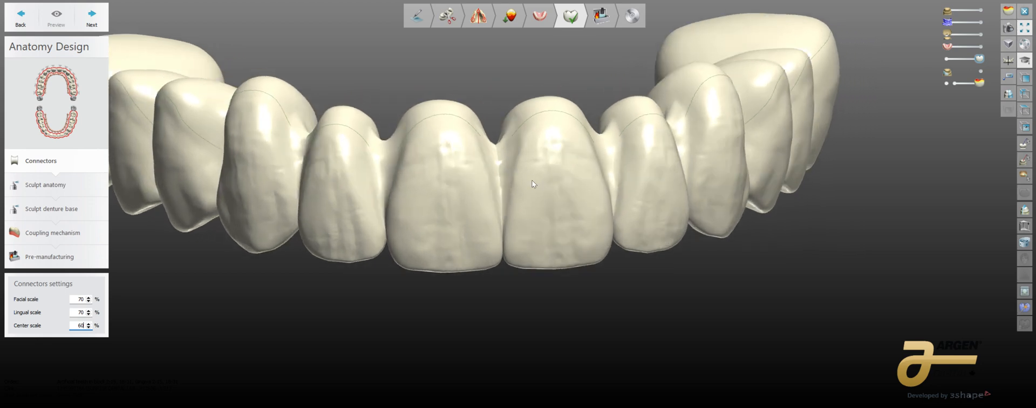
right_drag(402, 154, 393, 168)
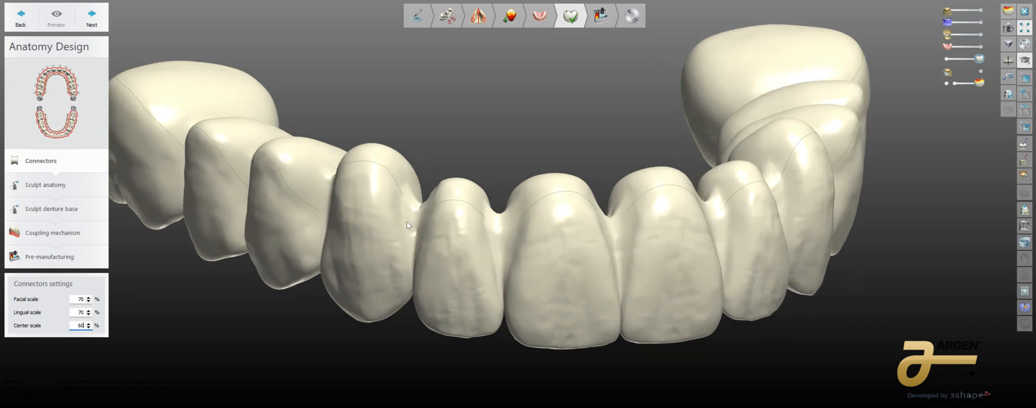
right_drag(465, 219, 449, 222)
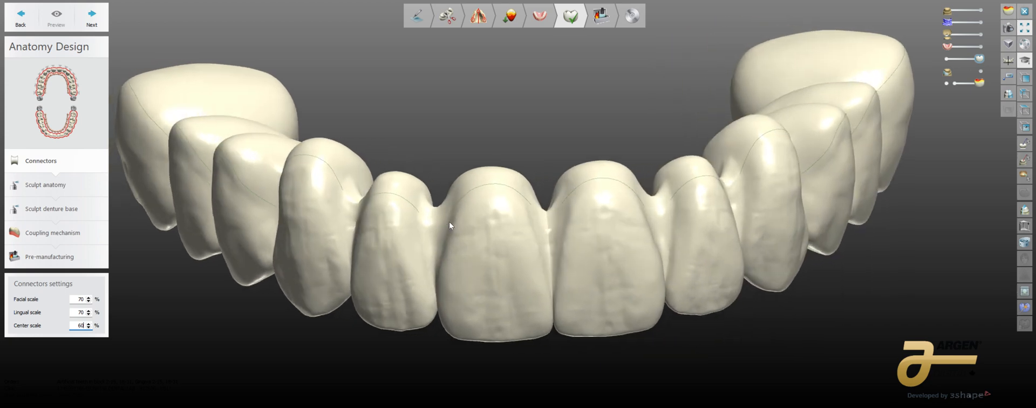
scroll(442, 237, down, 2)
right_drag(451, 258, 526, 222)
scroll(526, 218, up, 3)
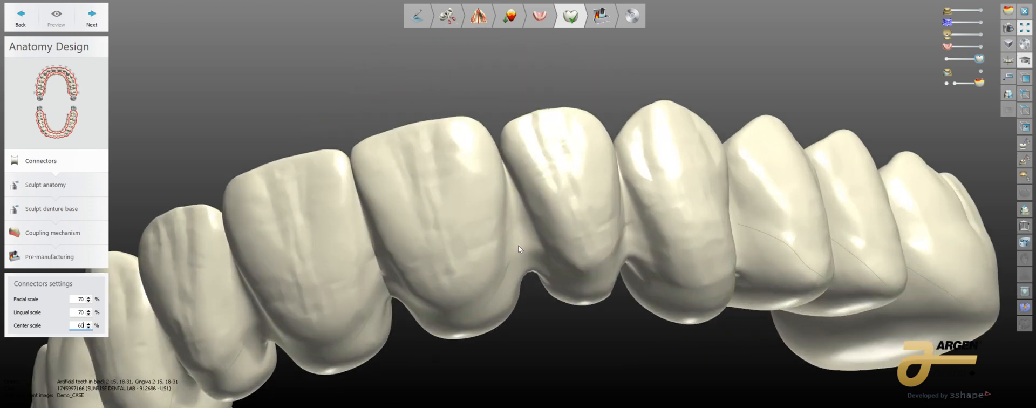
scroll(424, 204, down, 2)
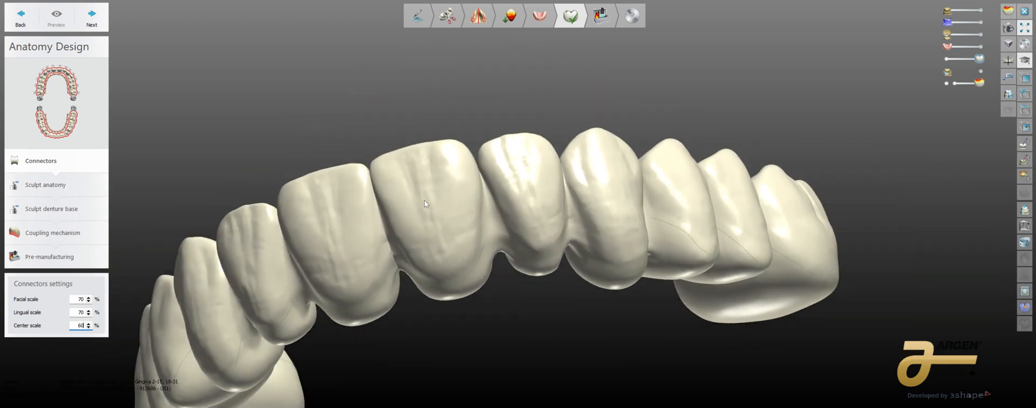
mouse_move(425, 201)
right_down()
mouse_move(439, 230)
mouse_move(433, 192)
right_up()
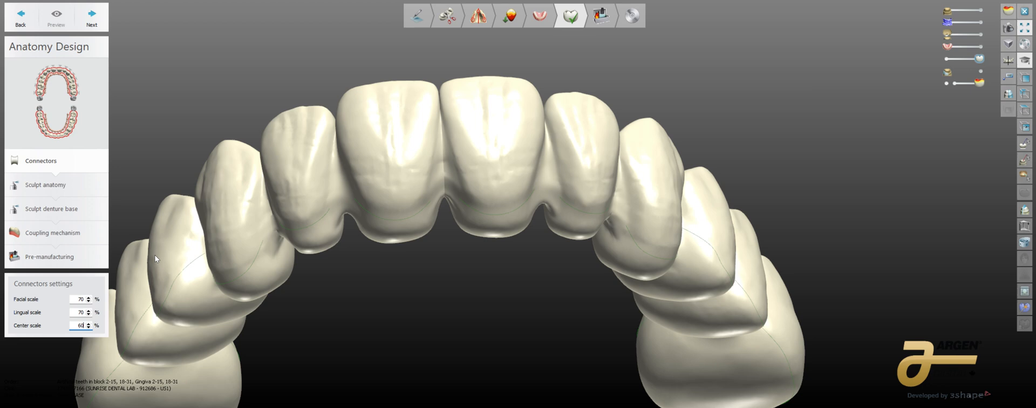
click(86, 25)
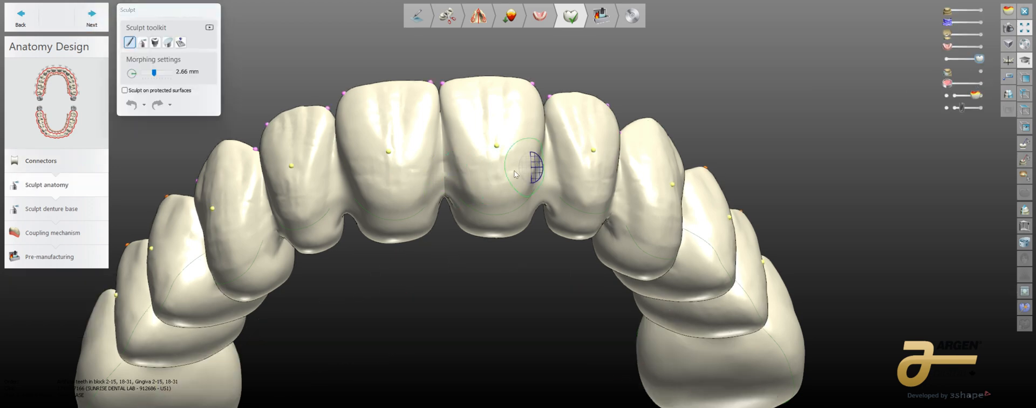
- Set the wax knife to remove material with a 1.60 mm radius and 30.0 µm level for the front connectors
right_drag(514, 171, 529, 161)
scroll(446, 197, down, 2)
right_drag(446, 197, 426, 188)
scroll(426, 188, up, 4)
right_drag(490, 175, 492, 207)
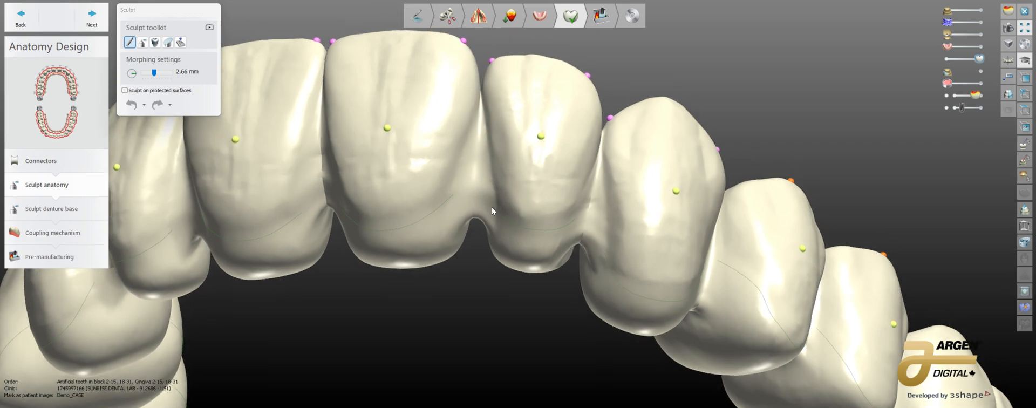
click(142, 42)
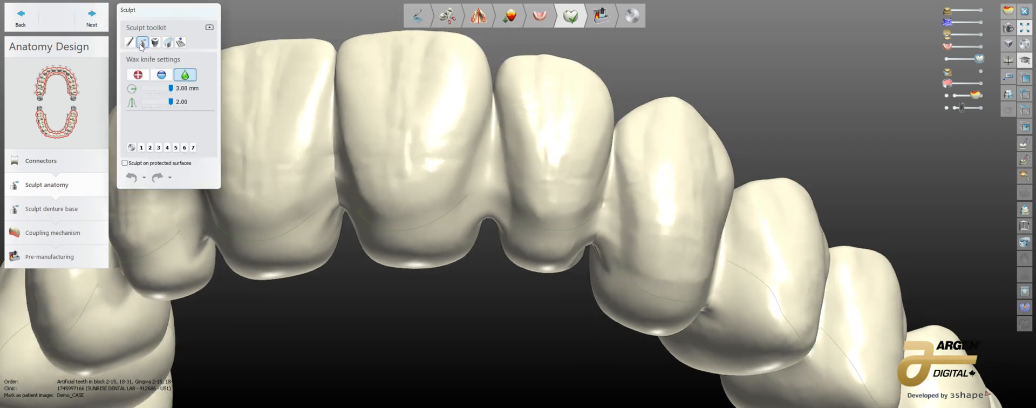
click(162, 75)
mouse_move(415, 157)
right_down()
mouse_move(428, 198)
mouse_move(404, 167)
mouse_move(432, 233)
mouse_move(423, 167)
right_up()
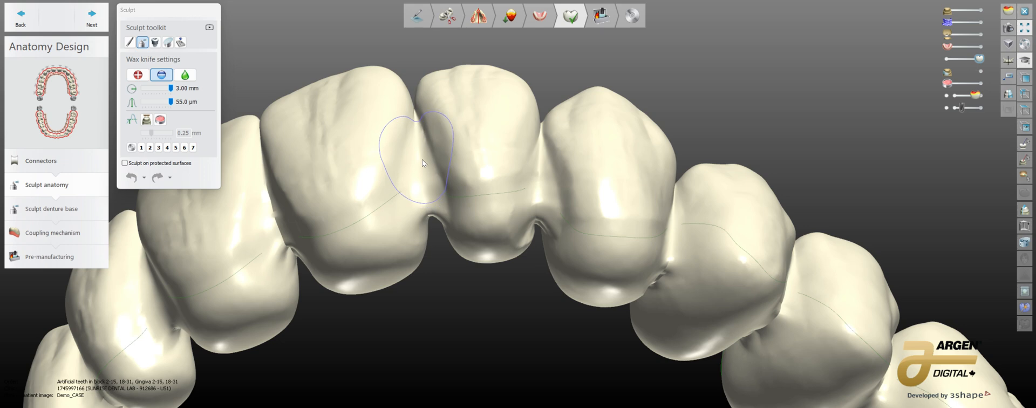
shift+scroll(423, 160, down, 4)
shift+scroll(422, 155, down, 1)
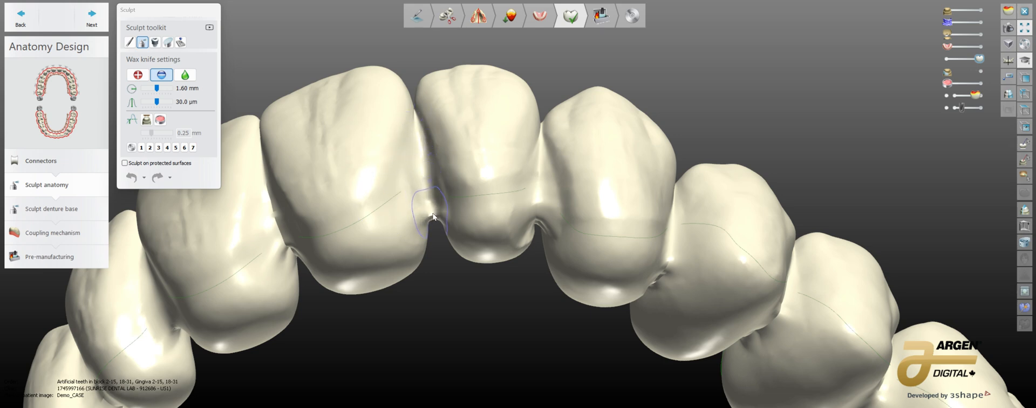
- Carve away excess material along the connectors between the upper front teeth with the 1.60 mm removing wax knife
drag(431, 213, 454, 264)
mouse_move(454, 265)
right_down()
mouse_move(498, 159)
mouse_move(521, 138)
mouse_move(522, 112)
right_up()
drag(523, 106, 525, 153)
mouse_move(525, 153)
right_down()
mouse_move(373, 258)
mouse_move(394, 274)
mouse_move(389, 259)
right_up()
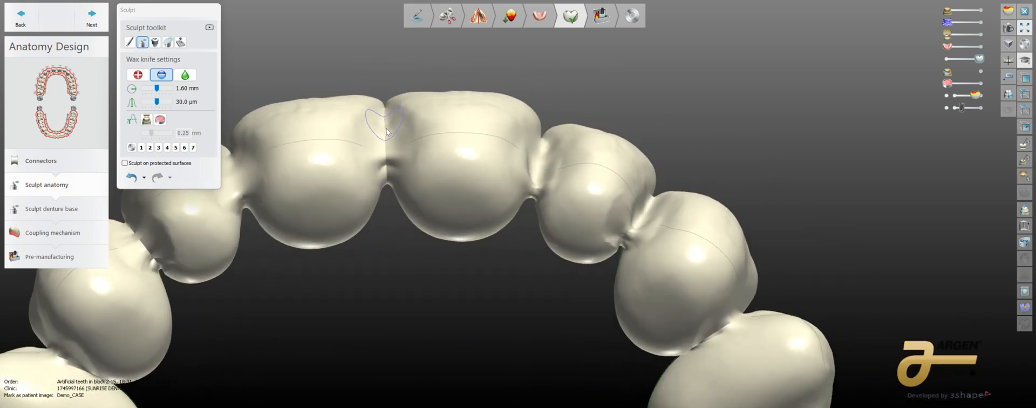
drag(386, 131, 387, 163)
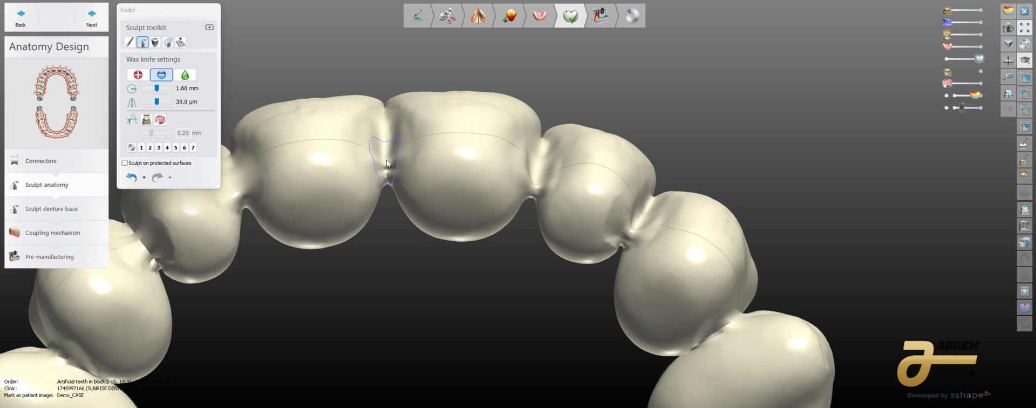
mouse_move(390, 214)
right_down()
mouse_move(393, 271)
mouse_move(367, 181)
mouse_move(329, 152)
right_up()
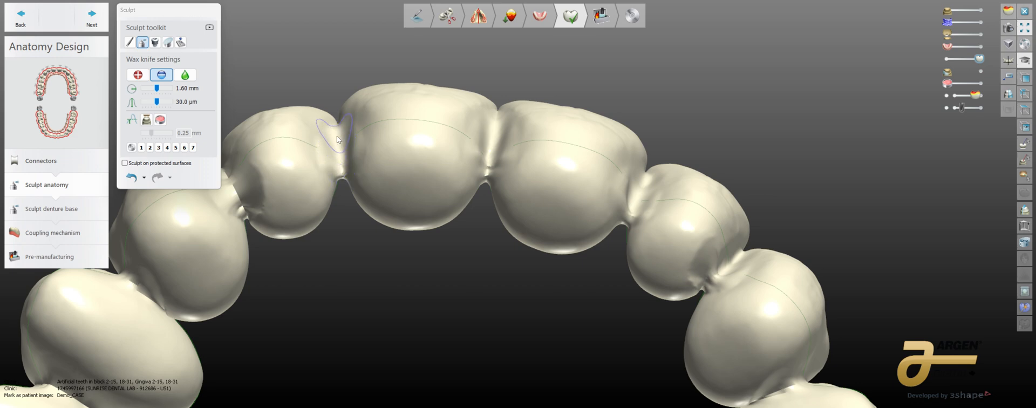
right_drag(343, 171, 345, 181)
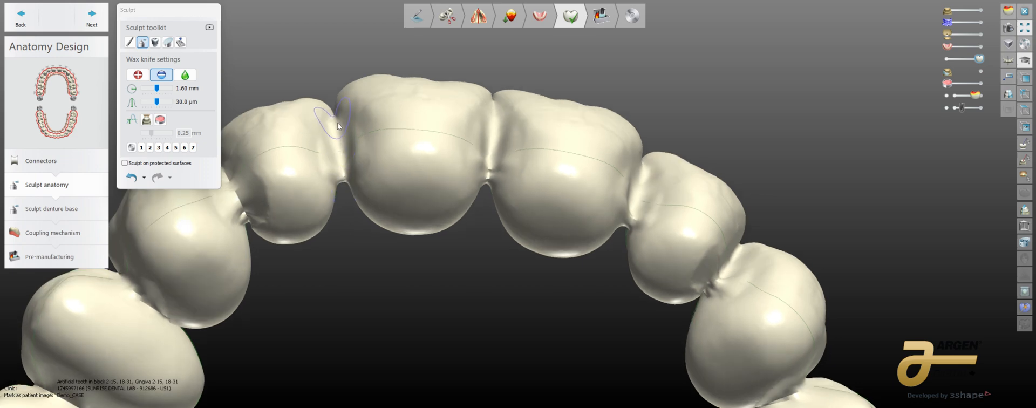
mouse_move(346, 209)
right_down()
mouse_move(348, 174)
mouse_move(454, 190)
mouse_move(444, 189)
right_up()
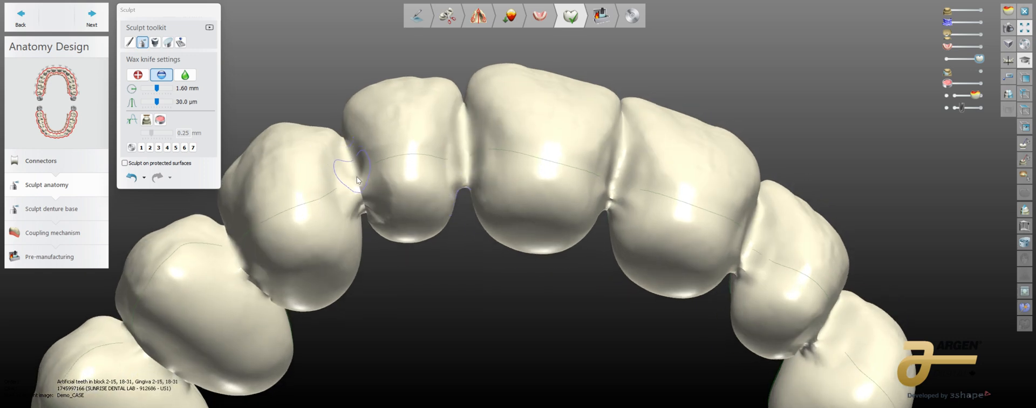
mouse_move(359, 187)
mouse_down()
mouse_move(362, 201)
mouse_move(353, 177)
mouse_move(359, 198)
mouse_up()
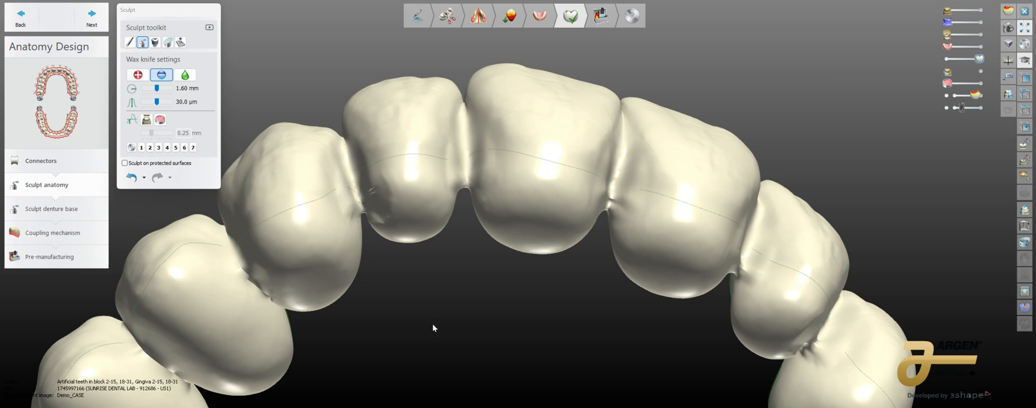
- Smooth the lingual connectors between the back teeth and canine on one side with the wax knife at 3.00 mm radius and level 2.00
scroll(433, 325, down, 5)
right_drag(510, 309, 590, 285)
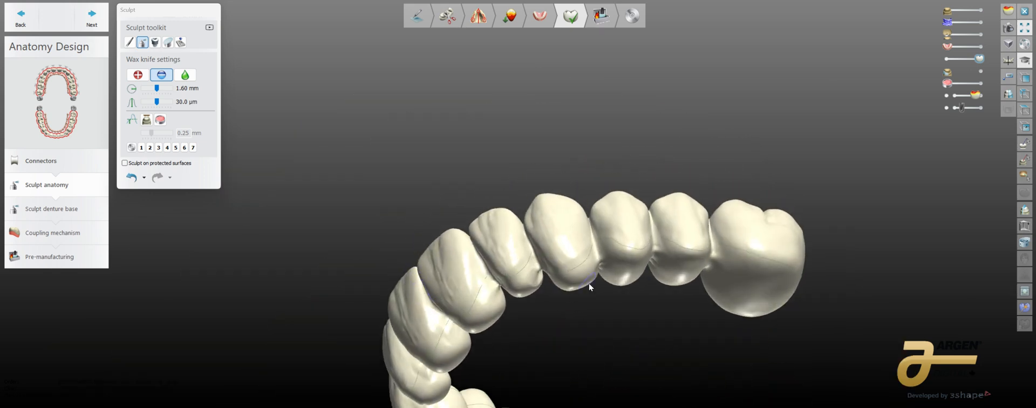
scroll(590, 288, up, 4)
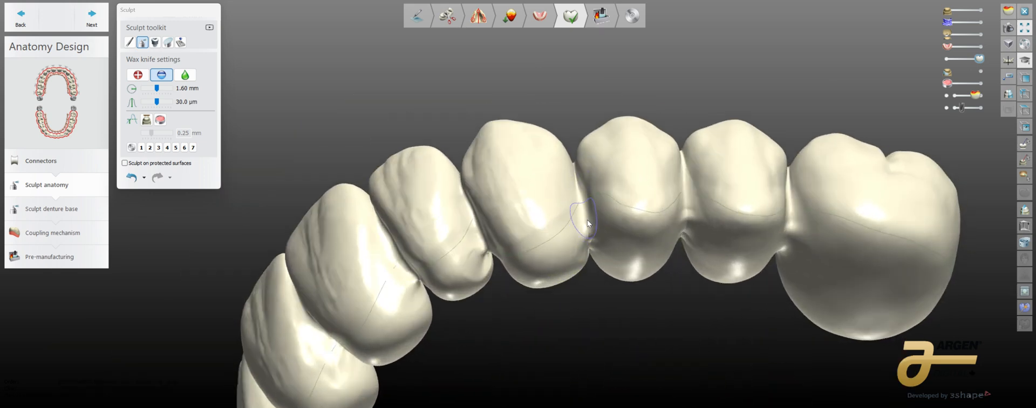
mouse_move(588, 240)
right_down()
mouse_move(549, 264)
mouse_move(445, 211)
mouse_move(510, 223)
mouse_move(458, 213)
right_up()
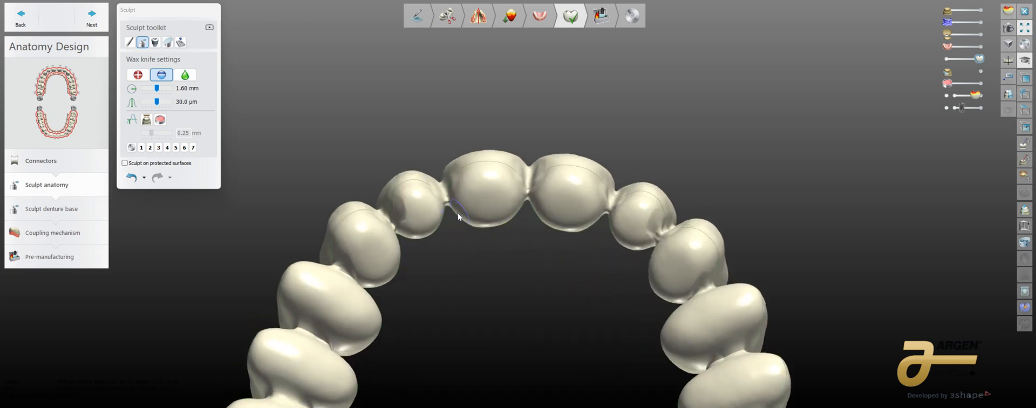
click(185, 75)
mouse_move(323, 91)
right_down()
mouse_move(357, 110)
mouse_move(351, 79)
right_up()
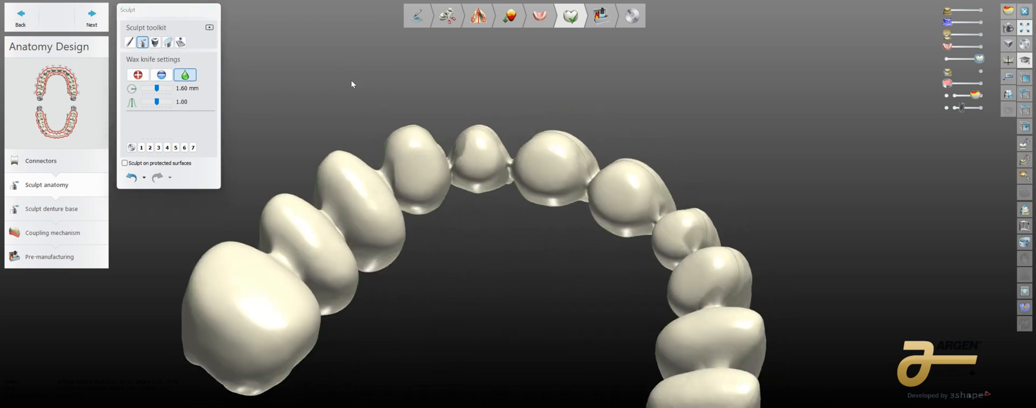
scroll(370, 186, up, 4)
right_drag(373, 194, 411, 212)
key(7)
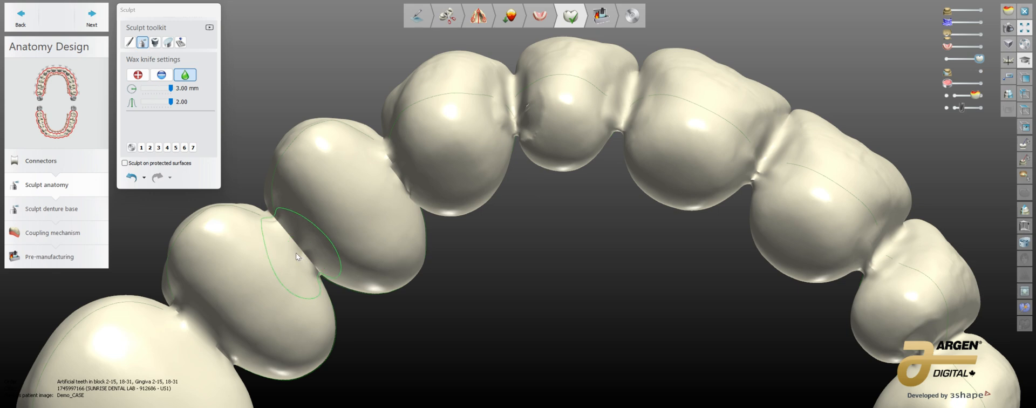
drag(295, 249, 317, 273)
drag(200, 335, 243, 369)
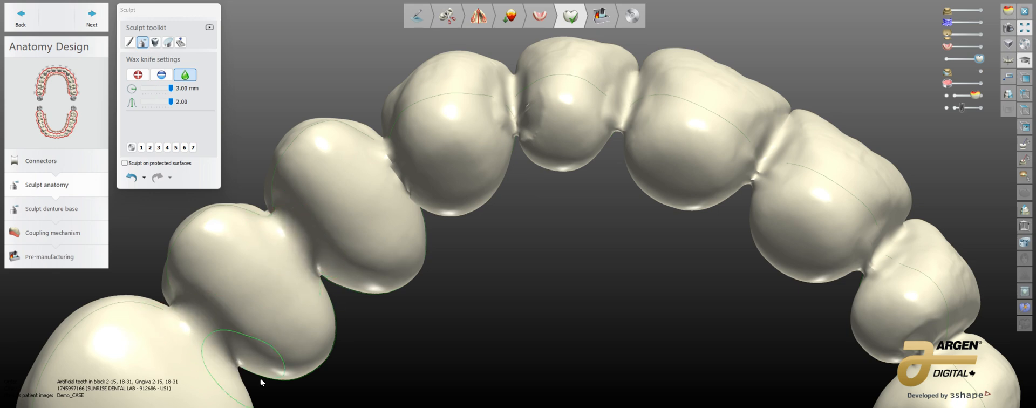
drag(405, 179, 429, 215)
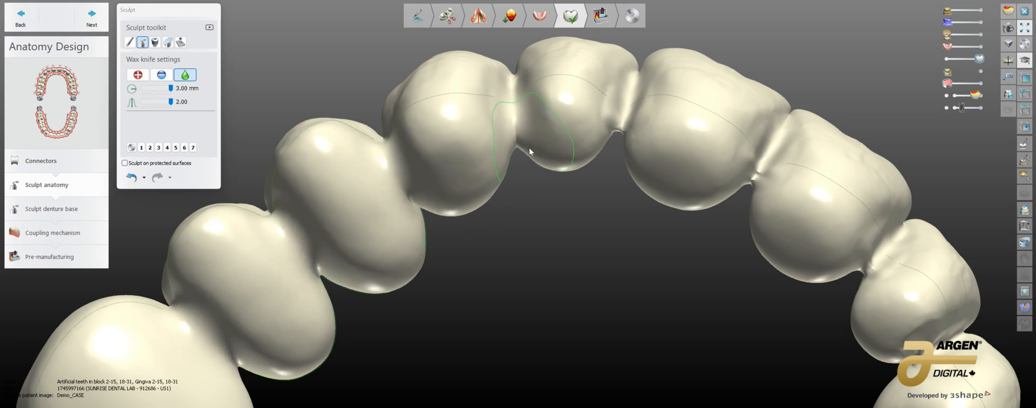
- Smooth the remaining lingual connectors across the front teeth and around to the molar on the opposite side
right_drag(529, 147, 571, 141)
mouse_move(630, 149)
right_down()
mouse_move(675, 232)
mouse_move(650, 166)
mouse_move(669, 201)
mouse_move(567, 216)
mouse_move(642, 167)
right_up()
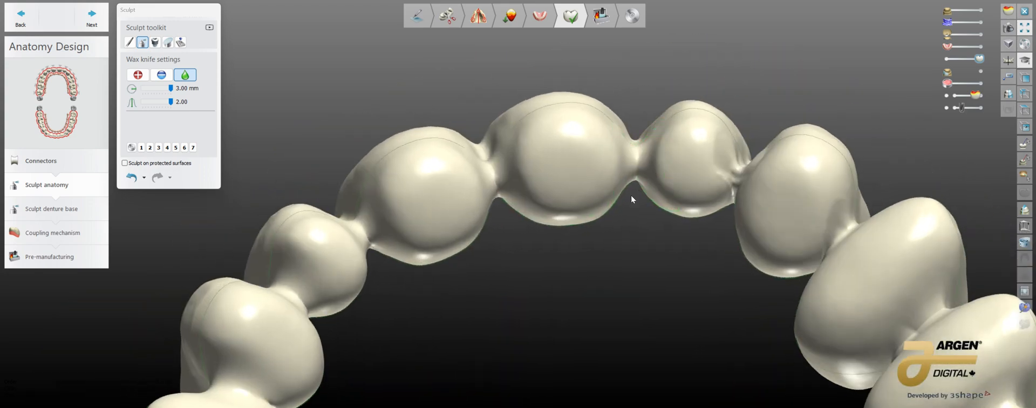
mouse_move(631, 198)
right_down()
mouse_move(593, 228)
mouse_move(636, 152)
mouse_move(662, 149)
mouse_move(573, 147)
right_up()
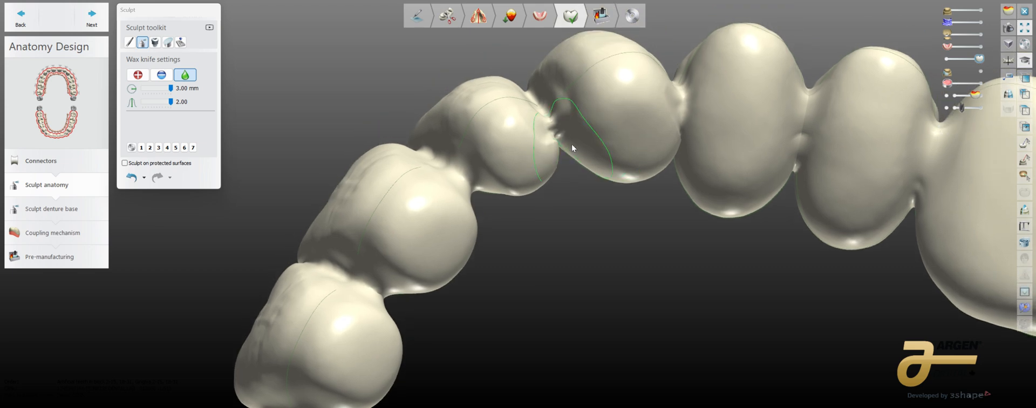
mouse_move(642, 151)
right_down()
mouse_move(636, 98)
mouse_move(514, 199)
mouse_move(516, 210)
right_up()
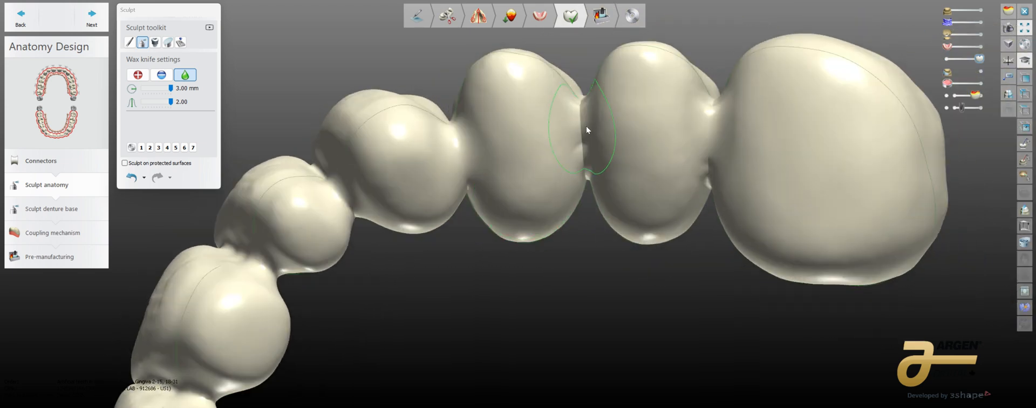
mouse_move(586, 125)
mouse_down()
mouse_move(571, 222)
mouse_move(591, 170)
mouse_up()
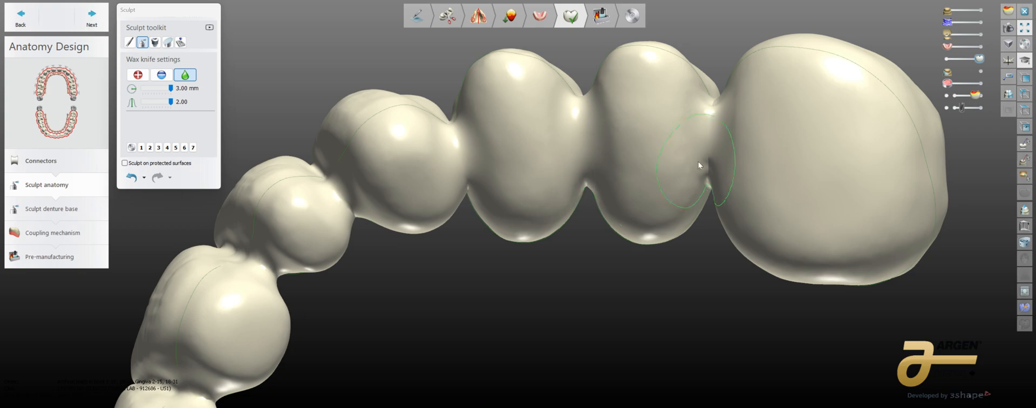
mouse_move(611, 218)
right_down()
mouse_move(603, 304)
mouse_move(558, 274)
mouse_move(584, 309)
mouse_move(472, 199)
mouse_move(474, 180)
mouse_move(475, 309)
mouse_move(471, 291)
mouse_move(523, 245)
right_up()
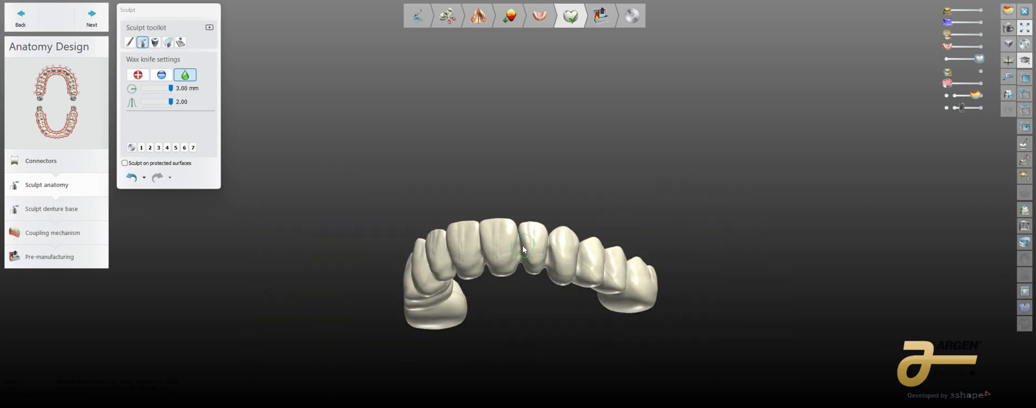
- Undo the last smoothing stroke and smooth the front connectors with a 2.16 mm radius and level 1.40
scroll(520, 245, up, 5)
ctrl+scroll(518, 250, down, 3)
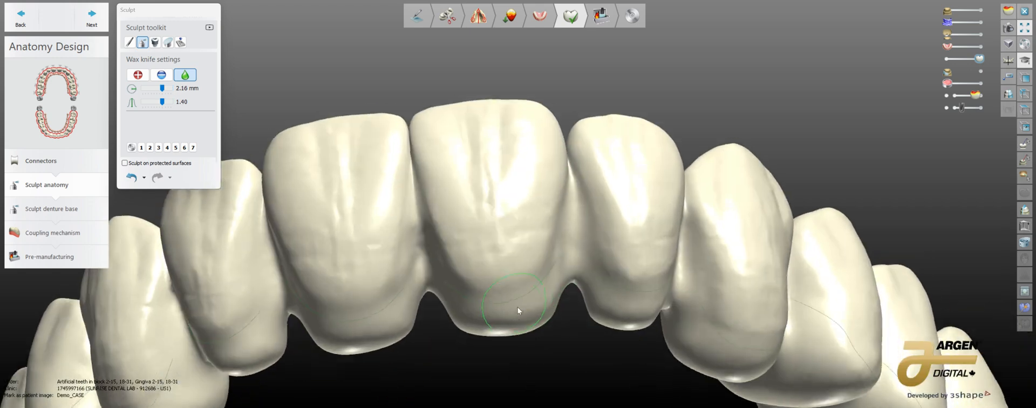
click(132, 177)
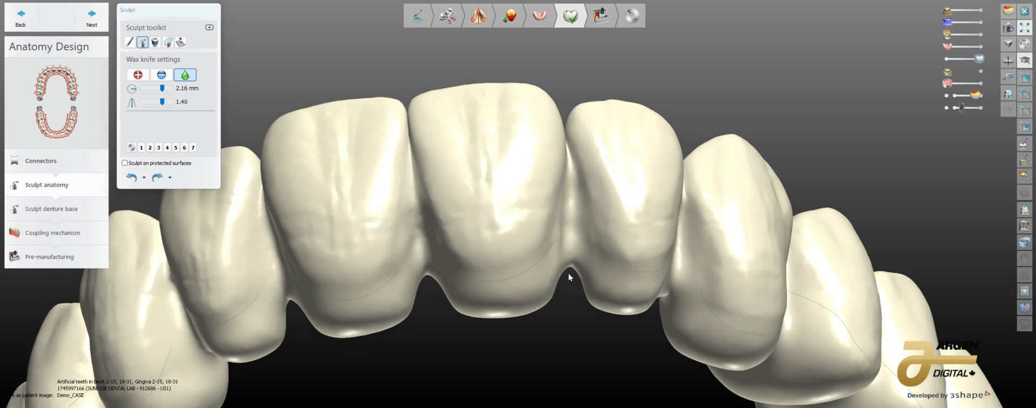
right_drag(568, 275, 564, 222)
drag(564, 222, 553, 226)
right_drag(481, 325, 495, 313)
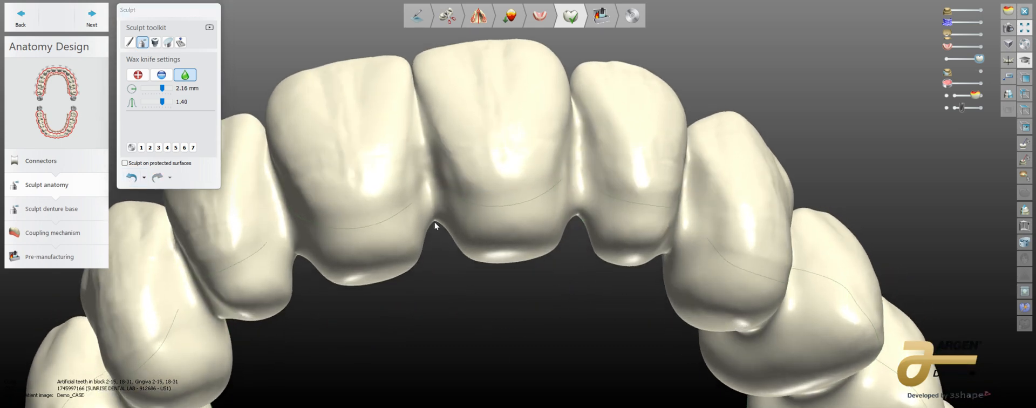
- Reduce the smoothing knife to 1.04 mm radius and level 0.60 and refine the facial side of the front connectors
right_drag(435, 226, 446, 174)
ctrl+scroll(446, 173, down, 3)
ctrl+scroll(458, 145, down, 2)
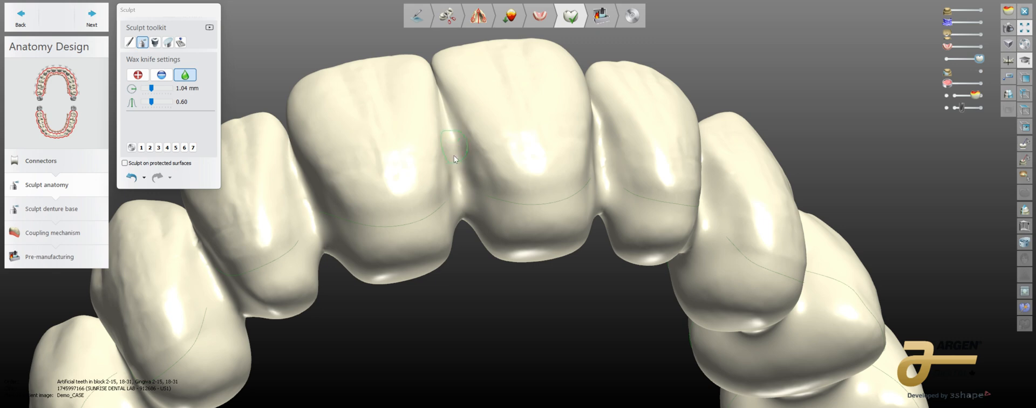
right_drag(433, 308, 482, 178)
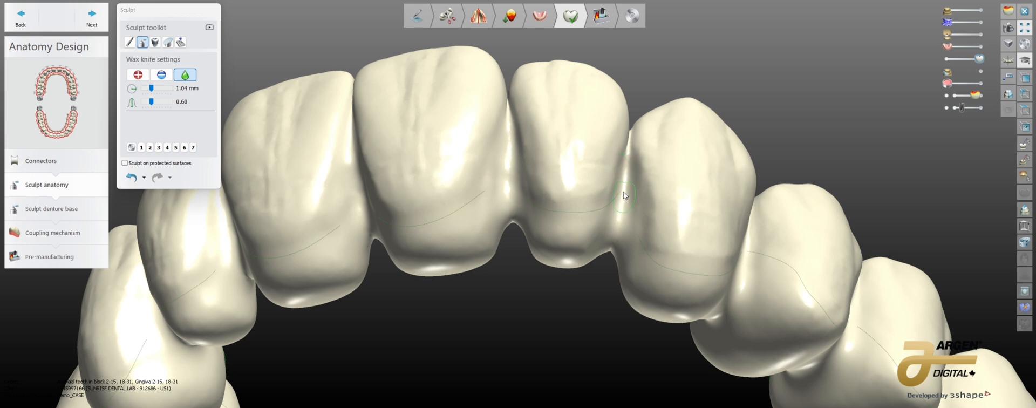
right_drag(623, 234, 612, 233)
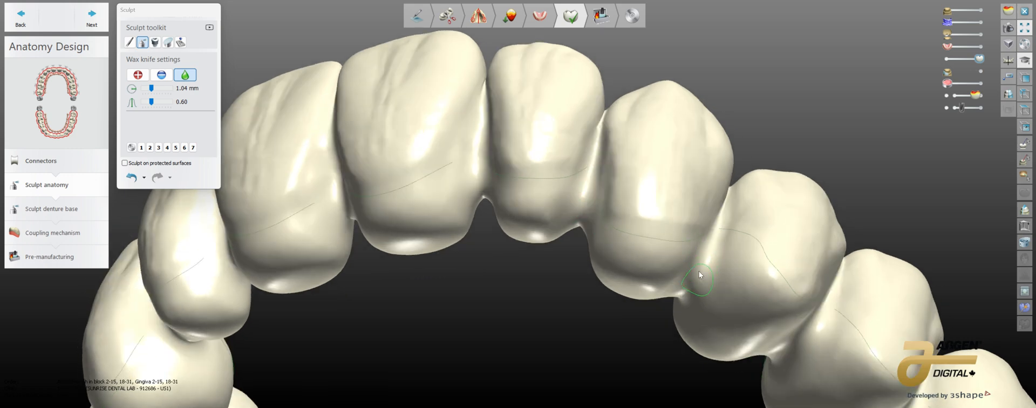
right_drag(280, 337, 283, 359)
- Continue to Sculpt denture base, hide the red base model and show the pink upper denture base with the teeth
click(95, 22)
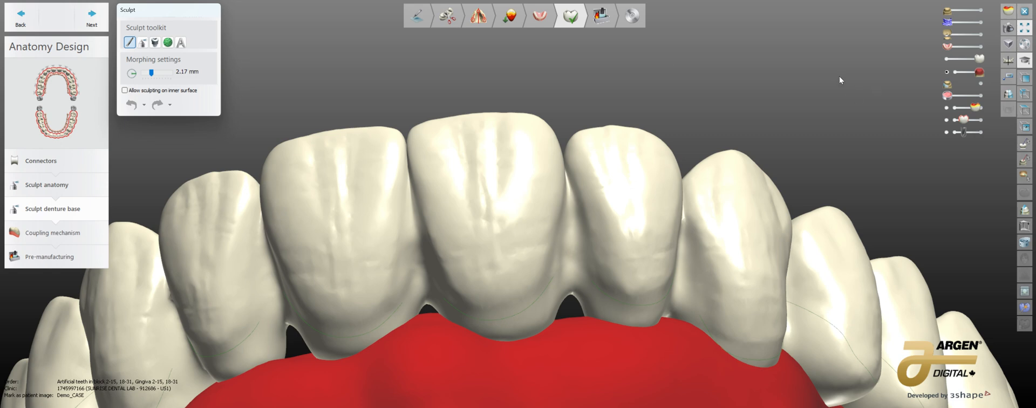
click(955, 72)
scroll(621, 189, down, 4)
mouse_move(615, 198)
right_down()
mouse_move(599, 252)
mouse_move(606, 184)
mouse_move(552, 188)
mouse_move(546, 238)
mouse_move(543, 221)
right_up()
click(981, 47)
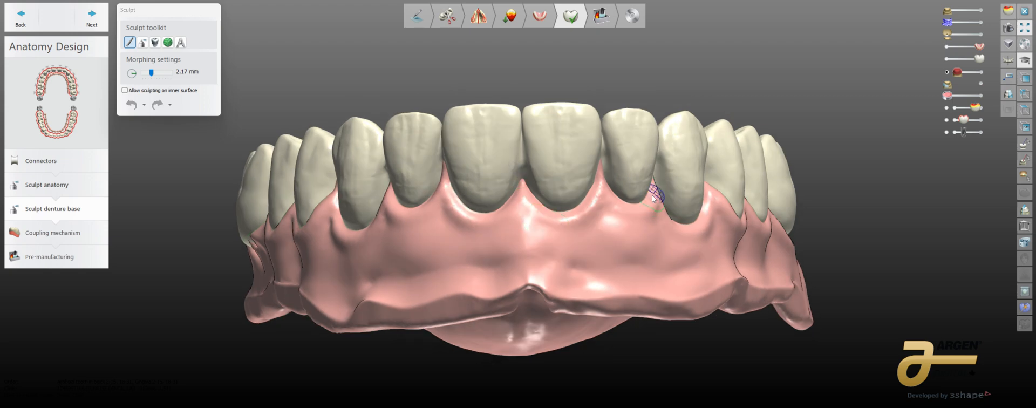
- Return to Sculpt anatomy, then open and close the distance map tool
click(68, 185)
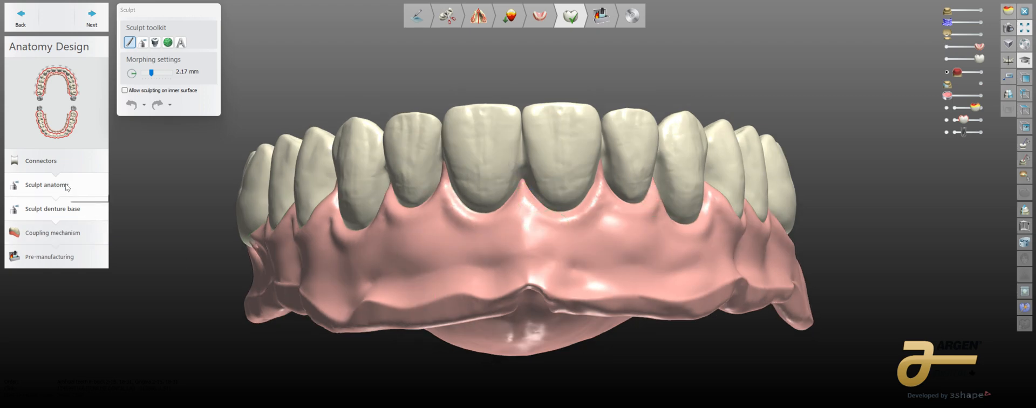
right_drag(372, 216, 850, 102)
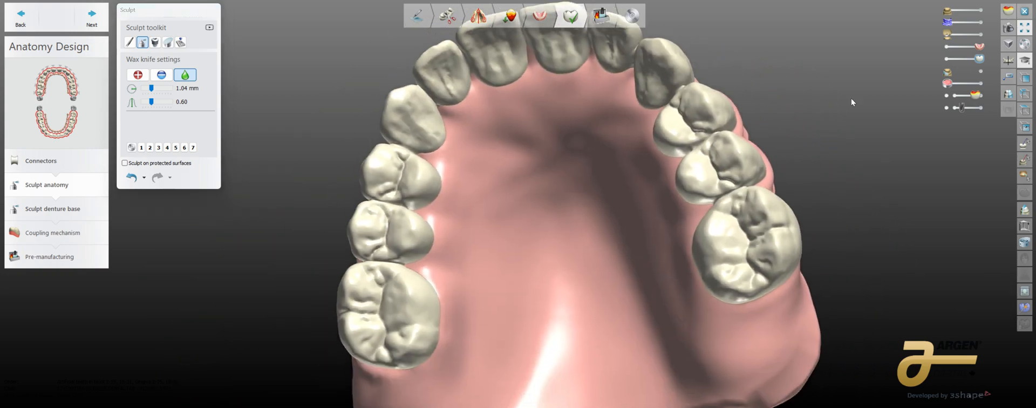
click(1008, 11)
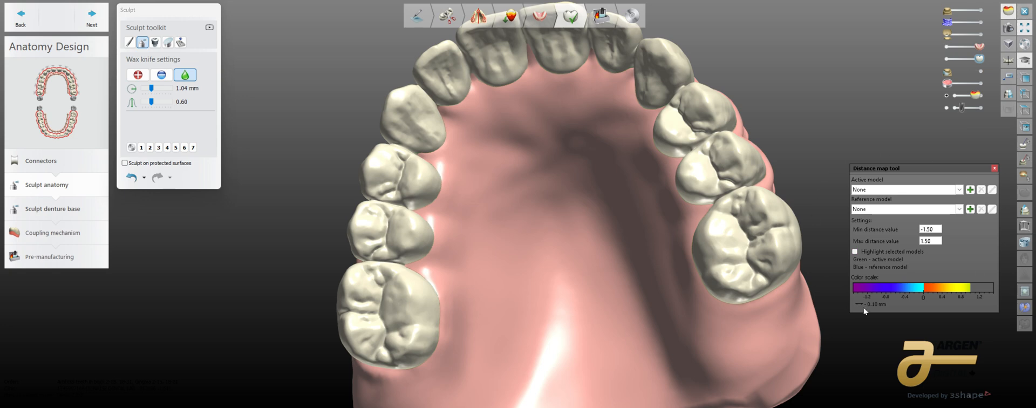
click(994, 169)
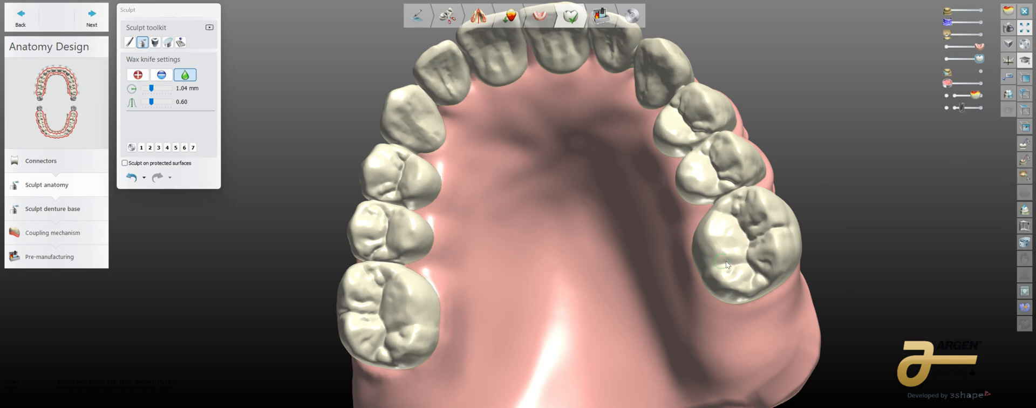
- Switch to the contacts and smoothing tools and examine the chewing surfaces of the upper denture
scroll(756, 254, down, 5)
right_drag(760, 277, 760, 248)
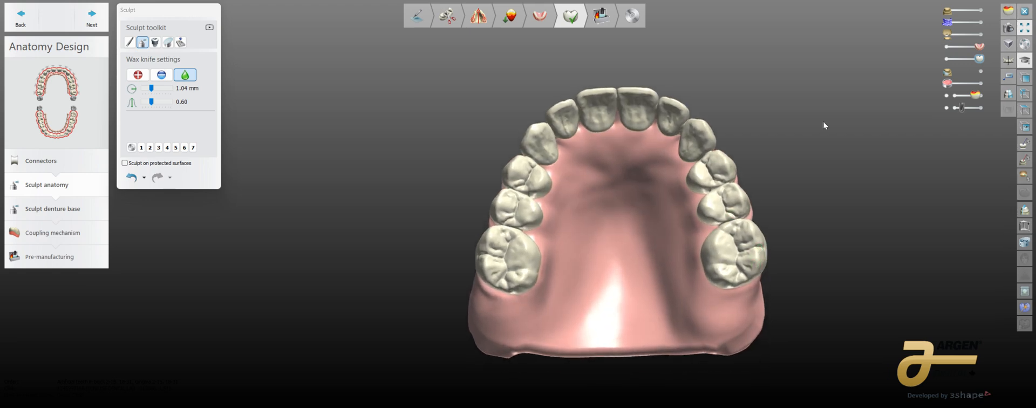
click(180, 41)
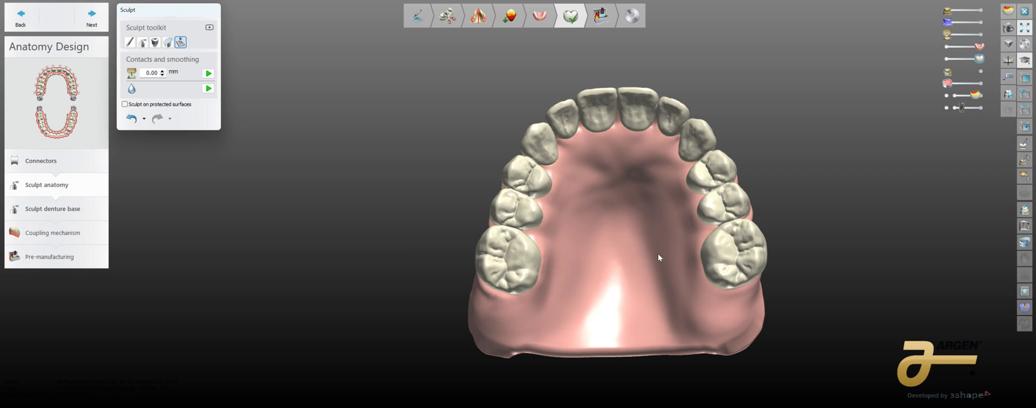
right_drag(391, 188, 382, 221)
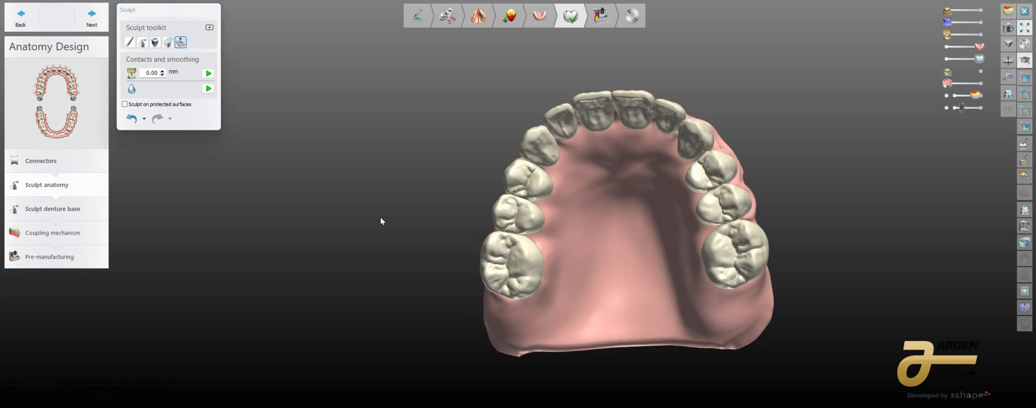
click(207, 88)
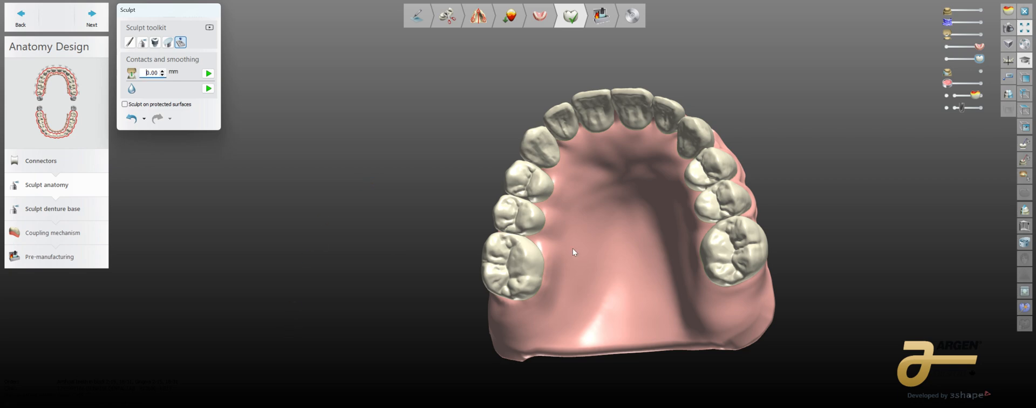
right_drag(572, 248, 549, 241)
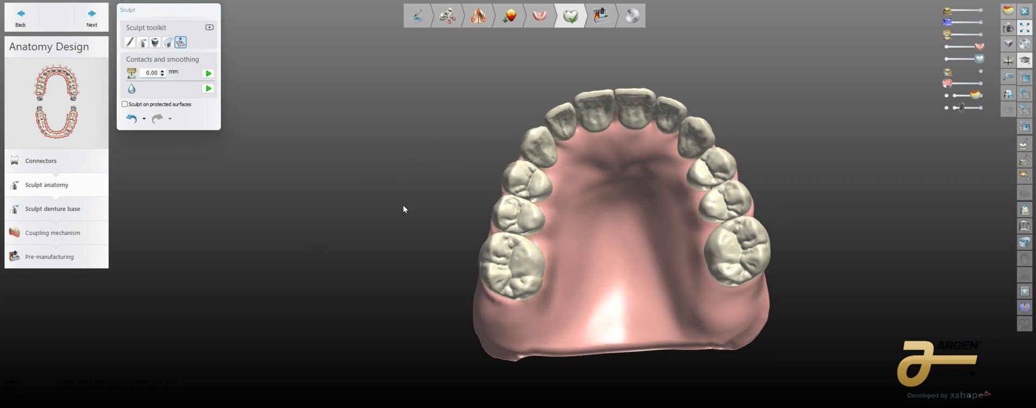
middle_drag(618, 178, 508, 163)
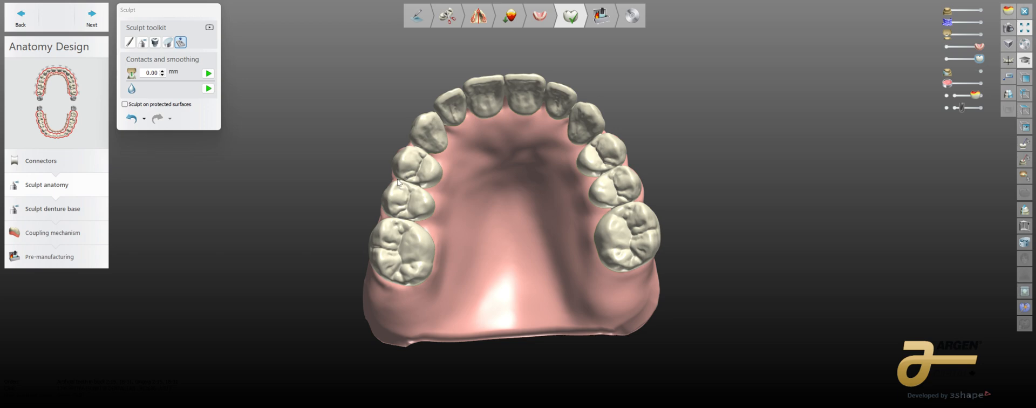
- Open the denture base sculpting stage and isolate the pink denture base by hiding the teeth
middle_drag(398, 180, 472, 232)
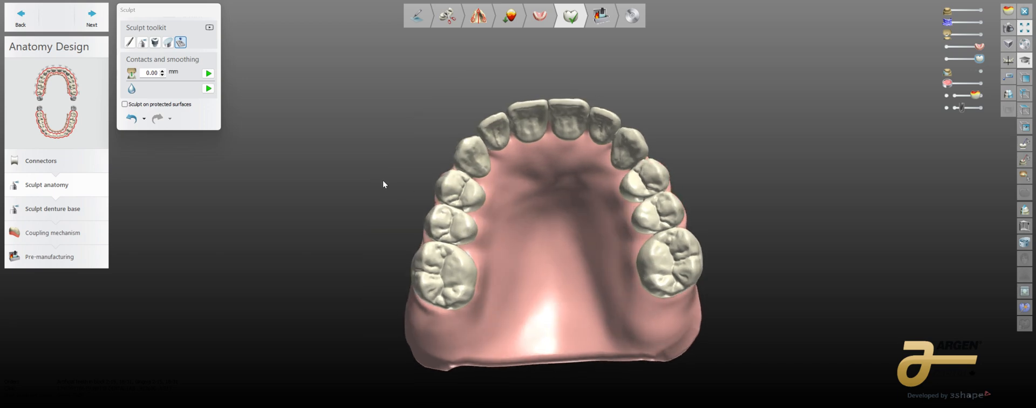
mouse_move(379, 162)
right_down()
mouse_move(389, 231)
mouse_move(486, 141)
right_up()
click(79, 209)
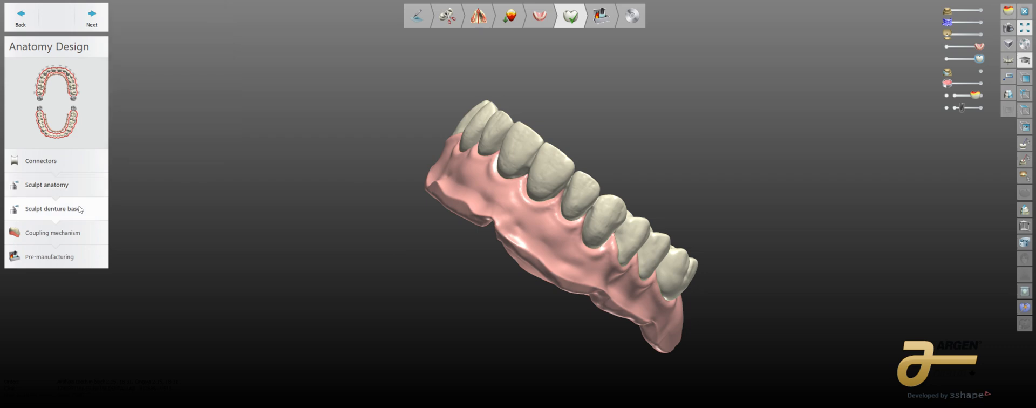
click(946, 59)
right_drag(643, 130, 626, 227)
middle_drag(626, 226, 625, 173)
right_drag(625, 173, 618, 165)
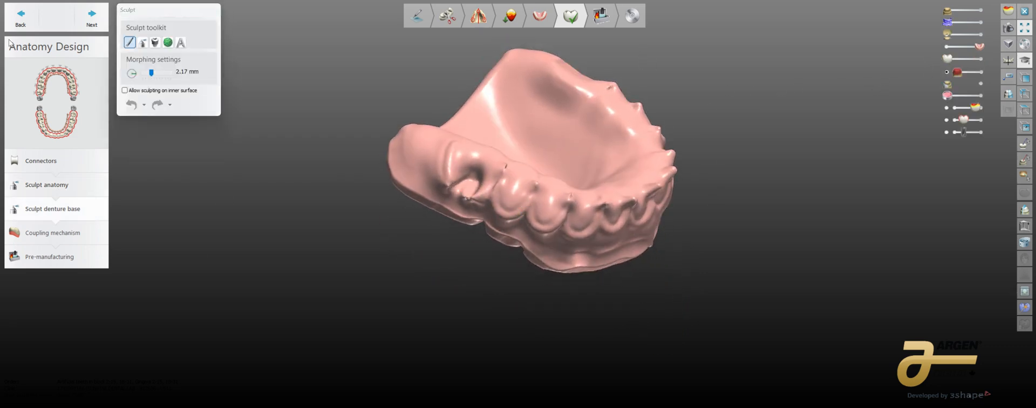
- Choose the wax knife for smoothing and set its radius to 4.55 mm and its strength to 2.00
click(142, 42)
scroll(487, 187, up, 5)
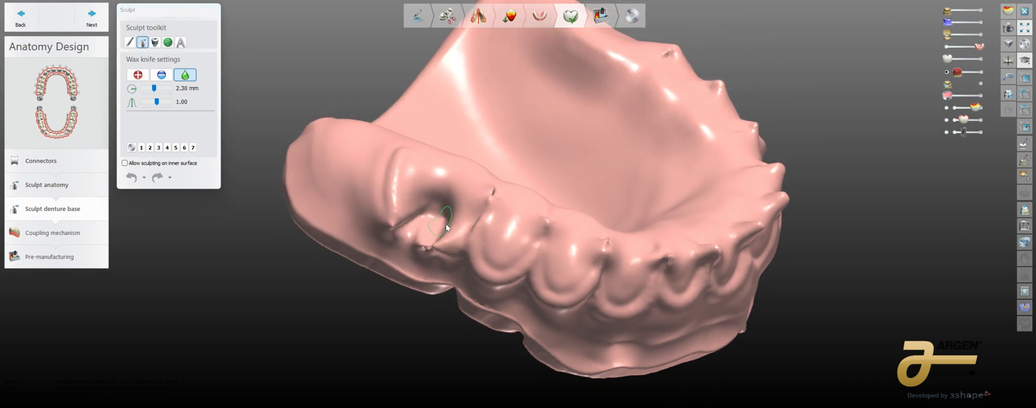
scroll(446, 225, up, 2)
ctrl+scroll(478, 191, up, 2)
scroll(478, 191, down, 6)
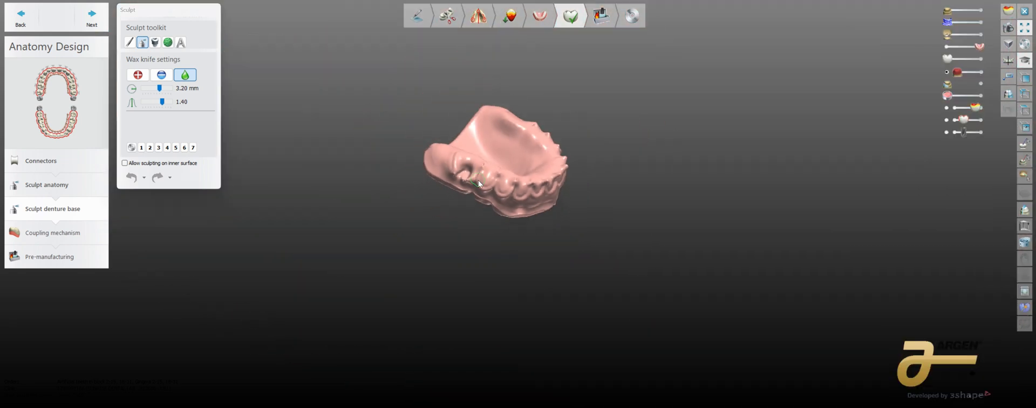
scroll(478, 180, up, 5)
ctrl+scroll(446, 181, up, 3)
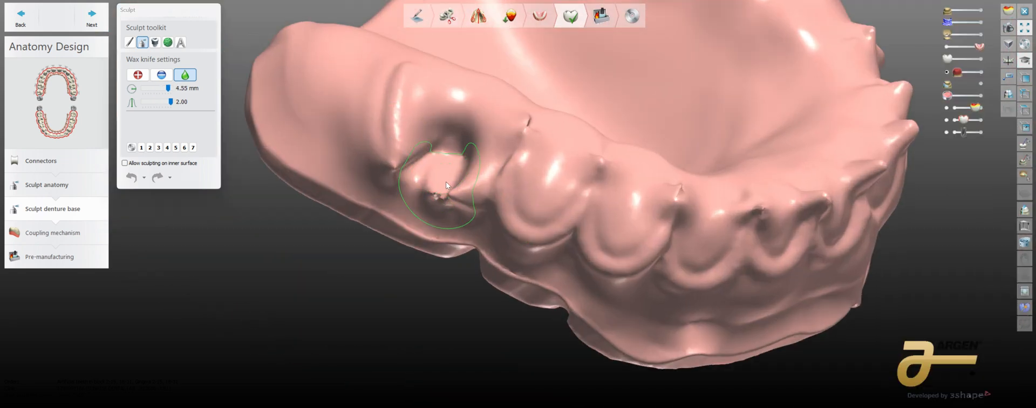
- Smooth down the tooth sockets and sharp interdental peaks along the ridge of the denture base
mouse_move(446, 182)
mouse_down()
mouse_move(465, 176)
mouse_move(413, 134)
mouse_move(410, 151)
mouse_move(519, 140)
mouse_move(672, 224)
mouse_move(793, 215)
mouse_up()
right_drag(794, 215, 711, 206)
drag(712, 206, 740, 192)
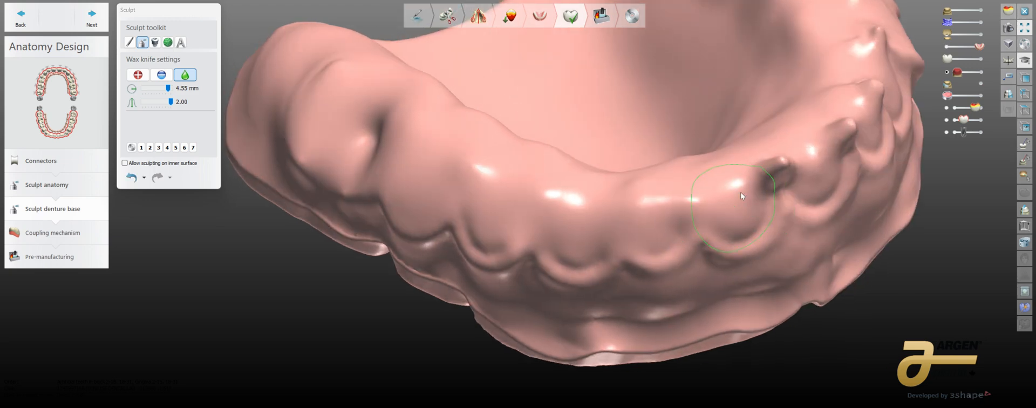
right_drag(792, 179, 688, 212)
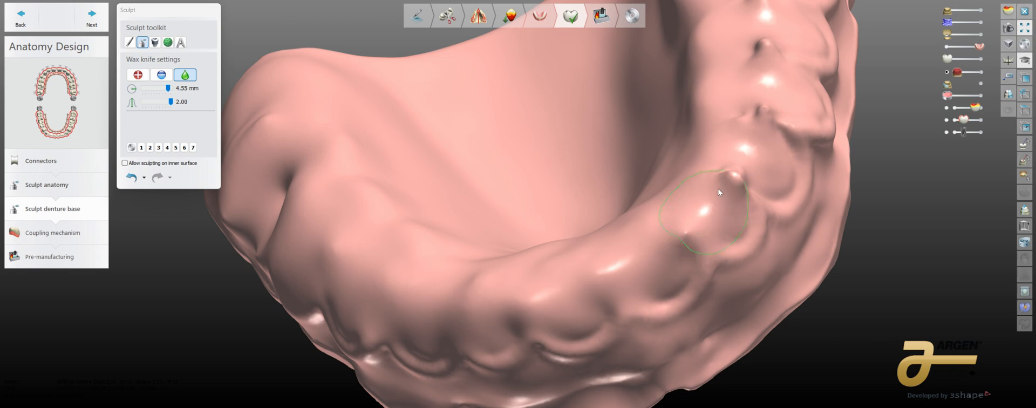
right_drag(751, 102, 696, 209)
scroll(680, 215, up, 3)
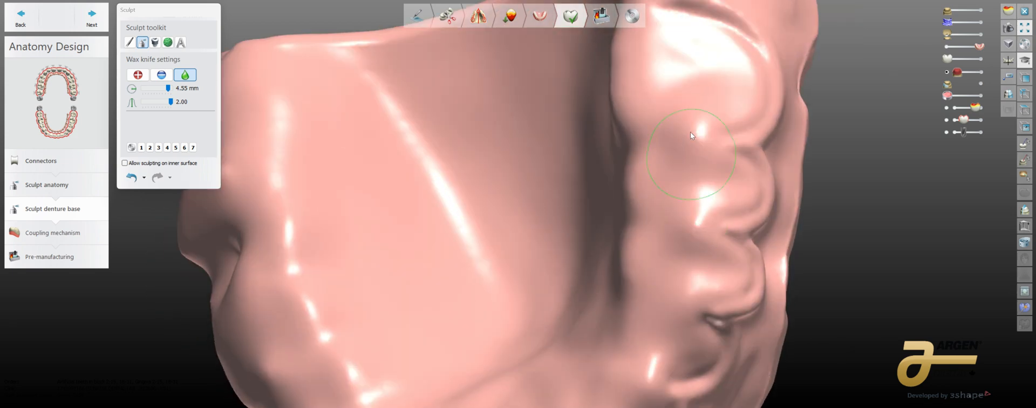
- Examine the tissue side of the denture base and the edge of its flange from several angles
scroll(691, 132, down, 5)
scroll(694, 167, up, 3)
mouse_move(659, 205)
right_down()
mouse_move(664, 245)
mouse_move(588, 313)
mouse_move(587, 293)
mouse_move(541, 302)
mouse_move(649, 208)
mouse_move(623, 166)
mouse_move(612, 197)
mouse_move(631, 253)
mouse_move(624, 198)
mouse_move(601, 220)
mouse_move(533, 177)
mouse_move(705, 173)
mouse_move(709, 210)
right_up()
scroll(572, 206, up, 5)
scroll(572, 206, down, 5)
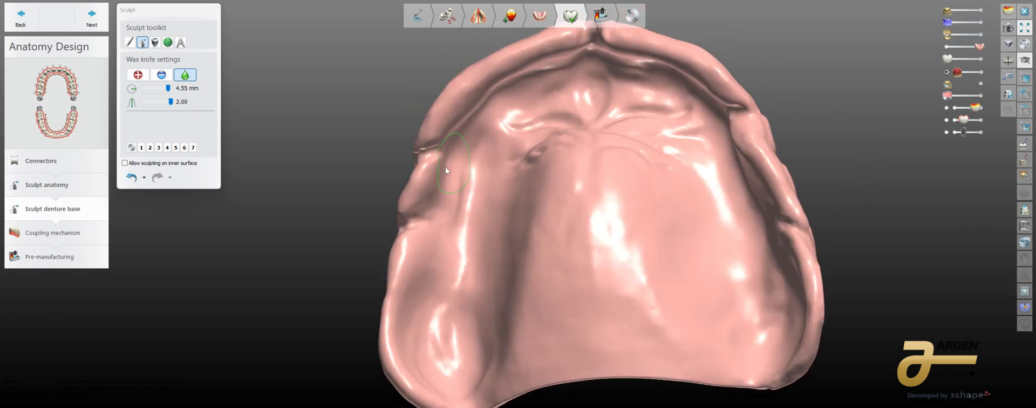
right_drag(423, 357, 563, 253)
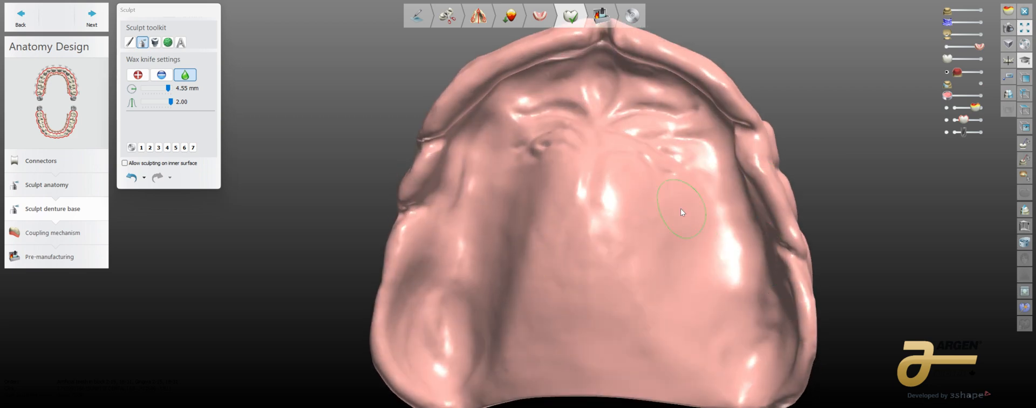
right_drag(681, 208, 550, 270)
scroll(551, 270, up, 3)
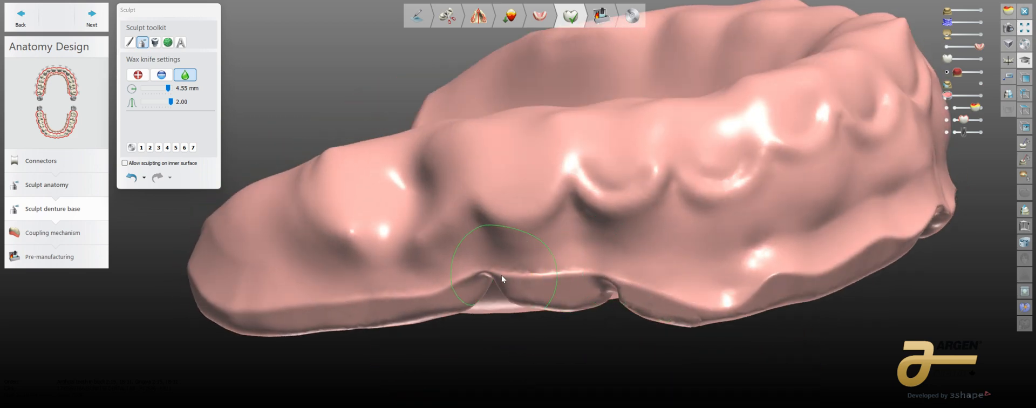
- Smooth the outer flange around the arch using a wax knife radius of 3.20 mm and strength of 1.40
key(5)
mouse_move(326, 233)
right_down()
mouse_move(346, 211)
mouse_move(367, 217)
right_up()
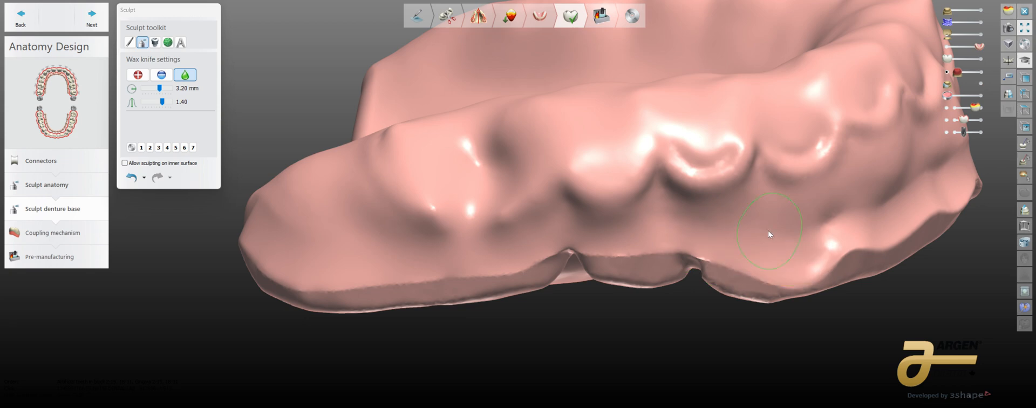
mouse_move(769, 231)
right_down()
mouse_move(654, 229)
mouse_move(720, 202)
mouse_move(685, 199)
right_up()
right_drag(828, 134, 703, 198)
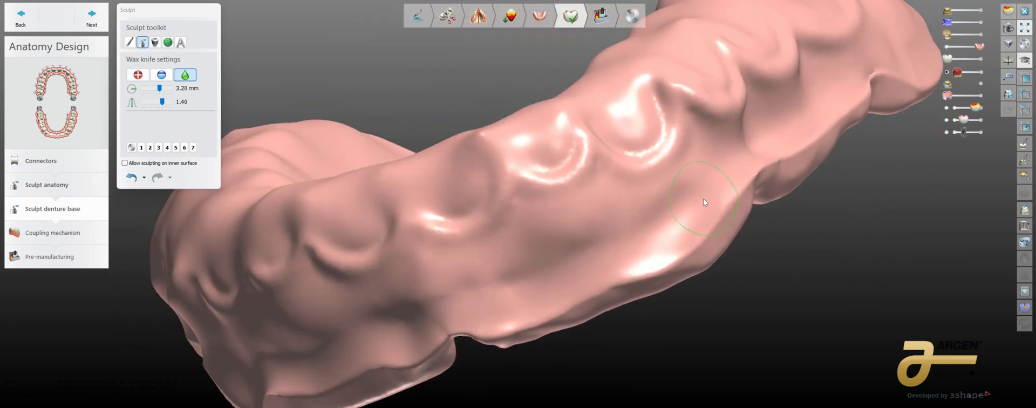
right_drag(848, 91, 718, 168)
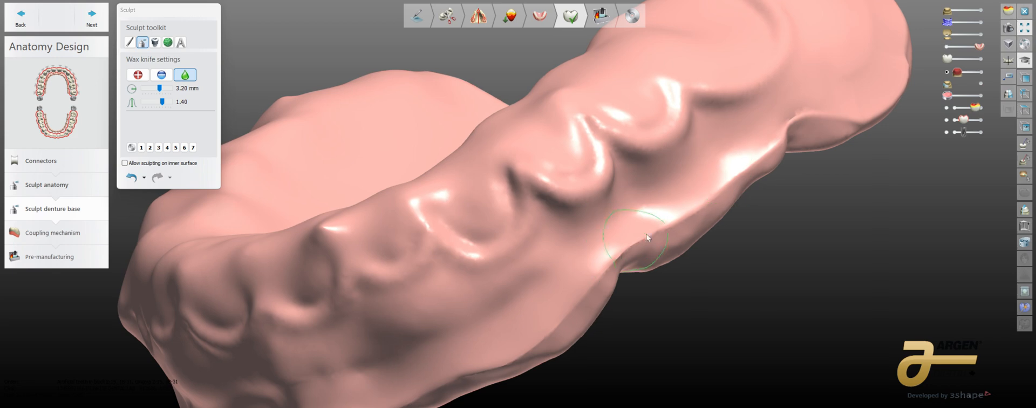
mouse_move(890, 76)
right_down()
mouse_move(851, 98)
mouse_move(860, 80)
right_up()
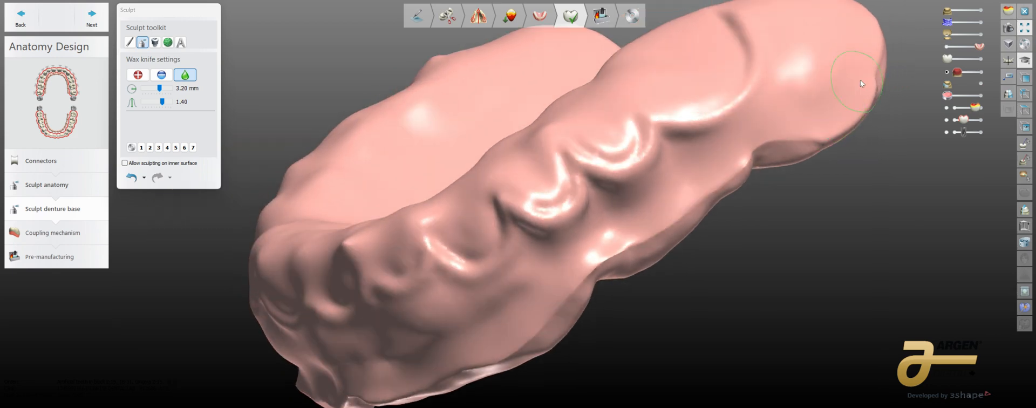
- Allow sculpting on the inner surface and try smoothing the bumps on the tissue side of the base
right_drag(804, 105, 721, 157)
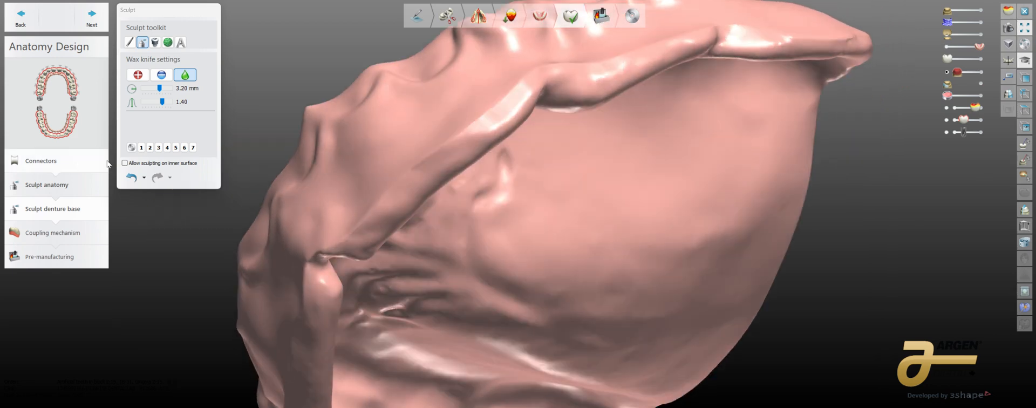
click(125, 163)
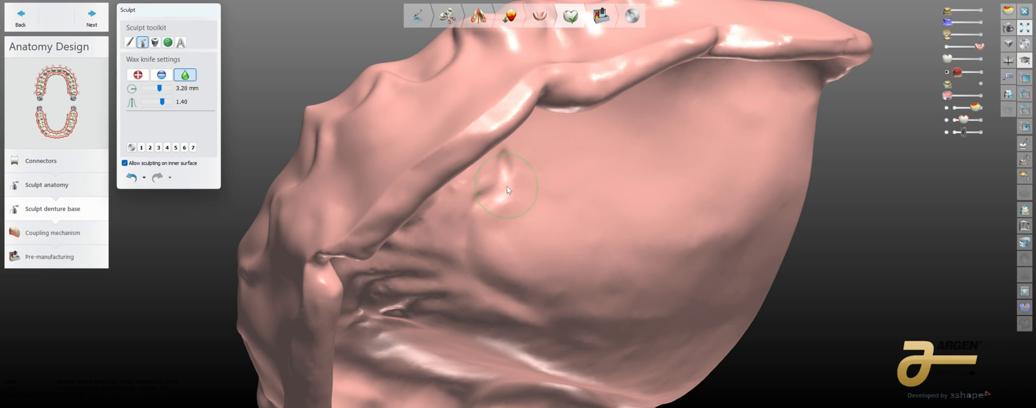
right_drag(564, 189, 488, 235)
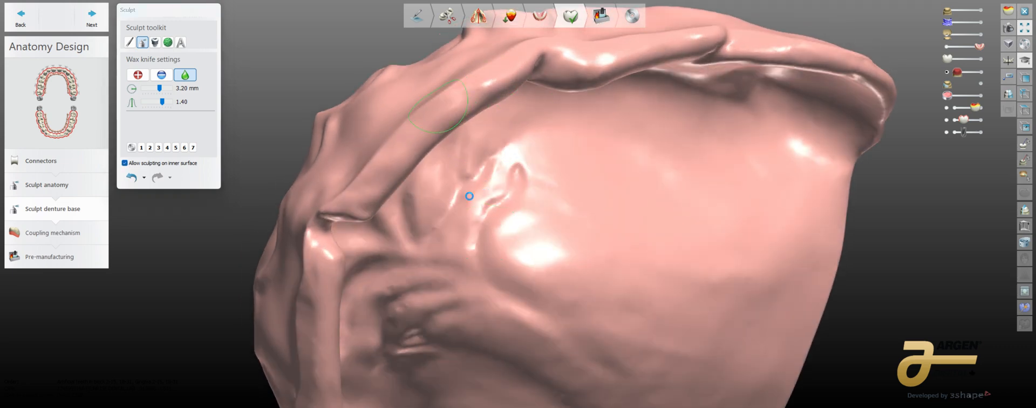
right_drag(463, 194, 470, 124)
drag(525, 185, 515, 205)
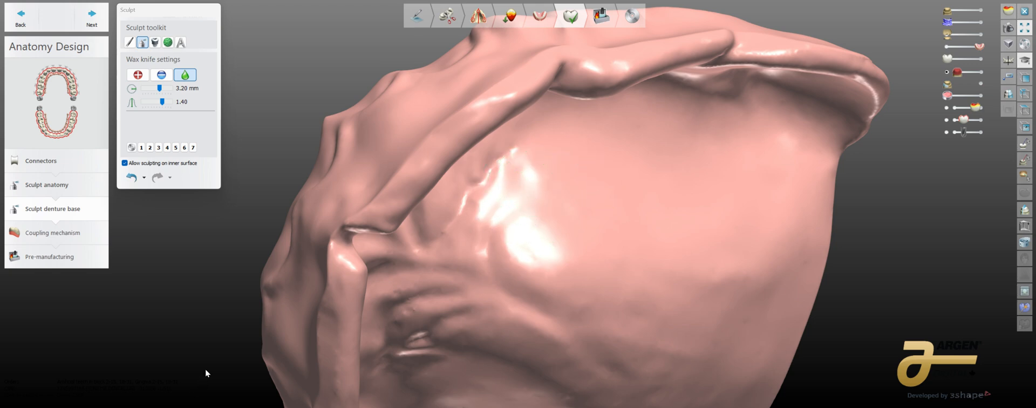
key(ctrl+z)
- Smooth the posterior flange border using a wax knife radius of 2.30 mm and strength of 1.00
right_drag(206, 370, 532, 302)
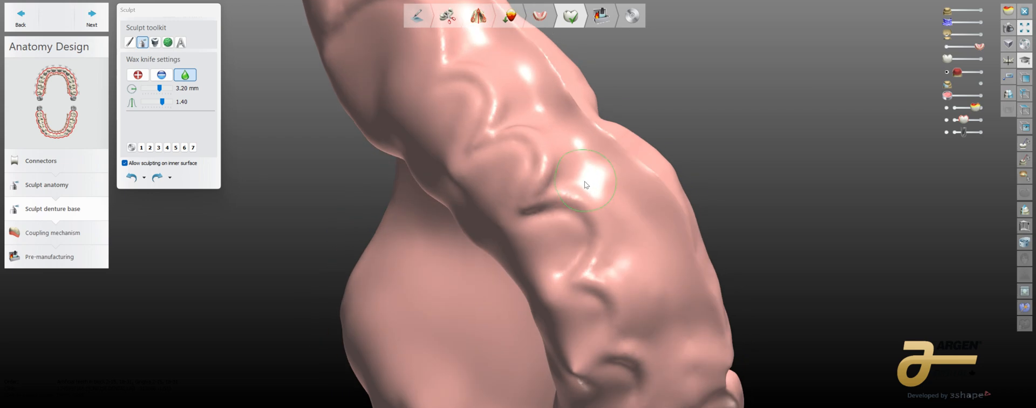
mouse_move(587, 185)
right_down()
mouse_move(610, 216)
mouse_move(540, 283)
right_up()
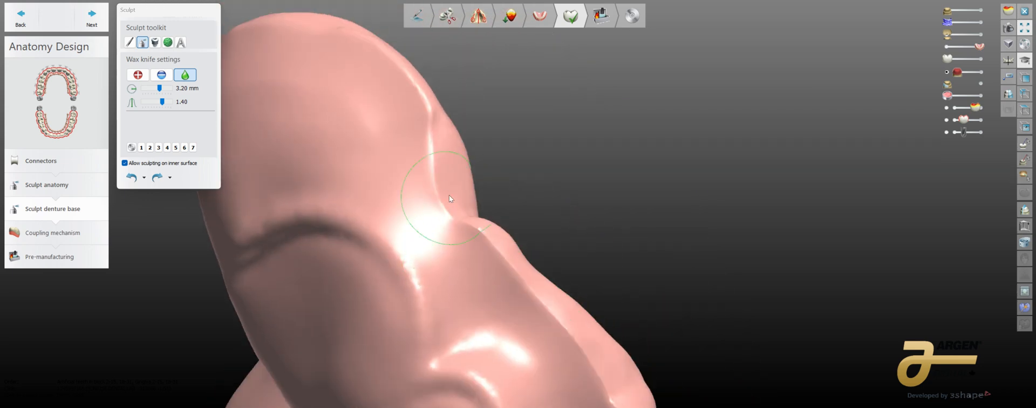
key(6)
key(5)
mouse_move(403, 91)
mouse_down()
mouse_move(429, 154)
mouse_move(424, 122)
mouse_move(433, 195)
mouse_up()
mouse_move(448, 253)
middle_down()
mouse_move(416, 170)
mouse_move(394, 172)
middle_up()
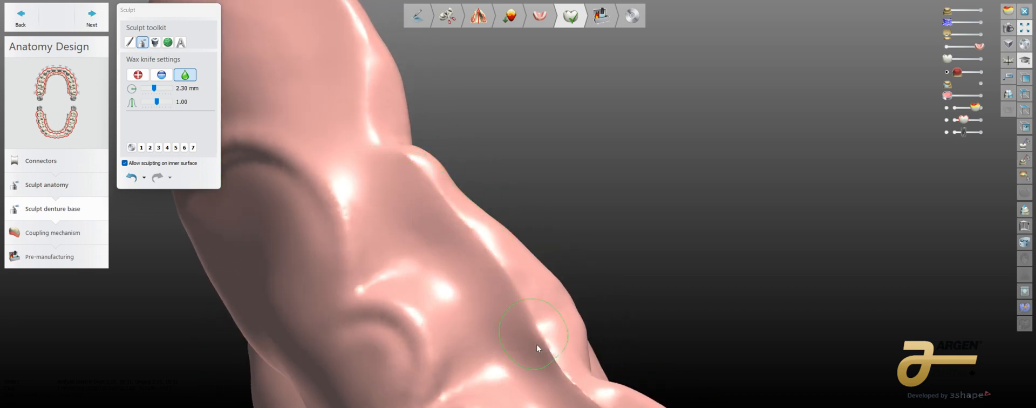
- Continue smoothing the flange border forward from the posterior section to the front midline notch
mouse_move(452, 295)
middle_down()
mouse_move(461, 219)
mouse_move(410, 170)
middle_up()
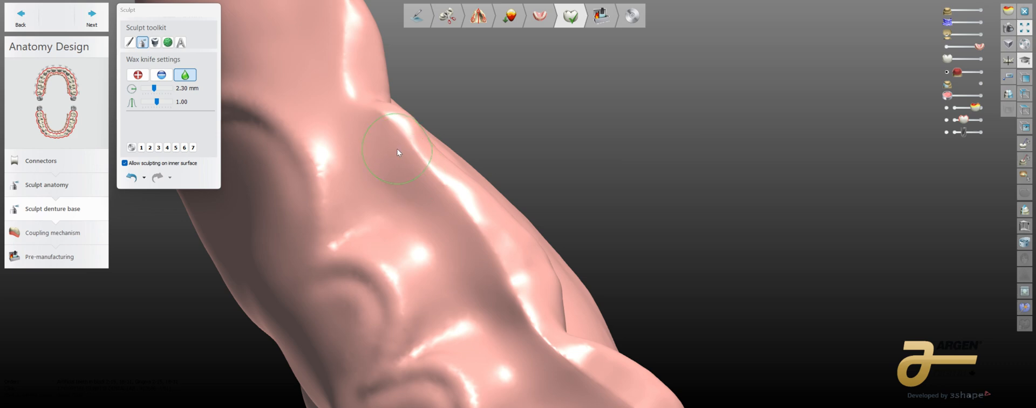
middle_drag(515, 293, 475, 176)
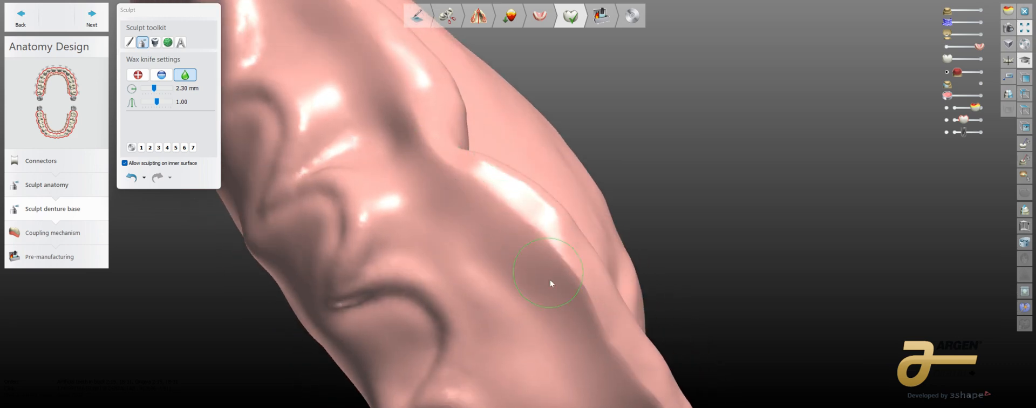
mouse_move(550, 279)
middle_down()
mouse_move(517, 190)
mouse_move(472, 147)
middle_up()
middle_drag(528, 189, 347, 120)
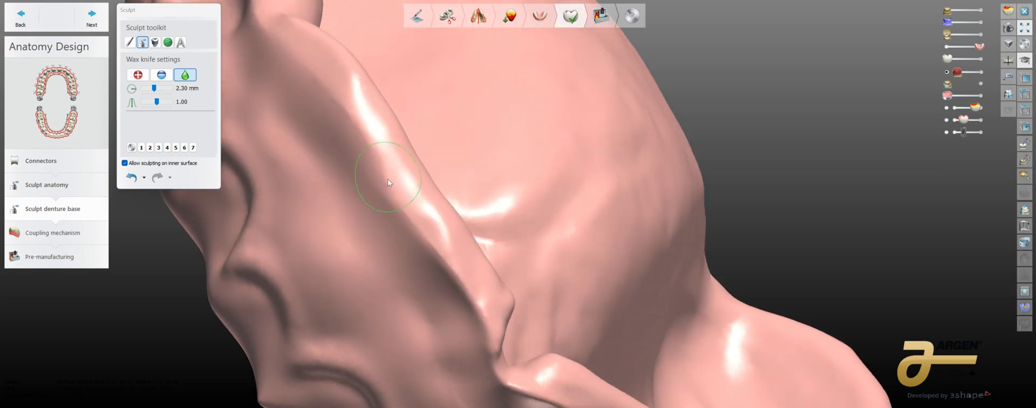
right_drag(409, 241, 404, 205)
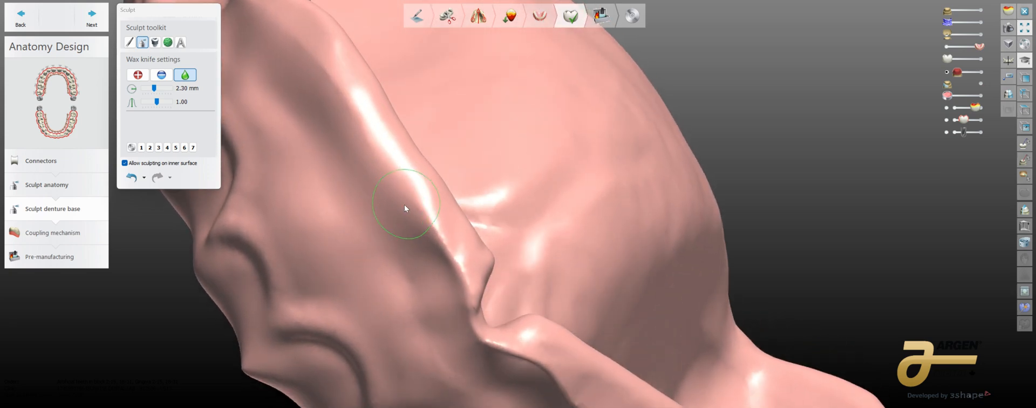
mouse_move(424, 261)
right_down()
mouse_move(481, 99)
mouse_move(415, 160)
mouse_move(410, 128)
right_up()
- Set the wax knife to 1.85 mm radius and 0.80 strength and smooth the rough flange edge between the notches
ctrl+shift+scroll(410, 128, down, 2)
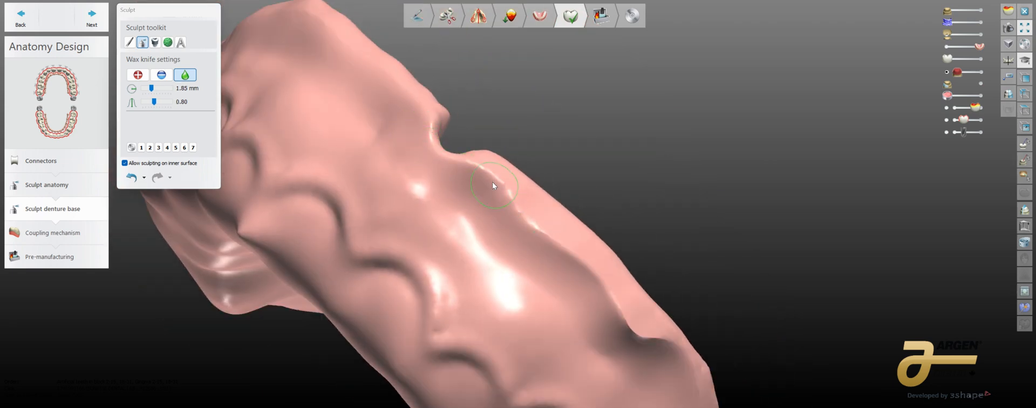
drag(504, 186, 535, 221)
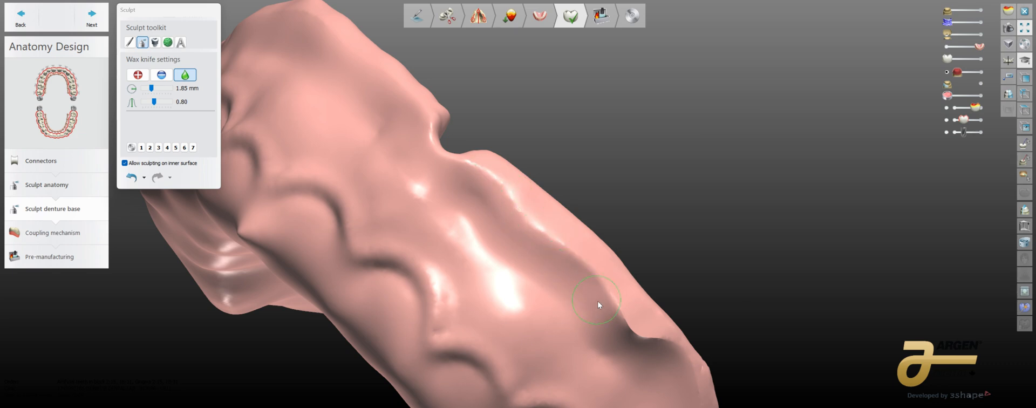
mouse_move(598, 304)
right_down()
mouse_move(522, 289)
mouse_move(462, 195)
right_up()
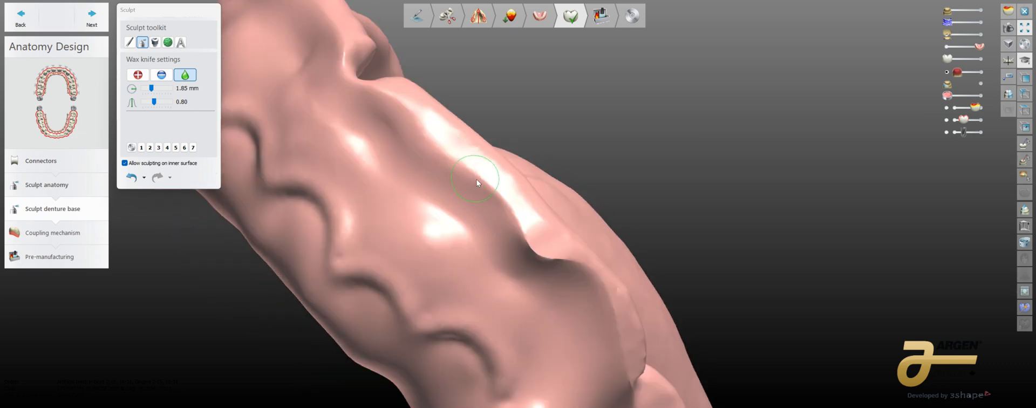
drag(478, 179, 548, 261)
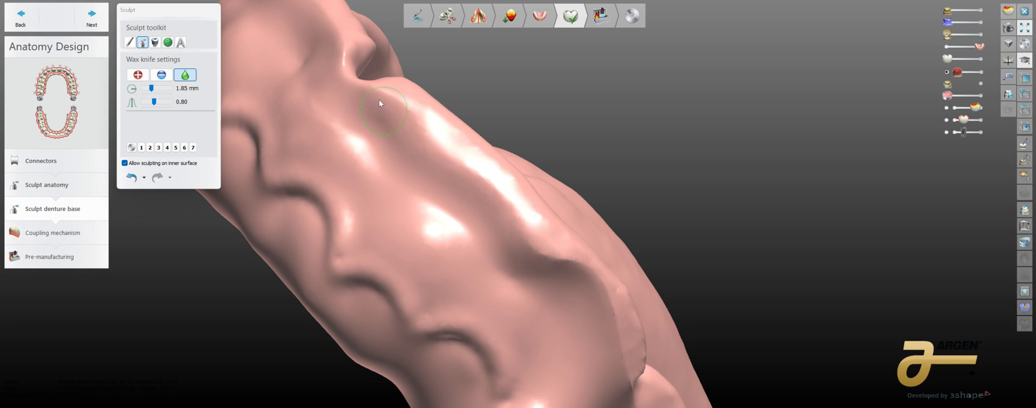
mouse_move(556, 274)
right_down()
mouse_move(462, 206)
mouse_move(494, 157)
right_up()
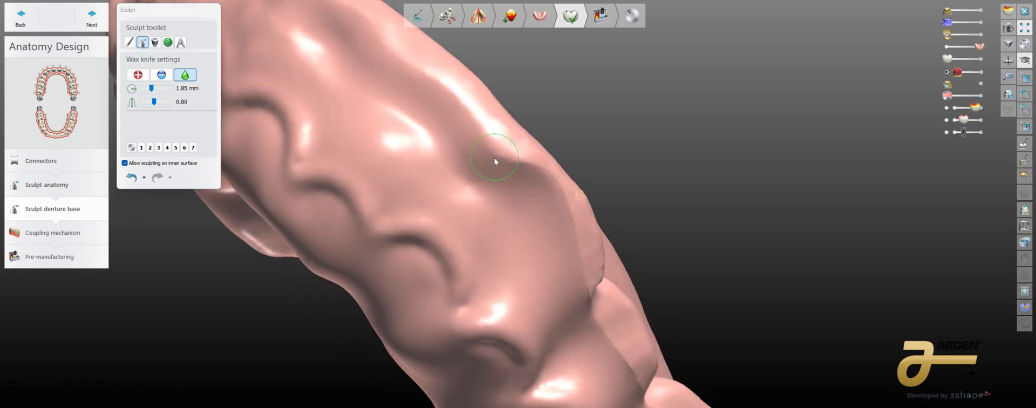
- Smooth the flange border and its notches around the remaining side up to the posterior end
mouse_move(578, 244)
right_down()
mouse_move(482, 199)
mouse_move(517, 310)
mouse_move(518, 272)
mouse_move(502, 283)
right_up()
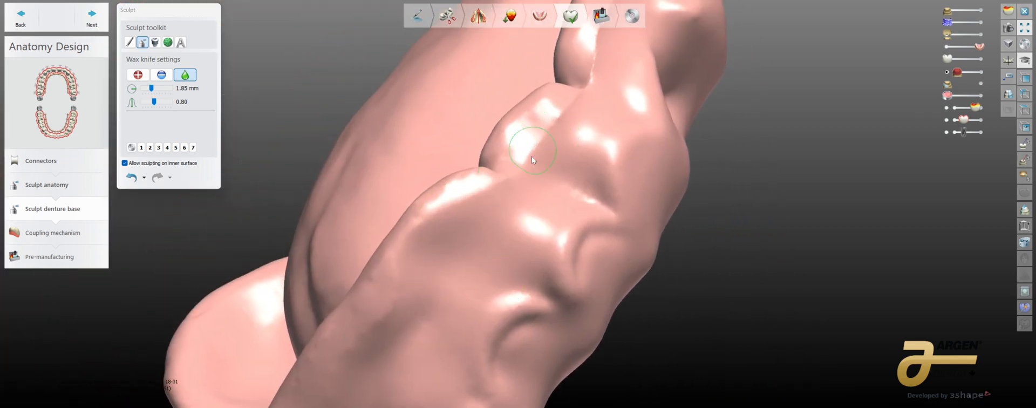
mouse_move(542, 139)
right_down()
mouse_move(466, 304)
mouse_move(436, 313)
right_up()
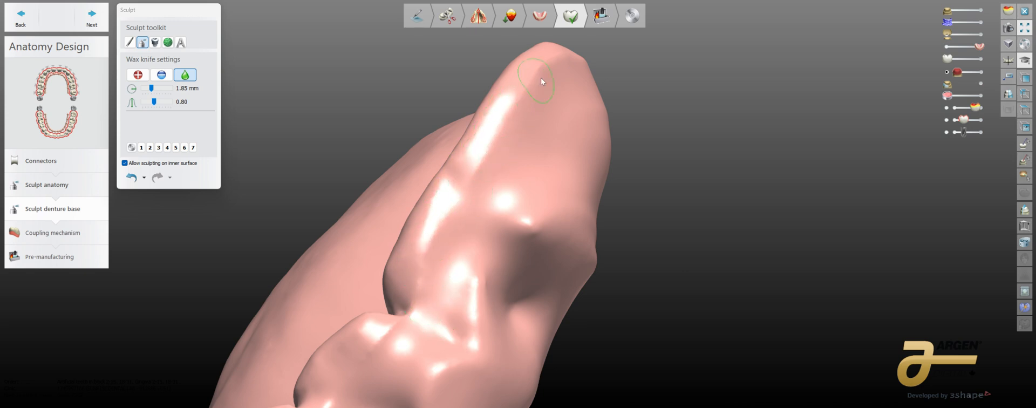
click(403, 316)
scroll(507, 199, down, 10)
right_drag(394, 301, 439, 268)
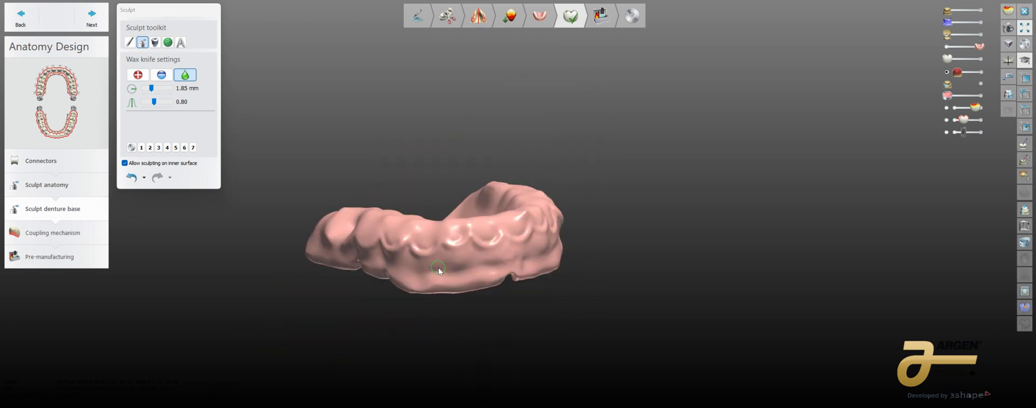
- Show the teeth on the denture base to judge the gum surface around them
click(981, 58)
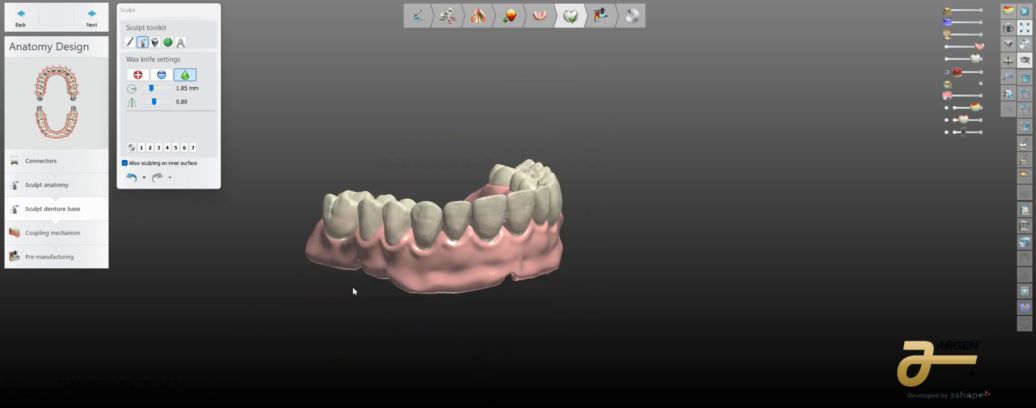
right_drag(354, 292, 483, 296)
scroll(452, 280, up, 5)
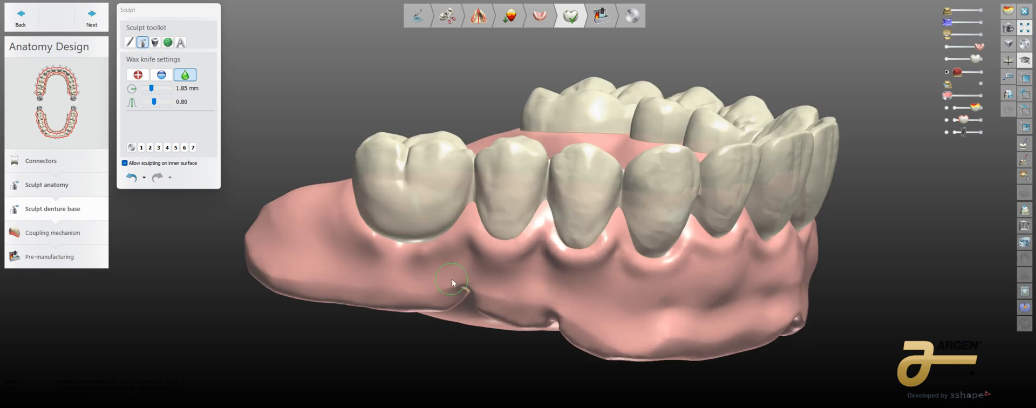
scroll(406, 253, up, 3)
- Set the wax knife to 3.20 mm radius and 1.40 strength and smooth the outer gum surface below the posterior teeth
key(3)
right_drag(317, 225, 373, 223)
scroll(338, 210, down, 4)
right_drag(487, 227, 476, 199)
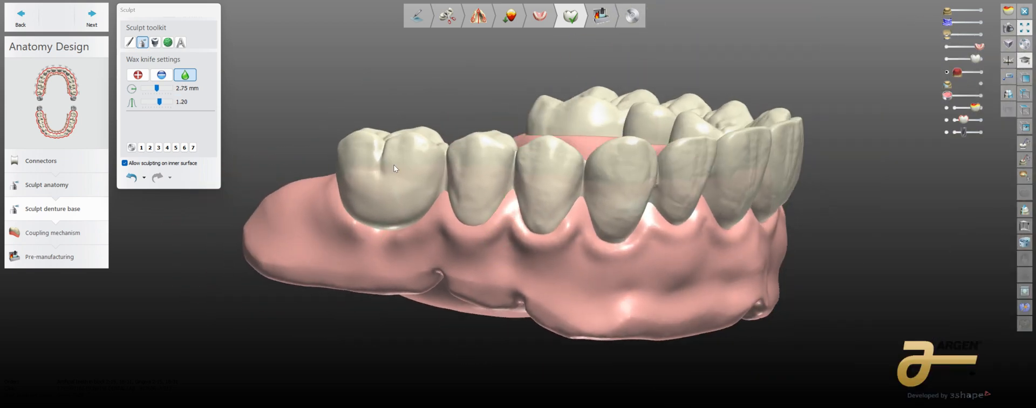
key(4)
ctrl+scroll(326, 177, down, 1)
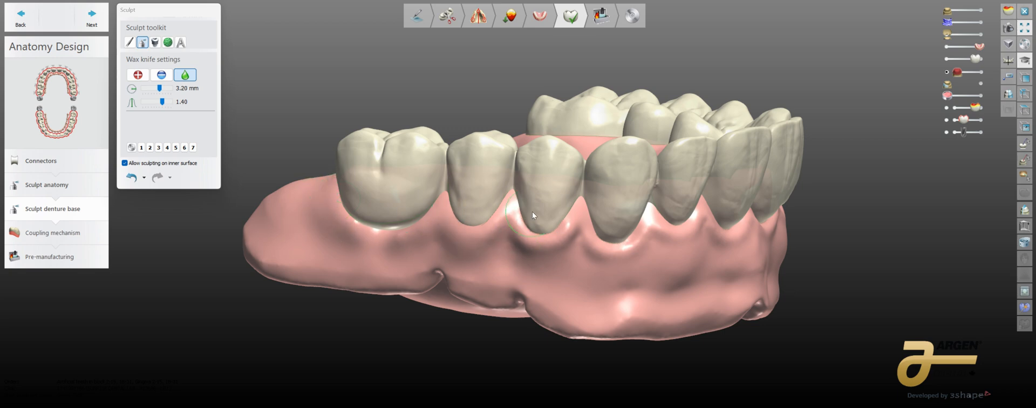
right_drag(549, 255, 540, 229)
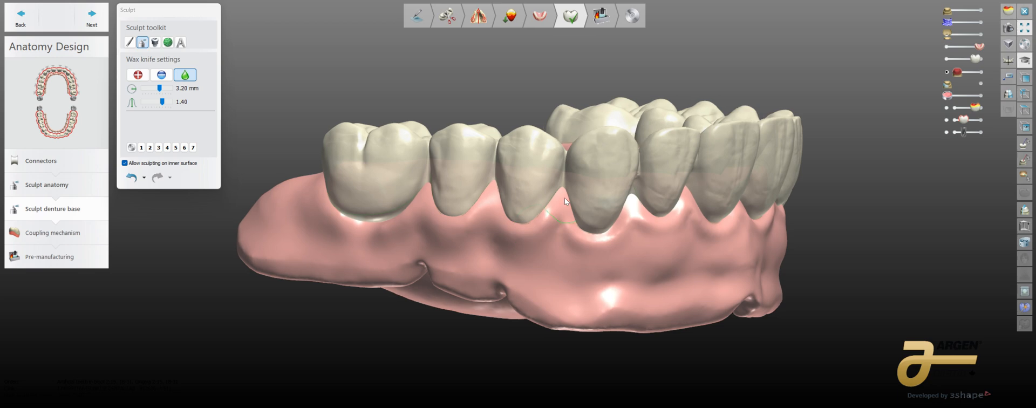
mouse_move(564, 197)
right_down()
mouse_move(530, 224)
mouse_move(553, 228)
mouse_move(533, 221)
right_up()
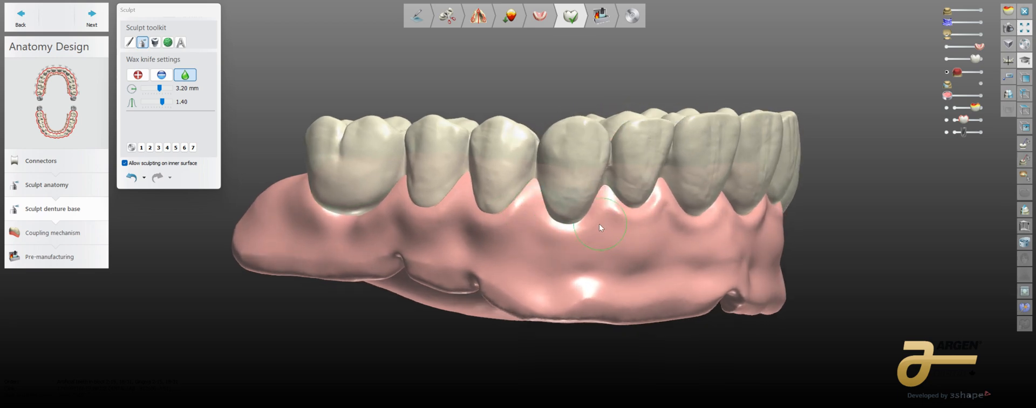
- Continue smoothing the outer gum surface across the front teeth and along the opposite side to the molar
mouse_move(599, 225)
right_down()
mouse_move(520, 169)
mouse_move(645, 116)
mouse_move(562, 157)
right_up()
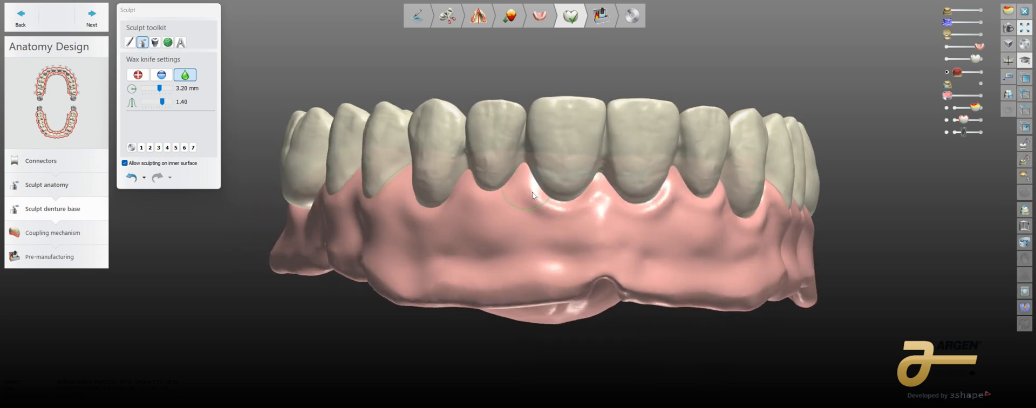
right_drag(627, 124, 581, 143)
right_drag(668, 115, 612, 161)
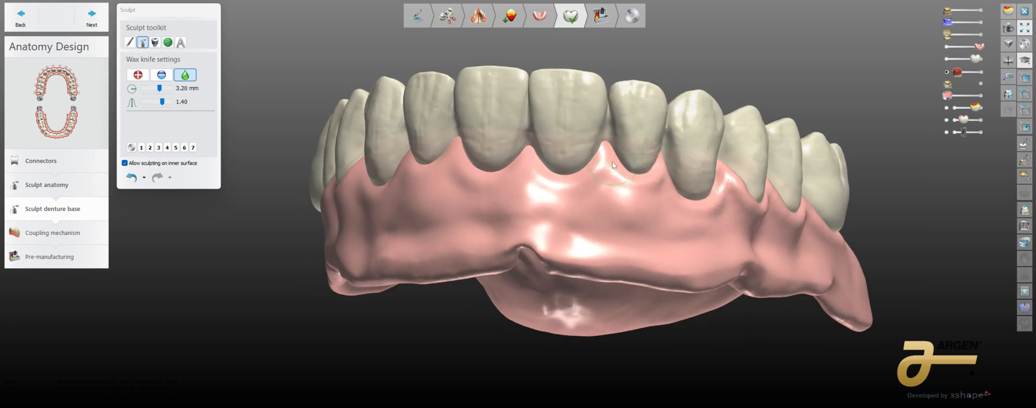
right_drag(681, 166, 634, 151)
right_drag(645, 186, 631, 149)
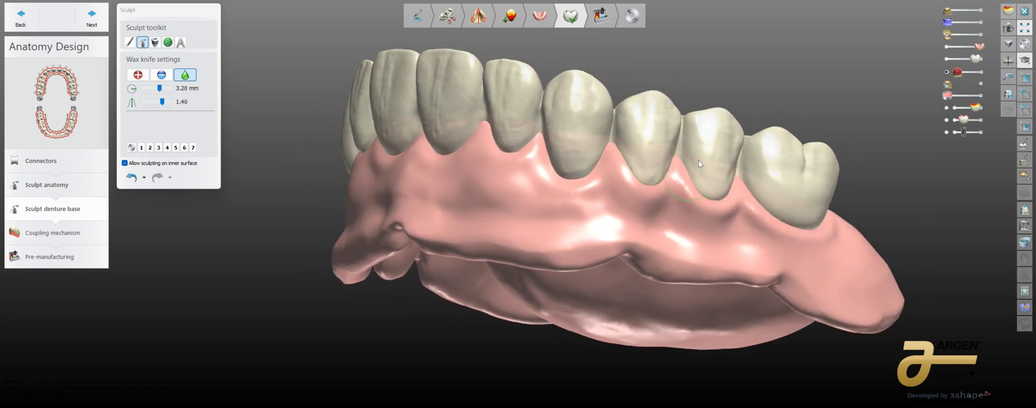
right_drag(699, 160, 649, 152)
right_drag(727, 200, 650, 189)
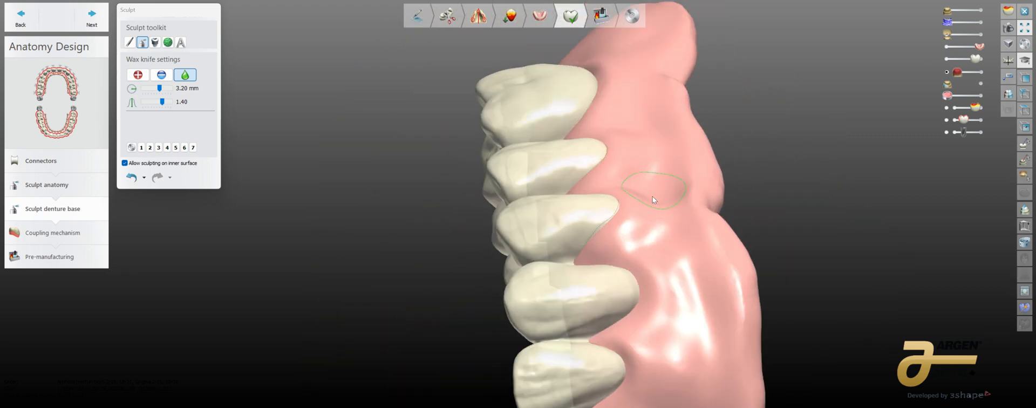
- Try to fill out the hollows in the gum beside the posterior teeth by morphing with radii of 4.13 mm and 5.11 mm
click(130, 43)
right_drag(616, 165, 643, 243)
shift+scroll(642, 243, up, 5)
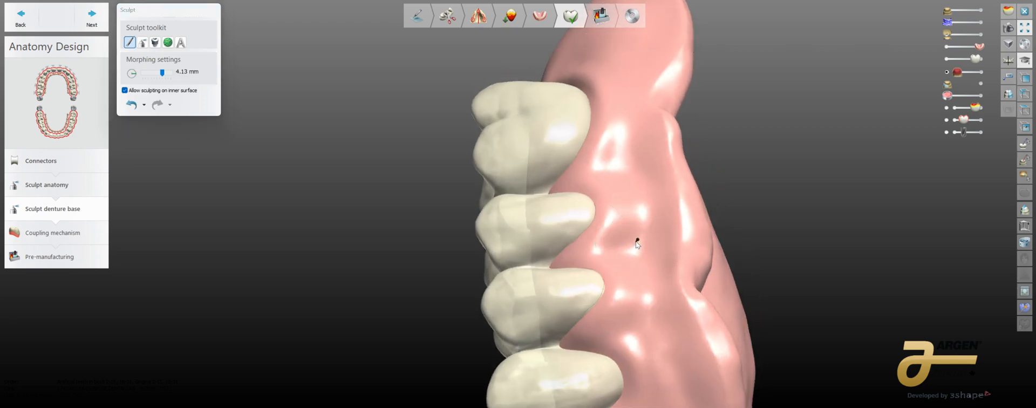
drag(637, 244, 636, 249)
shift+scroll(636, 249, up, 2)
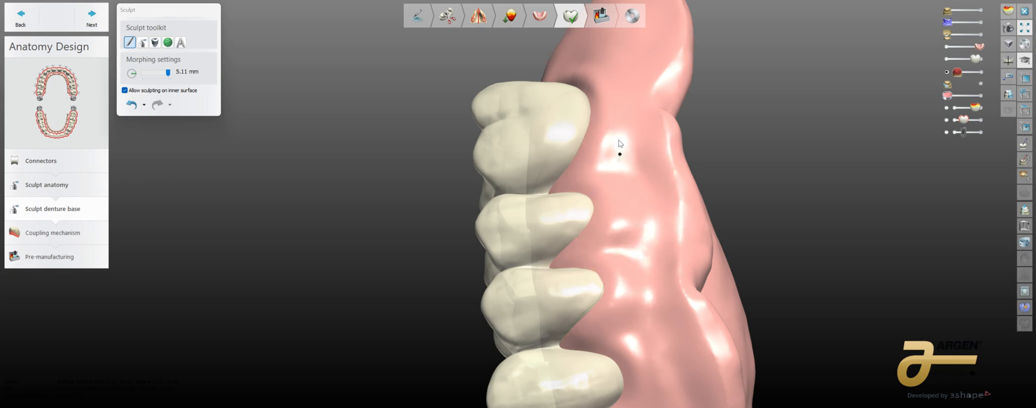
right_drag(618, 88, 624, 106)
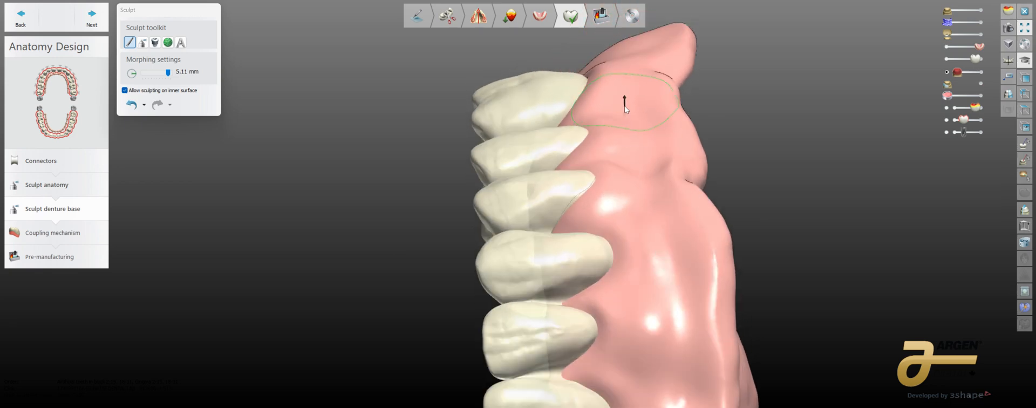
right_drag(639, 158, 662, 193)
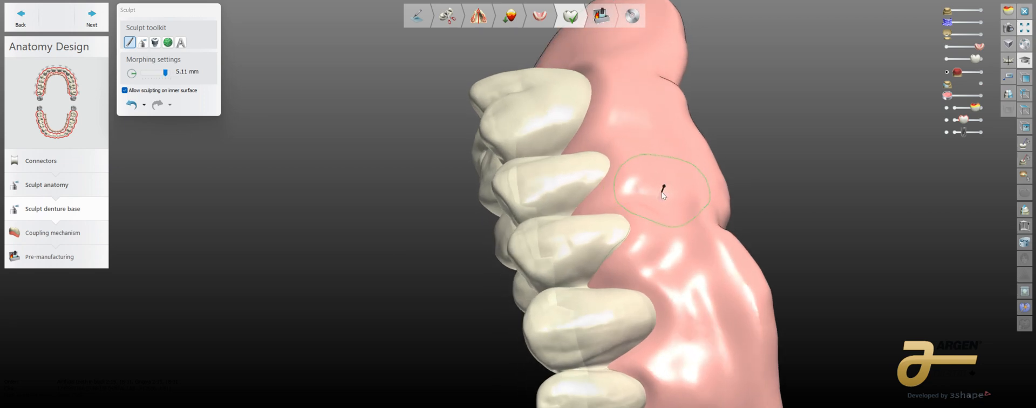
shift+scroll(664, 197, down, 2)
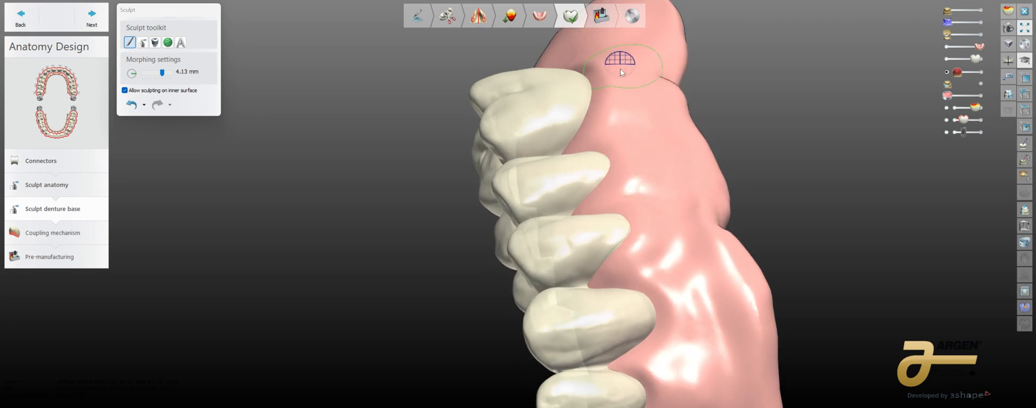
- Inspect the inner surface of the denture base and undo the last morphing strokes
mouse_move(682, 270)
right_down()
mouse_move(572, 254)
mouse_move(660, 191)
mouse_move(685, 215)
right_up()
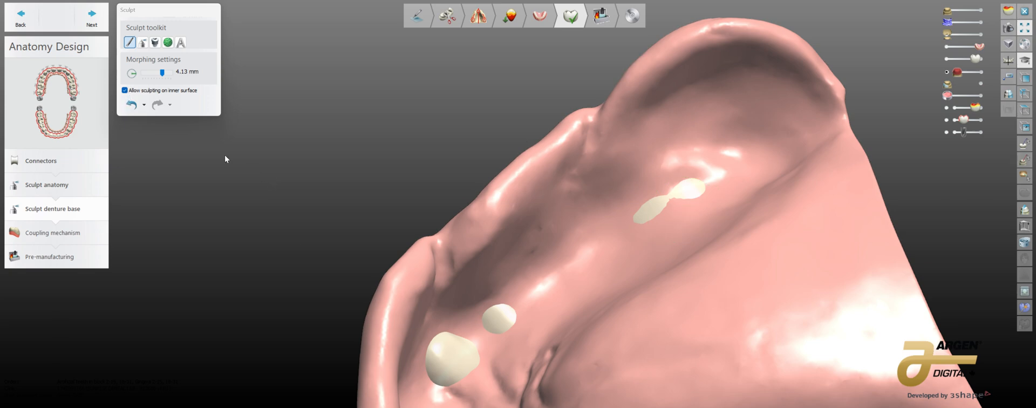
right_drag(629, 184, 605, 185)
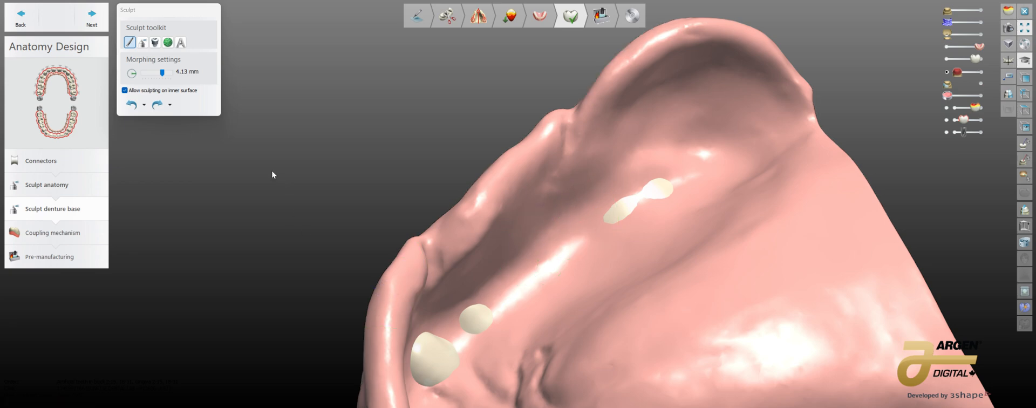
right_drag(519, 211, 297, 134)
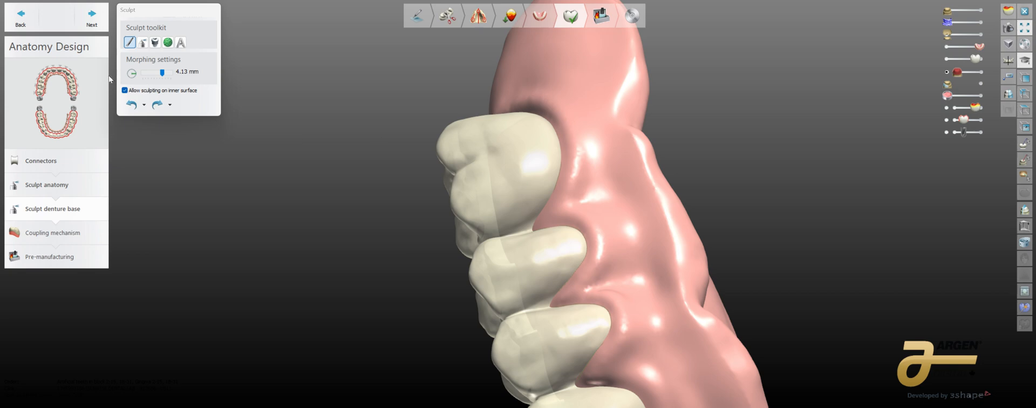
- Disallow sculpting on the inner surface and morph the outer gum beside the molar and premolar with a 4.62 mm radius
click(124, 90)
right_drag(525, 235, 521, 241)
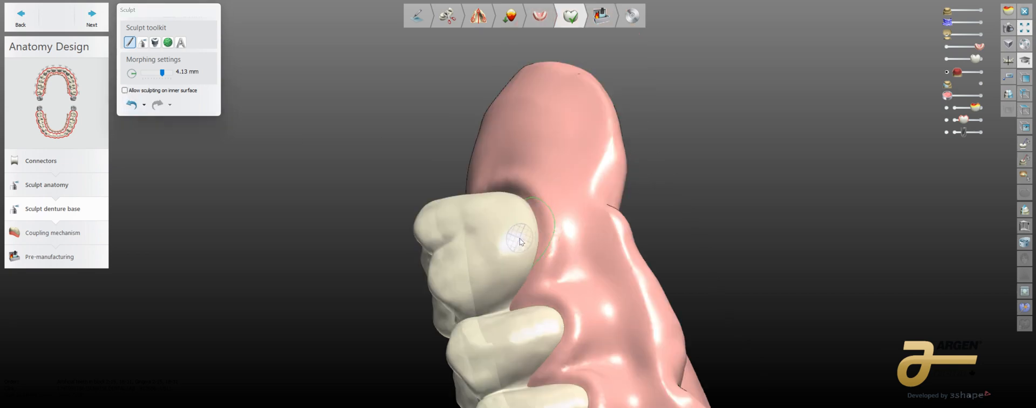
ctrl+scroll(583, 258, up, 2)
drag(583, 254, 599, 276)
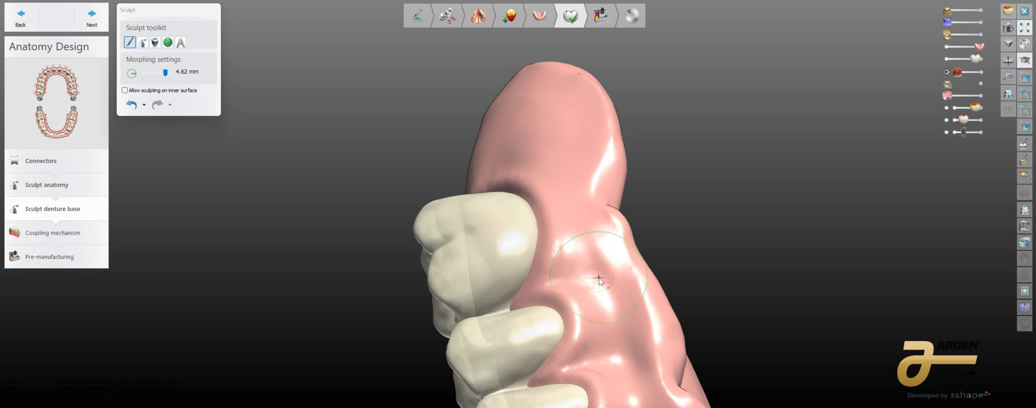
middle_drag(599, 278, 589, 231)
drag(593, 248, 600, 276)
middle_drag(605, 289, 608, 243)
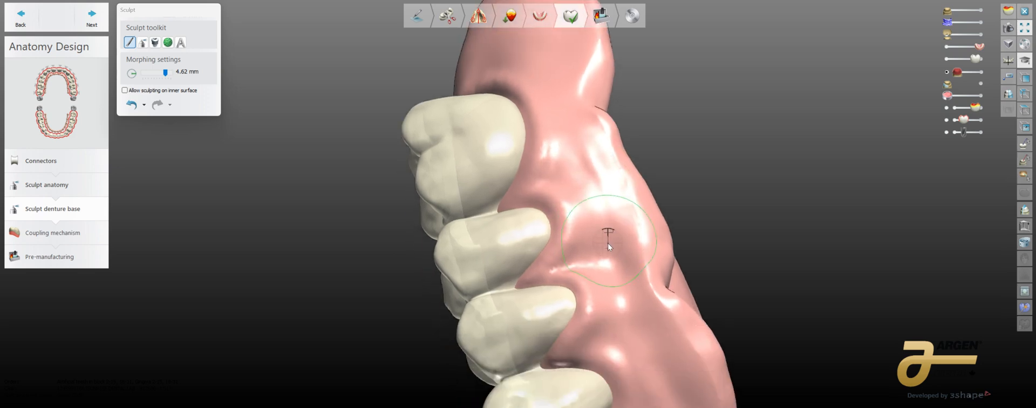
- Set the morphing radius to 4.13 mm and even out the outer gum beside the premolars and further forward
ctrl+scroll(603, 257, down, 2)
drag(602, 256, 602, 256)
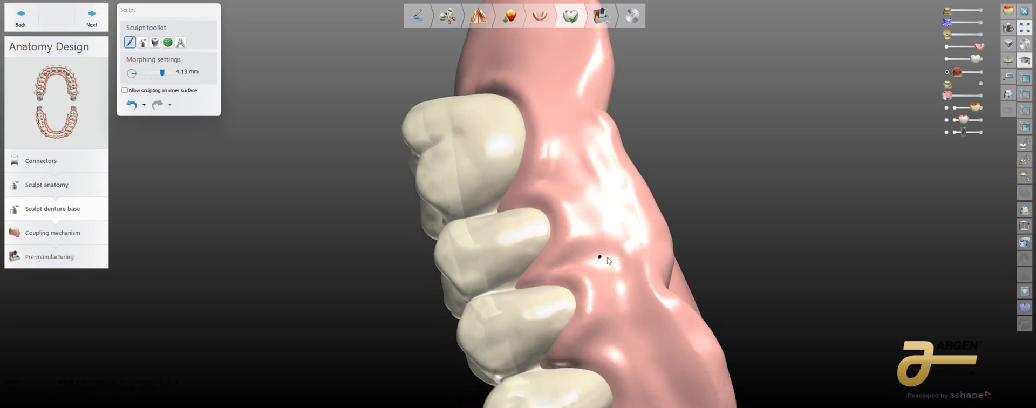
right_drag(611, 286, 610, 269)
drag(615, 280, 614, 275)
drag(605, 233, 606, 237)
right_drag(609, 258, 614, 210)
mouse_move(630, 312)
right_down()
mouse_move(625, 259)
mouse_move(616, 284)
mouse_move(629, 232)
mouse_move(613, 290)
mouse_move(630, 279)
mouse_move(636, 289)
mouse_move(629, 271)
right_up()
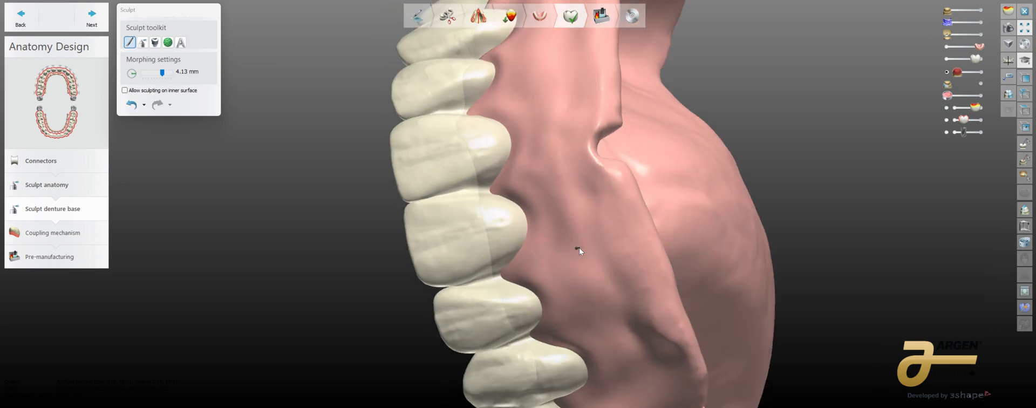
- Morph the hollows in the front flange and along the opposite side toward the molar with the 4.13 mm radius
mouse_move(579, 248)
right_down()
mouse_move(607, 301)
mouse_move(619, 294)
mouse_move(628, 251)
right_up()
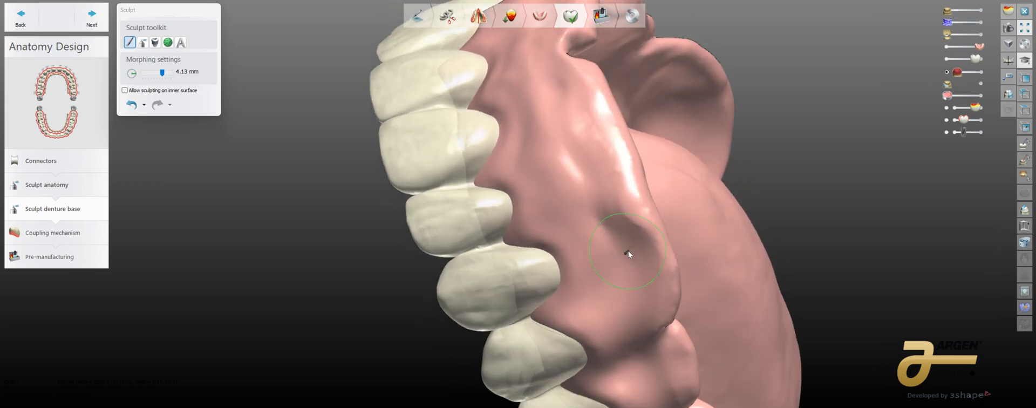
drag(619, 260, 617, 238)
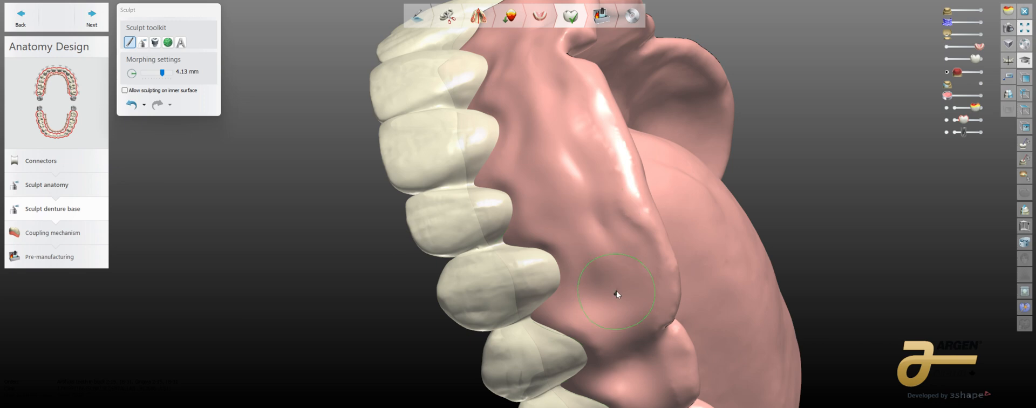
right_drag(621, 309, 626, 270)
right_drag(633, 331, 634, 285)
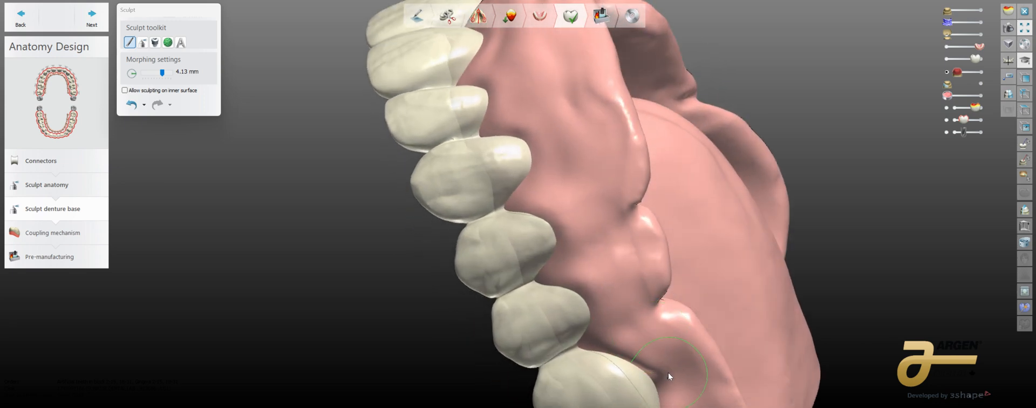
mouse_move(668, 372)
right_down()
mouse_move(681, 325)
mouse_move(644, 337)
right_up()
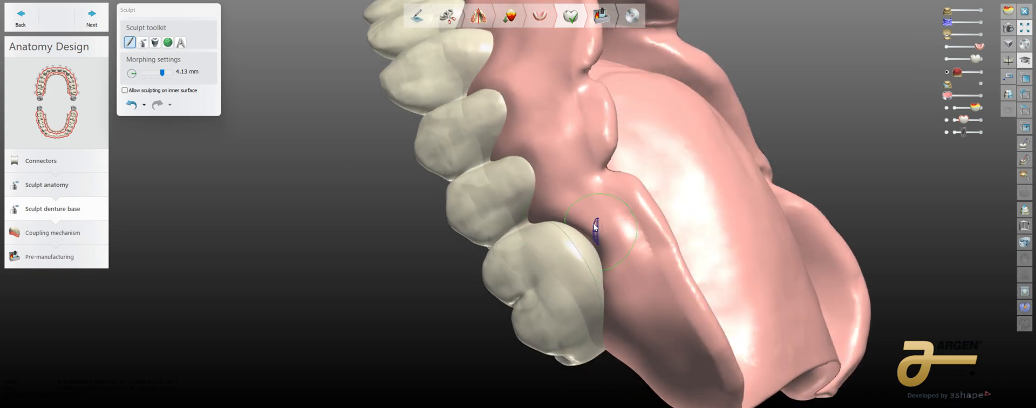
mouse_move(594, 225)
right_down()
mouse_move(605, 323)
mouse_move(595, 292)
right_up()
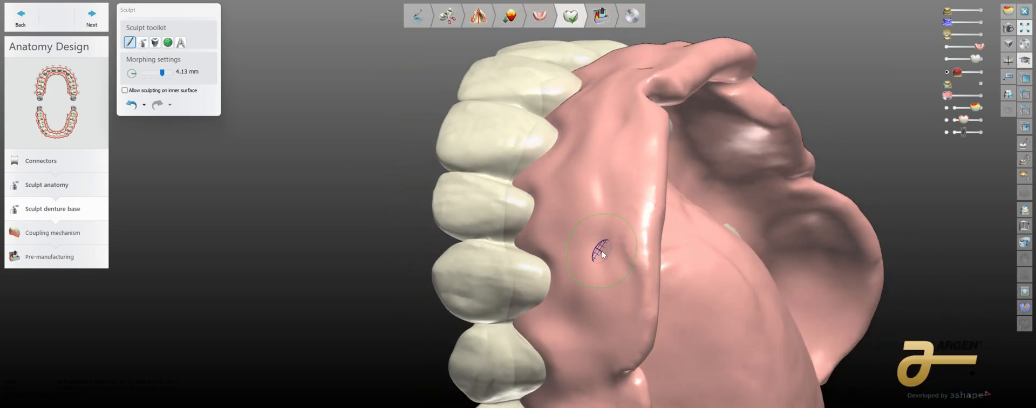
- Smooth the morphed outer gum surface around the whole arch with the wax knife at 3.20 mm radius and 1.40 strength
mouse_move(671, 250)
right_down()
mouse_move(639, 344)
mouse_move(500, 370)
right_up()
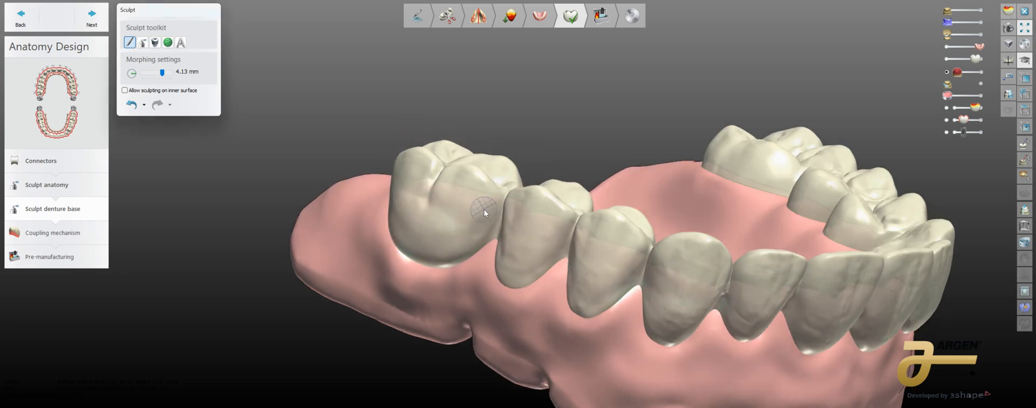
click(142, 42)
right_drag(450, 235, 445, 252)
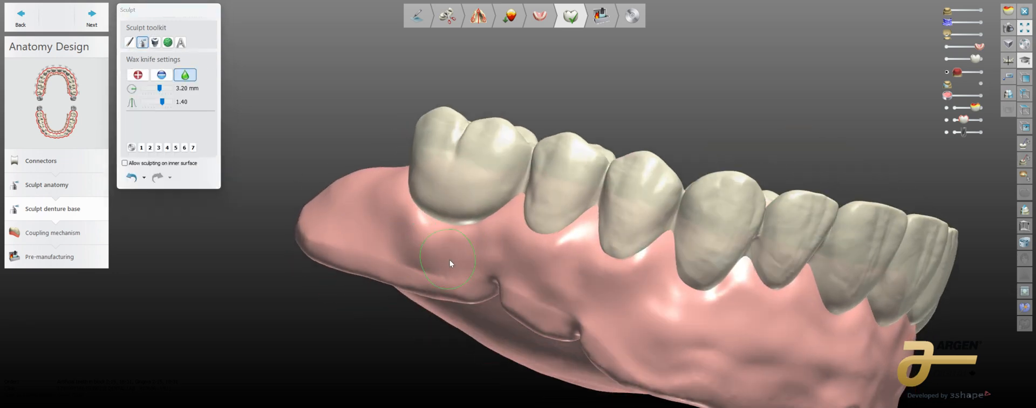
right_drag(729, 393, 545, 255)
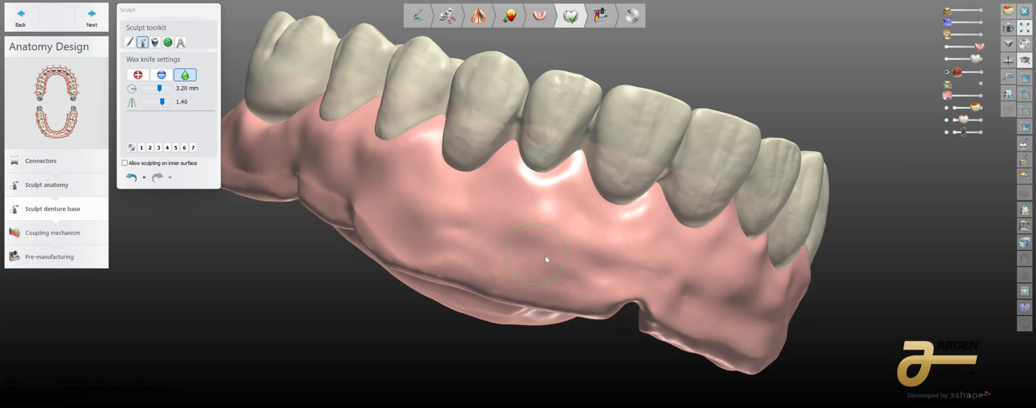
mouse_move(619, 272)
right_down()
mouse_move(688, 297)
mouse_move(536, 273)
right_up()
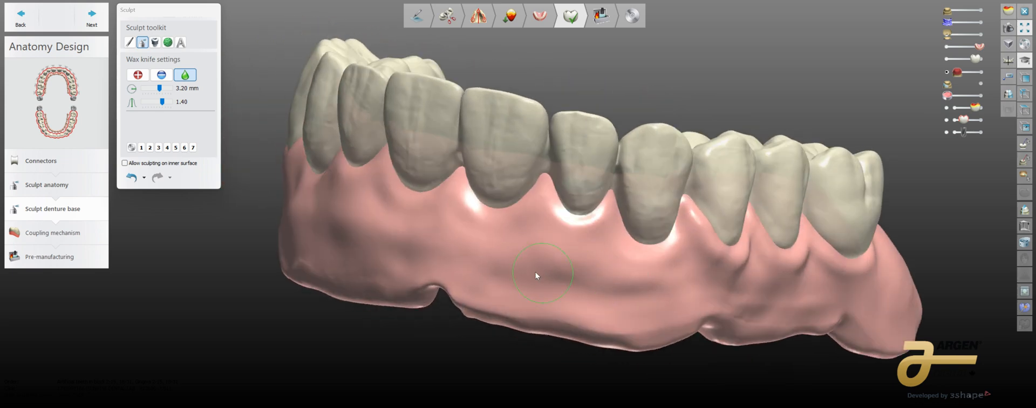
right_drag(641, 293, 634, 290)
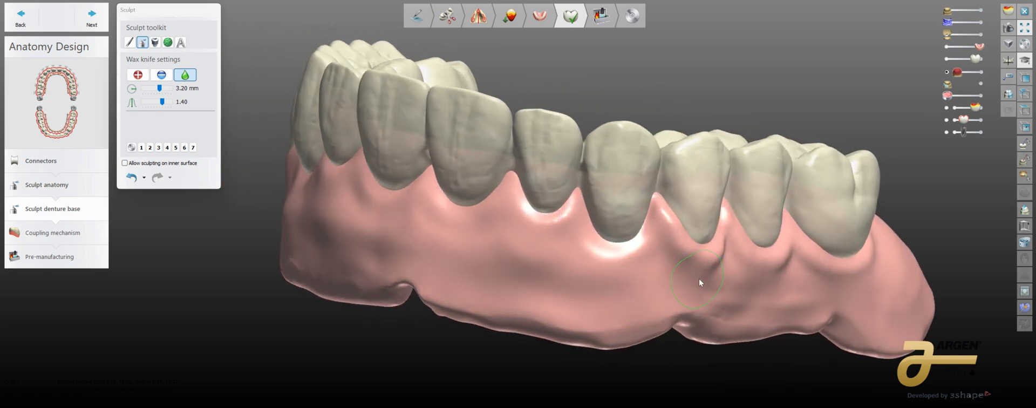
right_drag(699, 279, 638, 250)
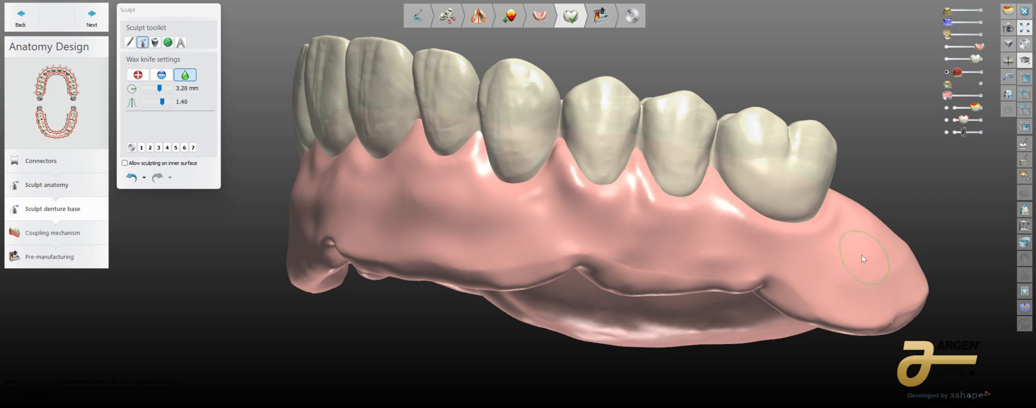
right_drag(540, 174, 595, 260)
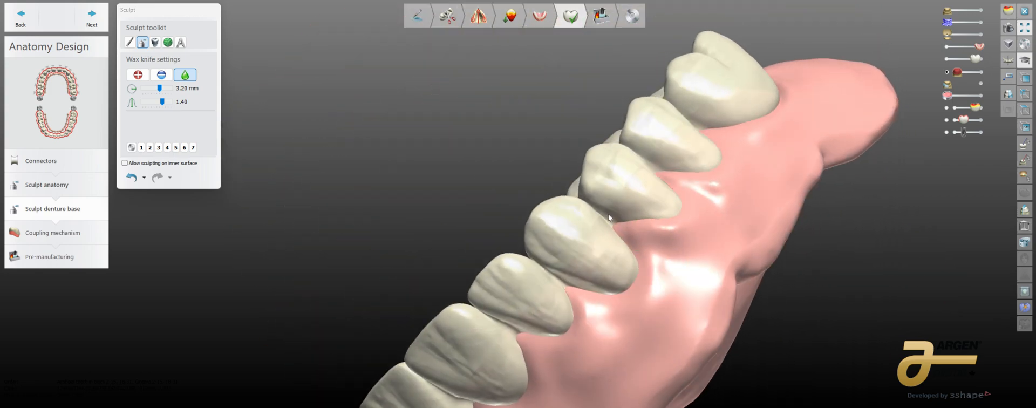
- Make the teeth fully opaque and smooth the outer gum beside the canine and incisors with the wax knife at 3.20 mm radius
mouse_move(642, 219)
right_down()
mouse_move(669, 250)
mouse_move(660, 196)
mouse_move(602, 218)
mouse_move(578, 244)
right_up()
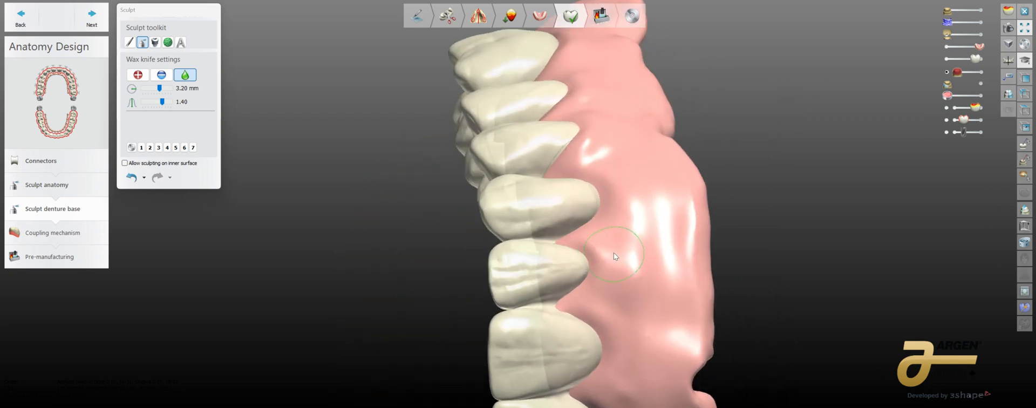
scroll(614, 252, up, 3)
drag(976, 57, 980, 58)
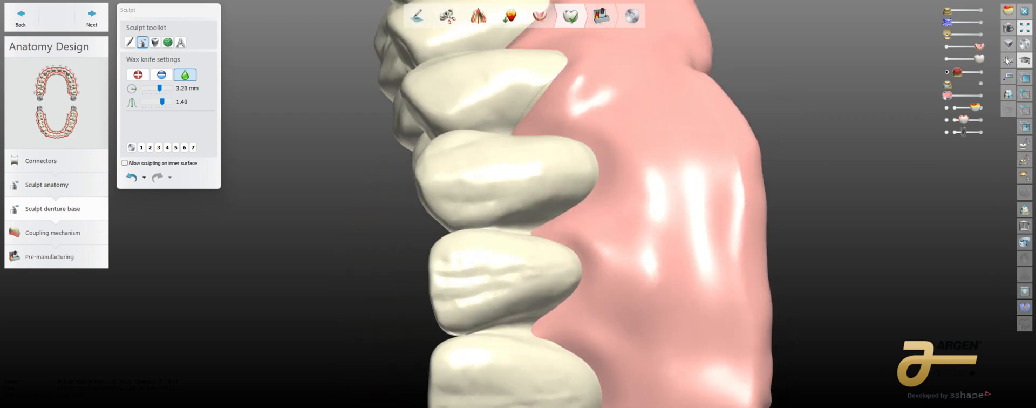
right_drag(637, 239, 656, 258)
mouse_move(641, 270)
mouse_down()
mouse_move(672, 251)
mouse_move(685, 167)
mouse_move(696, 270)
mouse_move(734, 237)
mouse_up()
right_drag(734, 237, 668, 232)
right_drag(672, 258, 666, 284)
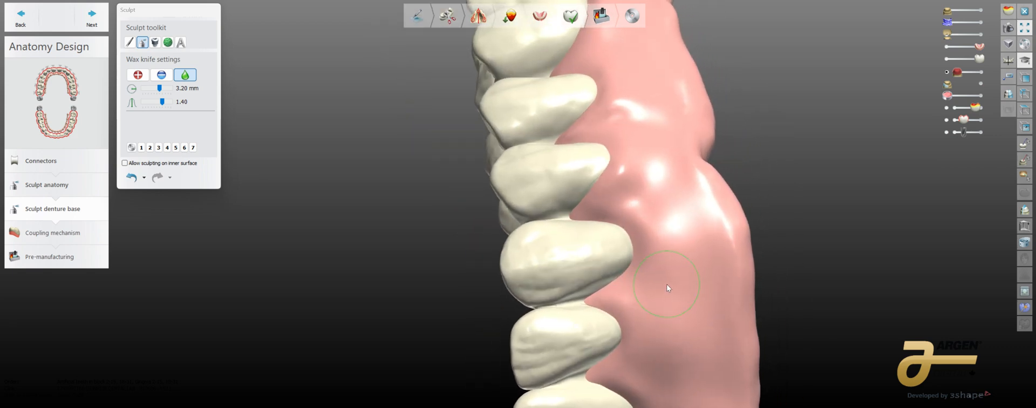
- Morph the gum between the canine, premolars and molar with the 4.13 mm radius, undoing the first attempt beside the canine
click(129, 42)
drag(577, 302, 572, 231)
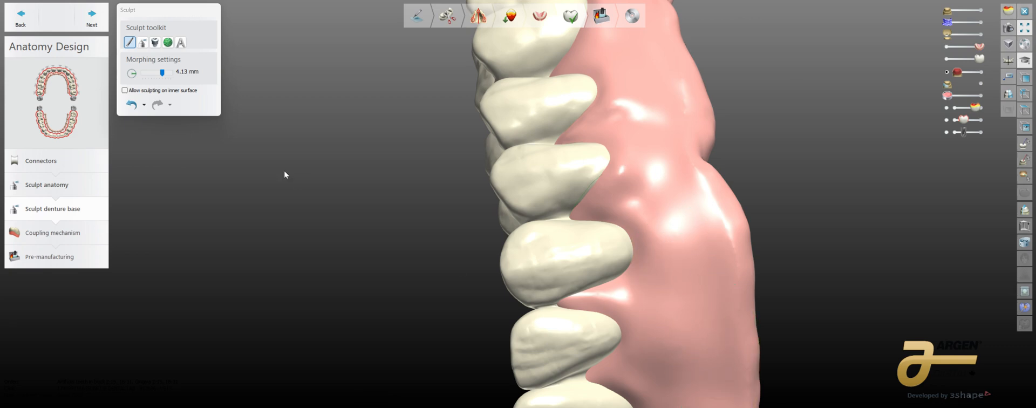
key(ctrl+z)
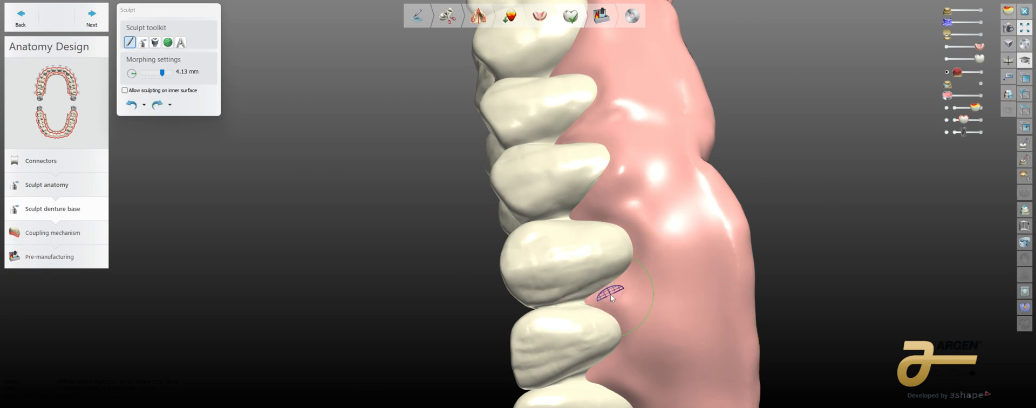
mouse_move(610, 294)
right_down()
mouse_move(595, 267)
mouse_move(493, 297)
right_up()
drag(536, 284, 539, 219)
mouse_move(517, 170)
right_down()
mouse_move(585, 216)
mouse_move(581, 226)
mouse_move(607, 200)
right_up()
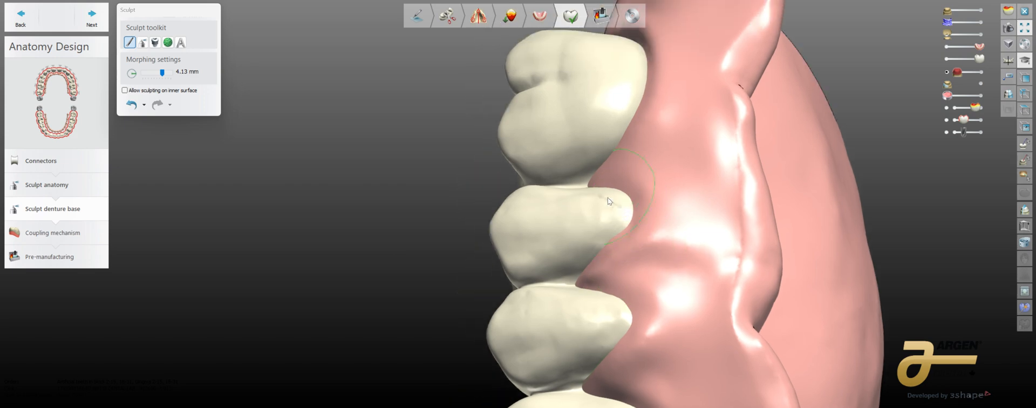
right_drag(609, 162, 659, 205)
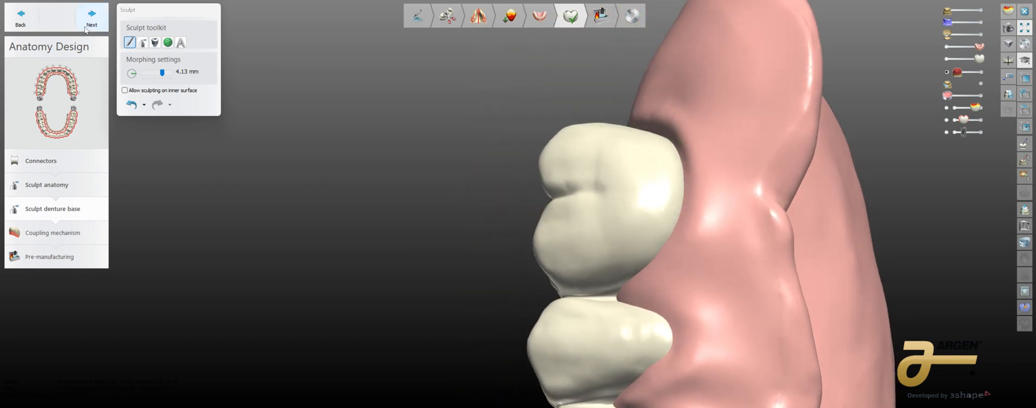
- Smooth the gum around the back of the molar with the wax knife at 3.20 mm radius and 1.40 strength
click(144, 43)
mouse_move(657, 123)
mouse_down()
mouse_move(682, 122)
mouse_move(635, 100)
mouse_up()
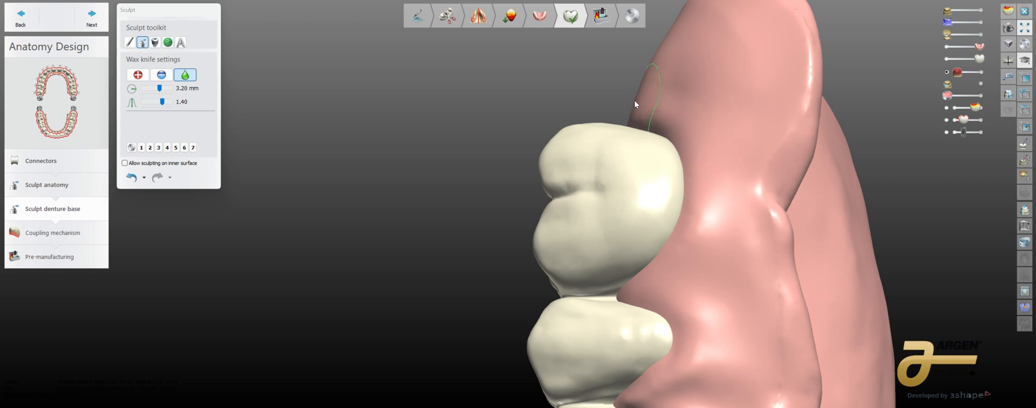
scroll(668, 93, down, 5)
scroll(679, 184, up, 3)
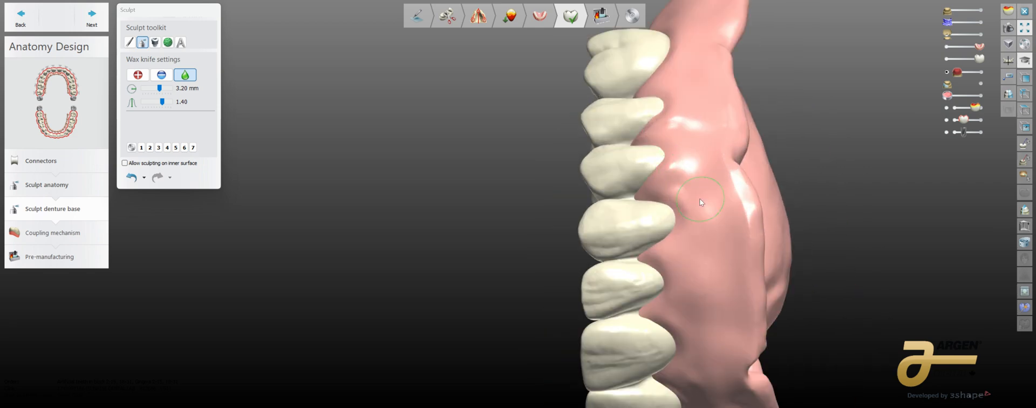
mouse_move(734, 268)
right_down()
mouse_move(708, 224)
mouse_move(642, 297)
right_up()
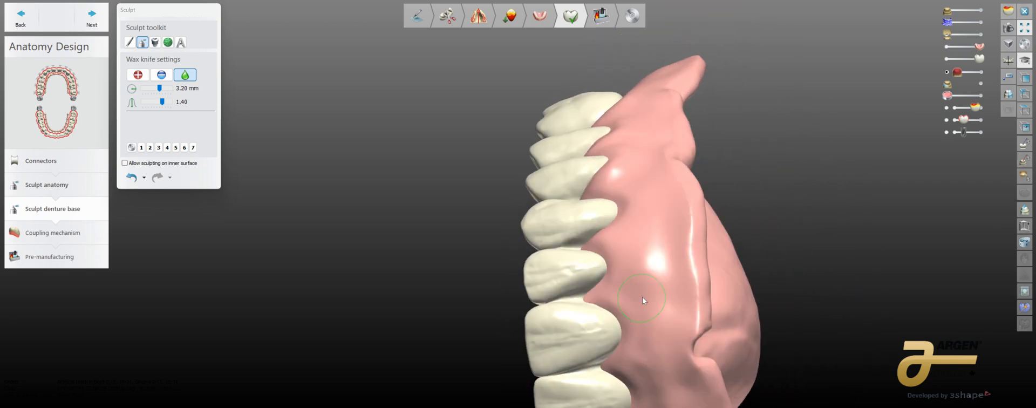
scroll(639, 289, up, 3)
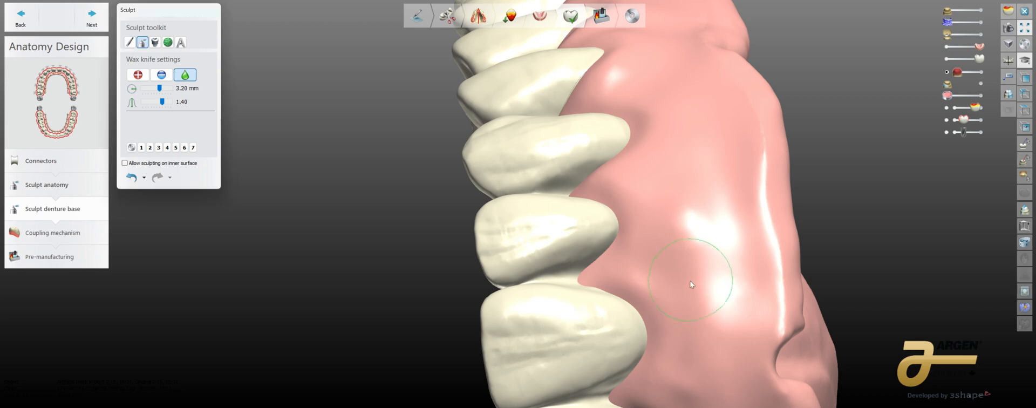
- Set the morphing radius to 3.64 mm and reshape the gum between the canine and the incisors
click(130, 42)
shift+scroll(610, 265, down, 2)
drag(610, 265, 605, 244)
right_drag(658, 282, 670, 284)
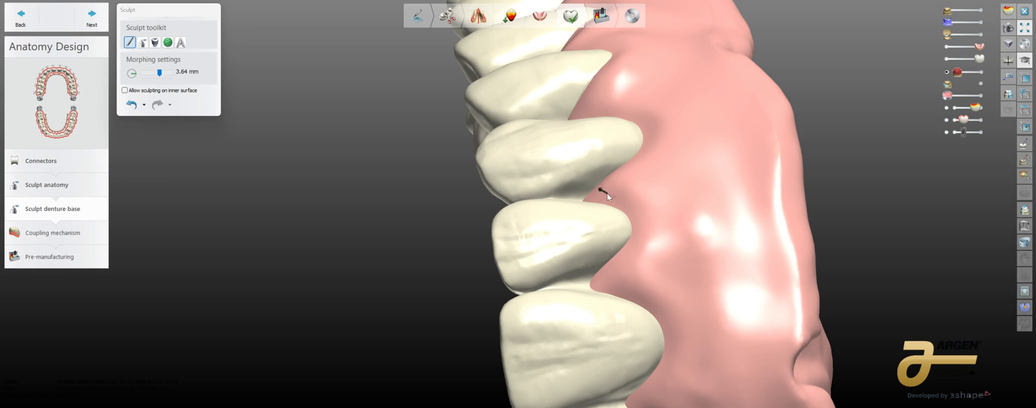
drag(608, 193, 603, 192)
right_drag(667, 259, 662, 229)
scroll(655, 291, up, 3)
scroll(654, 306, up, 2)
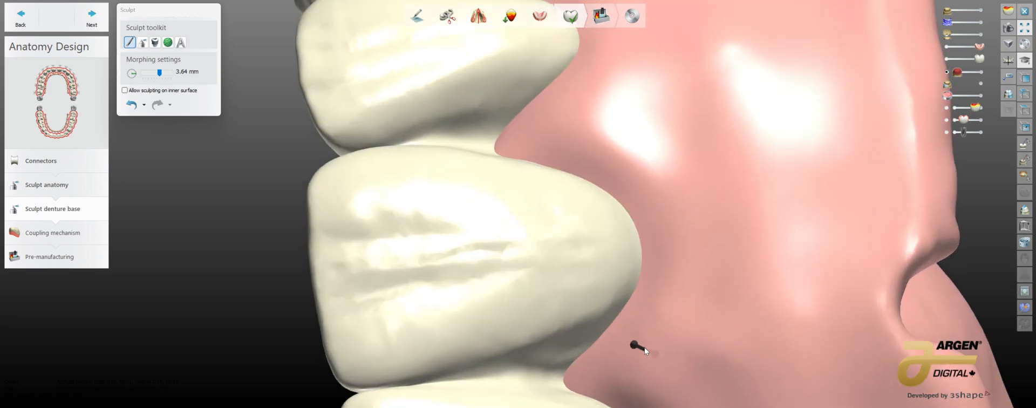
- Morph the gum between the front teeth across the midline with the 3.64 mm radius
mouse_move(645, 348)
right_down()
mouse_move(692, 318)
mouse_move(676, 293)
mouse_move(688, 335)
mouse_move(640, 296)
right_up()
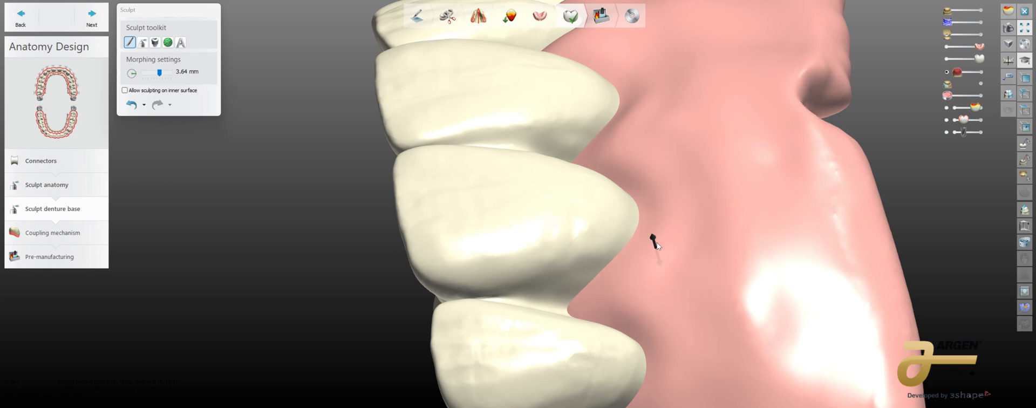
mouse_move(686, 201)
right_down()
mouse_move(701, 267)
mouse_move(685, 279)
right_up()
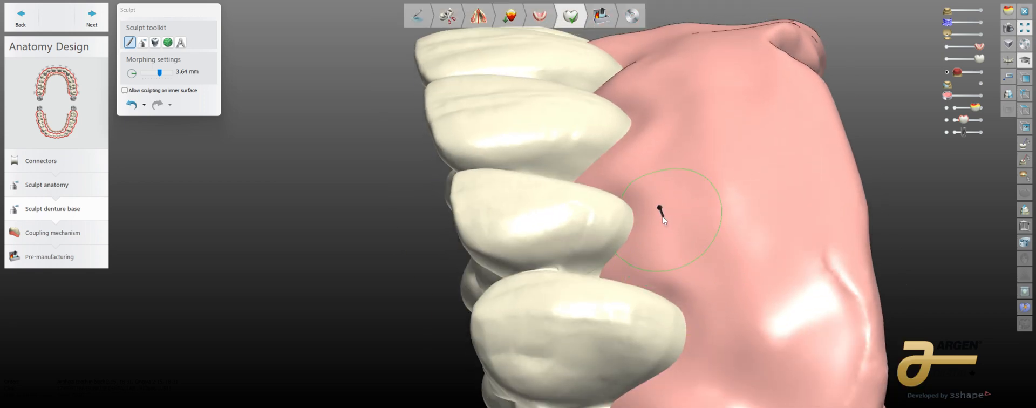
drag(664, 220, 662, 217)
drag(629, 254, 622, 248)
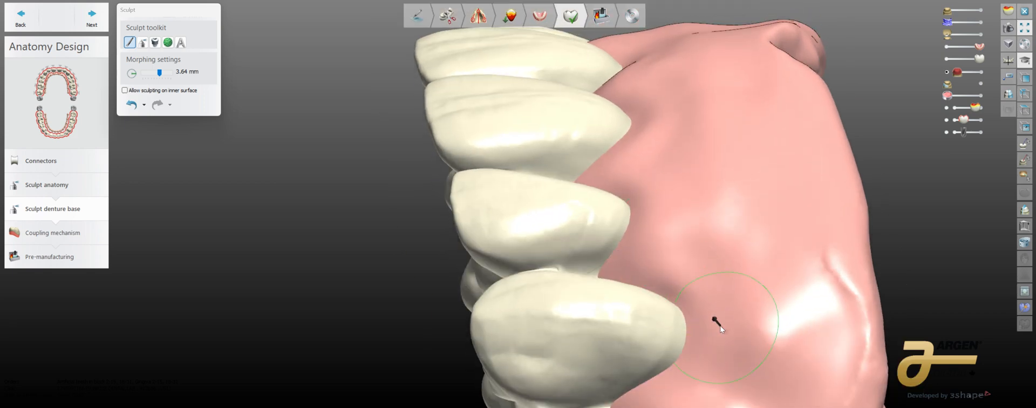
- Set the morphing radius to 2.66 mm and refine the gum beside the opposite canine and first premolar
right_drag(742, 326, 737, 358)
shift+scroll(747, 349, down, 3)
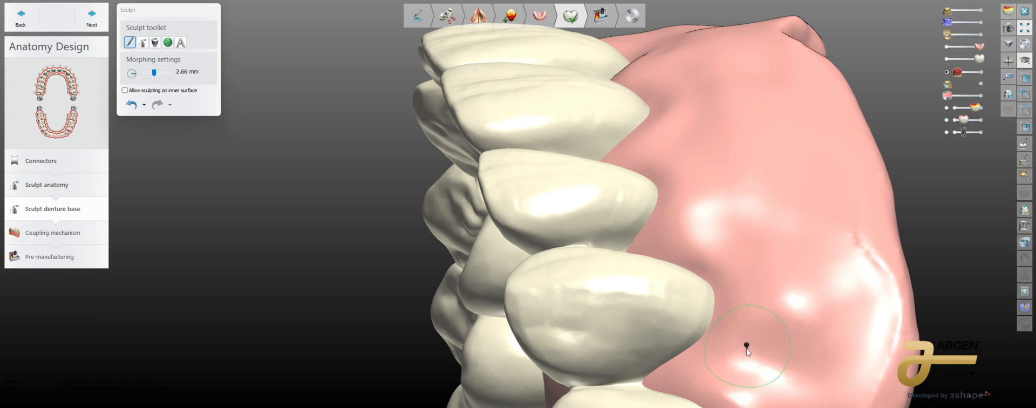
right_drag(712, 350, 756, 348)
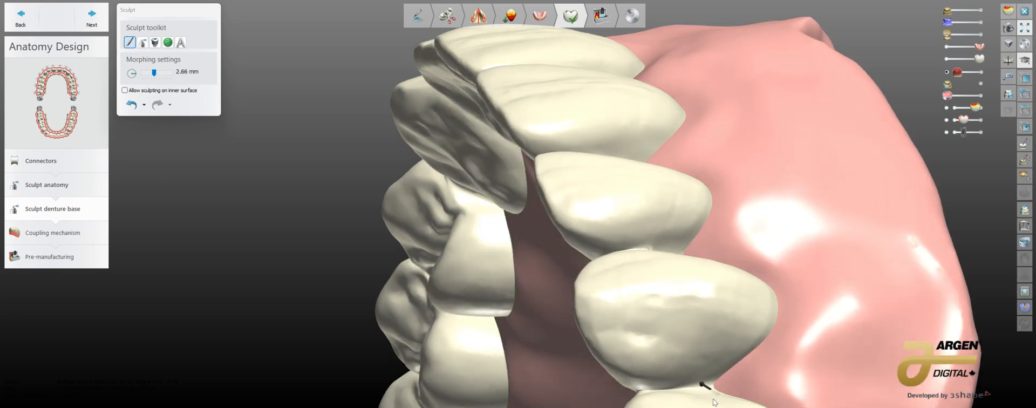
scroll(822, 366, down, 2)
right_drag(821, 366, 706, 320)
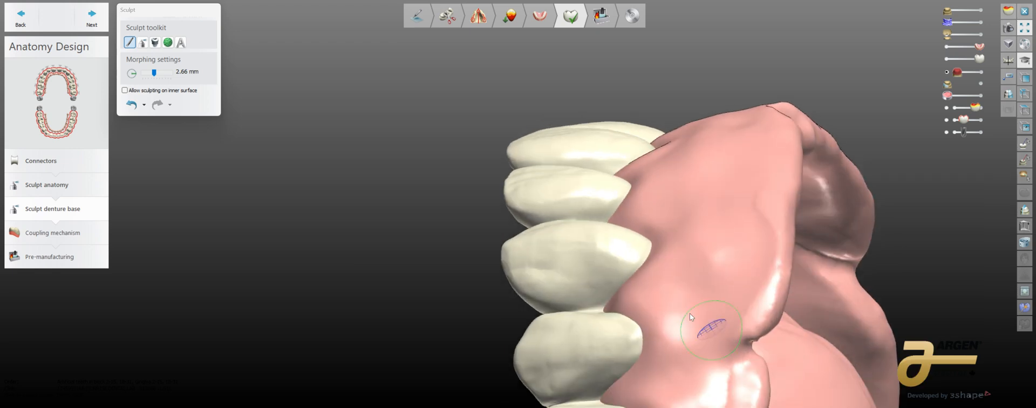
scroll(656, 286, up, 3)
right_drag(678, 271, 734, 278)
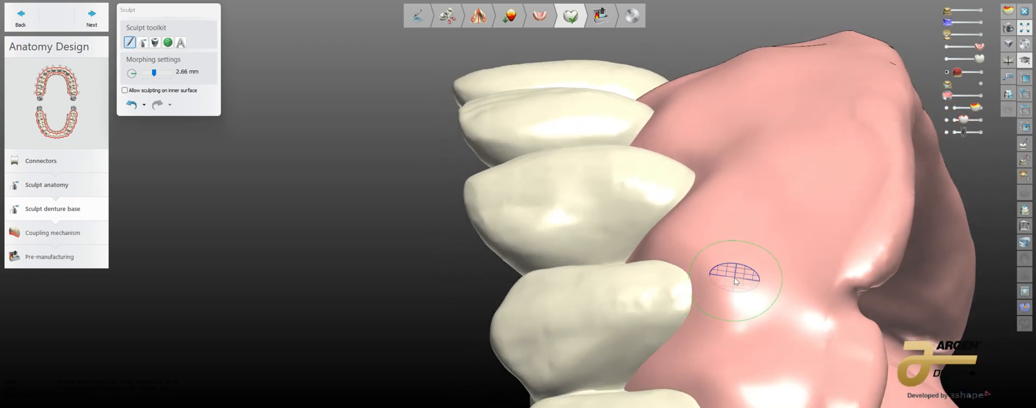
drag(684, 372, 688, 348)
mouse_move(720, 369)
right_down()
mouse_move(763, 359)
mouse_move(765, 337)
mouse_move(789, 345)
mouse_move(766, 332)
mouse_move(820, 320)
mouse_move(817, 371)
mouse_move(764, 243)
right_up()
- Morph the gum beside the opposite premolars and molar with a 3.64 mm radius, and smooth it with the wax knife
ctrl+scroll(782, 328, up, 4)
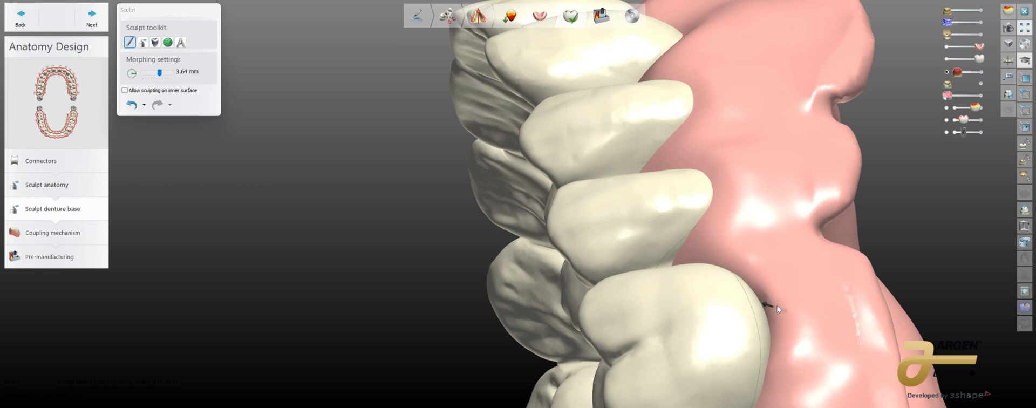
mouse_move(785, 371)
right_down()
mouse_move(805, 342)
mouse_move(782, 385)
right_up()
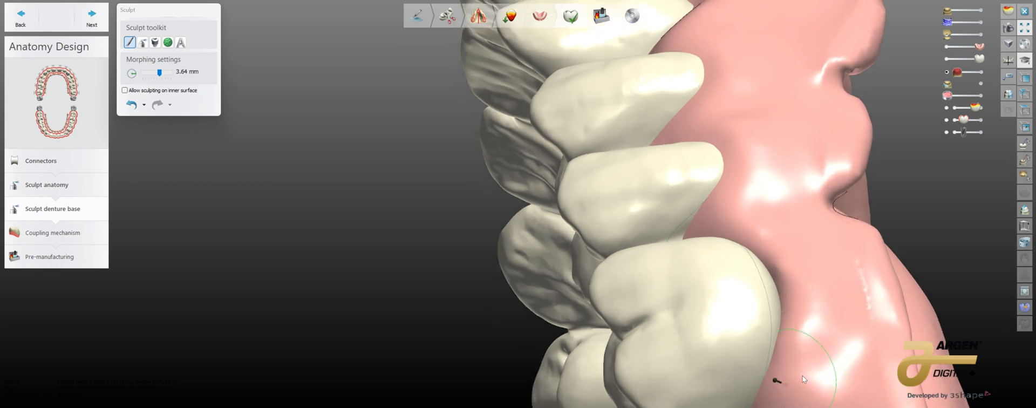
mouse_move(821, 359)
right_down()
mouse_move(833, 308)
mouse_move(842, 348)
right_up()
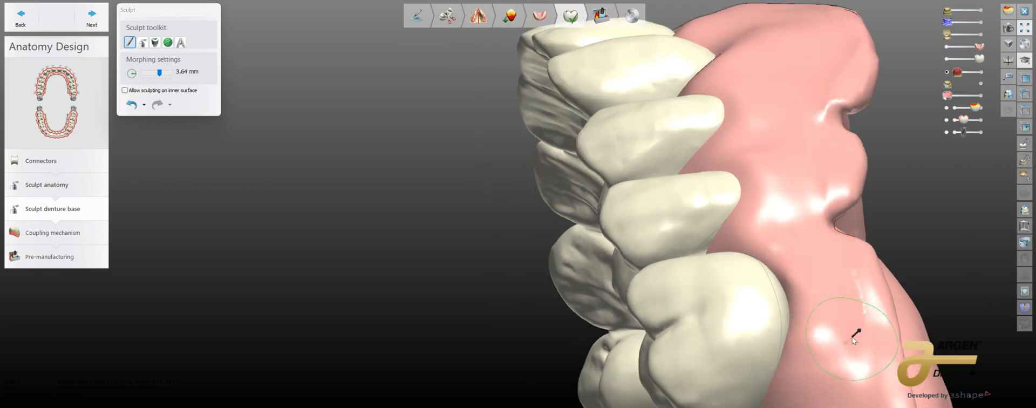
click(143, 42)
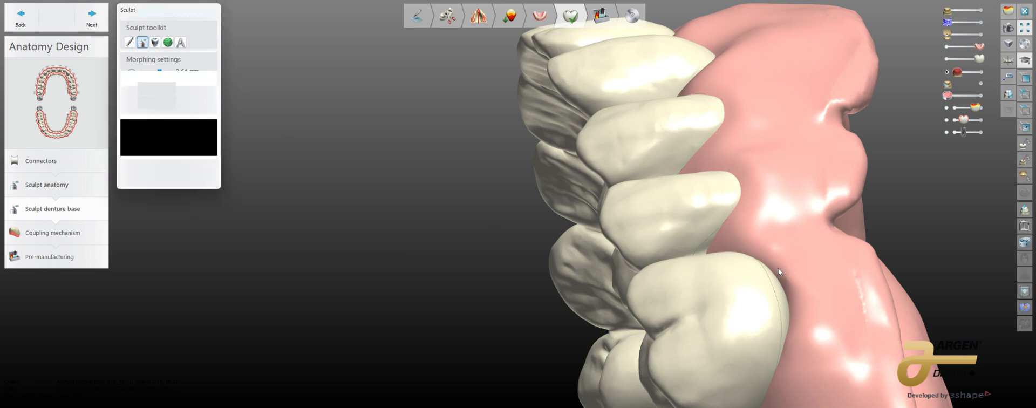
mouse_move(799, 202)
right_down()
mouse_move(790, 193)
mouse_move(812, 241)
right_up()
mouse_move(841, 161)
right_down()
mouse_move(808, 289)
mouse_move(827, 175)
mouse_move(755, 59)
mouse_move(775, 255)
mouse_move(827, 184)
mouse_move(724, 153)
mouse_move(713, 181)
mouse_move(697, 147)
mouse_move(741, 186)
mouse_move(596, 173)
mouse_move(609, 216)
right_up()
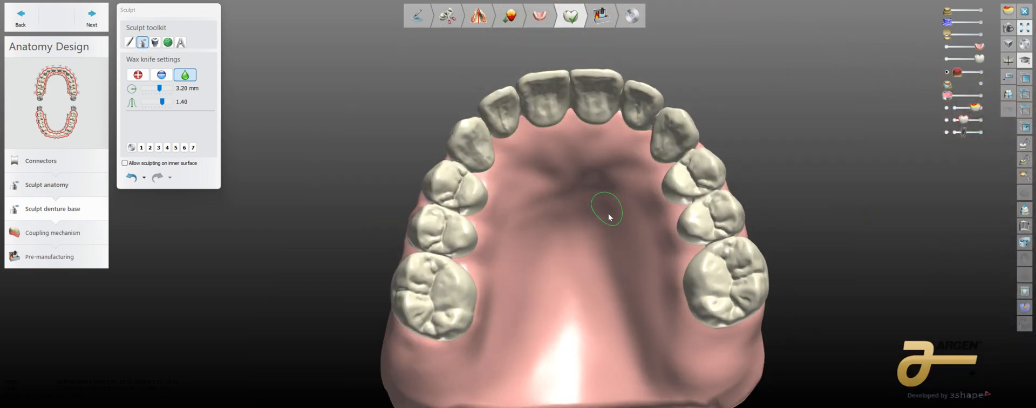
- Show the upper jaw model beneath a translucent denture base so the palatal ridges can be traced
click(947, 46)
click(981, 10)
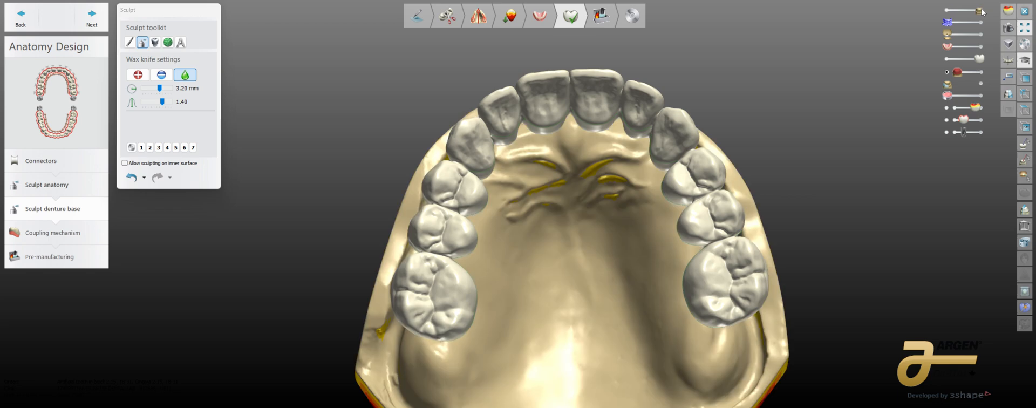
click(956, 46)
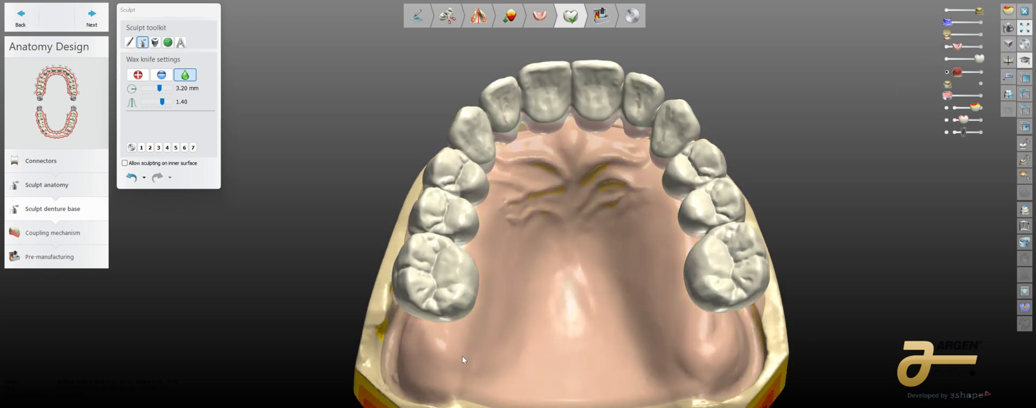
- Raise the denture base opacity and build up the palatal ridges by adding wax with 2.75 mm radius and 80.0 µm strength
click(132, 79)
scroll(566, 162, up, 5)
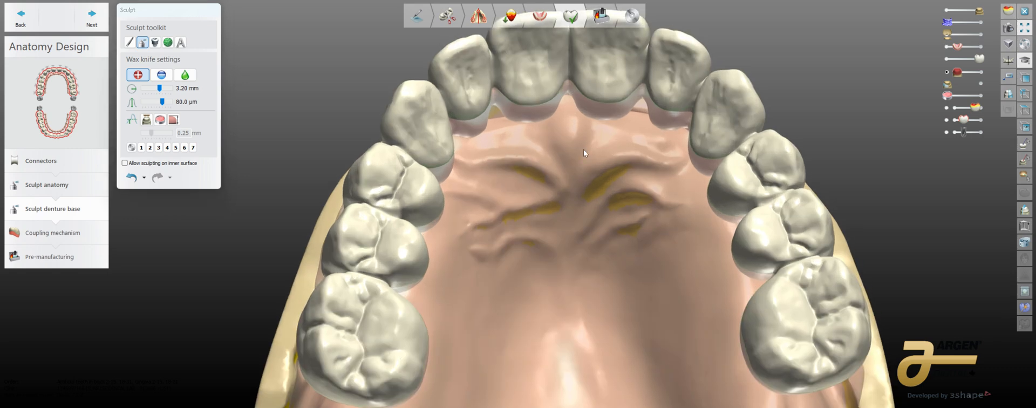
drag(960, 46, 968, 47)
right_drag(578, 163, 571, 151)
key(Caps_Lock)
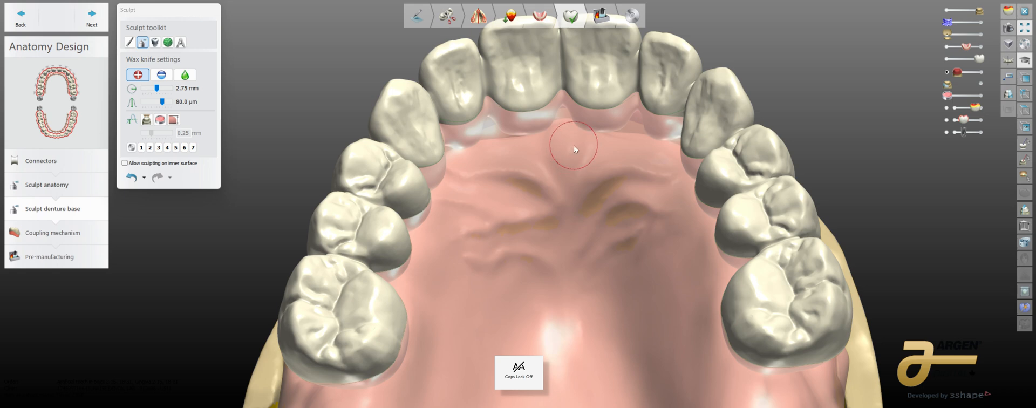
key(Caps_Lock)
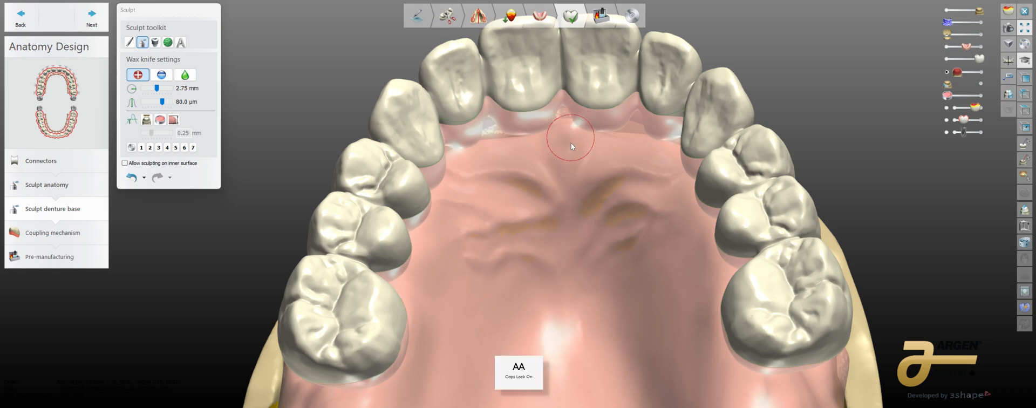
drag(576, 265, 587, 396)
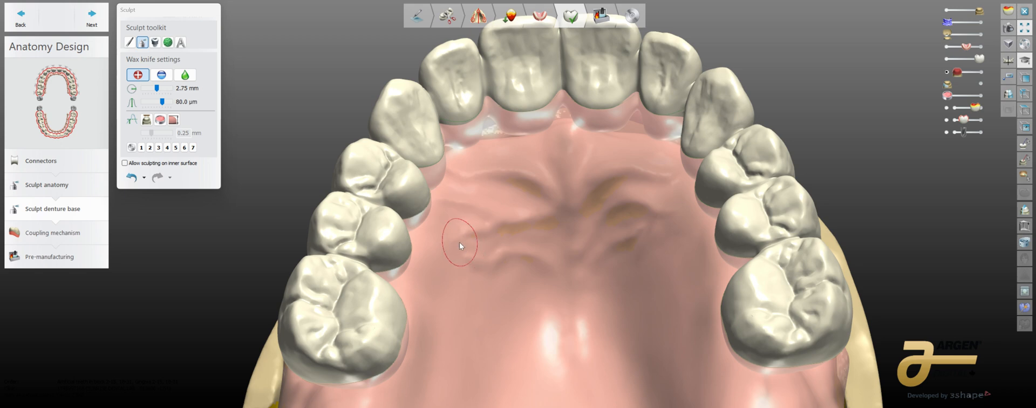
drag(474, 194, 506, 170)
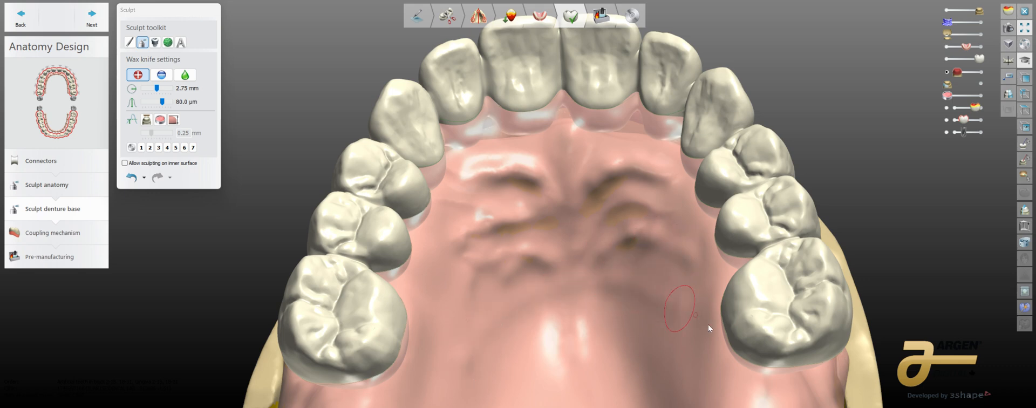
- Make the denture base fully opaque and inspect the sculpted palatal ridges from an oblique angle
scroll(680, 300, down, 9)
right_drag(681, 300, 669, 340)
scroll(662, 305, up, 7)
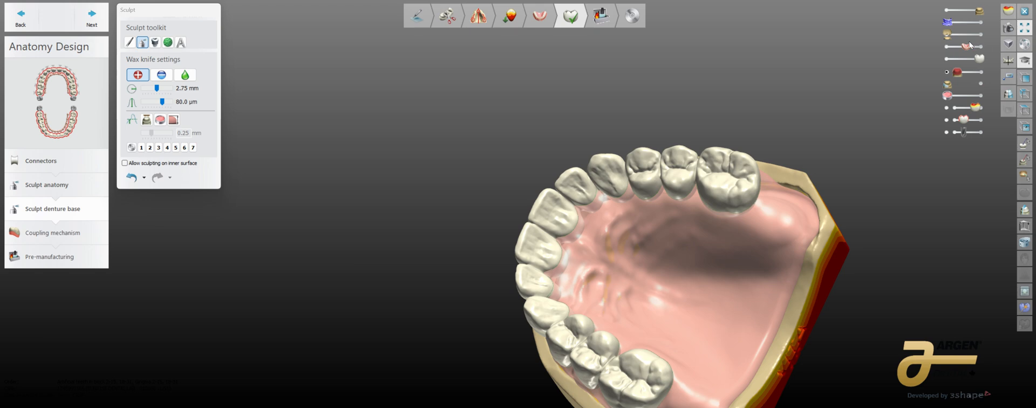
drag(976, 44, 985, 50)
right_drag(701, 246, 634, 328)
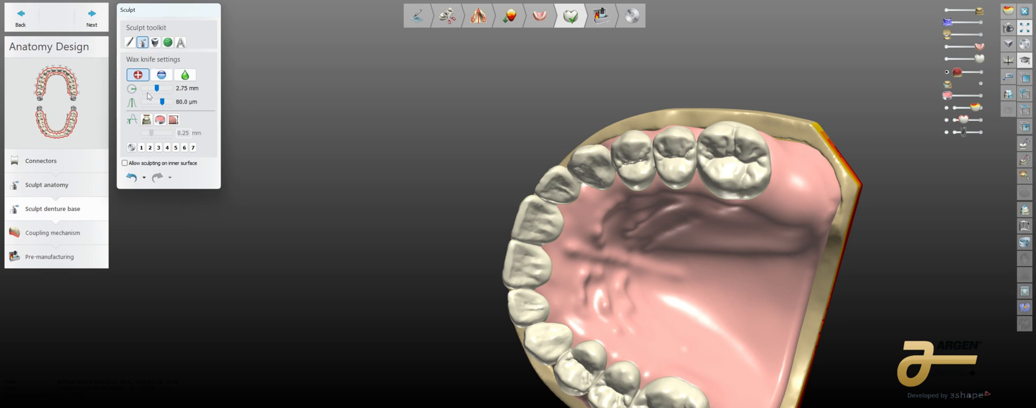
- Carve fine grooves around the palatal ridges by removing wax with 0.95 mm radius, raising the strength to 30.0 µm
mouse_move(162, 102)
mouse_down()
mouse_move(148, 101)
mouse_move(151, 89)
mouse_up()
click(161, 75)
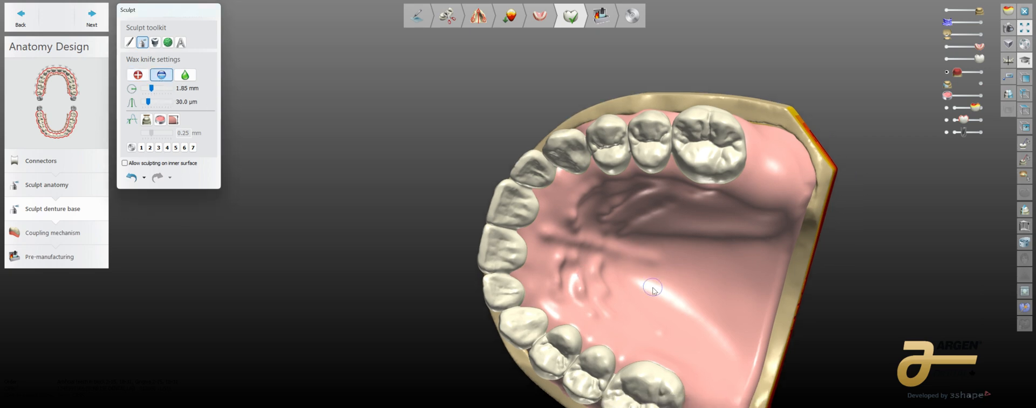
scroll(651, 289, up, 2)
key(1)
drag(611, 306, 606, 274)
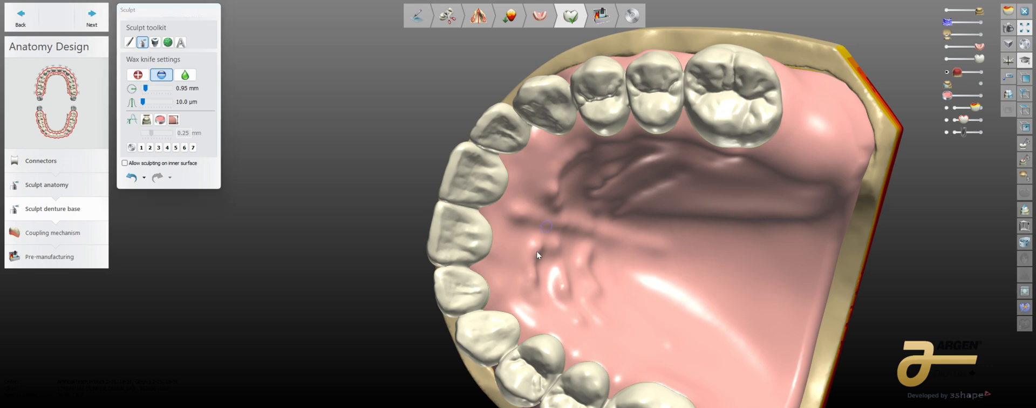
drag(143, 102, 145, 102)
right_drag(588, 177, 485, 172)
drag(145, 102, 149, 102)
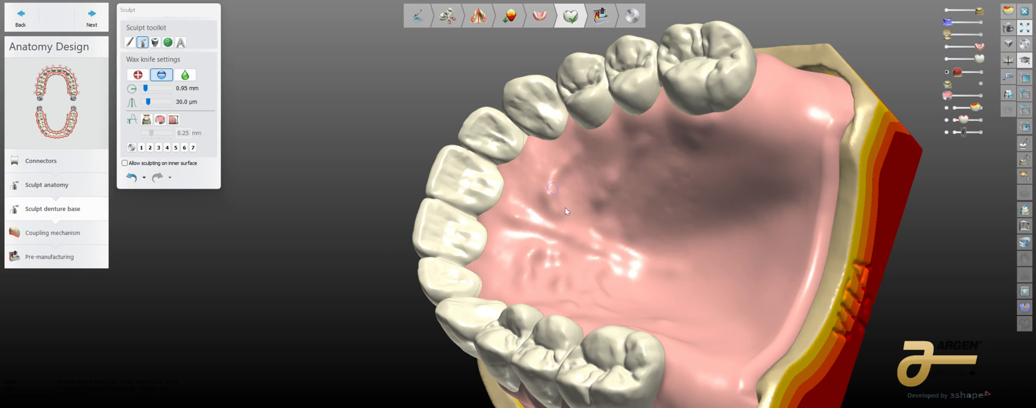
mouse_move(540, 264)
right_down()
mouse_move(576, 251)
mouse_move(544, 308)
right_up()
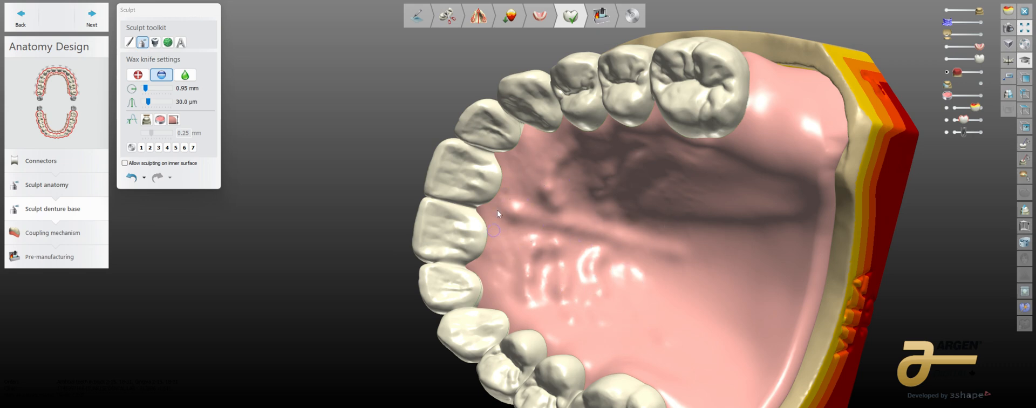
right_drag(635, 171, 560, 253)
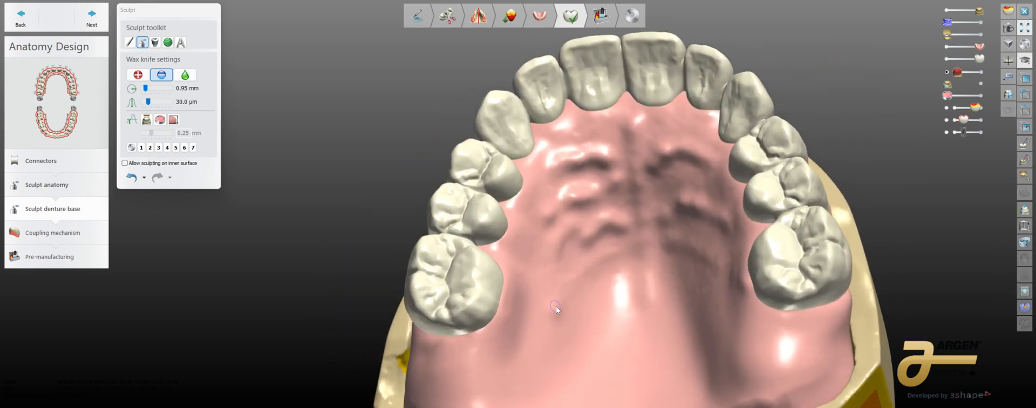
- Raise the wax removal strength to 70.0 µm and deepen the grooves around the front palatal ridges on one side
click(165, 88)
click(165, 88)
shift+scroll(581, 270, down, 5)
scroll(580, 271, up, 1)
right_drag(580, 270, 552, 274)
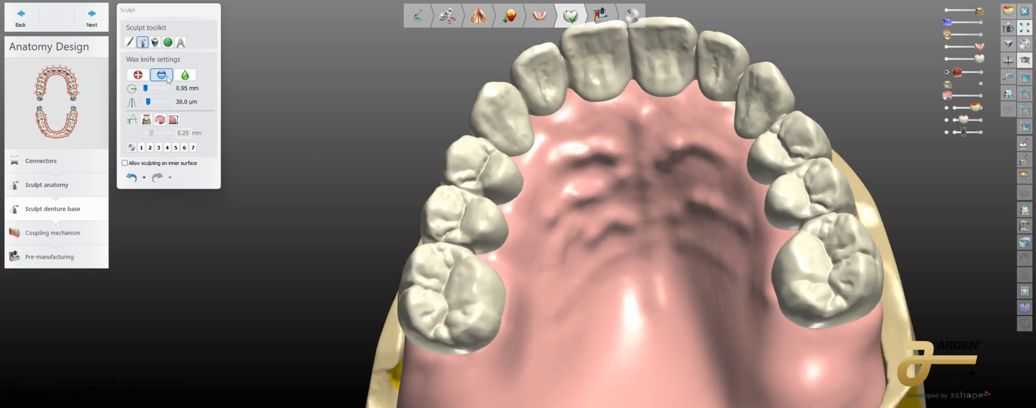
click(156, 103)
middle_drag(586, 176, 490, 241)
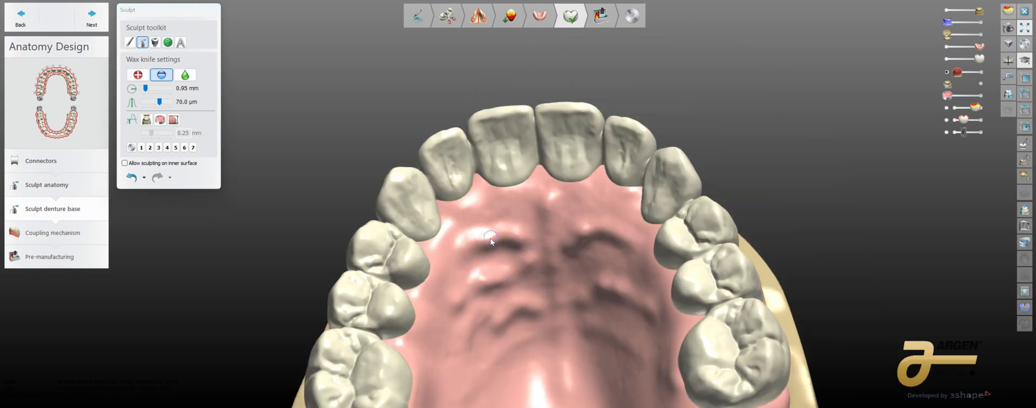
scroll(461, 256, up, 4)
right_drag(462, 256, 453, 254)
mouse_move(437, 256)
mouse_down()
mouse_move(529, 198)
mouse_move(579, 216)
mouse_up()
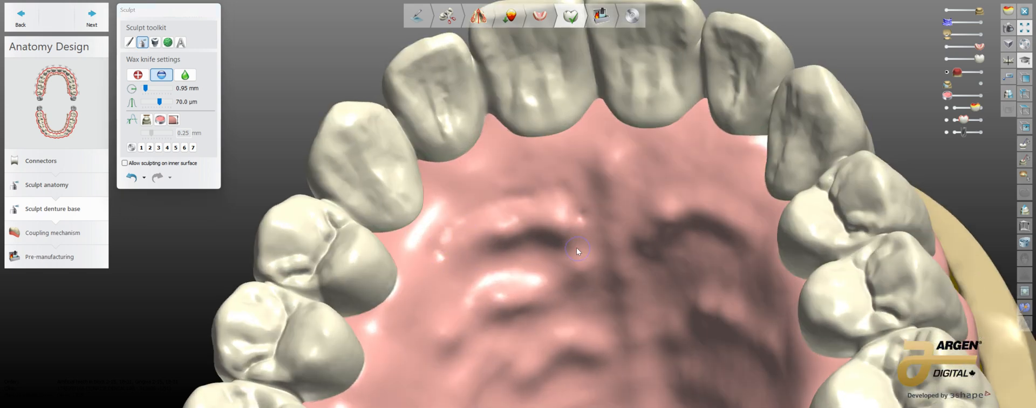
right_drag(579, 216, 570, 217)
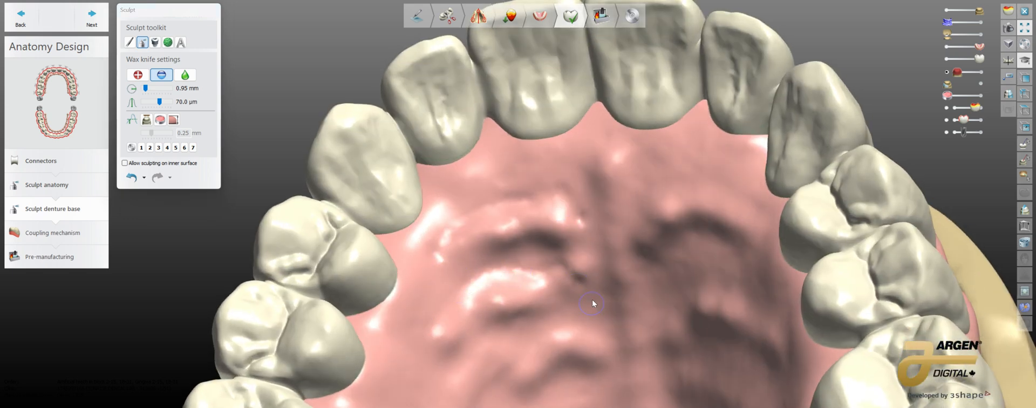
- Carve around the midline papilla and the opposite palatal ridges by removing wax with 0.95 mm radius and 70.0 µm strength
right_drag(575, 282, 613, 204)
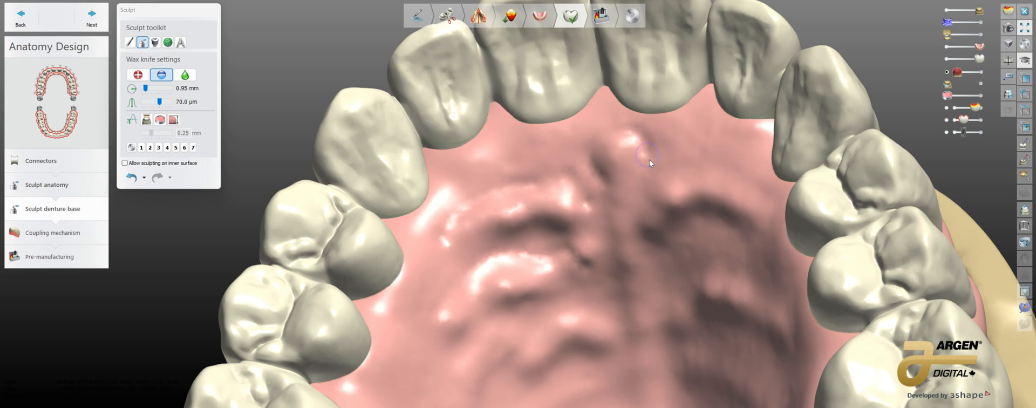
right_drag(648, 167, 626, 147)
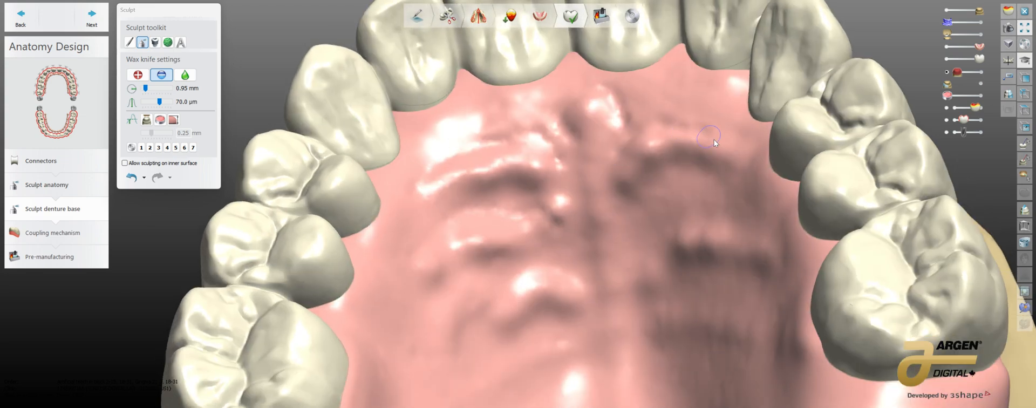
right_drag(677, 249, 637, 257)
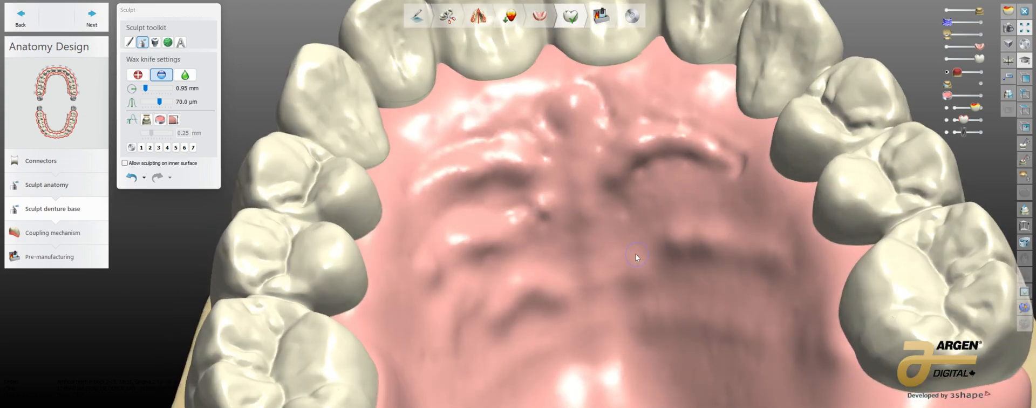
right_drag(769, 251, 588, 264)
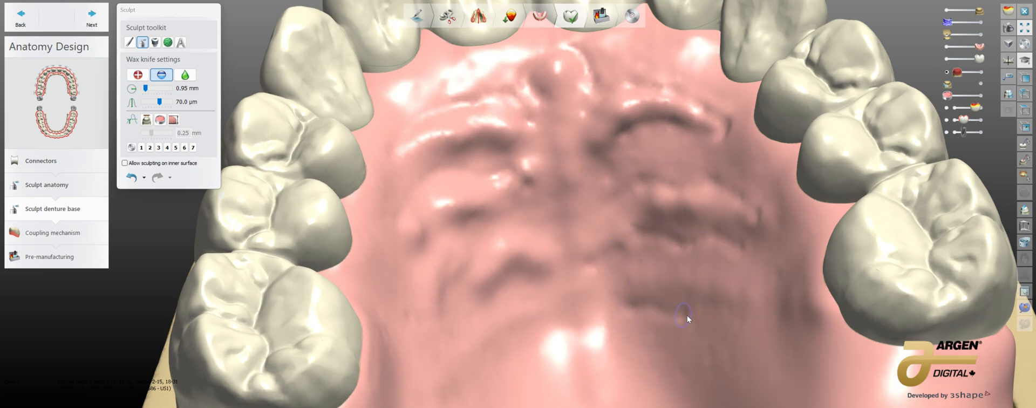
scroll(734, 287, down, 8)
mouse_move(635, 294)
right_down()
mouse_move(626, 306)
mouse_move(623, 293)
mouse_move(653, 297)
right_up()
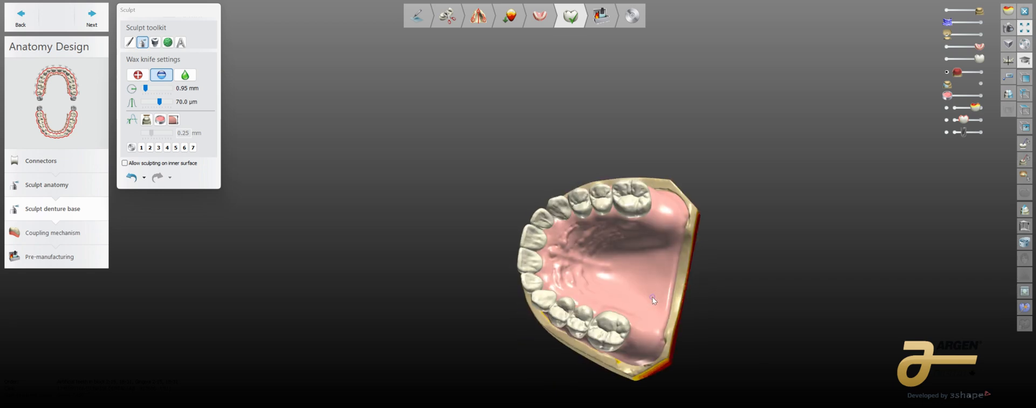
scroll(620, 286, up, 6)
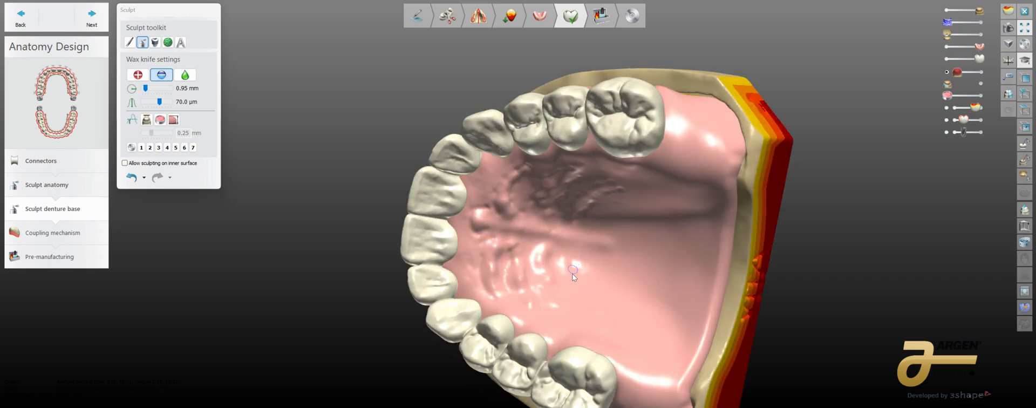
scroll(575, 279, up, 2)
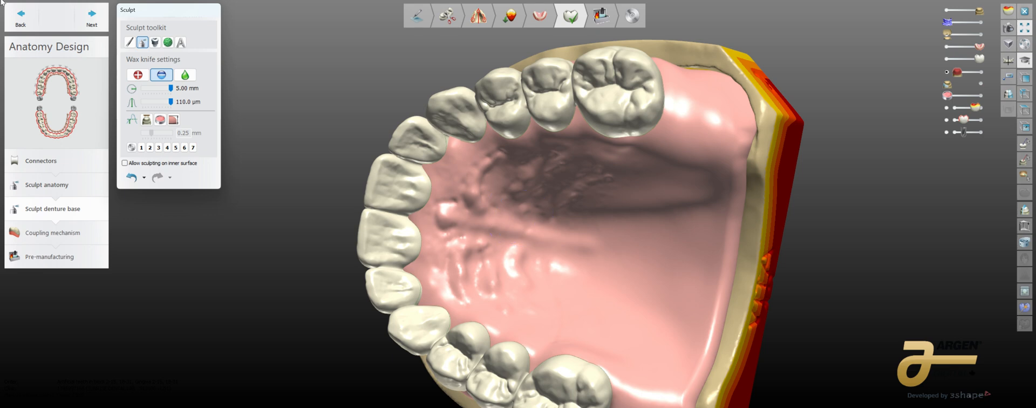
- Smooth the carved palatal ridges with the wax knife at 5.00 mm radius and 0.20 strength
click(182, 76)
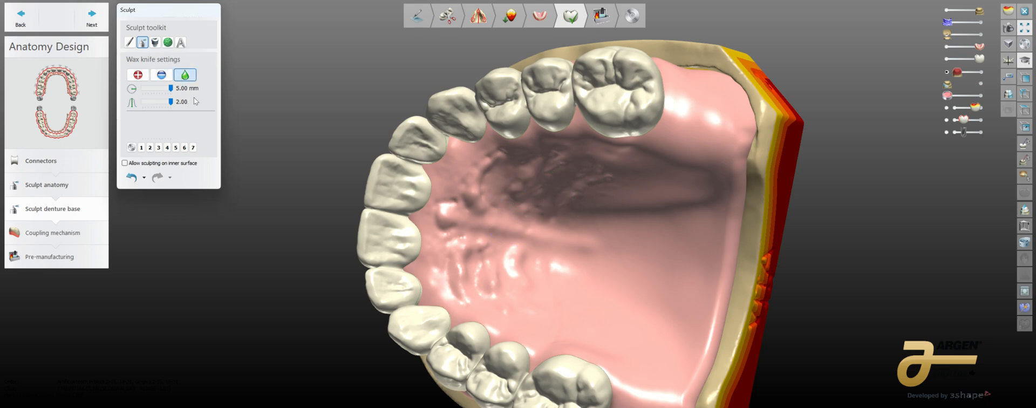
drag(171, 101, 137, 101)
right_drag(558, 194, 556, 168)
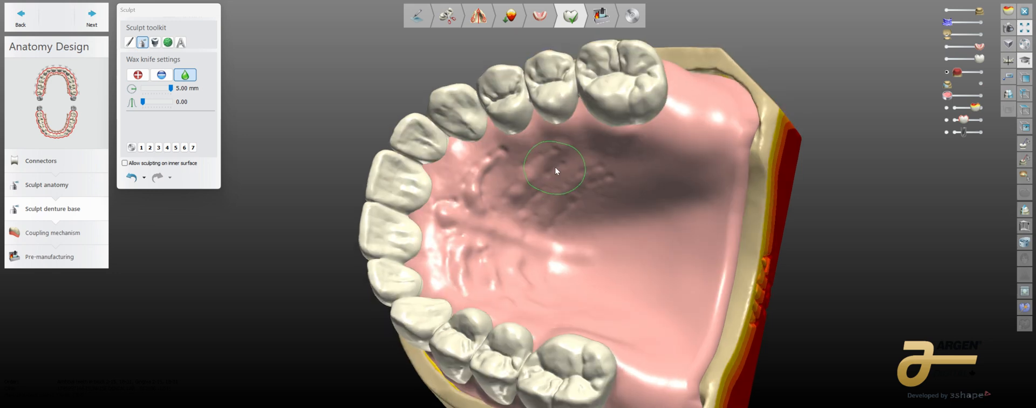
click(147, 102)
right_drag(546, 204, 558, 157)
- Smooth the outer gum below the front teeth with the same settings, and hide the jaw model
scroll(545, 199, up, 3)
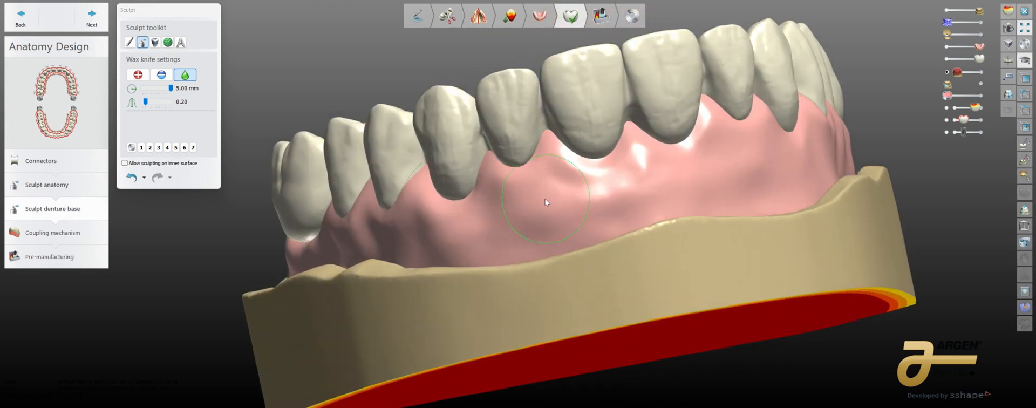
mouse_move(545, 199)
mouse_down()
mouse_move(566, 209)
mouse_move(749, 165)
mouse_up()
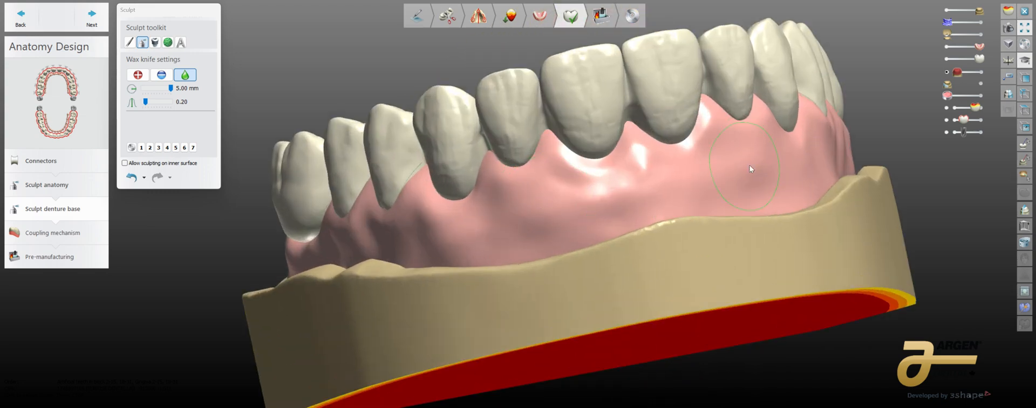
click(946, 11)
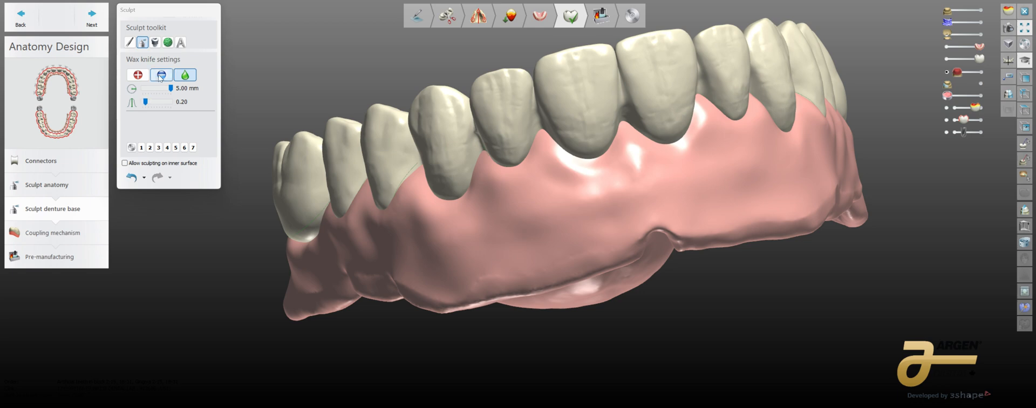
- Carve root grooves into the outer gum from the incisors to the molar on one side, removing wax with 1.85 mm radius and 40.0 µm strength
click(161, 75)
right_drag(346, 227, 529, 249)
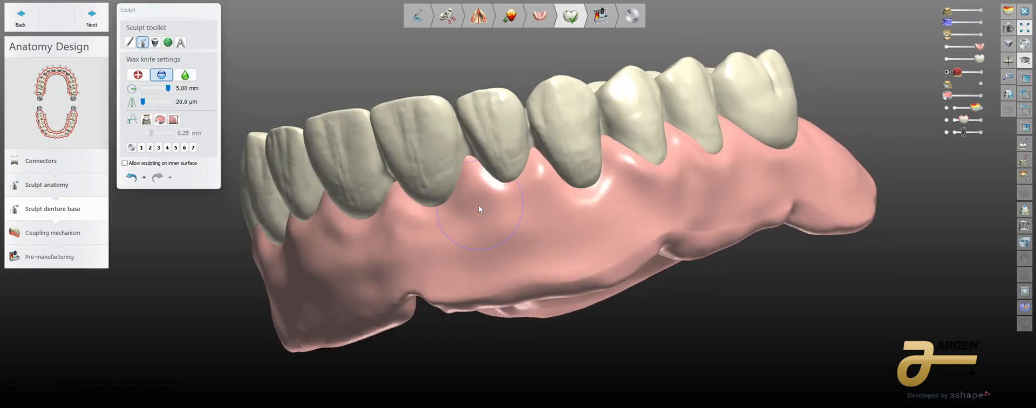
ctrl+scroll(478, 206, down, 5)
ctrl+scroll(502, 226, down, 2)
drag(517, 234, 593, 251)
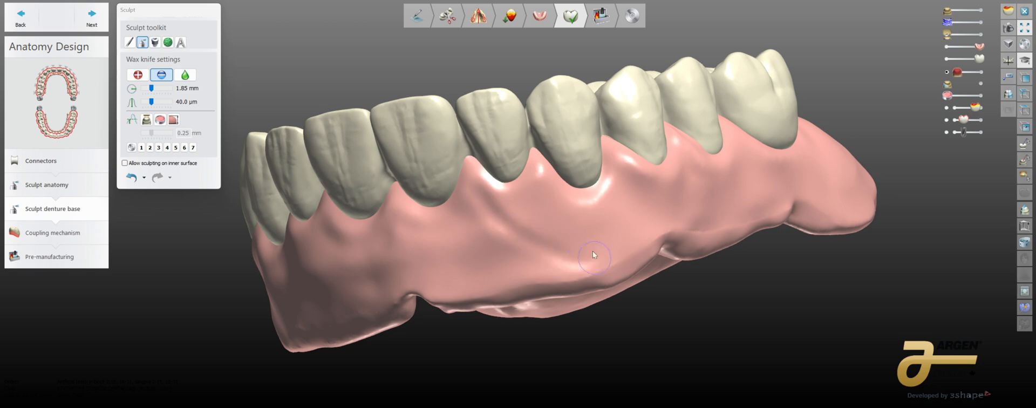
right_drag(631, 250, 525, 252)
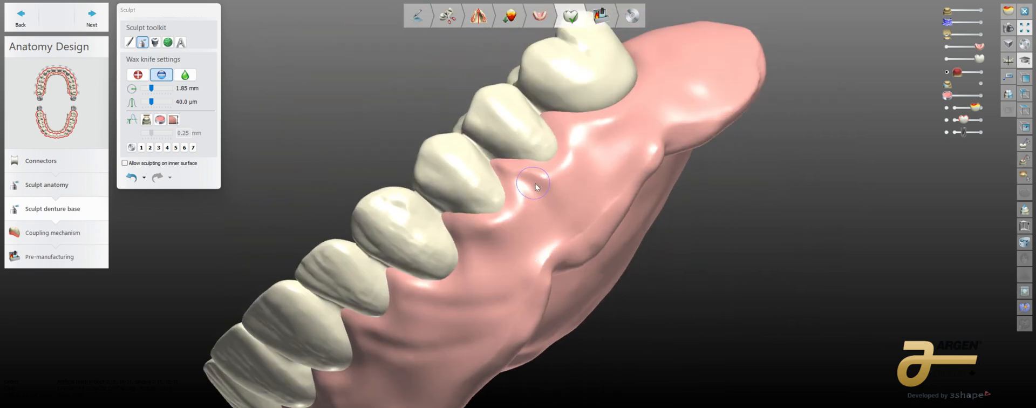
right_drag(582, 196, 559, 204)
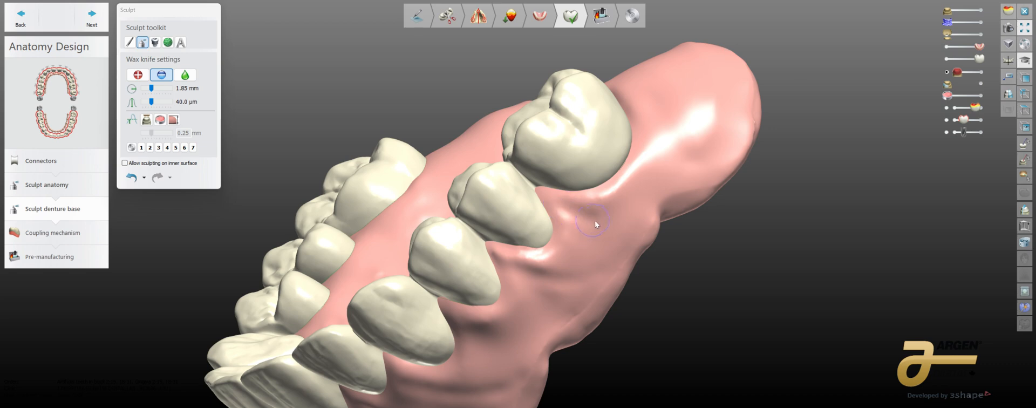
right_drag(649, 205, 530, 222)
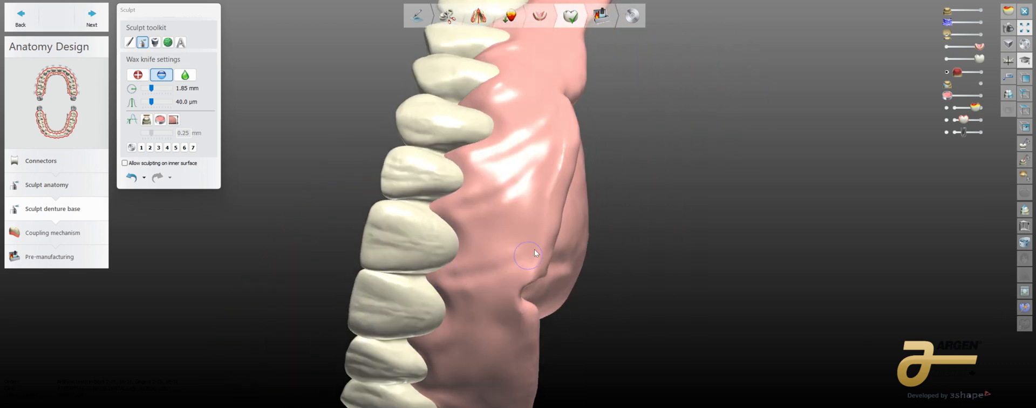
- Carve matching root grooves into the outer gum across the incisors and along the opposite canine and premolars
right_drag(534, 252, 493, 222)
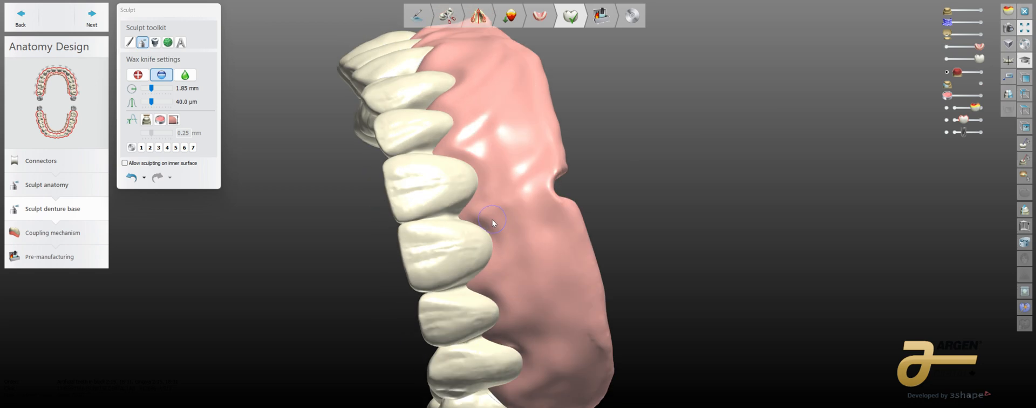
right_drag(571, 232, 481, 236)
right_drag(590, 247, 522, 231)
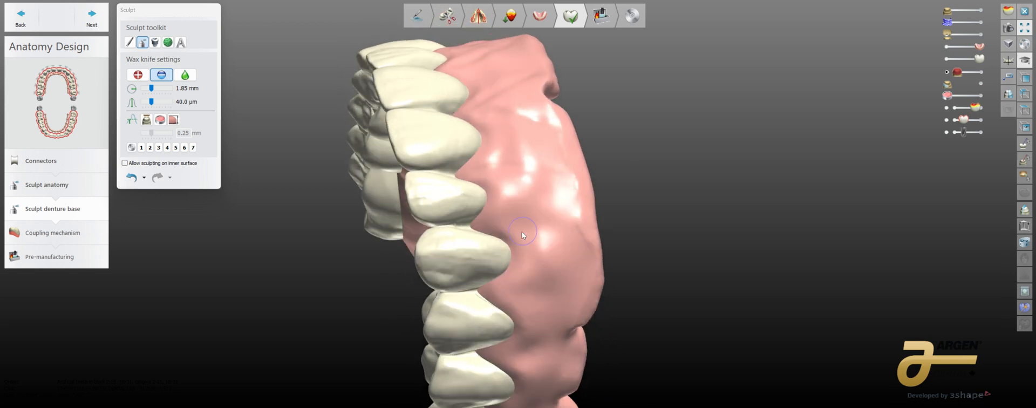
right_drag(594, 238, 505, 223)
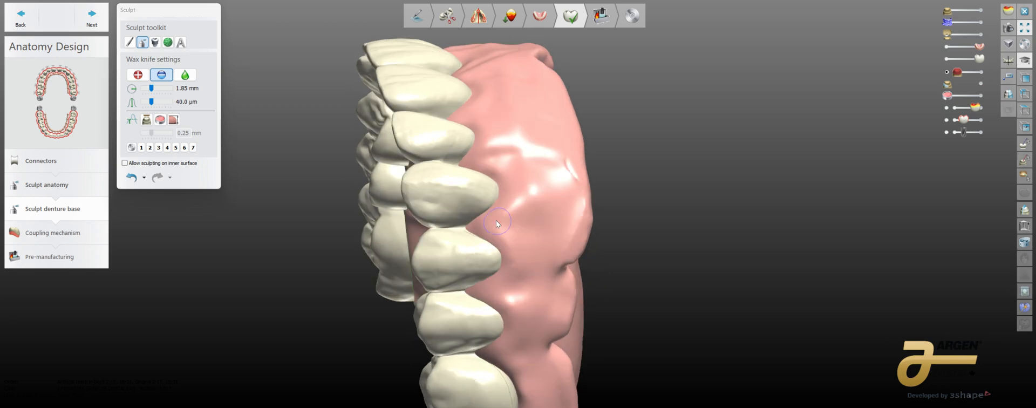
drag(510, 222, 571, 231)
right_drag(538, 270, 522, 258)
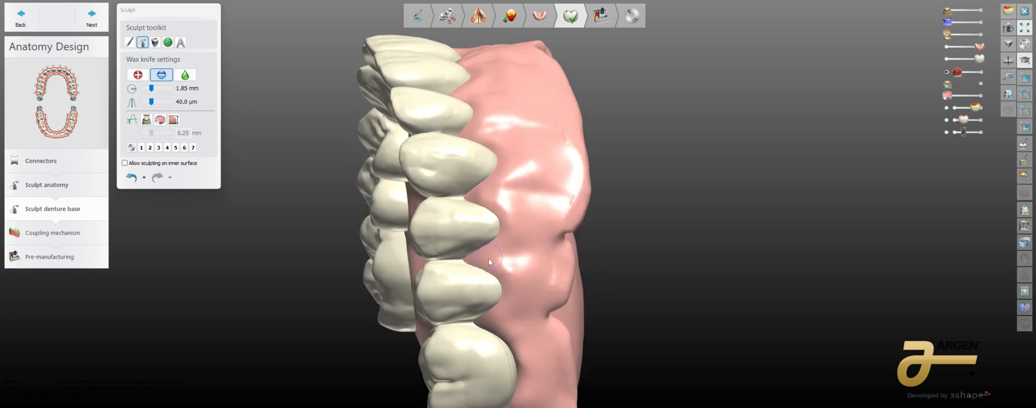
drag(498, 260, 546, 262)
- Refine the grooves in the outer gum beside the opposite premolars and canine, and check the denture base's border from below
right_drag(547, 264, 497, 306)
scroll(548, 270, down, 5)
scroll(482, 285, up, 4)
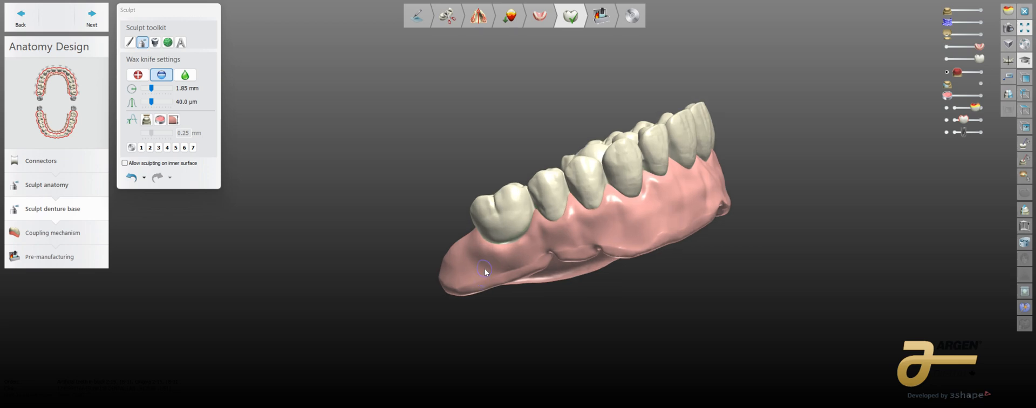
right_drag(485, 270, 504, 254)
scroll(506, 248, up, 3)
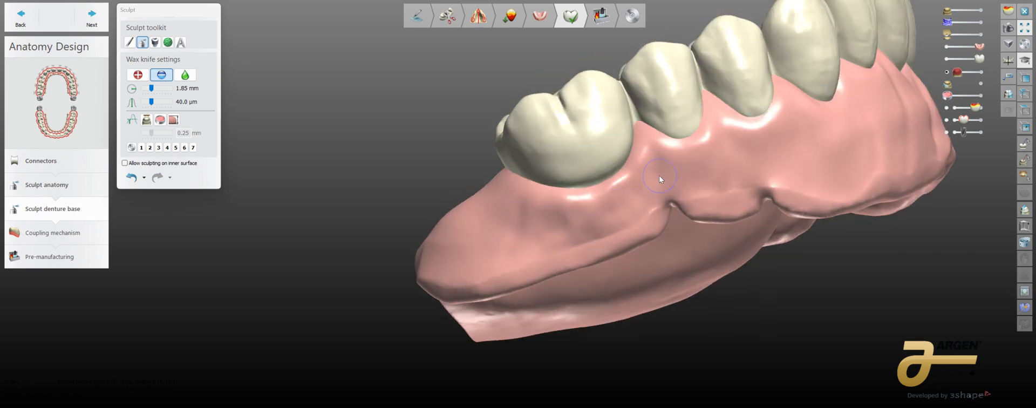
right_drag(659, 176, 637, 173)
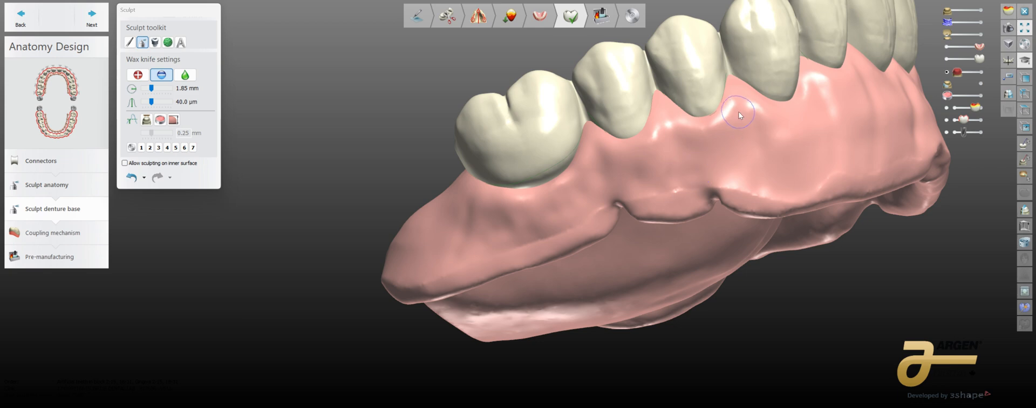
drag(740, 112, 744, 128)
right_drag(765, 183, 646, 79)
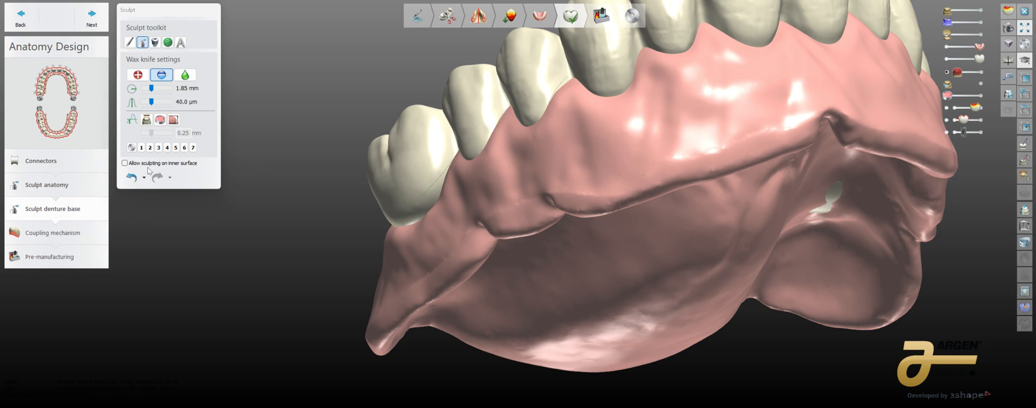
- Smooth the outer gum below the front teeth and premolars on one side with a 3.20 mm radius and 1.20 strength
click(129, 42)
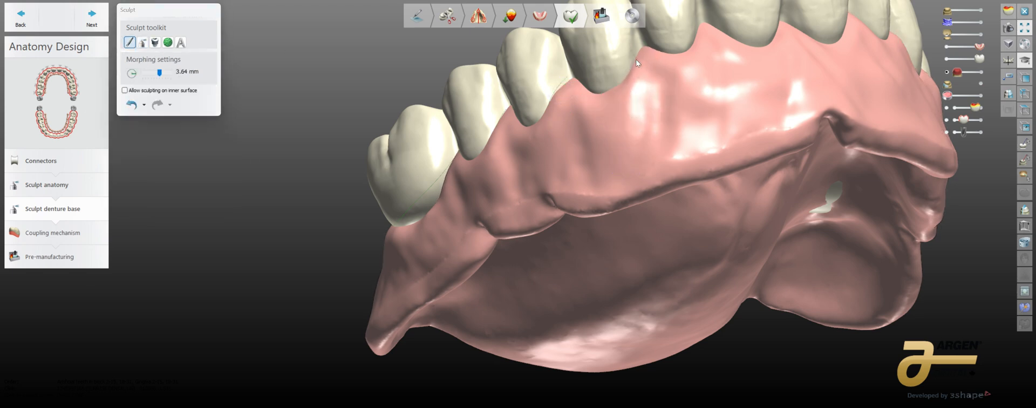
mouse_move(634, 71)
right_down()
mouse_move(563, 112)
mouse_move(512, 166)
right_up()
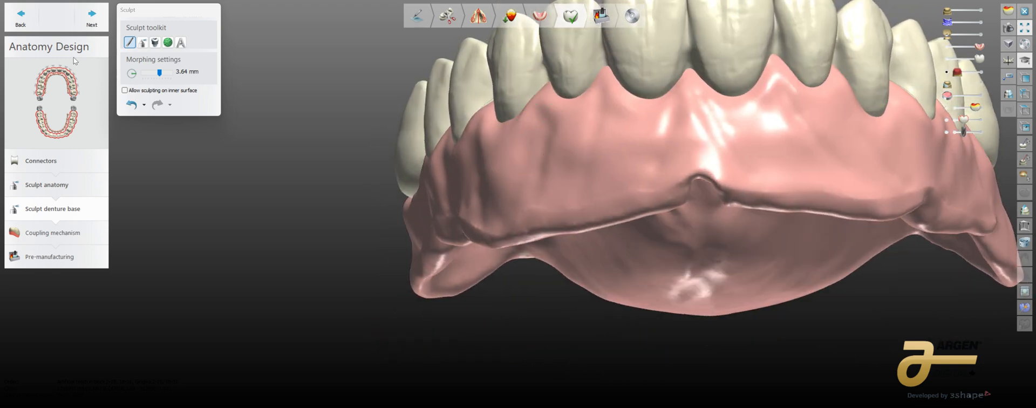
click(143, 43)
right_drag(559, 130, 592, 107)
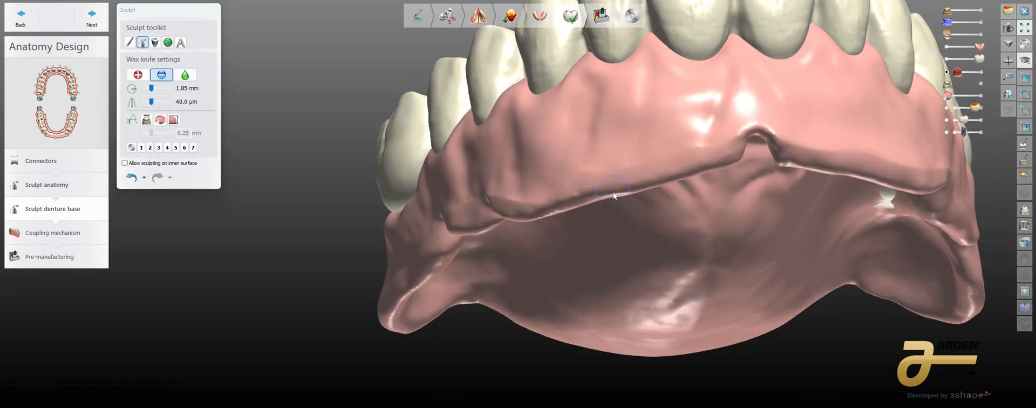
scroll(593, 105, up, 3)
middle_drag(593, 105, 549, 176)
click(195, 78)
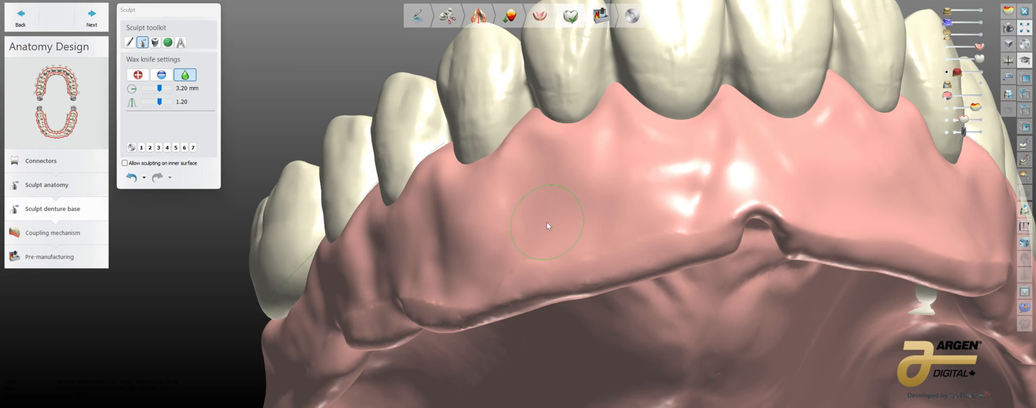
mouse_move(547, 222)
right_down()
mouse_move(627, 198)
mouse_move(625, 234)
mouse_move(558, 247)
right_up()
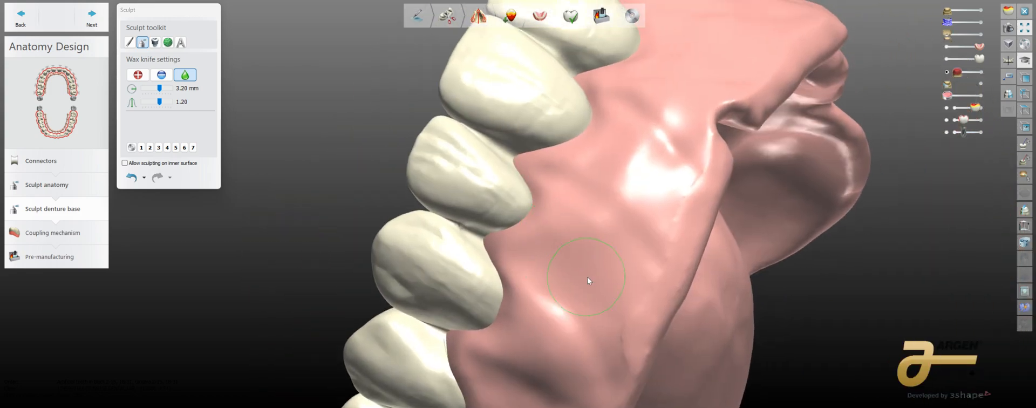
right_drag(589, 280, 586, 271)
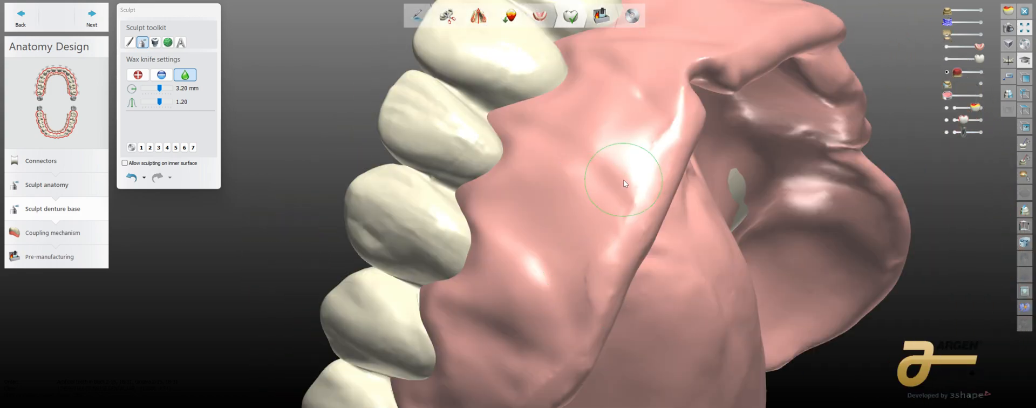
- Smooth the outer gum from the incisors to the opposite molar with a 2.75 mm radius and 1.00 strength
right_drag(624, 180, 640, 222)
mouse_move(607, 152)
right_down()
mouse_move(637, 206)
mouse_move(539, 236)
right_up()
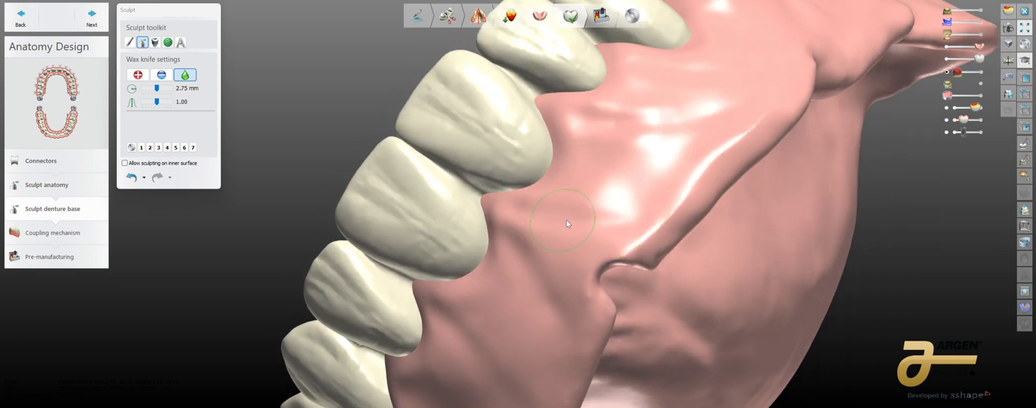
mouse_move(638, 186)
right_down()
mouse_move(653, 212)
mouse_move(641, 263)
right_up()
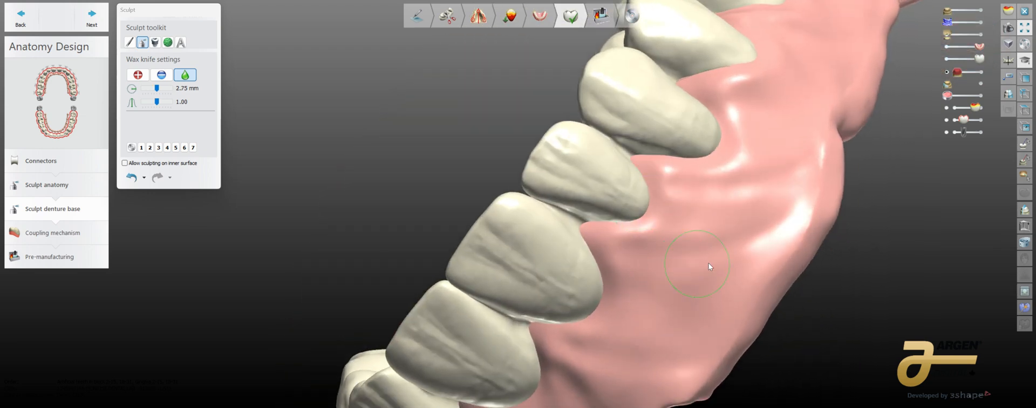
right_drag(756, 195, 634, 229)
mouse_move(720, 222)
right_down()
mouse_move(633, 250)
mouse_move(604, 235)
right_up()
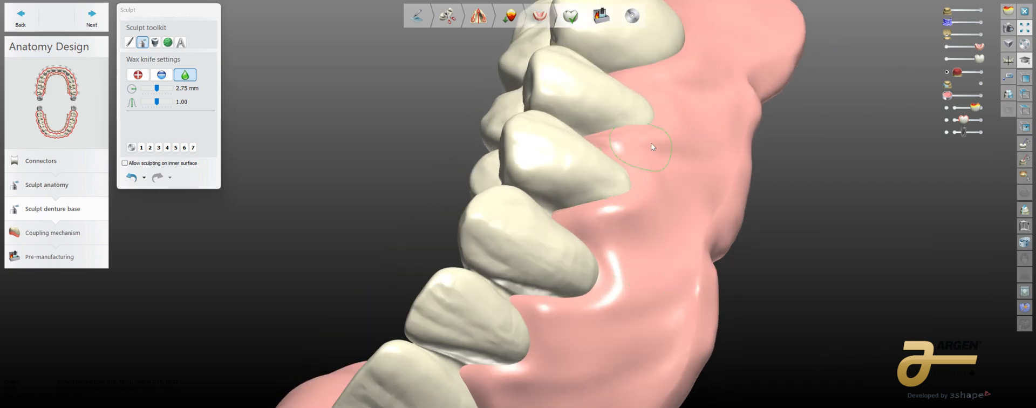
right_drag(698, 140, 722, 140)
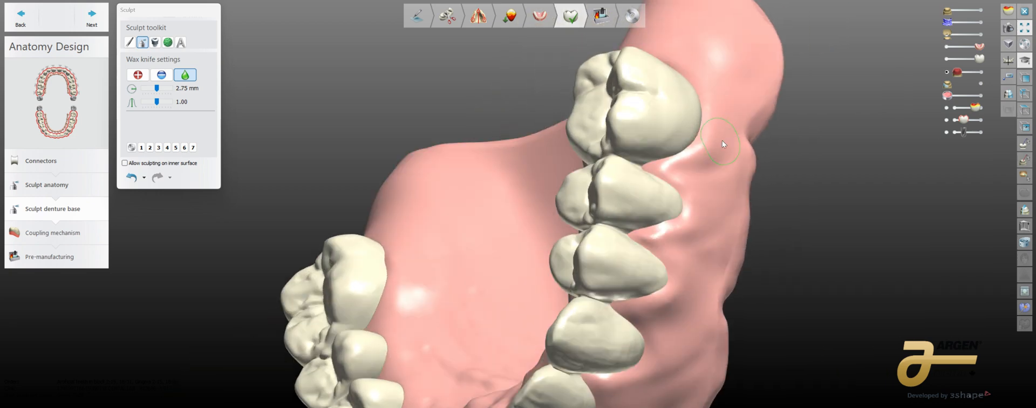
mouse_move(699, 21)
right_down()
mouse_move(705, 231)
mouse_move(655, 296)
right_up()
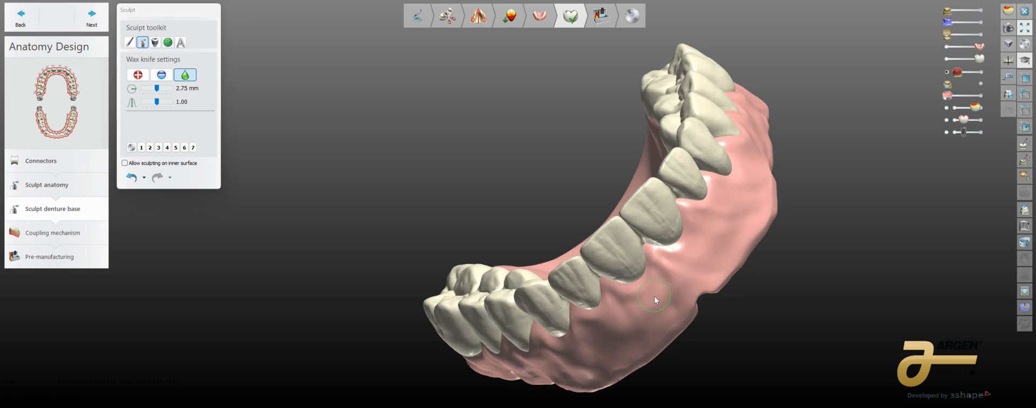
mouse_move(280, 285)
right_down()
mouse_move(426, 181)
mouse_move(439, 235)
right_up()
right_drag(607, 268, 503, 291)
- Morph the gum margin at the lateral incisors with a 5.11 mm radius
click(130, 42)
scroll(466, 268, up, 2)
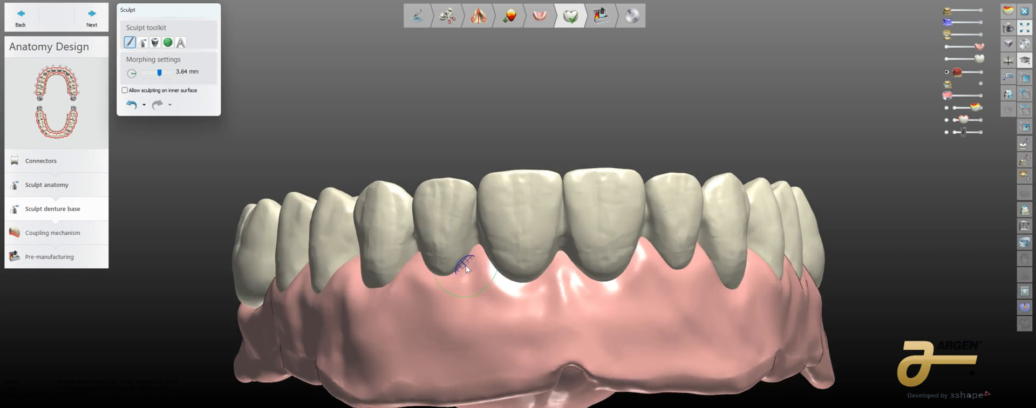
shift+scroll(439, 275, up, 3)
drag(438, 274, 440, 283)
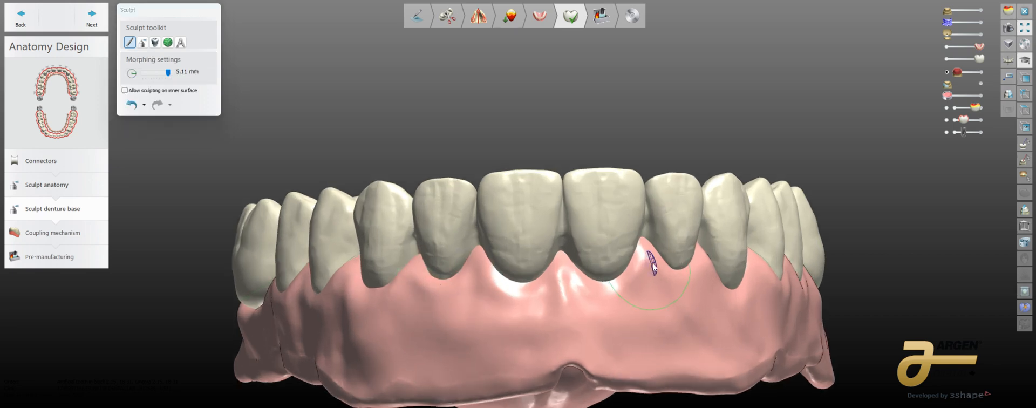
right_drag(607, 294, 583, 180)
- Morph the outer gum contour above the teeth with radii of 4.62 mm and 5.60 mm, viewing it from the side
shift+scroll(590, 290, down, 2)
scroll(568, 213, up, 5)
right_drag(568, 214, 553, 178)
middle_drag(551, 175, 543, 308)
right_drag(544, 307, 540, 294)
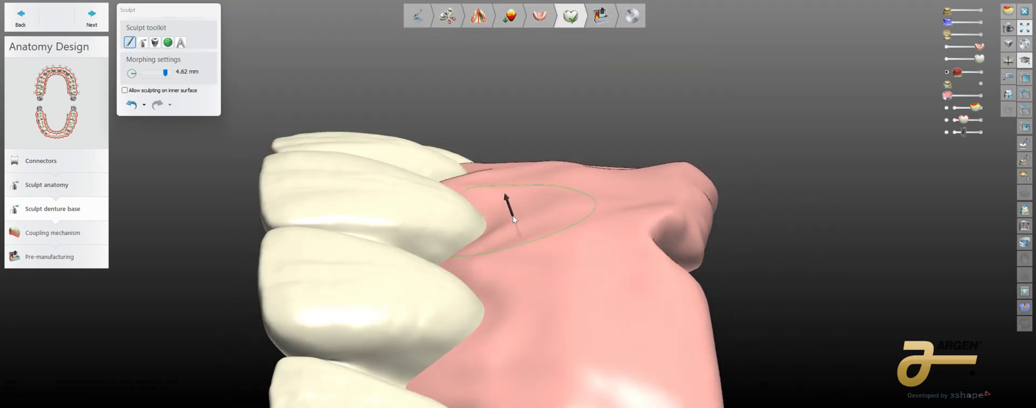
shift+scroll(514, 215, up, 2)
mouse_move(520, 199)
right_down()
mouse_move(576, 261)
mouse_move(533, 232)
mouse_move(563, 258)
mouse_move(624, 264)
mouse_move(637, 278)
mouse_move(406, 193)
right_up()
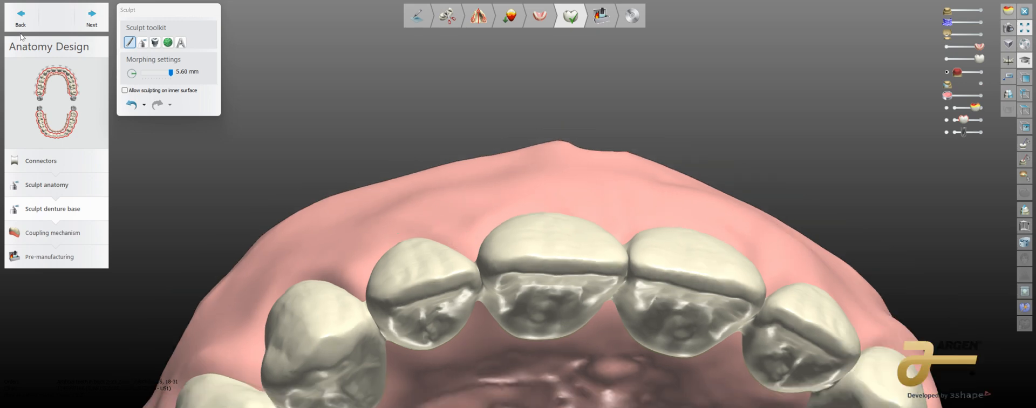
- Finish sculpting the denture base and advance through the coupling mechanism stage to pre-manufacturing without changing its settings
click(90, 13)
click(89, 13)
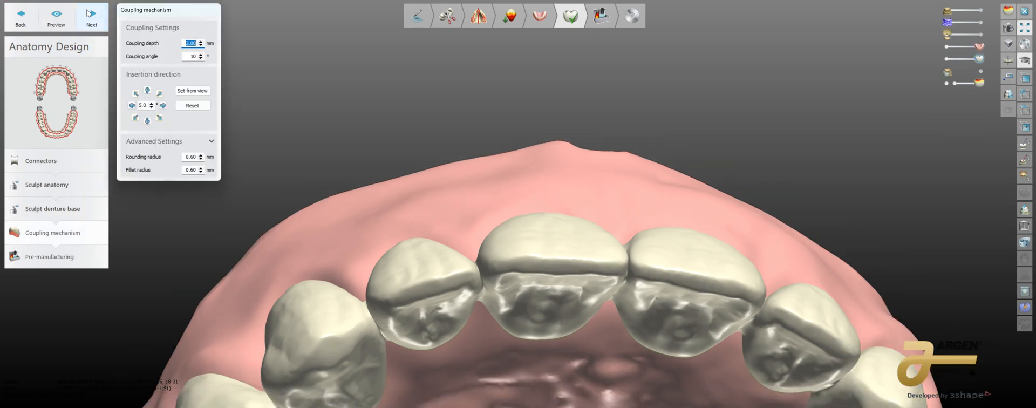
scroll(348, 164, down, 5)
mouse_move(386, 205)
right_down()
mouse_move(384, 174)
mouse_move(387, 195)
right_up()
middle_drag(387, 195, 430, 224)
mouse_move(430, 224)
right_down()
mouse_move(430, 241)
mouse_move(429, 216)
right_up()
click(98, 24)
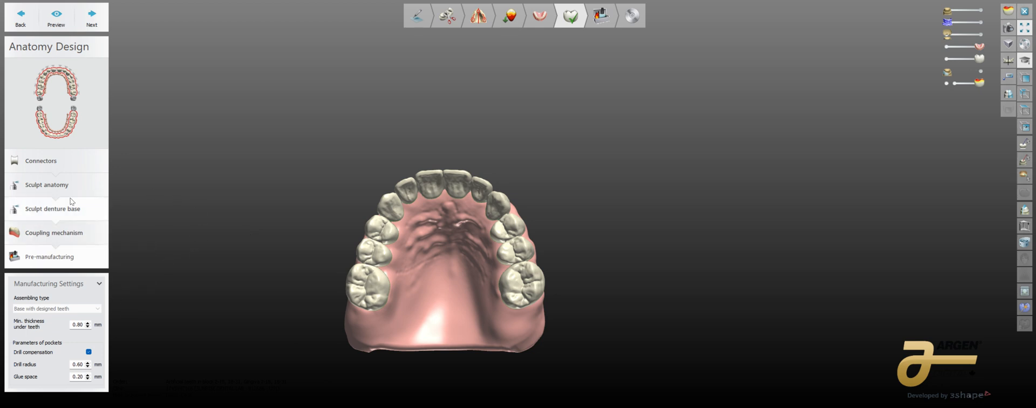
- Generate the pre-manufacturing preview with 0.80 mm minimum thickness under teeth, 0.60 mm drill radius and 0.20 mm glue space
right_drag(383, 273, 406, 225)
right_drag(529, 218, 497, 321)
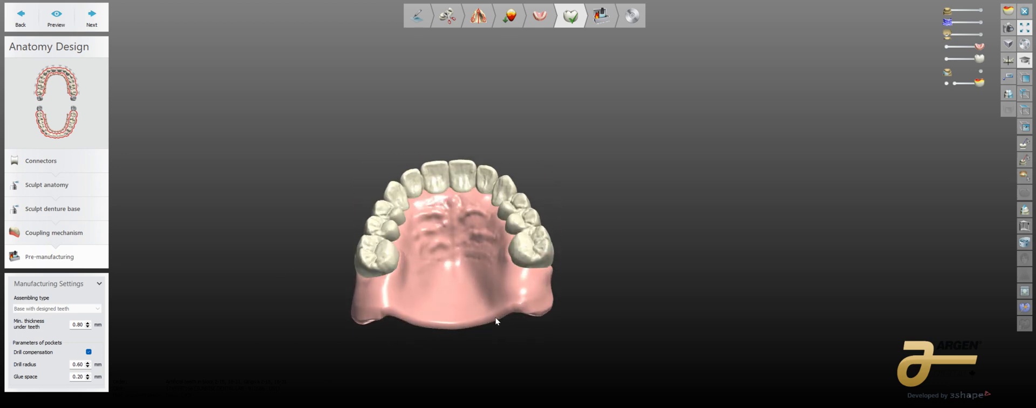
click(65, 17)
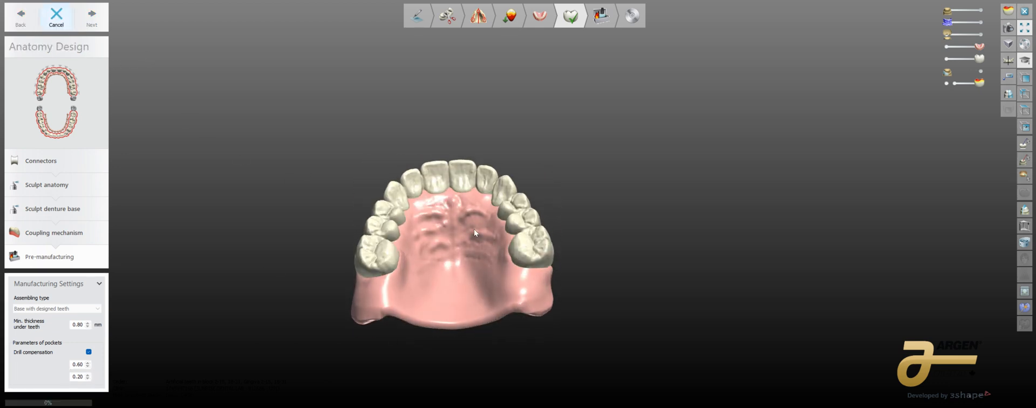
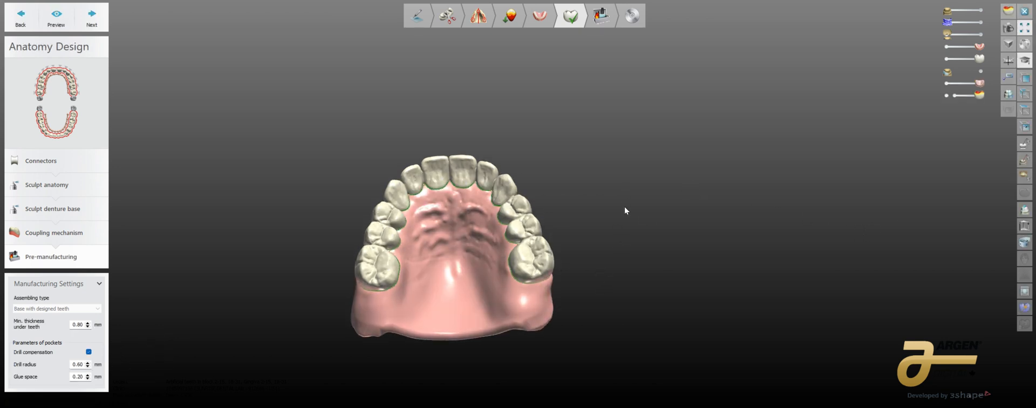
- Hide the teeth and the original denture design to inspect the tooth pockets in the manufactured base
ctrl+right_drag(525, 194, 644, 181)
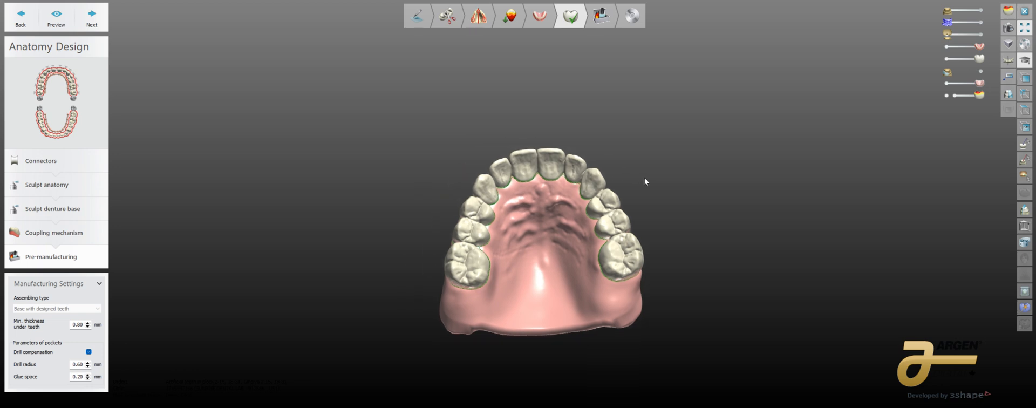
click(948, 59)
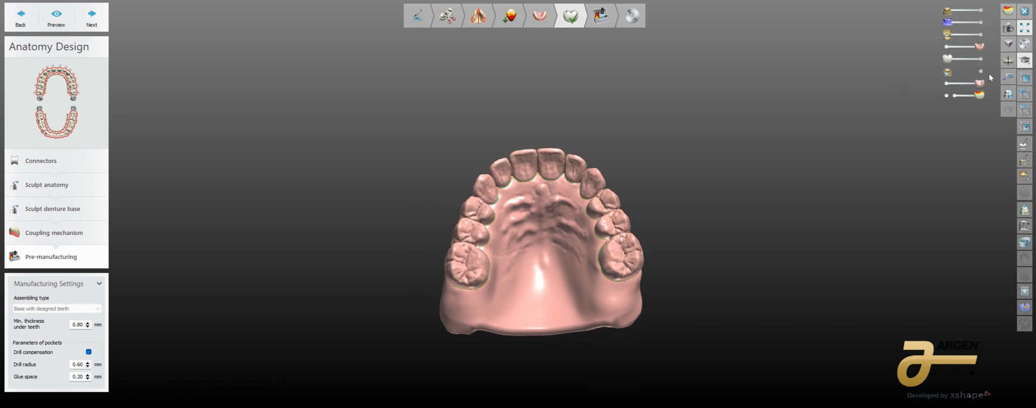
drag(980, 83, 938, 85)
scroll(511, 257, up, 5)
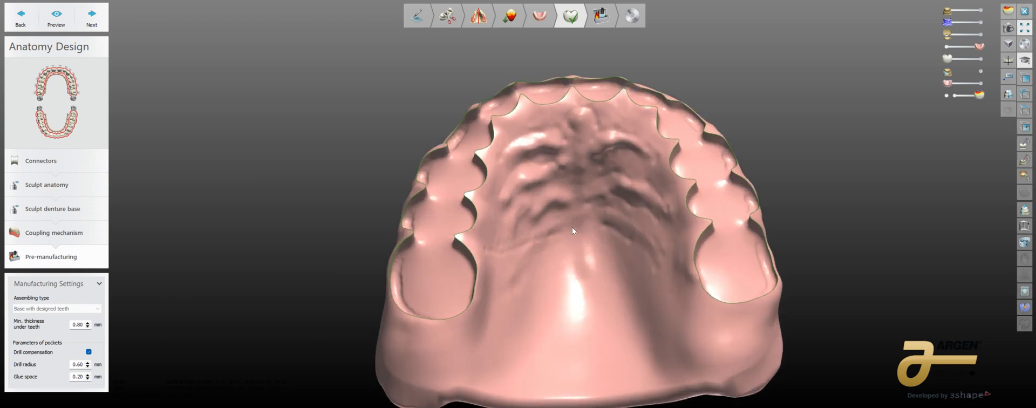
mouse_move(572, 228)
right_down()
mouse_move(566, 255)
mouse_move(547, 255)
mouse_move(596, 236)
mouse_move(565, 231)
mouse_move(575, 297)
mouse_move(573, 281)
mouse_move(600, 245)
mouse_move(569, 240)
mouse_move(572, 222)
right_up()
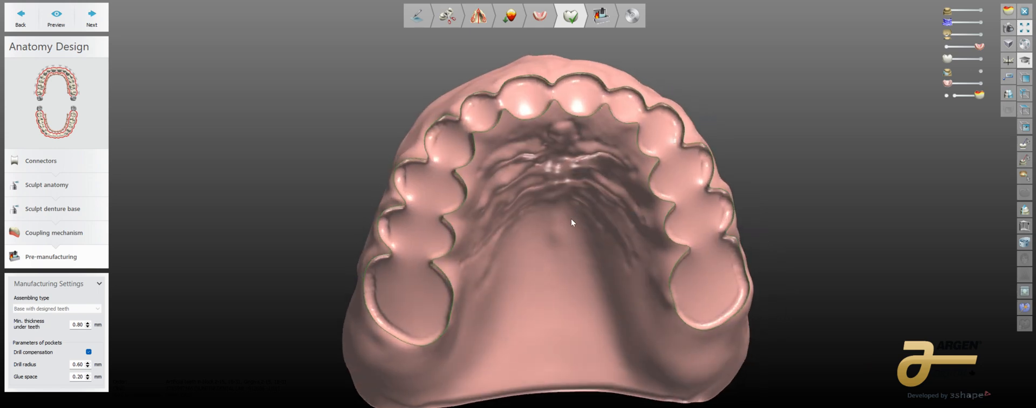
- Show only the connected teeth for inspection, and display them together with the denture base again
click(949, 48)
click(948, 59)
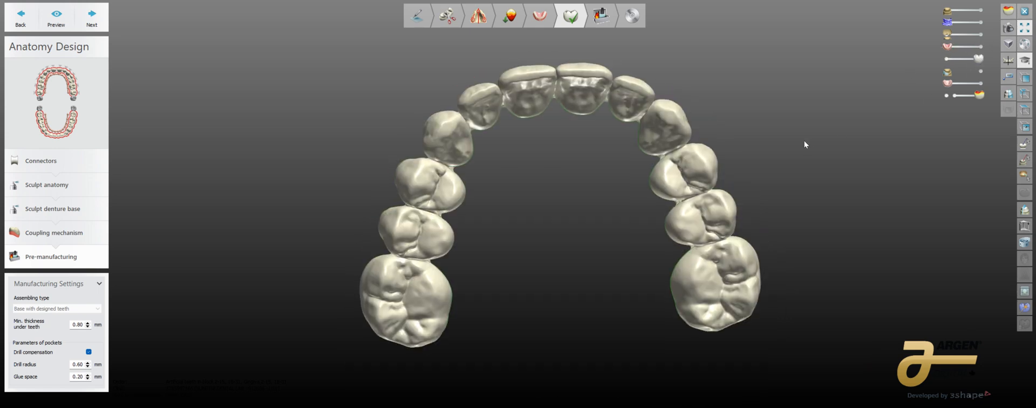
right_drag(718, 183, 704, 207)
scroll(530, 227, up, 1)
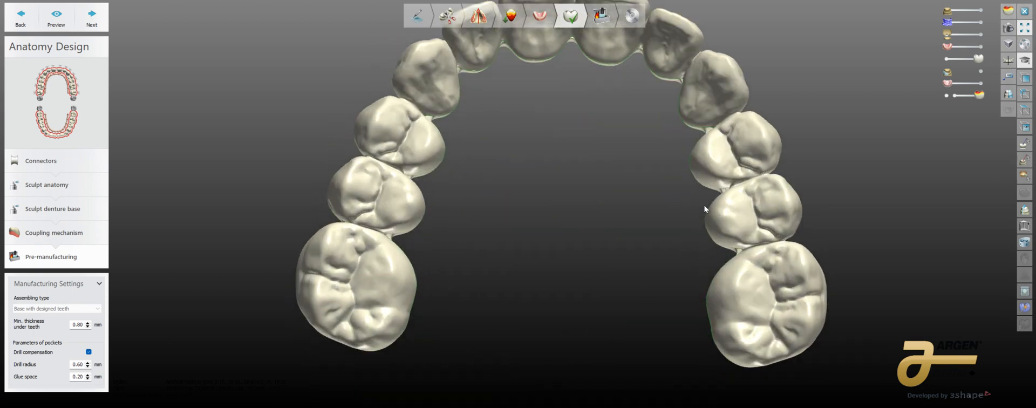
click(981, 46)
right_drag(884, 130, 670, 148)
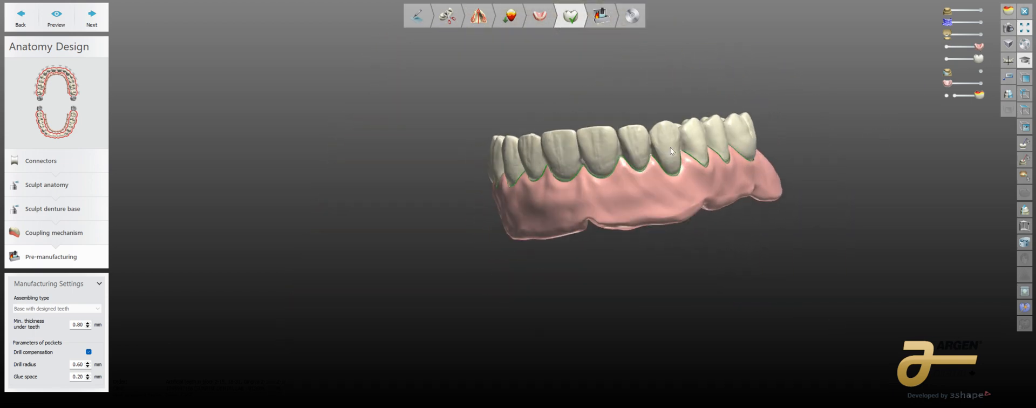
- Cut a 2D cross section through a front tooth and the denture base, and enlarge the cross-section window
click(1024, 209)
click(589, 92)
click(633, 317)
middle_drag(596, 253, 392, 236)
middle_drag(908, 372, 911, 364)
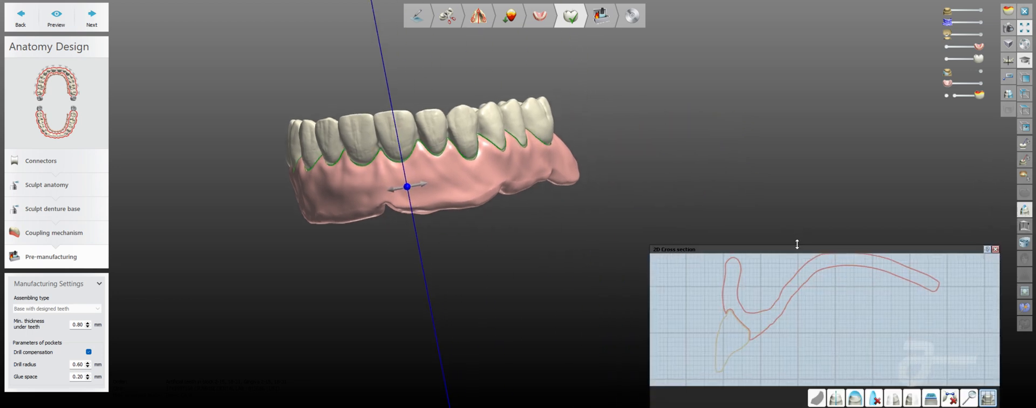
mouse_move(798, 250)
scroll(805, 124, down, 5)
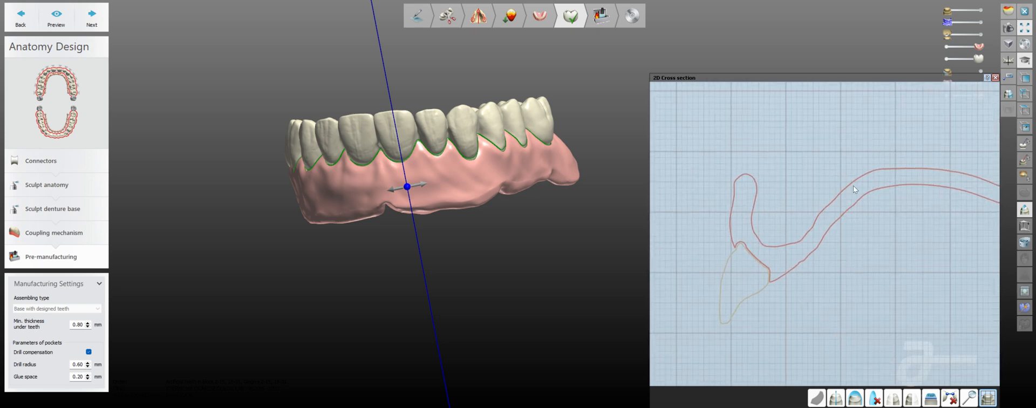
middle_drag(890, 208, 834, 223)
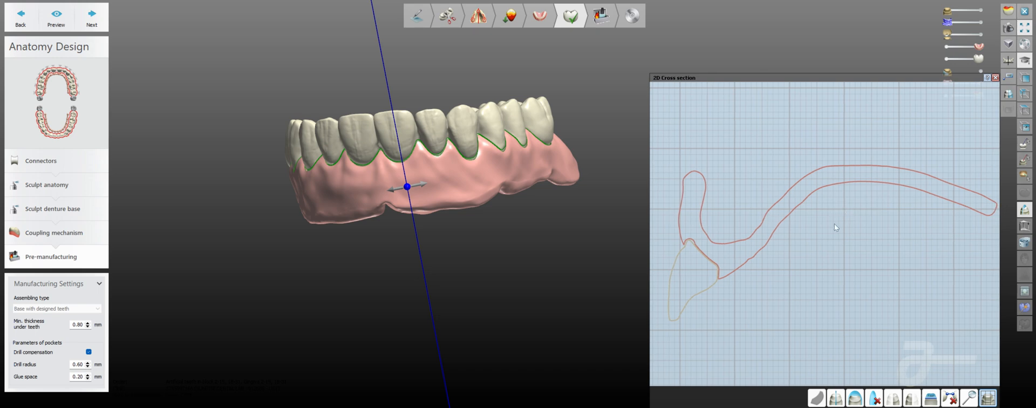
- Measure the glue gap between the tooth and its pocket in the cross section, and examine where the section plane runs
scroll(701, 254, up, 6)
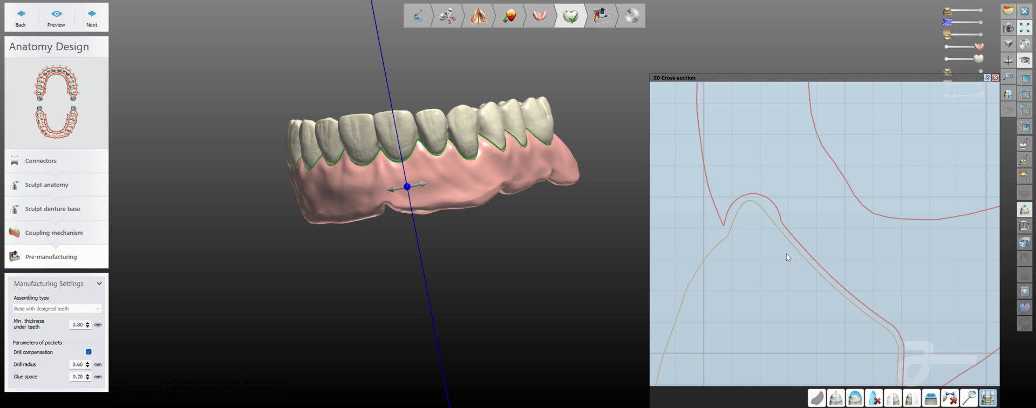
scroll(785, 253, up, 4)
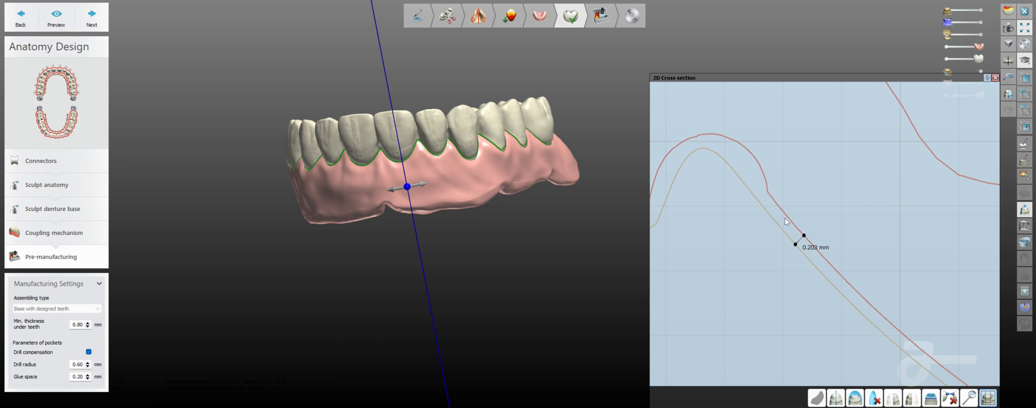
scroll(850, 267, down, 5)
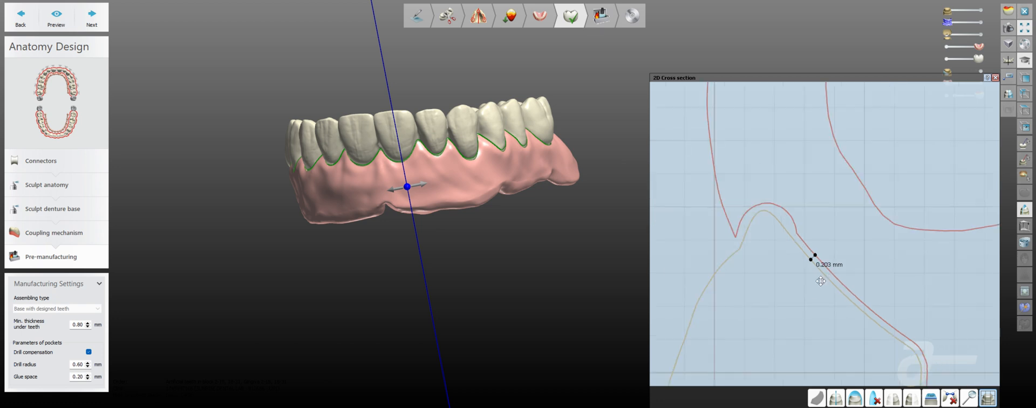
scroll(804, 271, down, 3)
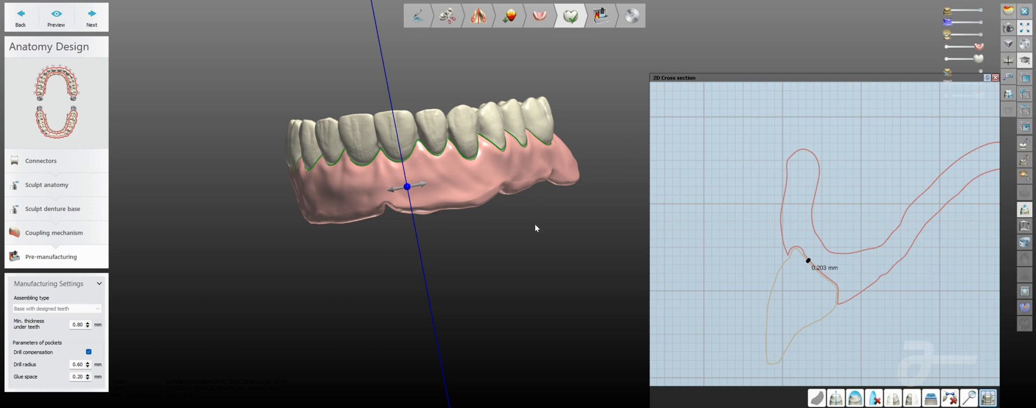
right_drag(536, 229, 460, 264)
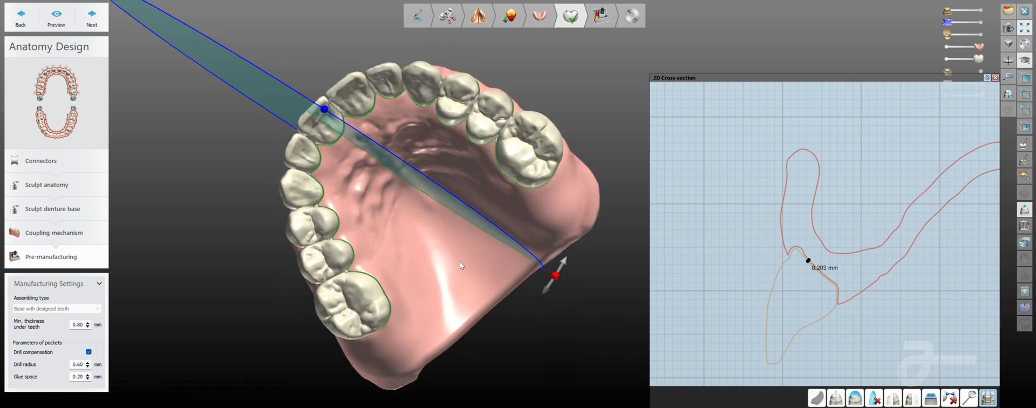
- Close the 2D cross section and open the connector settings for the lower denture
click(996, 78)
click(85, 203)
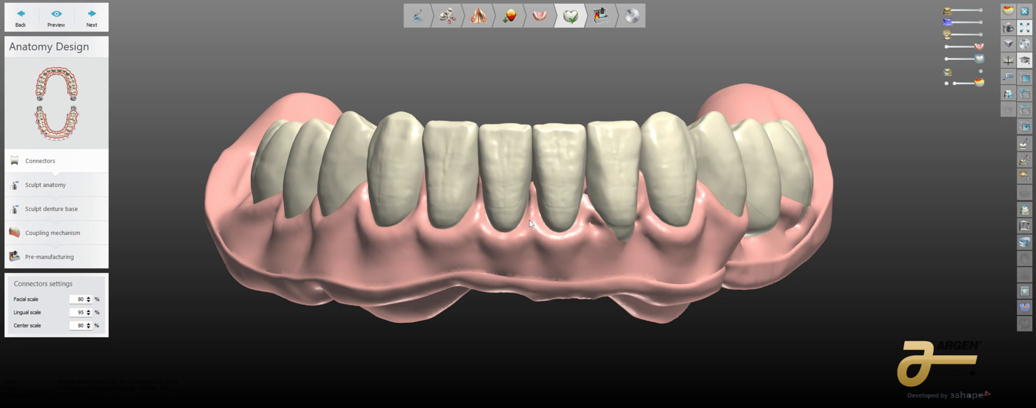
right_drag(530, 220, 531, 233)
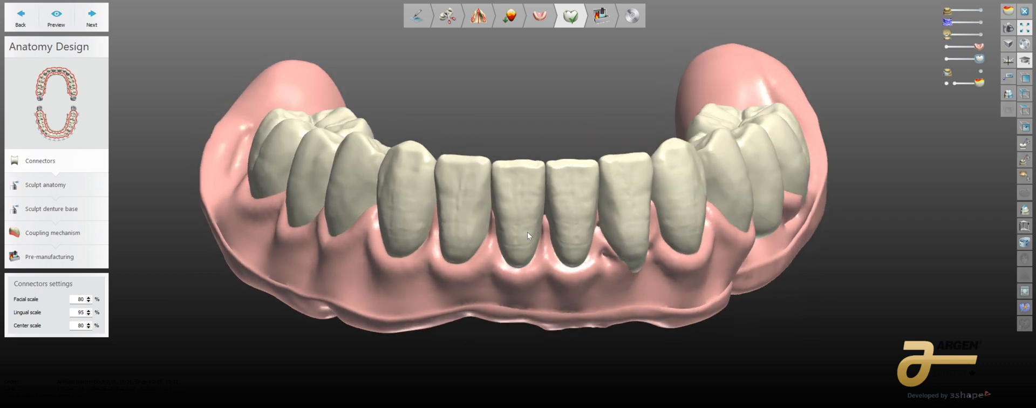
- Set the connectors' facial scale to 70%, lingual scale to 70% and center scale to 60%, and preview the result
double_click(80, 299)
key(BackSpace)
text(70)
key(Tab)
text(70)
key(Tab)
text(60)
click(56, 17)
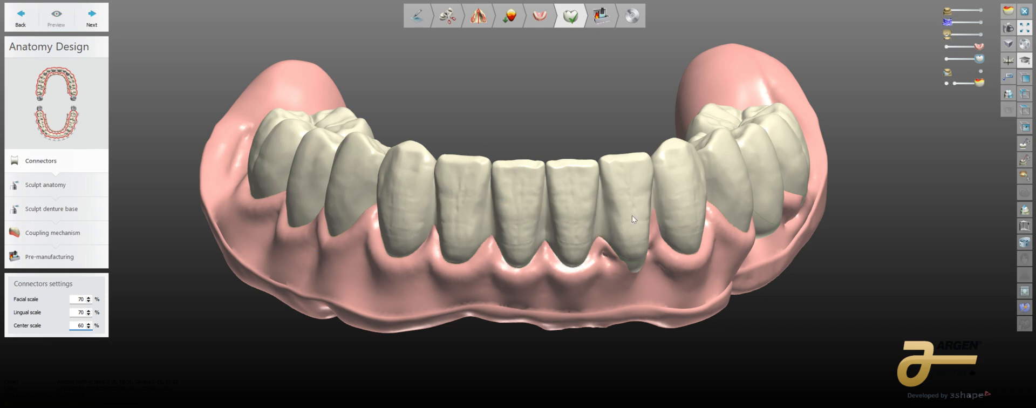
- Examine the lower teeth's connectors and their fit with the denture base from the front, the sides and above
right_drag(574, 235, 502, 147)
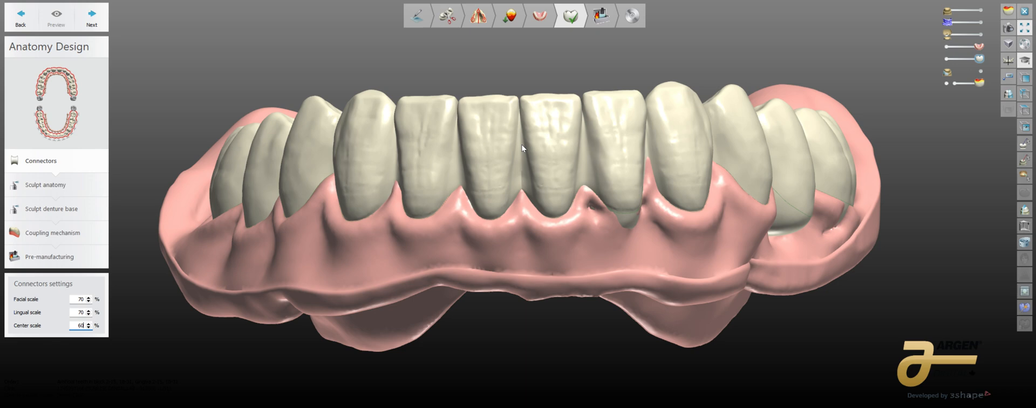
right_drag(451, 222, 368, 293)
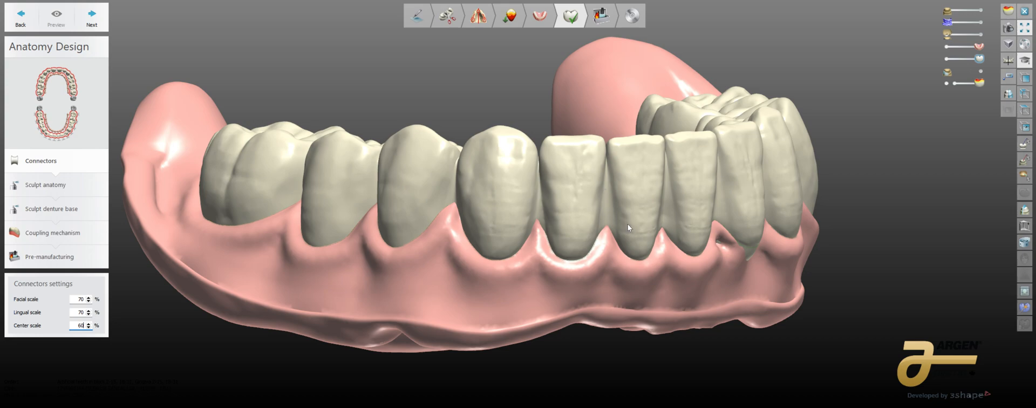
right_drag(617, 211, 609, 274)
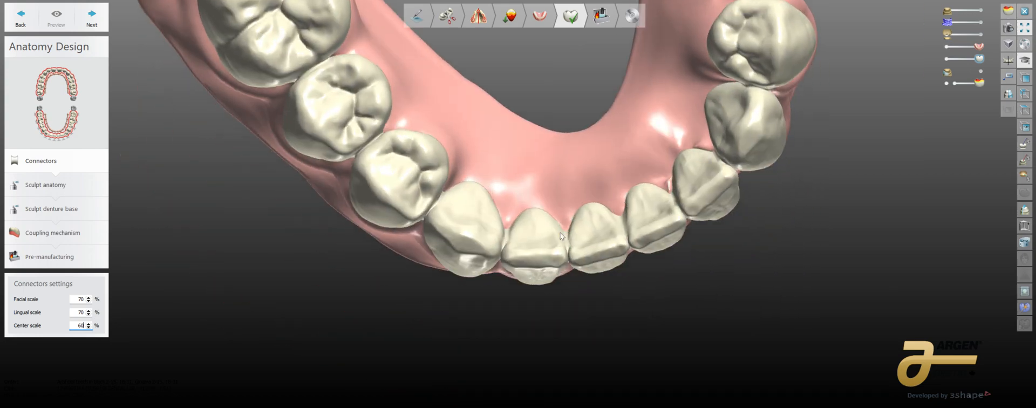
right_drag(560, 236, 536, 167)
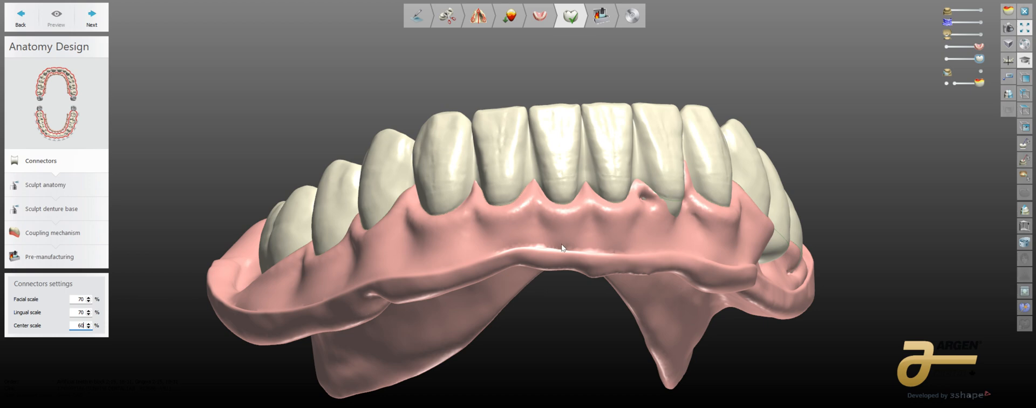
right_drag(612, 164, 591, 213)
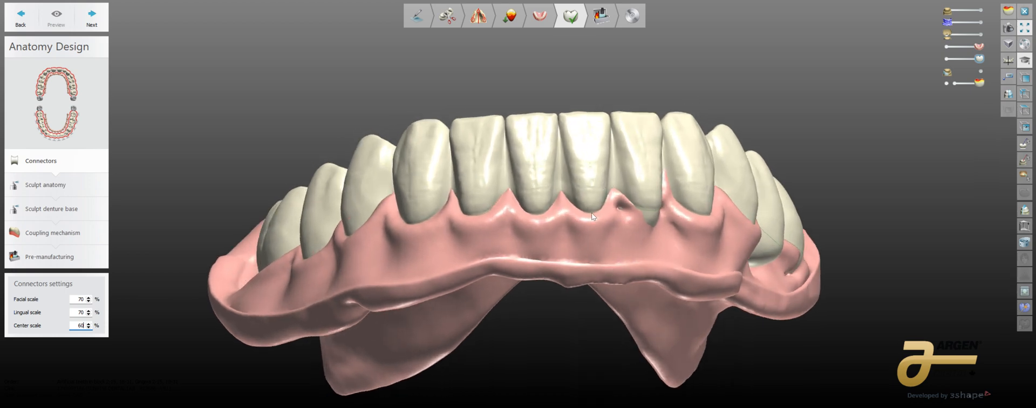
right_drag(384, 187, 492, 195)
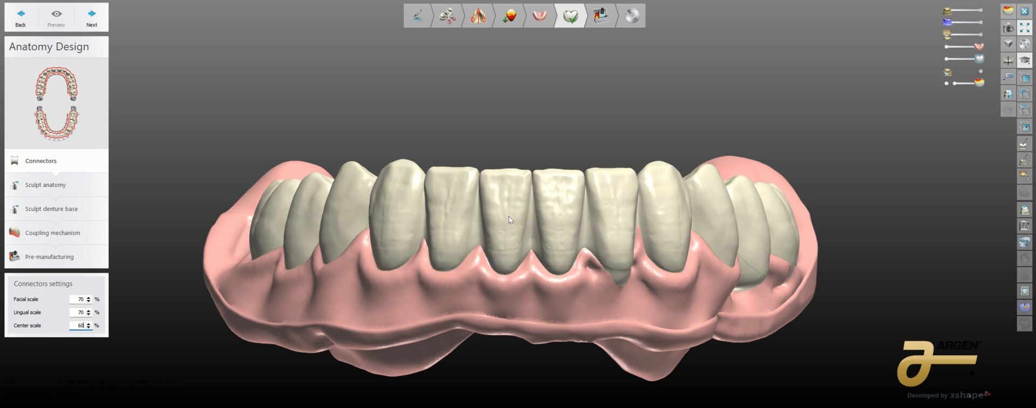
scroll(607, 197, down, 3)
right_drag(555, 201, 588, 208)
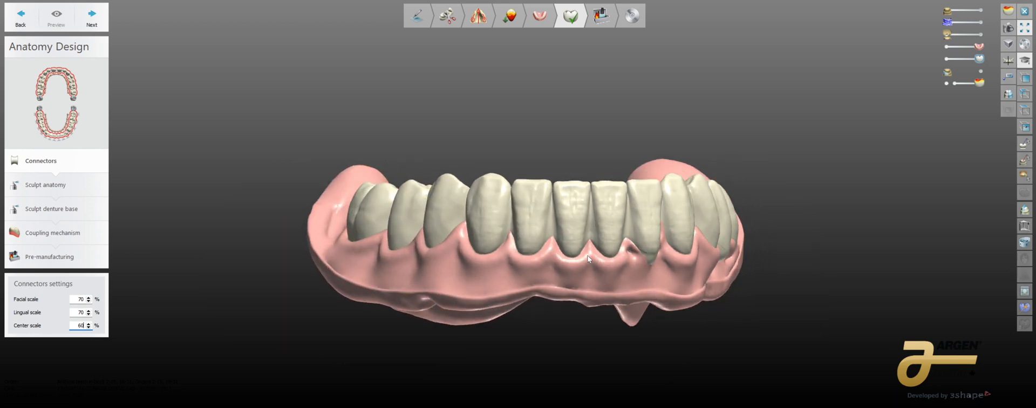
- Move on to sculpting the anatomy and show only the connected lower teeth without the denture base
click(44, 185)
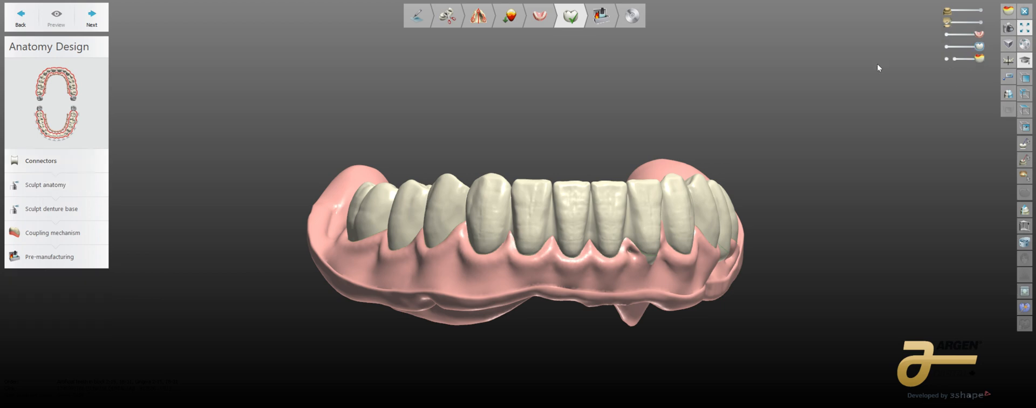
click(947, 47)
scroll(556, 197, up, 5)
right_drag(558, 199, 572, 141)
middle_drag(572, 141, 540, 227)
- Carve away excess material between the lower front teeth using the wax knife's removal mode
click(142, 42)
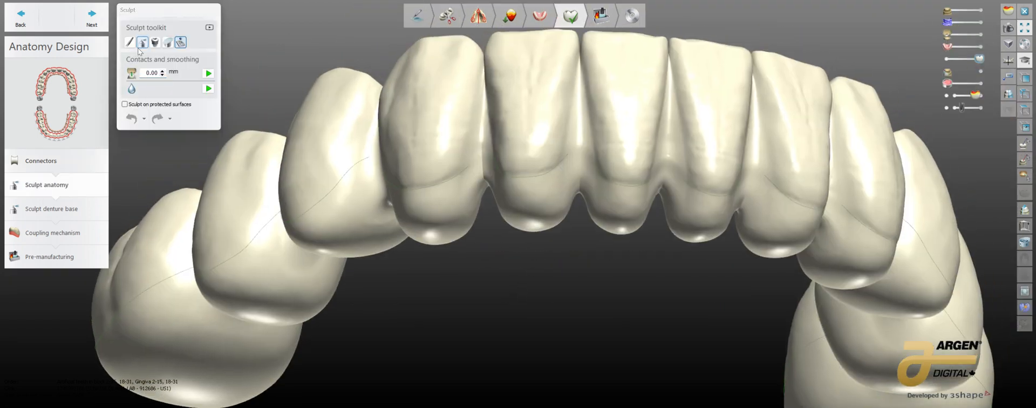
click(162, 74)
scroll(527, 109, up, 4)
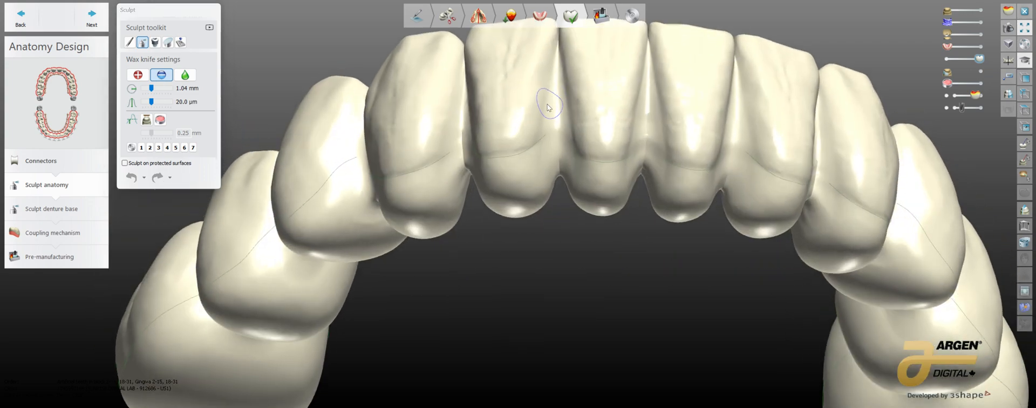
mouse_move(548, 107)
right_down()
mouse_move(552, 150)
mouse_move(550, 115)
mouse_move(562, 120)
right_up()
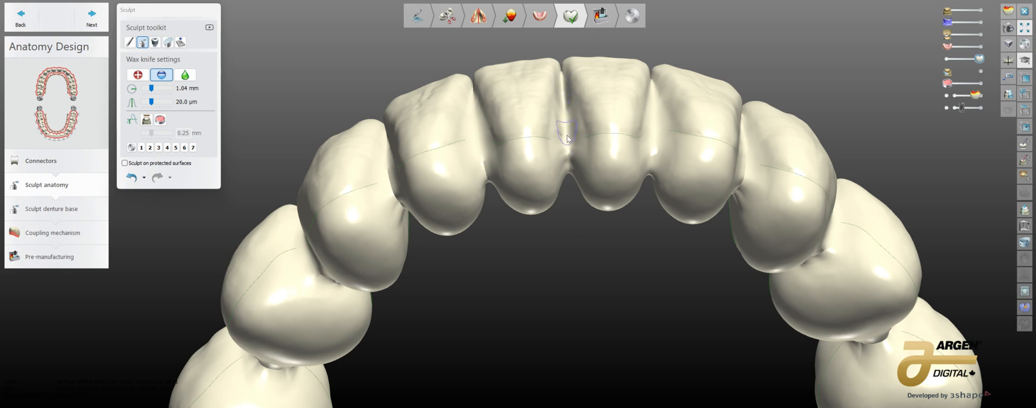
mouse_move(605, 193)
right_down()
mouse_move(599, 163)
mouse_move(607, 187)
mouse_move(611, 141)
mouse_move(610, 181)
right_up()
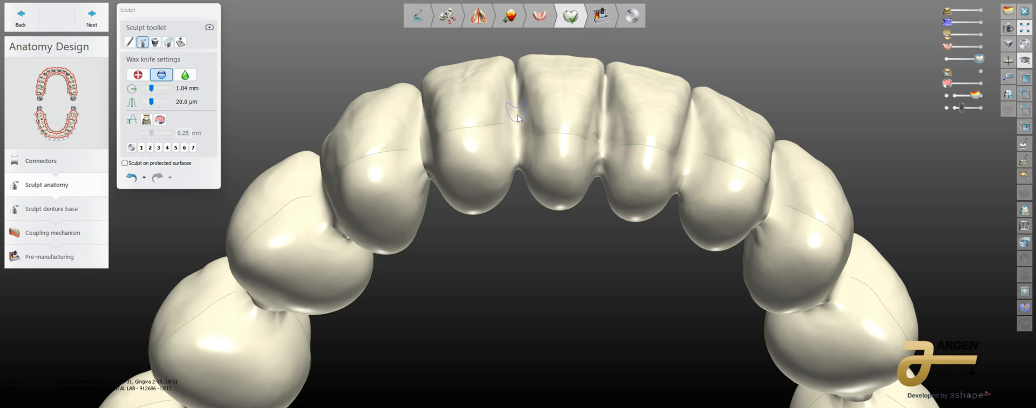
mouse_move(519, 158)
right_down()
mouse_move(535, 213)
mouse_move(528, 196)
mouse_move(526, 222)
mouse_move(449, 174)
mouse_move(454, 125)
right_up()
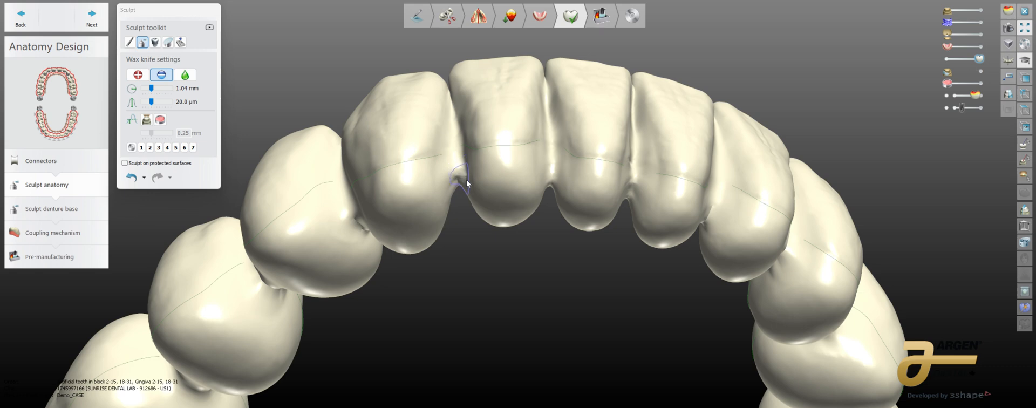
mouse_move(466, 179)
right_down()
mouse_move(563, 247)
mouse_move(538, 212)
mouse_move(588, 178)
mouse_move(620, 106)
right_up()
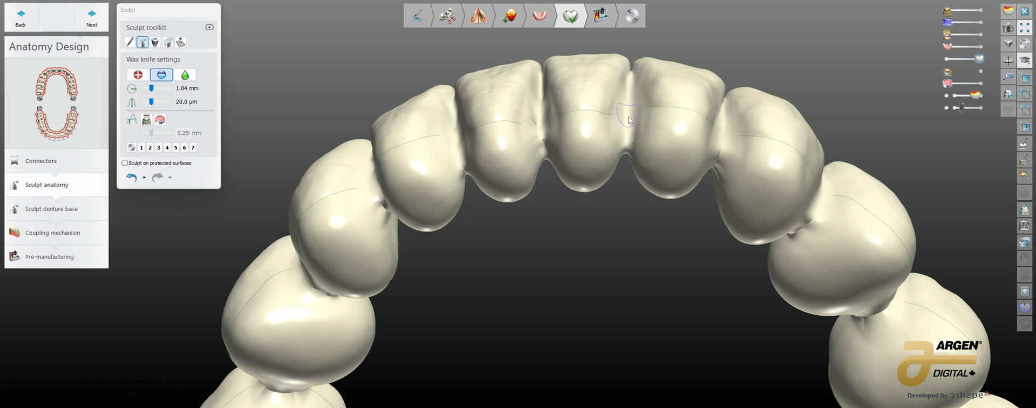
right_drag(630, 121, 594, 136)
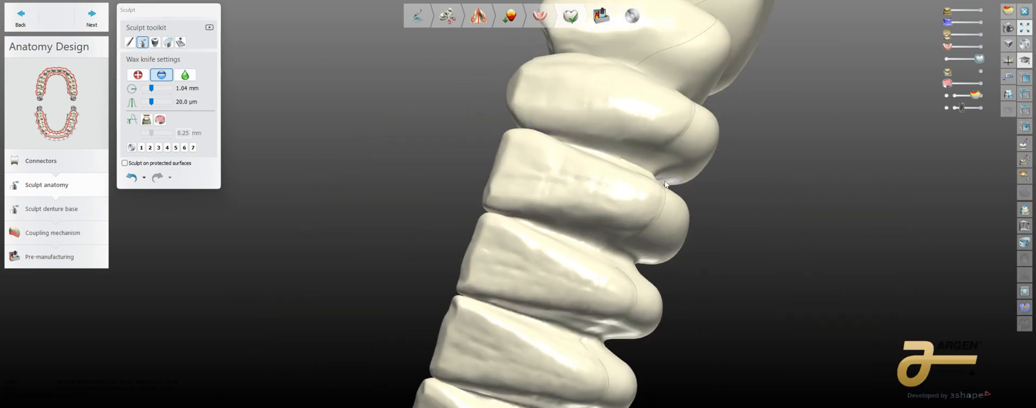
right_drag(665, 185, 577, 155)
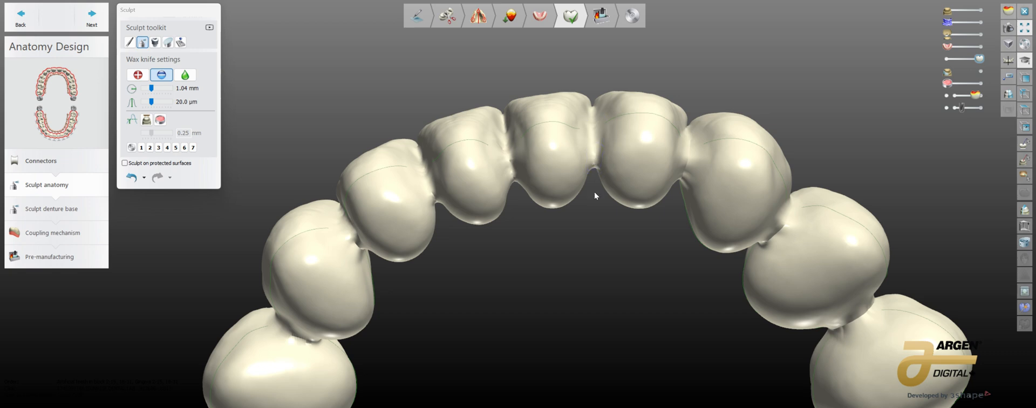
right_drag(516, 170, 232, 236)
- Smooth the connectors between the back teeth on one side using the wax knife at 2.72 mm radius and 1.80 strength
click(184, 75)
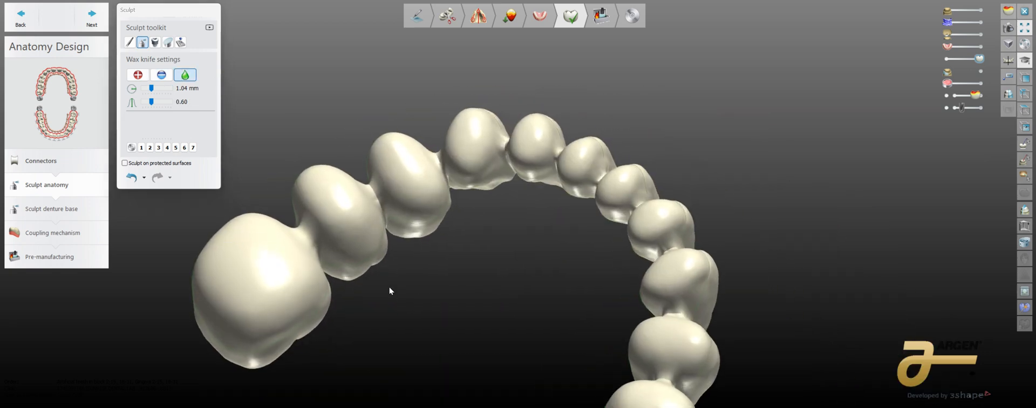
scroll(289, 238, up, 5)
key(2)
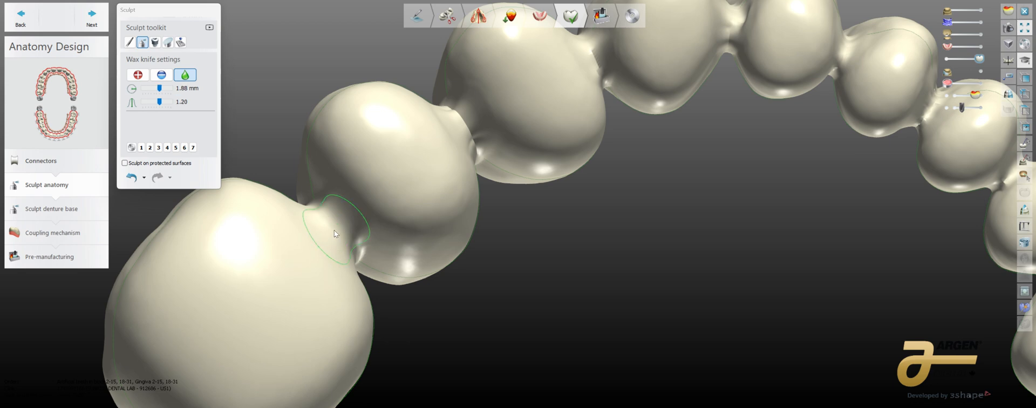
key(3)
drag(328, 215, 375, 266)
middle_drag(409, 222, 381, 234)
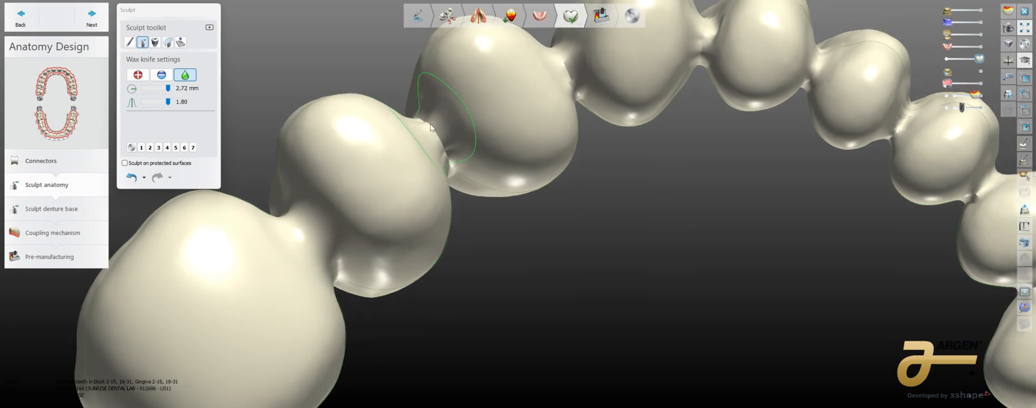
drag(430, 122, 448, 139)
middle_drag(462, 147, 391, 189)
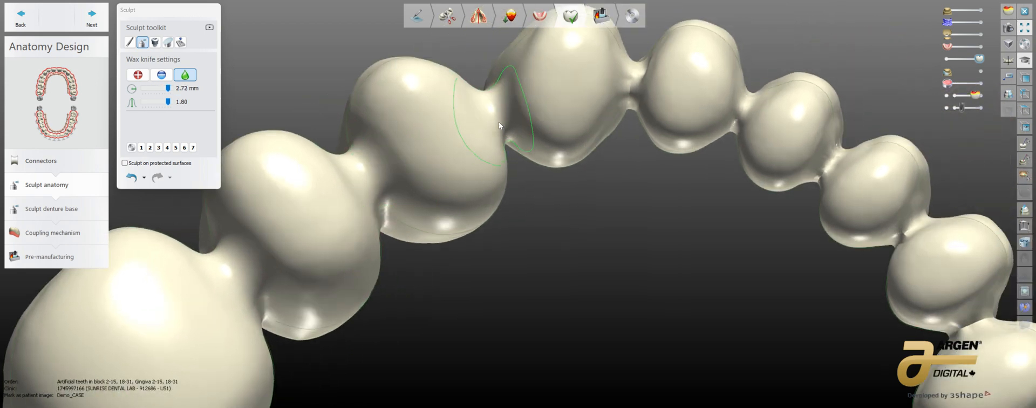
- Smooth the remaining connectors around the front teeth and towards the opposite molar on the underside of the lower arch
mouse_move(499, 122)
right_down()
mouse_move(525, 116)
mouse_move(529, 133)
mouse_move(438, 194)
right_up()
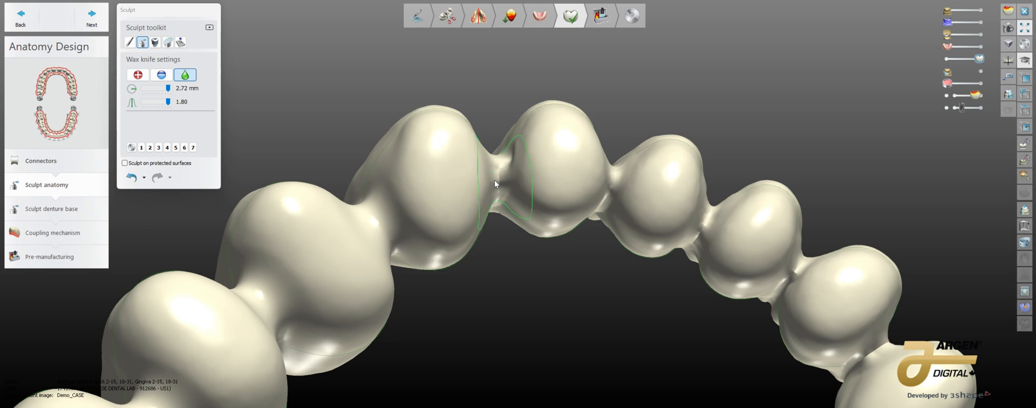
drag(494, 178, 497, 188)
mouse_move(498, 189)
right_down()
mouse_move(514, 206)
mouse_move(488, 197)
right_up()
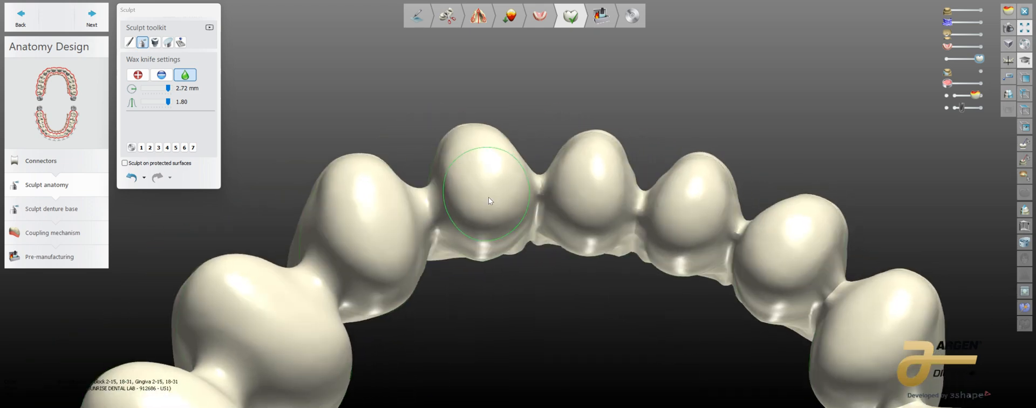
drag(536, 195, 535, 197)
right_drag(534, 197, 527, 209)
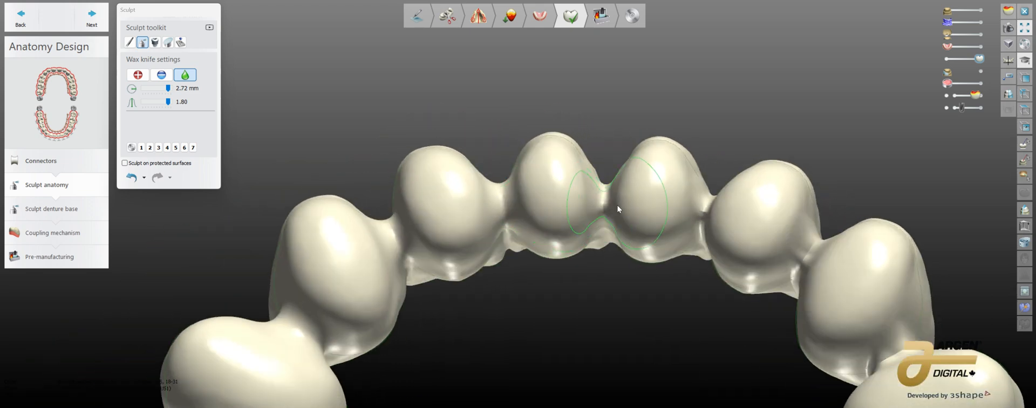
right_drag(606, 209, 488, 203)
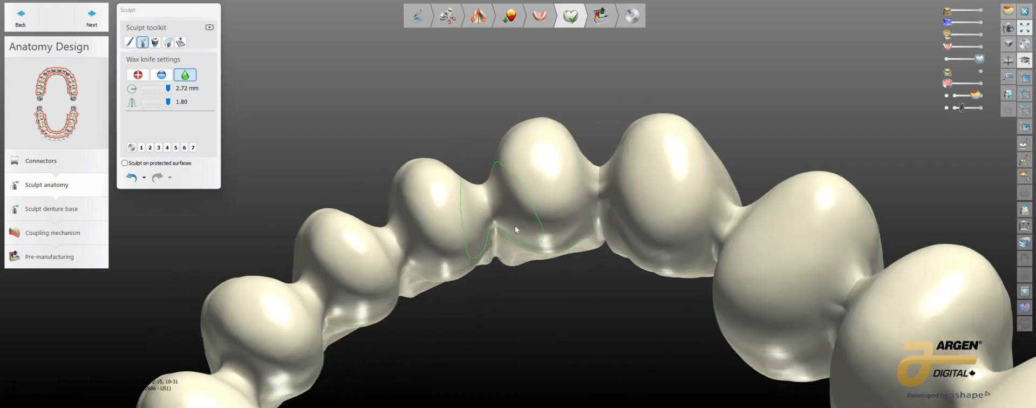
right_drag(600, 176, 556, 125)
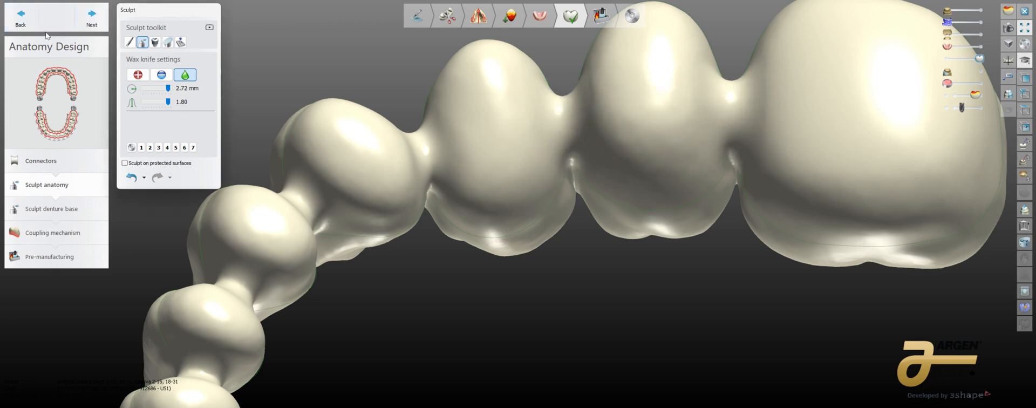
- Adapt the contacts of the lower teeth to the opposing arch with a 0.00 mm distance
mouse_move(111, 199)
right_down()
mouse_move(171, 208)
mouse_move(277, 148)
mouse_move(426, 212)
mouse_move(396, 238)
mouse_move(409, 227)
mouse_move(412, 181)
right_up()
middle_drag(413, 182, 439, 169)
scroll(439, 168, down, 5)
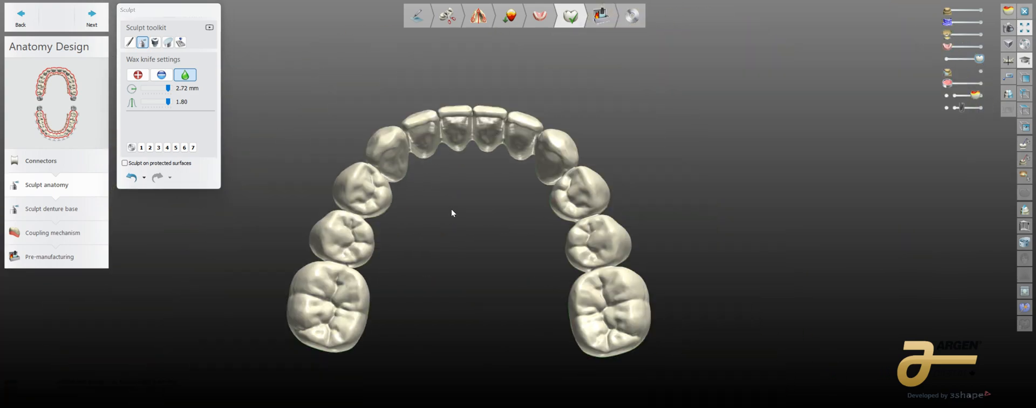
click(180, 42)
click(208, 73)
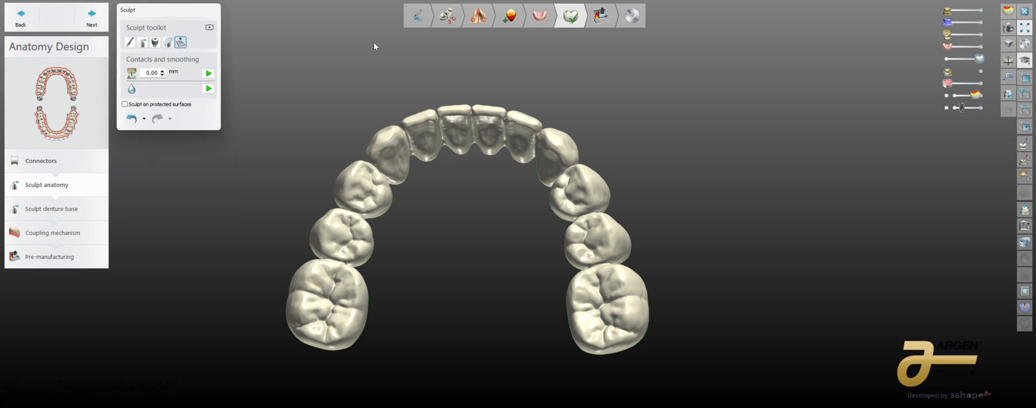
- Move on to sculpting the lower denture base, hiding the red surface and displaying the pink base
click(92, 19)
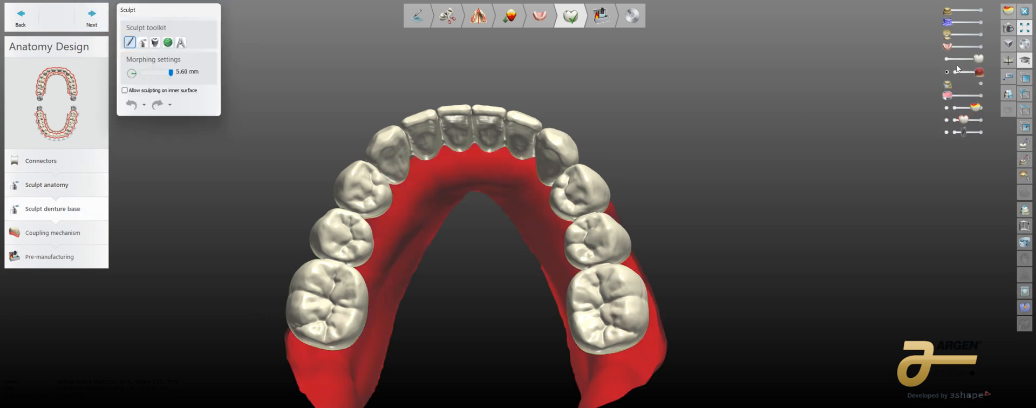
click(956, 72)
click(981, 47)
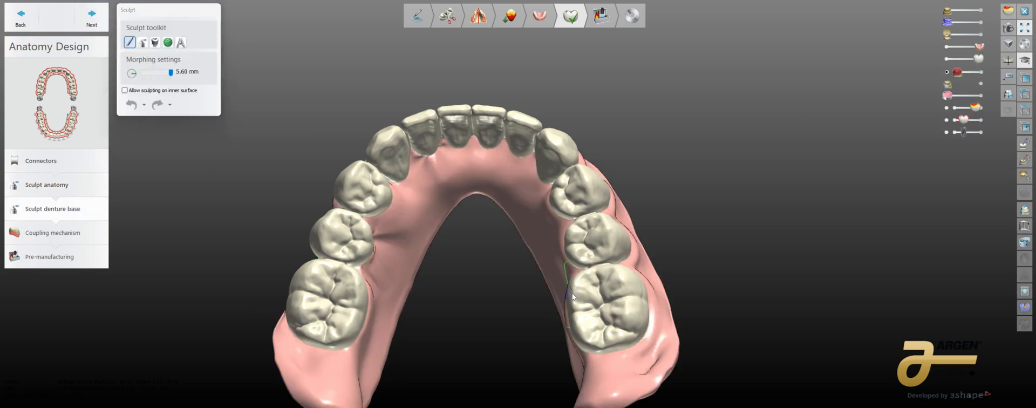
- Hide the lower teeth and smooth the base's tooth sockets along one back side with the wax knife at 4.55 mm radius and 1.80 strength
right_drag(572, 293, 505, 300)
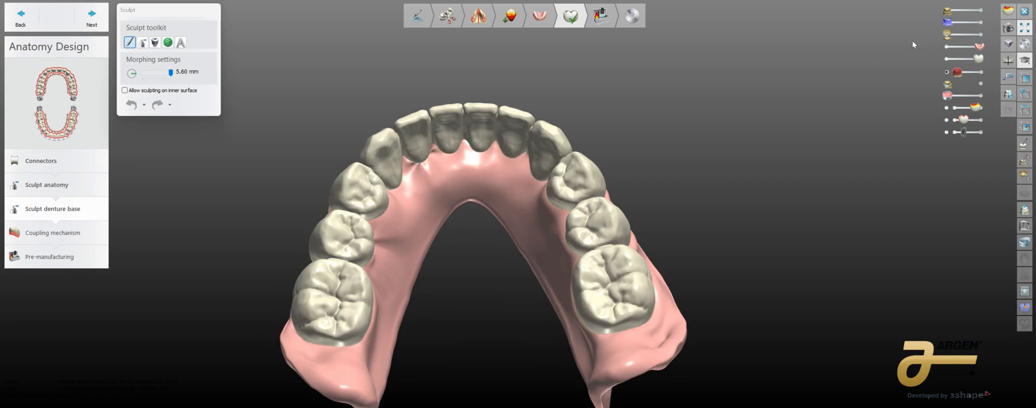
click(946, 60)
right_drag(394, 274, 331, 248)
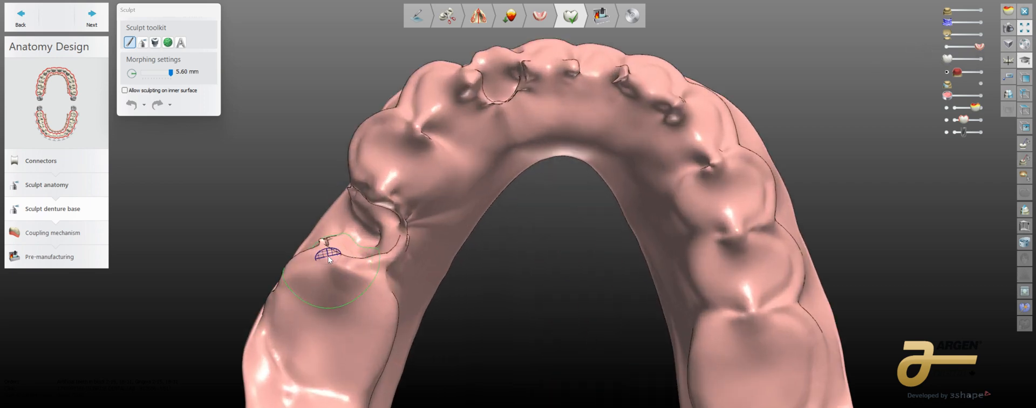
click(143, 42)
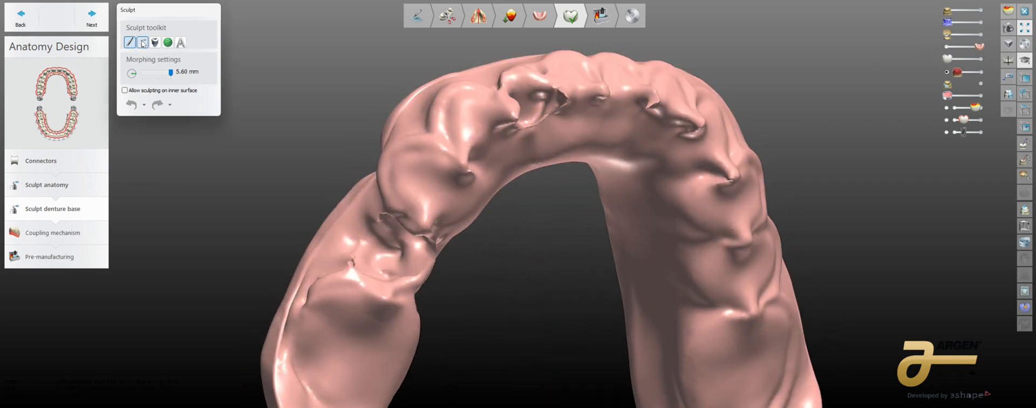
right_drag(360, 272, 349, 317)
ctrl+scroll(348, 317, up, 6)
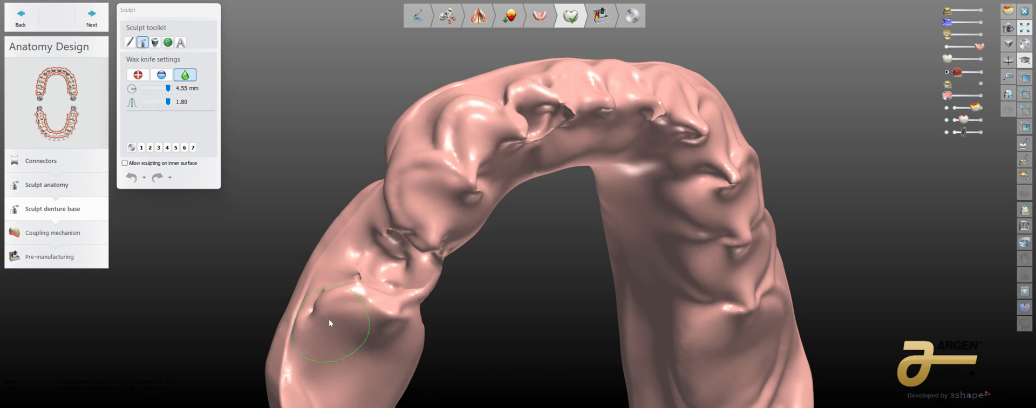
mouse_move(338, 306)
mouse_down()
mouse_move(383, 309)
mouse_move(414, 248)
mouse_move(399, 236)
mouse_up()
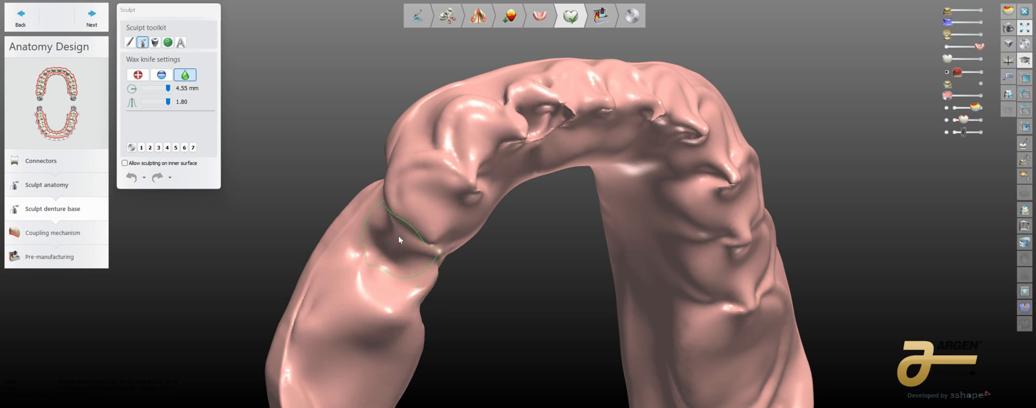
drag(474, 184, 465, 130)
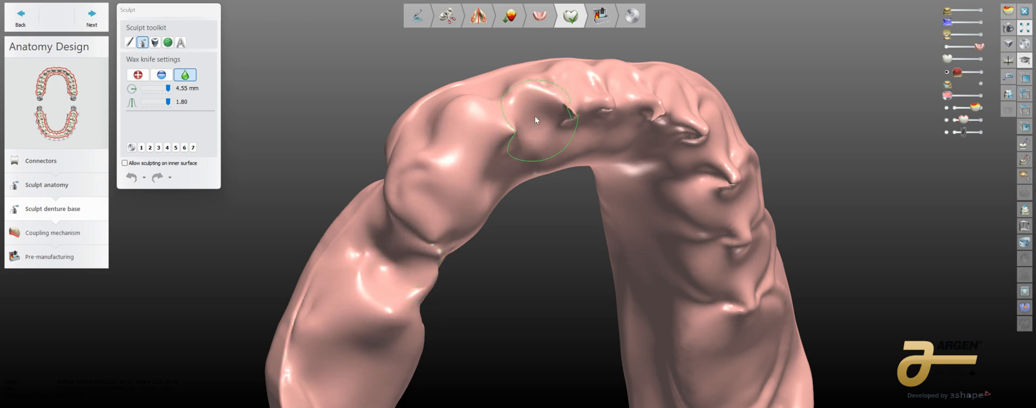
- Smooth the remaining tooth sockets of the lower base across the front and down the opposite back side
mouse_move(561, 119)
right_down()
mouse_move(511, 150)
mouse_move(448, 115)
right_up()
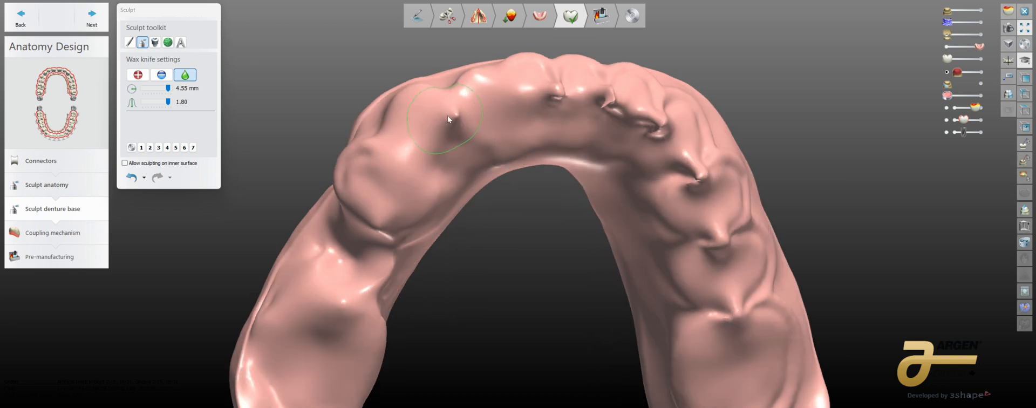
mouse_move(467, 134)
mouse_down()
mouse_move(551, 91)
mouse_move(655, 105)
mouse_up()
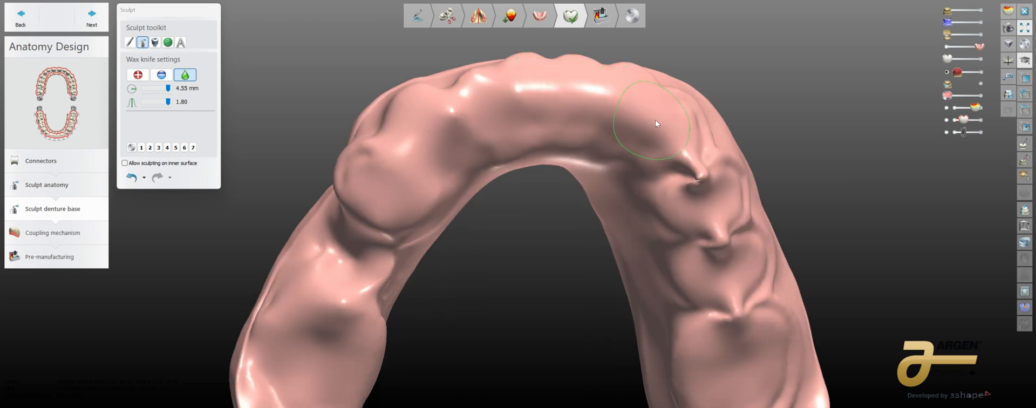
right_drag(682, 155, 656, 144)
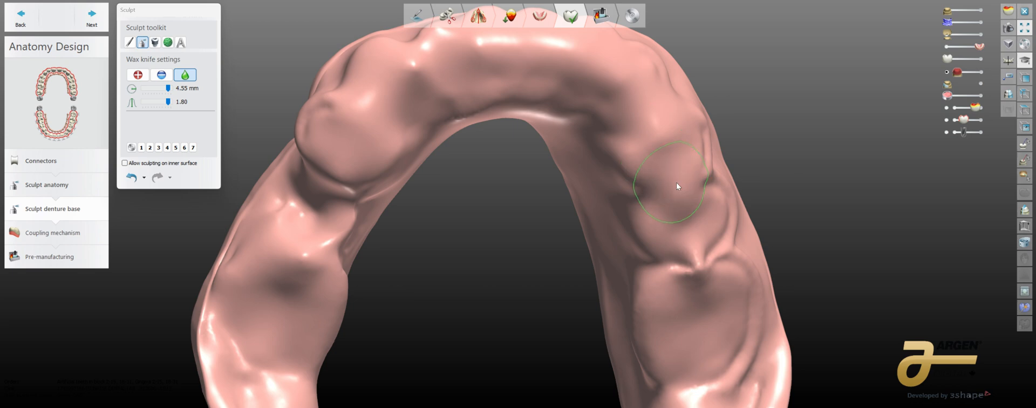
mouse_move(695, 255)
right_down()
mouse_move(681, 206)
mouse_move(681, 274)
mouse_move(675, 143)
mouse_move(637, 121)
mouse_move(617, 74)
mouse_move(370, 127)
mouse_move(390, 131)
right_up()
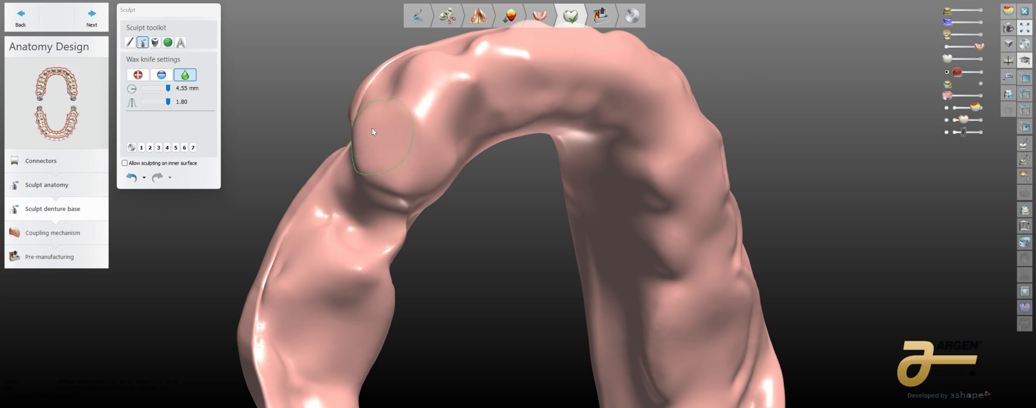
right_drag(393, 138, 397, 162)
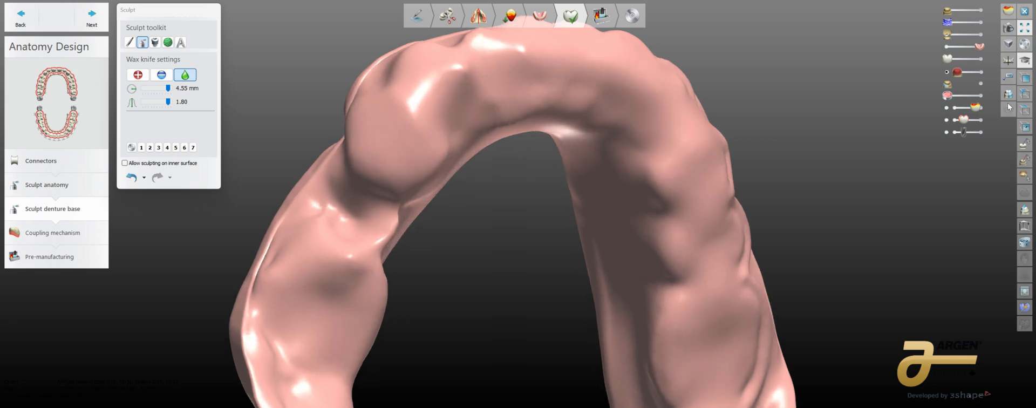
- Make the pink base semi-transparent to inspect it from all sides, and restore the opaque base with the teeth displayed
drag(979, 49, 964, 47)
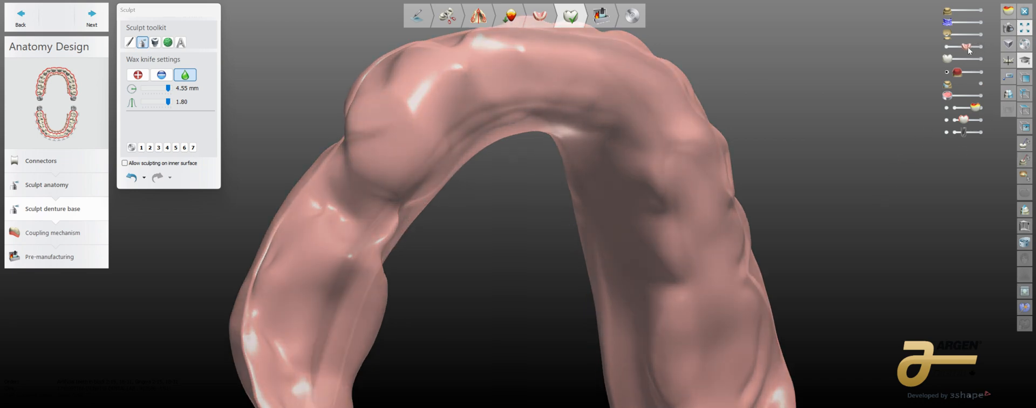
mouse_move(869, 132)
right_down()
mouse_move(426, 291)
mouse_move(500, 263)
mouse_move(491, 261)
right_up()
right_drag(419, 225, 520, 229)
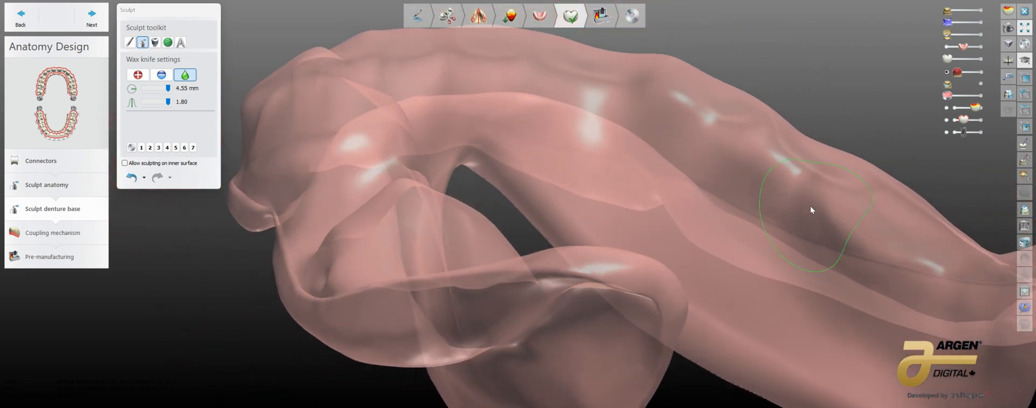
right_drag(731, 201, 594, 278)
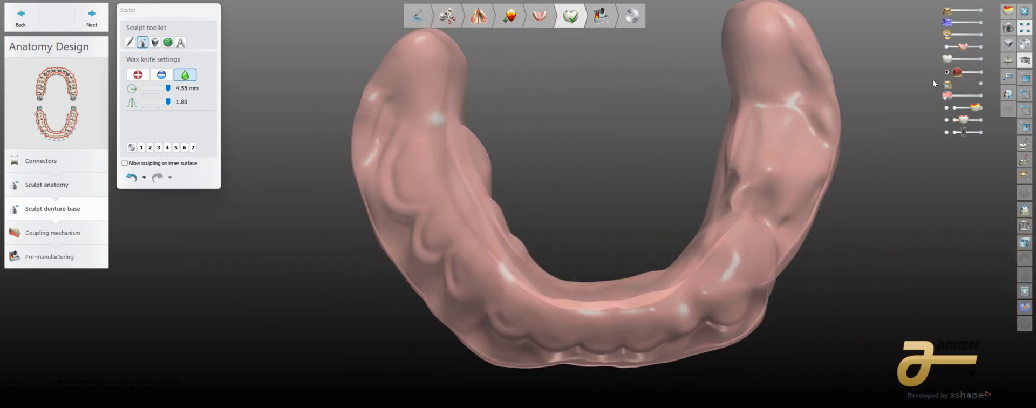
click(981, 47)
click(981, 59)
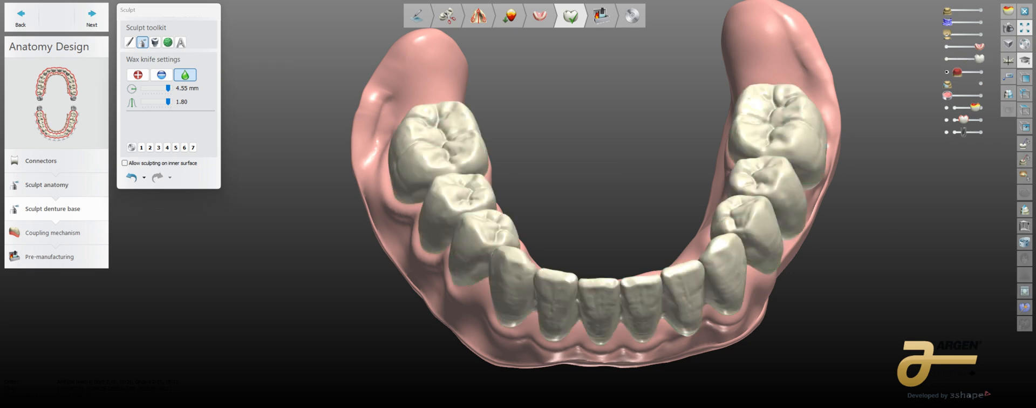
- Smooth the gum surface beside the last molar on one side with the wax knife at 4.10 mm radius and 1.60 strength
right_drag(572, 307, 594, 268)
scroll(387, 256, up, 5)
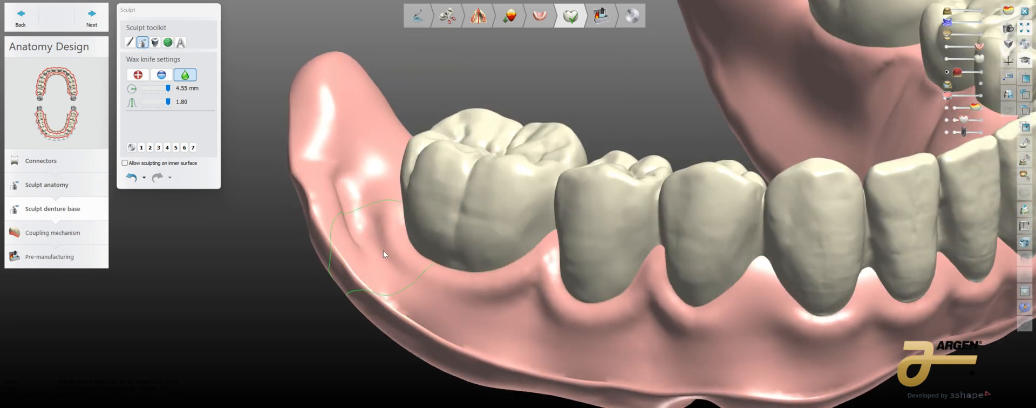
right_drag(384, 250, 349, 232)
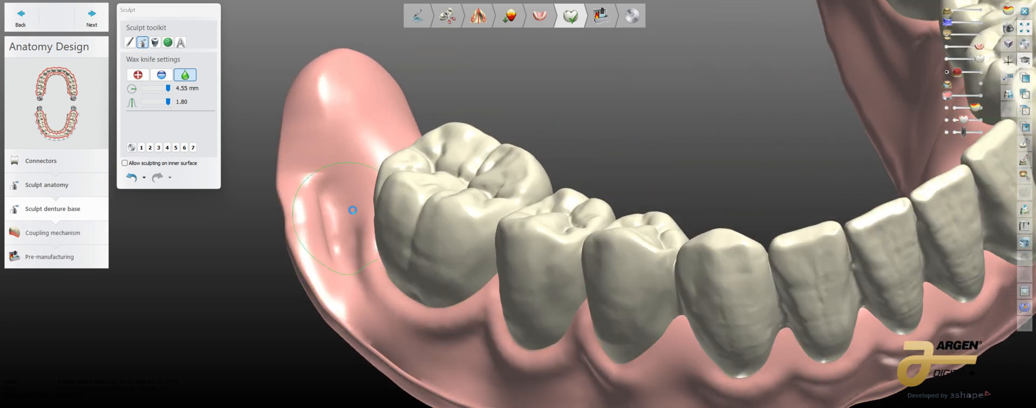
ctrl+scroll(334, 216, down, 3)
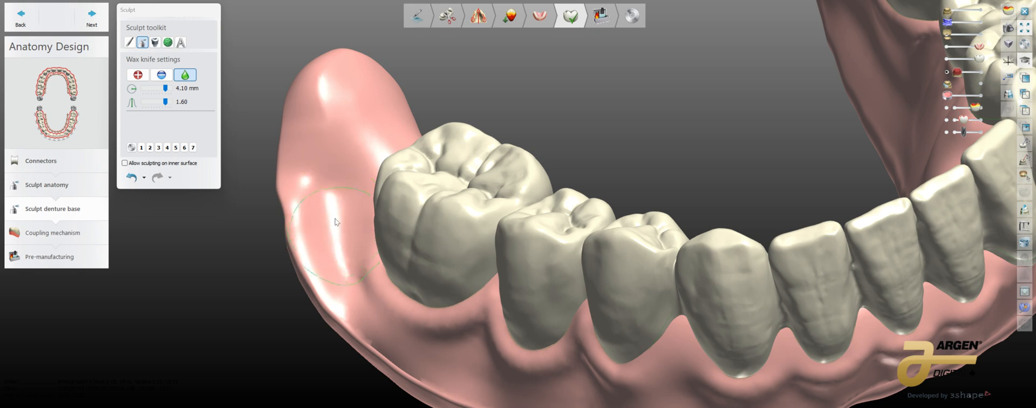
right_drag(335, 216, 348, 225)
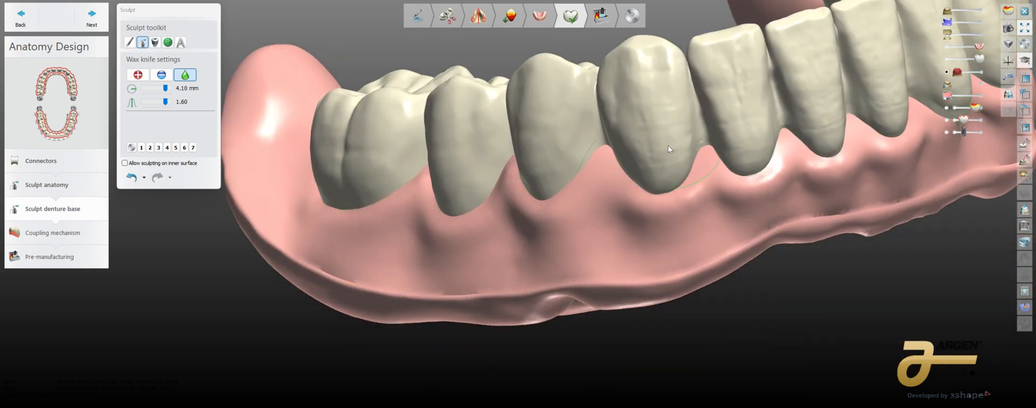
- Smooth the outer gum surface below the teeth around the arch to the opposite last molar
right_drag(411, 220, 412, 244)
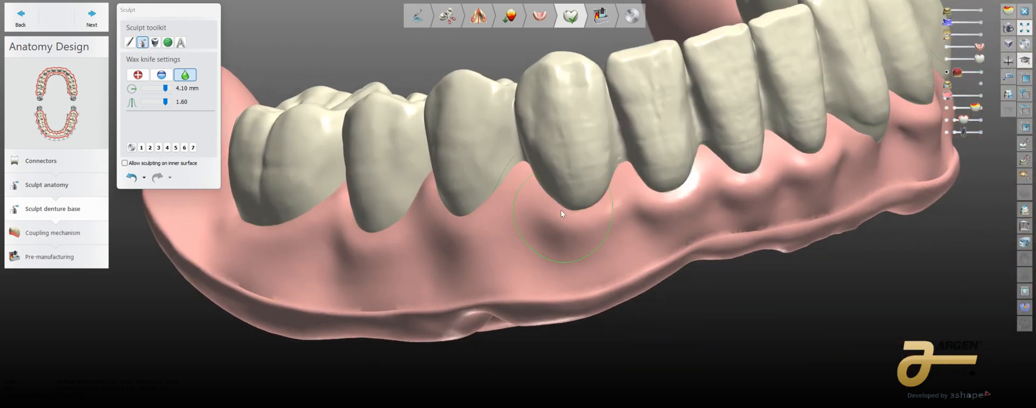
right_drag(757, 128, 728, 140)
right_drag(676, 161, 704, 144)
right_drag(778, 70, 730, 85)
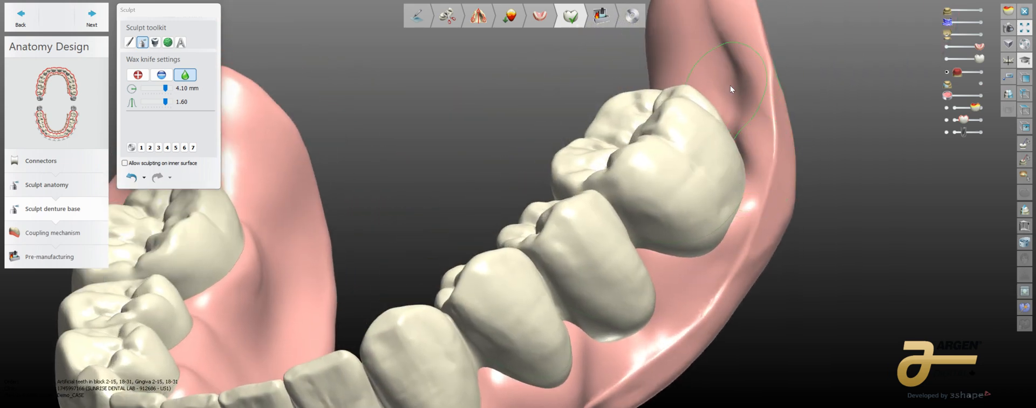
right_drag(737, 250, 429, 274)
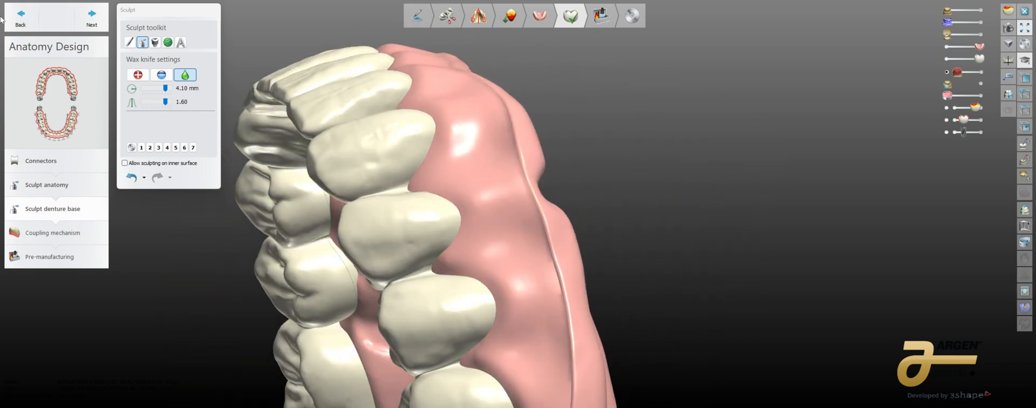
- Allow sculpting on the inner surface and smooth the ridge along the base's outer border at 1.85 mm radius and 0.60 strength
click(124, 163)
mouse_move(464, 156)
right_down()
mouse_move(474, 151)
mouse_move(484, 200)
mouse_move(457, 205)
right_up()
shift+scroll(457, 205, down, 10)
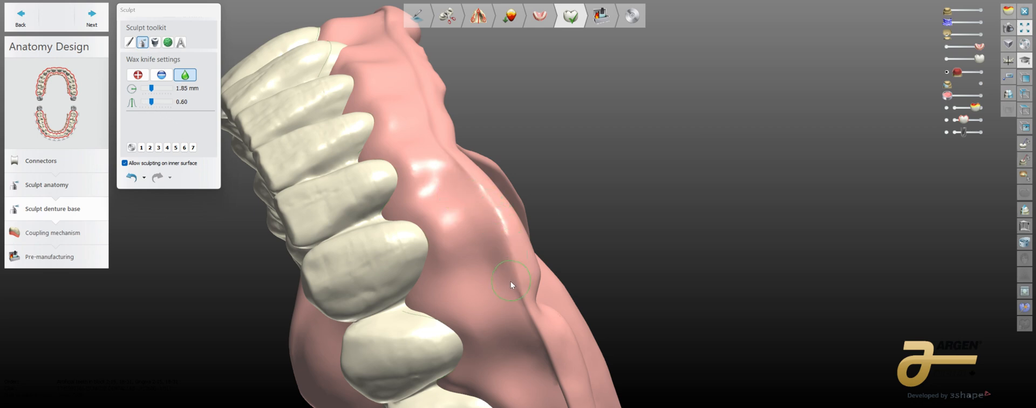
right_drag(496, 238, 499, 170)
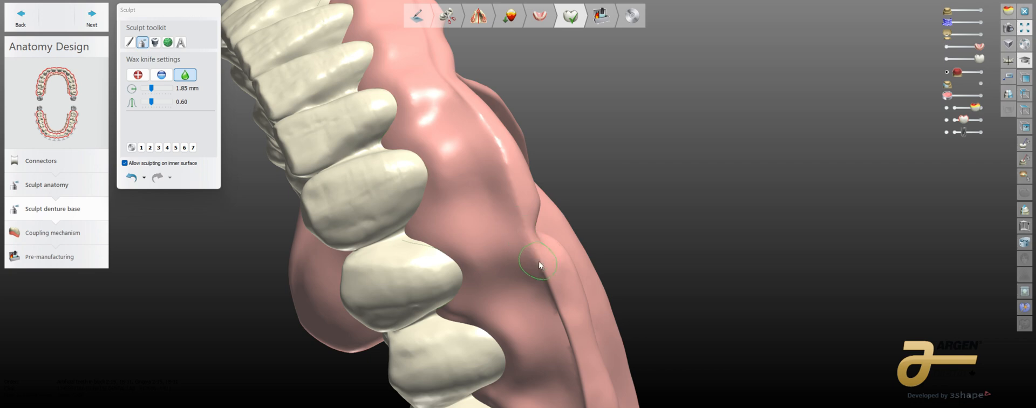
right_drag(546, 291, 540, 174)
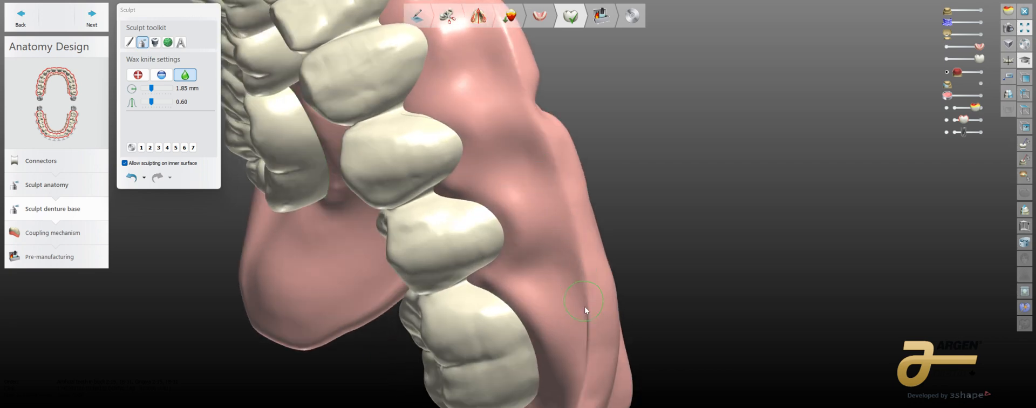
right_drag(585, 345, 604, 299)
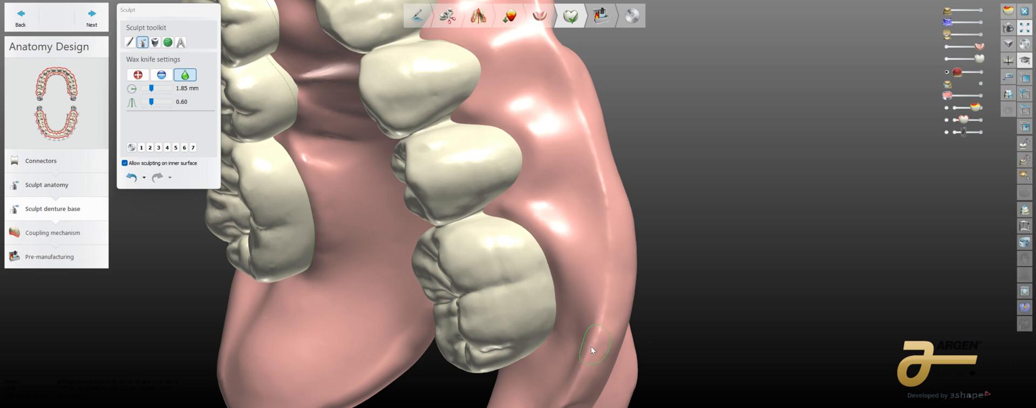
right_drag(591, 346, 695, 277)
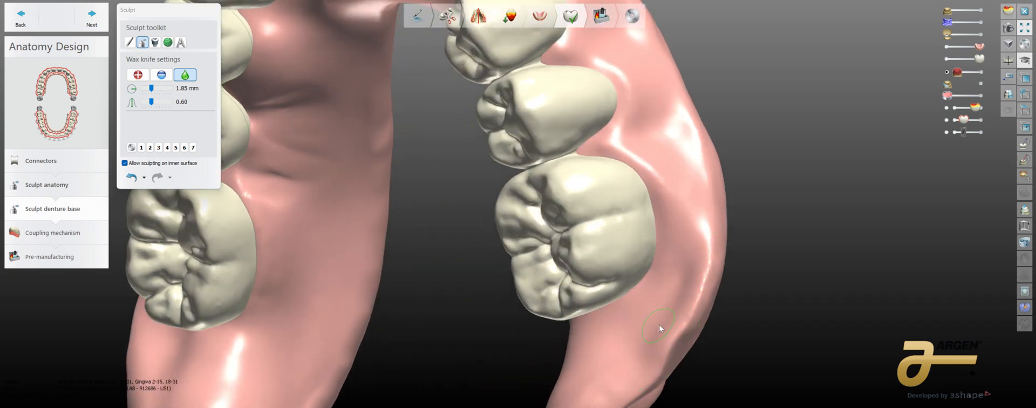
- Smooth the border around the back ends of the lower base behind the last molars
right_drag(703, 249, 703, 274)
right_drag(623, 352, 747, 213)
right_drag(598, 114, 541, 156)
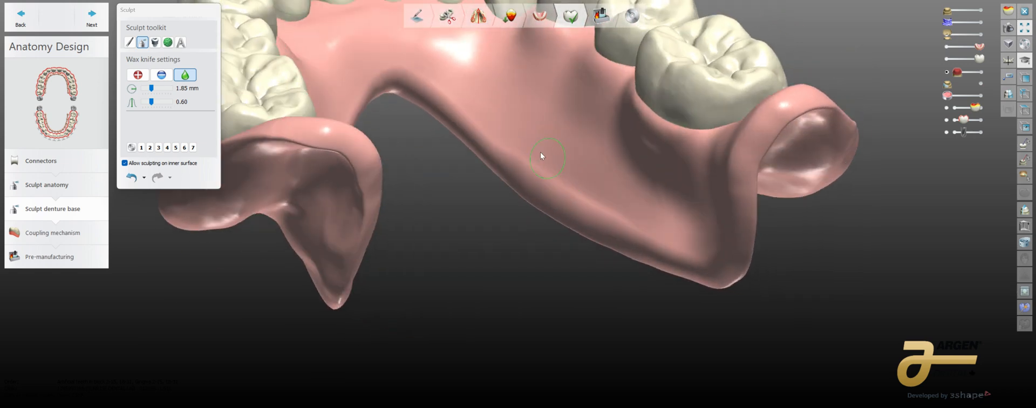
right_drag(352, 57, 542, 186)
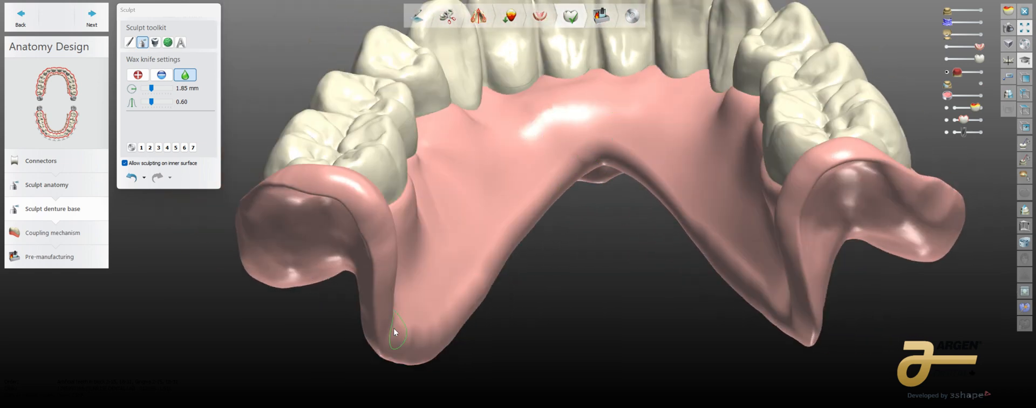
- Smooth the tongue-side flange below the back teeth with the wax knife at 2.75 mm radius and 1.00 strength
right_drag(393, 329, 325, 326)
ctrl+scroll(351, 313, up, 3)
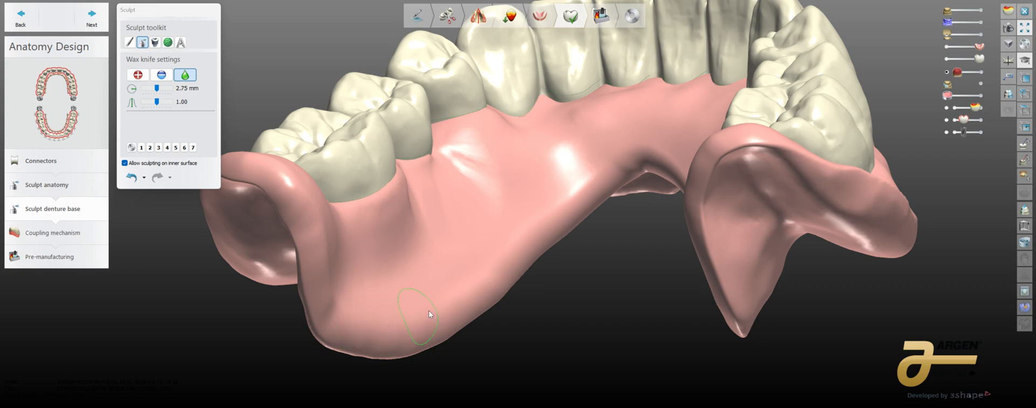
right_drag(513, 198, 289, 284)
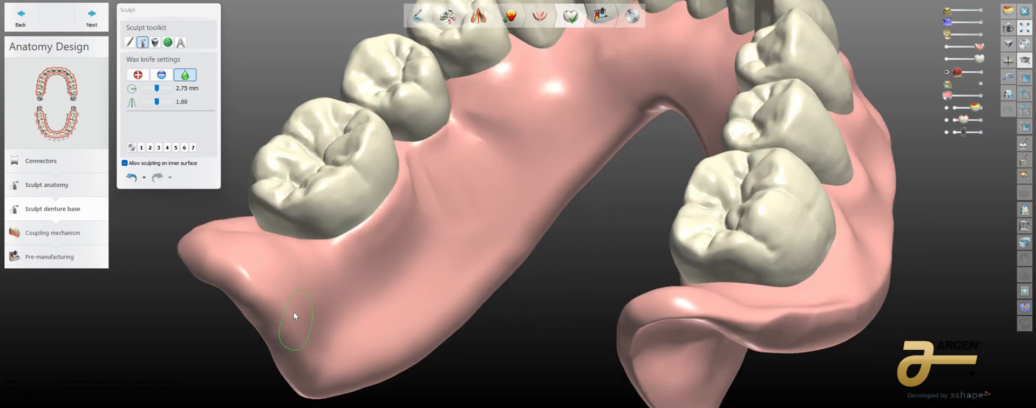
right_drag(294, 312, 557, 222)
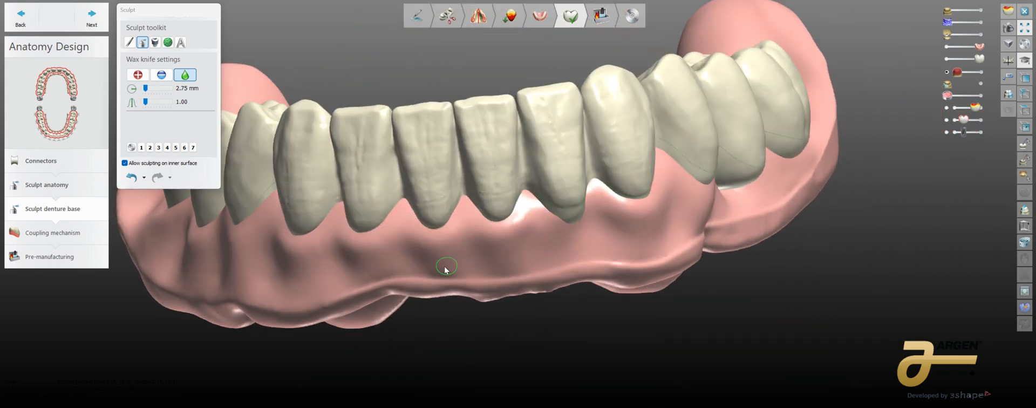
- Smooth the front outer border of the lower base with the wax knife at 0.95 mm radius and 0.20 strength
right_drag(446, 269, 426, 268)
ctrl+scroll(421, 273, down, 3)
ctrl+scroll(517, 249, down, 9)
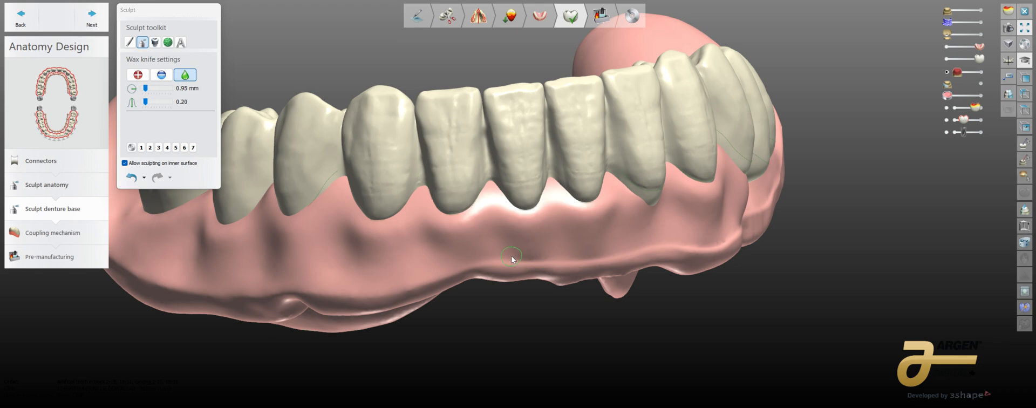
right_drag(575, 266, 526, 267)
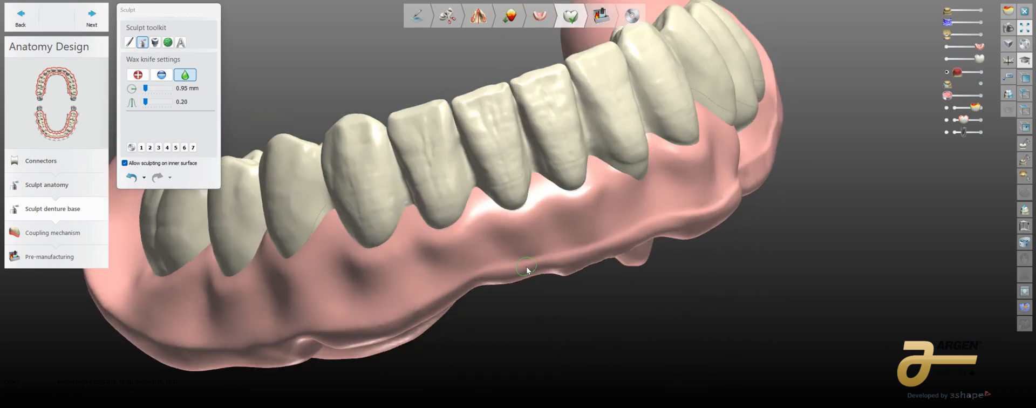
- Smooth the outer gum surface alongside the premolars and last molar at 1.85 mm radius and 0.60 strength
ctrl+scroll(526, 267, up, 6)
right_drag(692, 200, 624, 222)
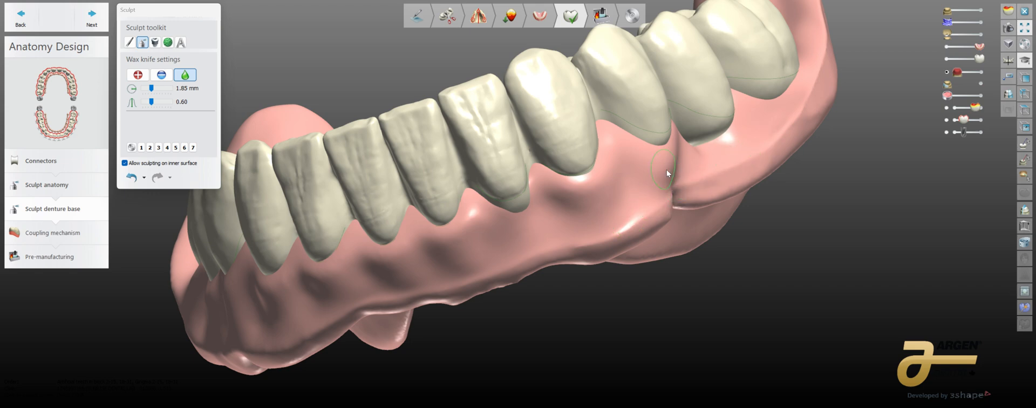
scroll(627, 193, up, 3)
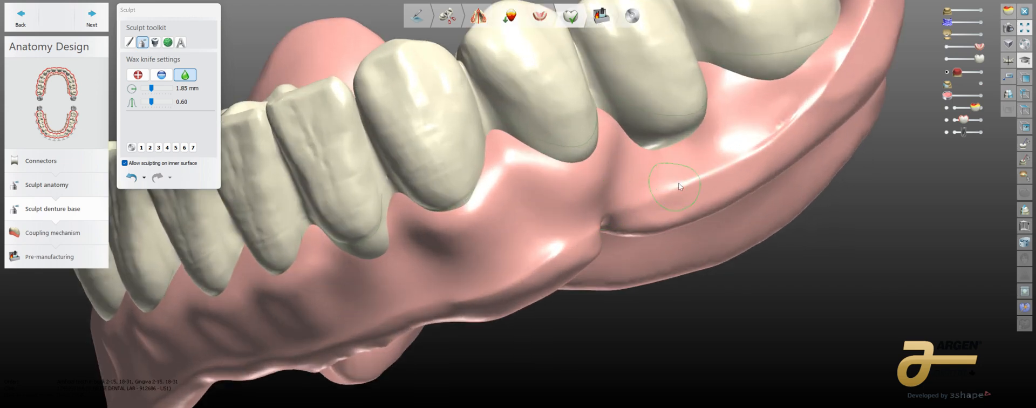
drag(678, 183, 757, 108)
middle_drag(714, 109, 539, 190)
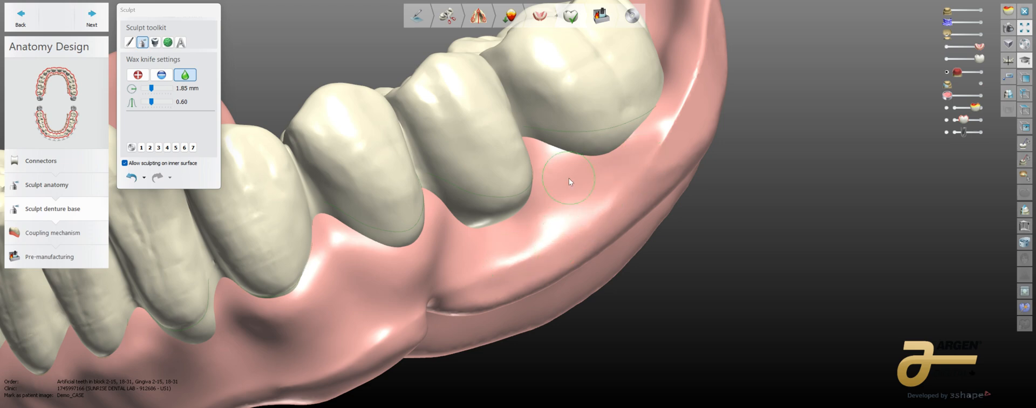
right_drag(569, 178, 529, 218)
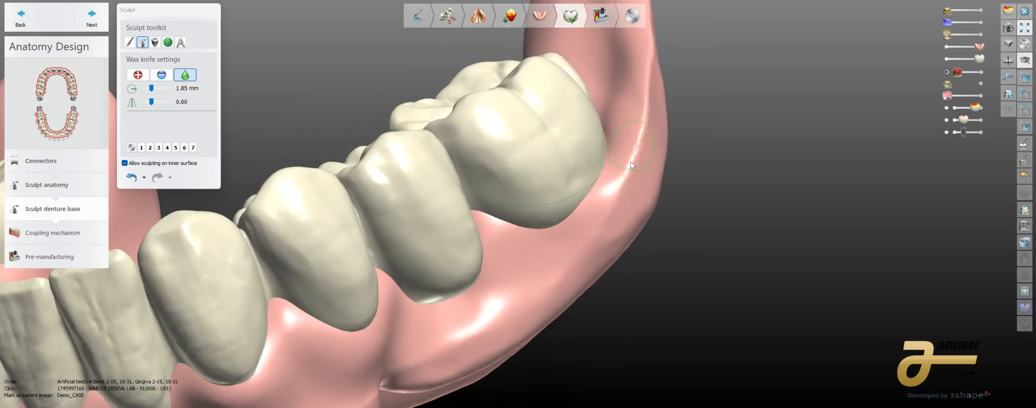
mouse_move(630, 161)
right_down()
mouse_move(617, 157)
mouse_move(584, 200)
right_up()
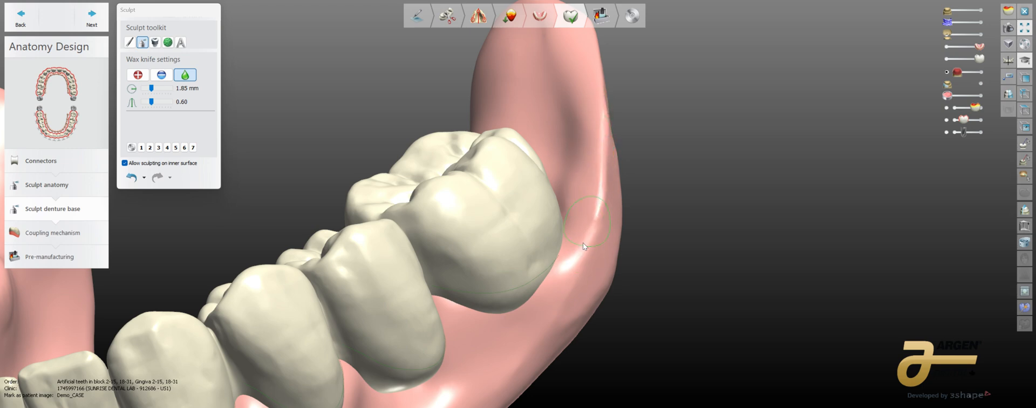
- Reshape the outer gum below the front teeth with the morphing tool at 4.62 mm
right_drag(544, 304, 104, 51)
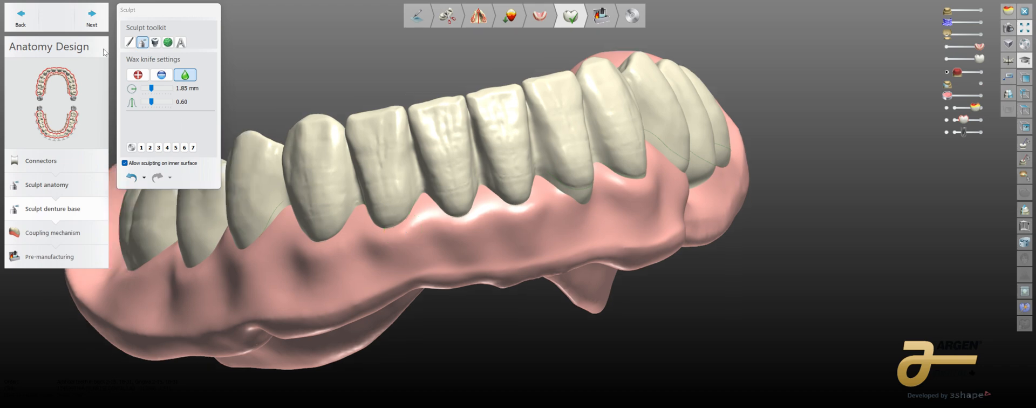
click(130, 42)
mouse_move(303, 86)
right_down()
mouse_move(427, 91)
mouse_move(378, 88)
right_up()
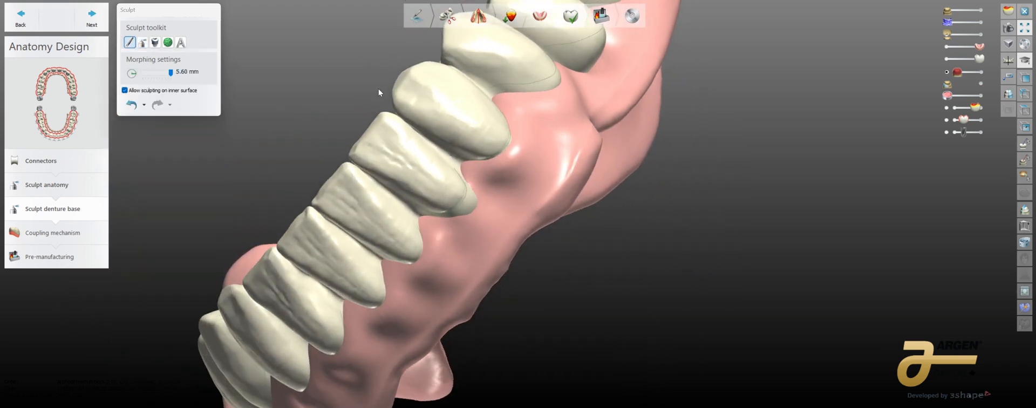
shift+scroll(474, 185, down, 2)
drag(485, 191, 476, 175)
drag(514, 112, 513, 111)
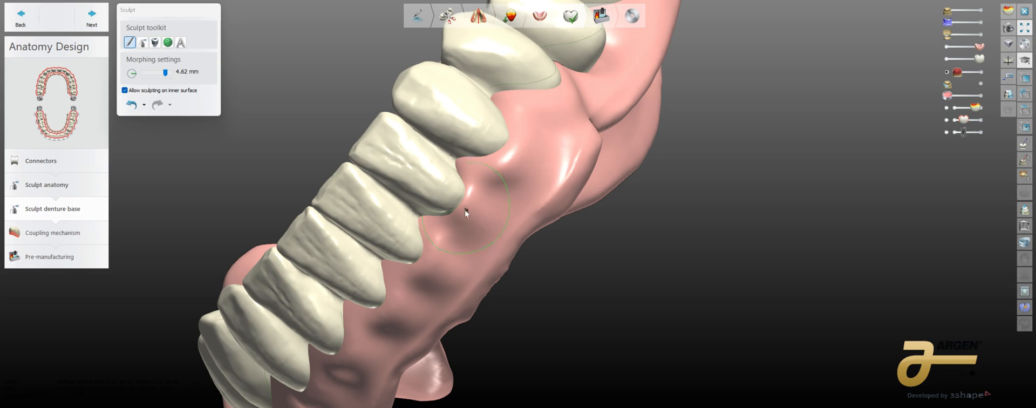
mouse_move(430, 217)
right_down()
mouse_move(419, 238)
mouse_move(342, 286)
mouse_move(370, 292)
mouse_move(419, 267)
mouse_move(371, 282)
mouse_move(381, 292)
right_up()
- Morph the outer gum below the canine and premolars on the opposite side of the arch at 3.64 mm
mouse_move(368, 331)
right_down()
mouse_move(403, 286)
mouse_move(427, 288)
right_up()
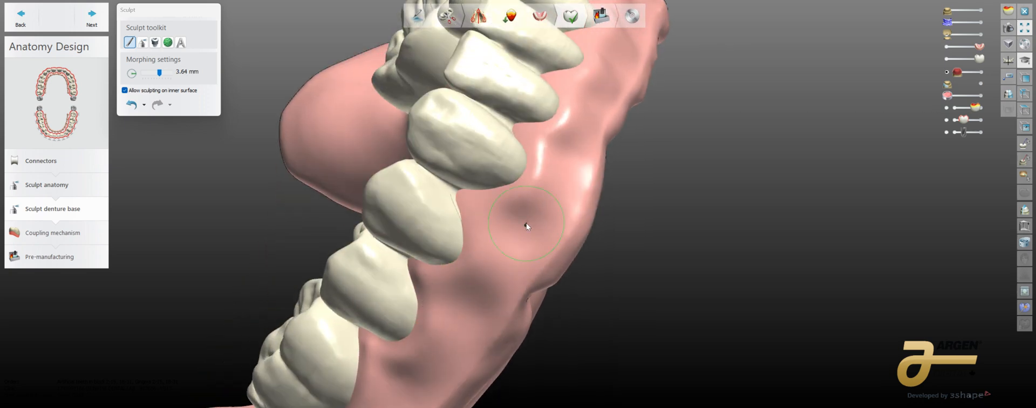
right_drag(518, 219, 509, 206)
mouse_move(511, 180)
right_down()
mouse_move(491, 216)
mouse_move(517, 184)
mouse_move(477, 214)
right_up()
drag(507, 166, 505, 151)
ctrl+scroll(508, 162, down, 1)
middle_drag(506, 152, 475, 192)
- Disallow sculpting on the inner surface and morph the outer gum beside the second premolar at 5.60 mm
right_drag(482, 183, 457, 206)
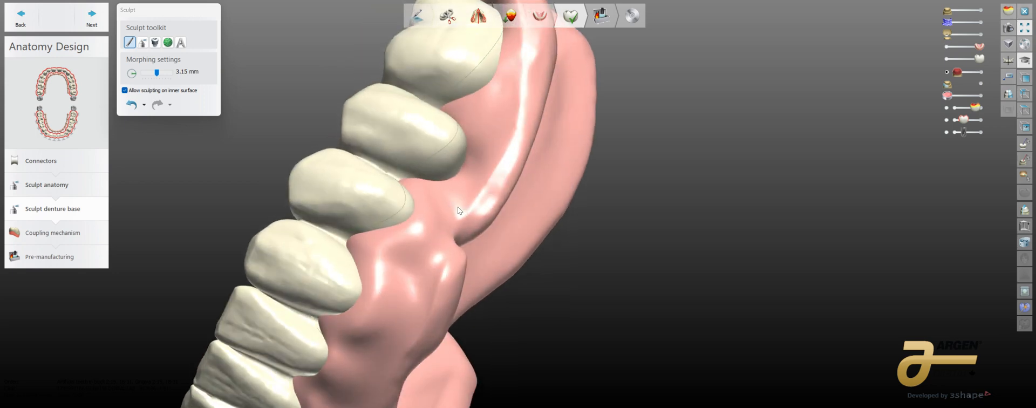
ctrl+scroll(460, 171, up, 5)
drag(455, 175, 461, 133)
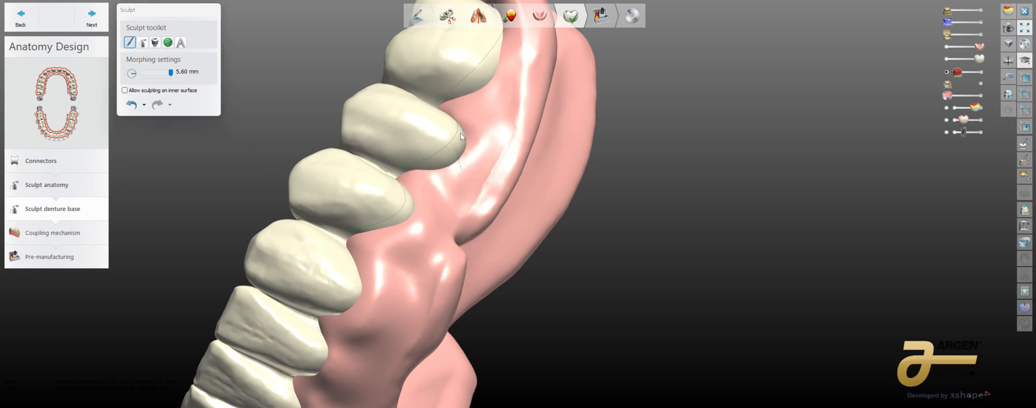
- Morph the gum beside and behind the last molar at 4.62 mm
mouse_move(456, 125)
right_down()
mouse_move(490, 151)
mouse_move(545, 132)
right_up()
right_drag(551, 78, 475, 202)
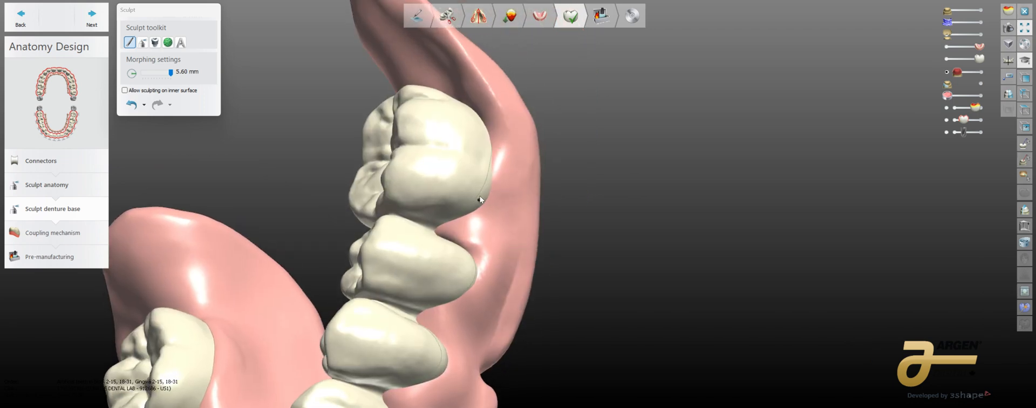
mouse_move(486, 172)
right_down()
mouse_move(504, 218)
mouse_move(519, 140)
right_up()
shift+scroll(519, 137, down, 2)
mouse_move(516, 147)
mouse_down()
mouse_move(522, 140)
mouse_move(510, 145)
mouse_up()
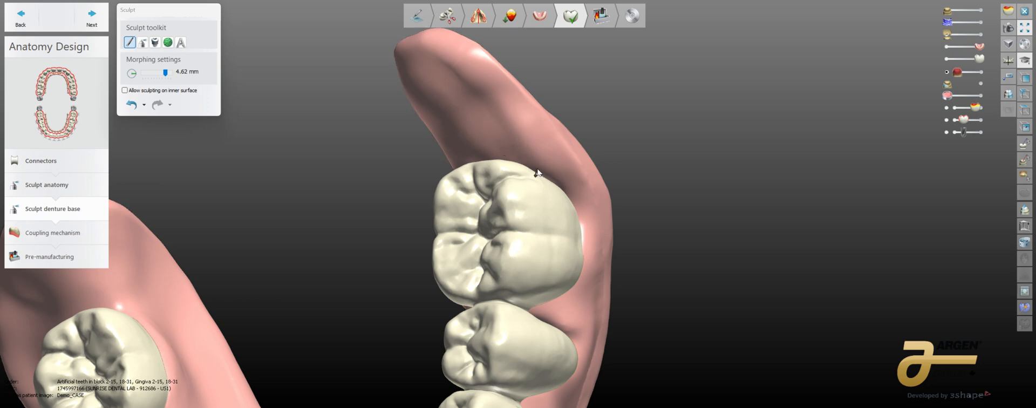
right_drag(536, 169, 552, 184)
right_drag(471, 180, 439, 173)
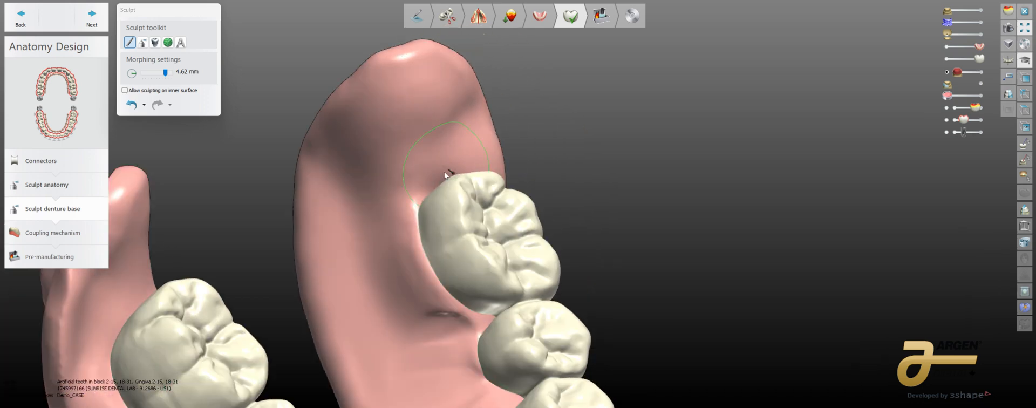
- Smooth the tongue-side gum around the lower arch with the wax knife at 3.65 mm radius and 1.40 strength
right_drag(412, 213, 269, 261)
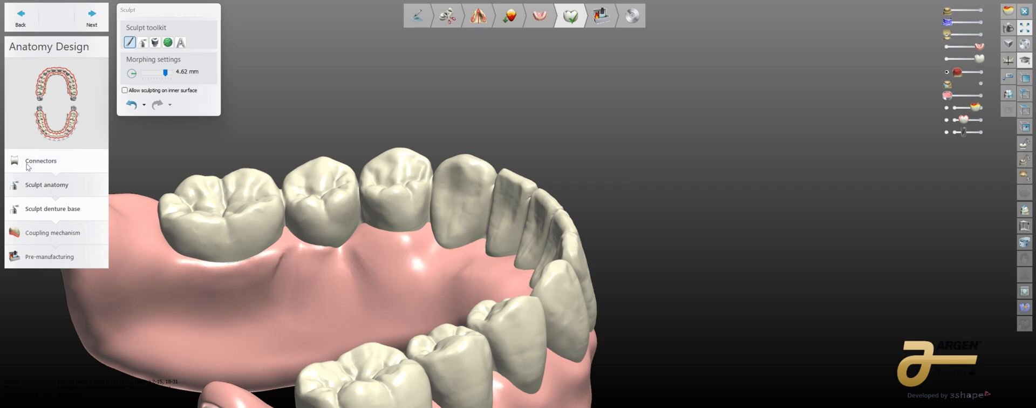
click(143, 42)
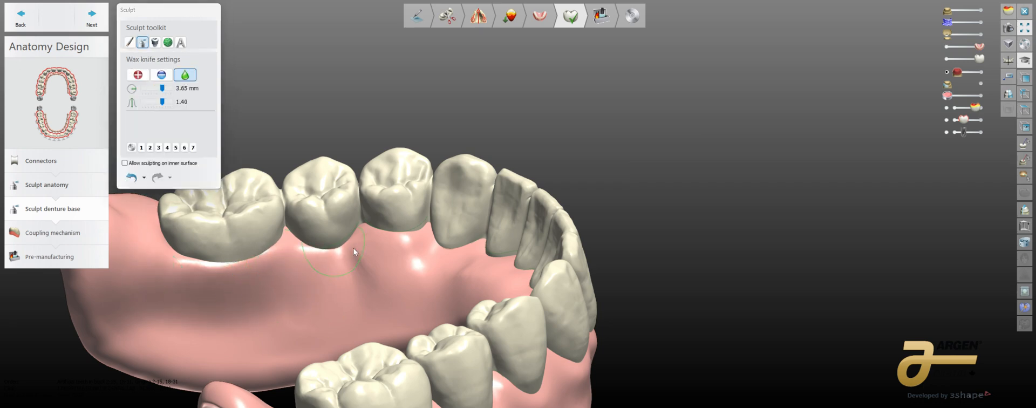
scroll(311, 291, down, 5)
mouse_move(311, 292)
right_down()
mouse_move(353, 323)
mouse_move(288, 323)
mouse_move(251, 295)
mouse_move(329, 221)
mouse_move(300, 252)
right_up()
scroll(287, 323, up, 4)
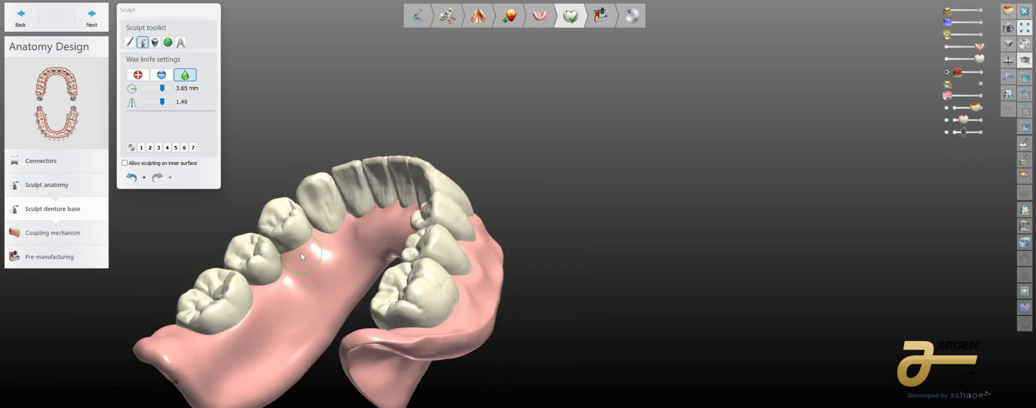
mouse_move(355, 222)
right_down()
mouse_move(301, 264)
mouse_move(338, 236)
mouse_move(324, 264)
right_up()
right_drag(380, 236, 394, 251)
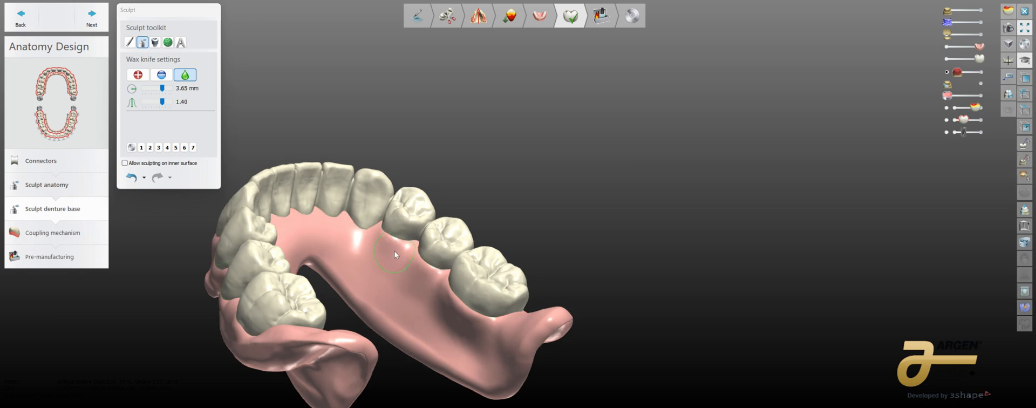
right_drag(428, 281, 409, 308)
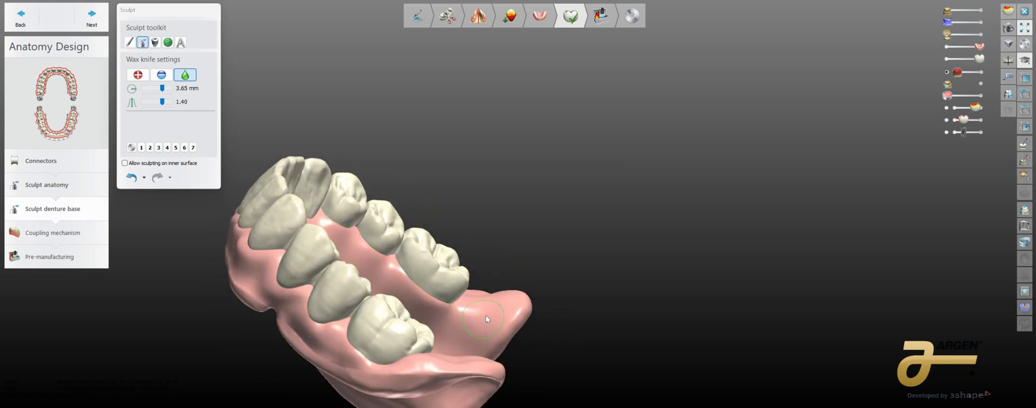
- Smooth the outer gum below the teeth on both sides of the lower base with the same large wax knife settings
mouse_move(358, 278)
right_down()
mouse_move(399, 293)
mouse_move(359, 303)
right_up()
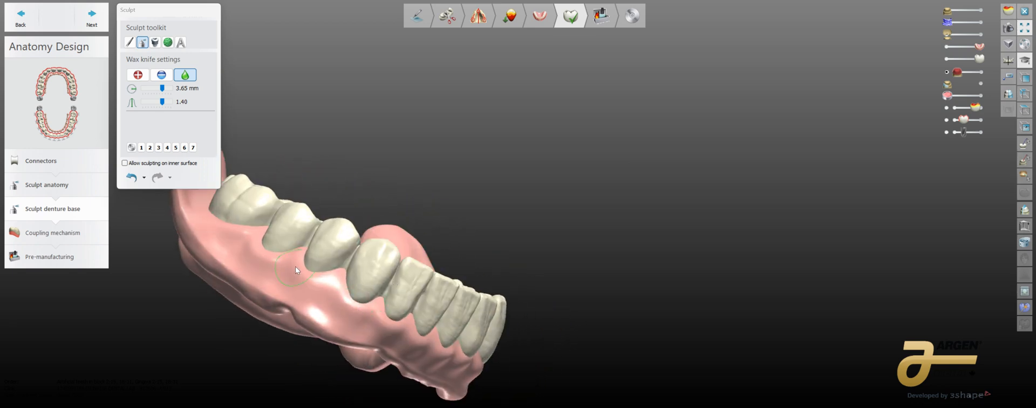
right_drag(296, 266, 278, 277)
mouse_move(234, 233)
right_down()
mouse_move(270, 263)
mouse_move(201, 224)
right_up()
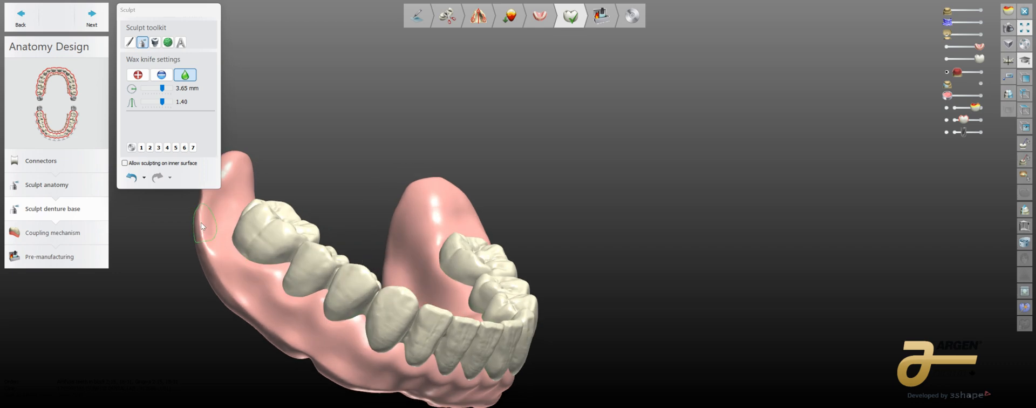
mouse_move(295, 299)
right_down()
mouse_move(338, 293)
mouse_move(327, 268)
mouse_move(332, 316)
right_up()
right_drag(588, 237, 335, 294)
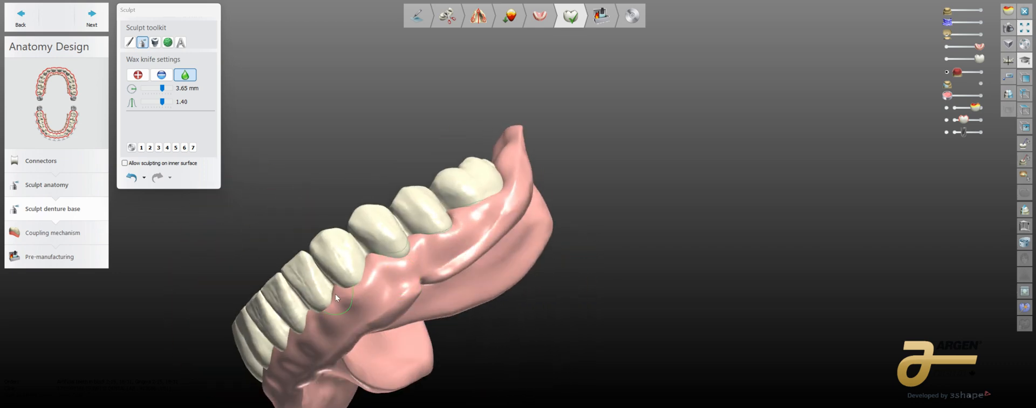
mouse_move(497, 202)
right_down()
mouse_move(438, 215)
mouse_move(409, 272)
right_up()
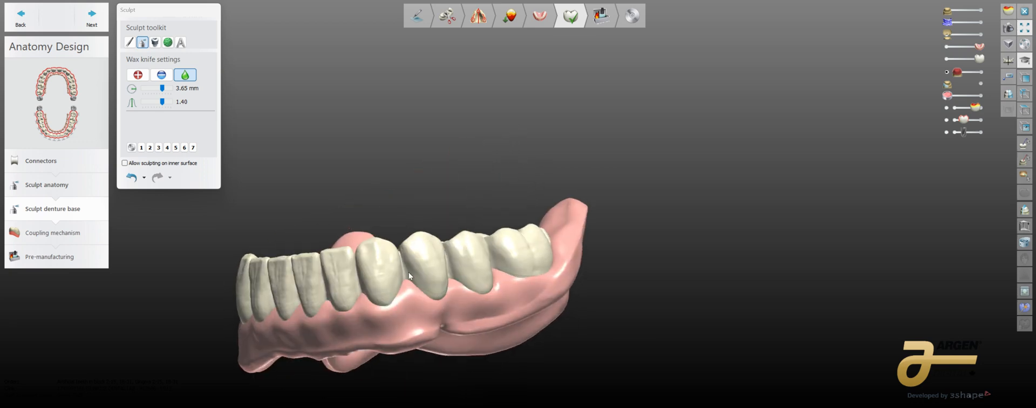
- Carve fine amounts from the outer gum around the lower arch with the wax knife's remove mode, starting at 1.40 mm radius and 30 µm
click(161, 74)
scroll(481, 334, up, 3)
ctrl+scroll(375, 281, down, 3)
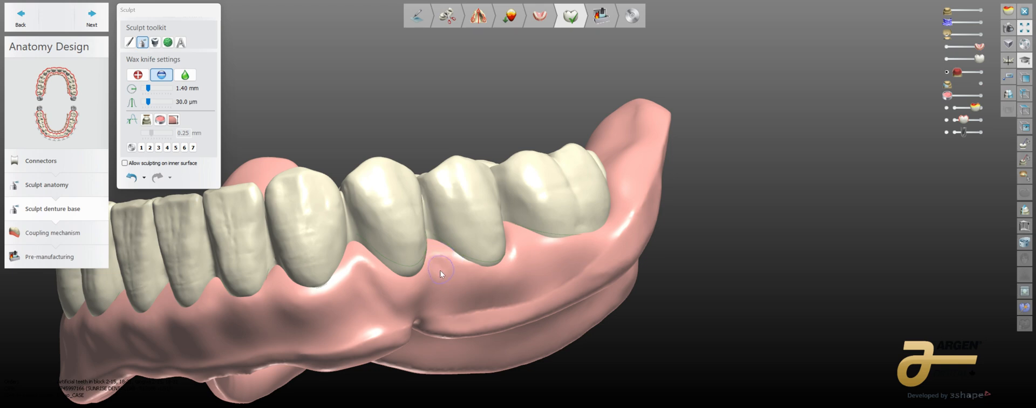
right_drag(518, 259, 416, 182)
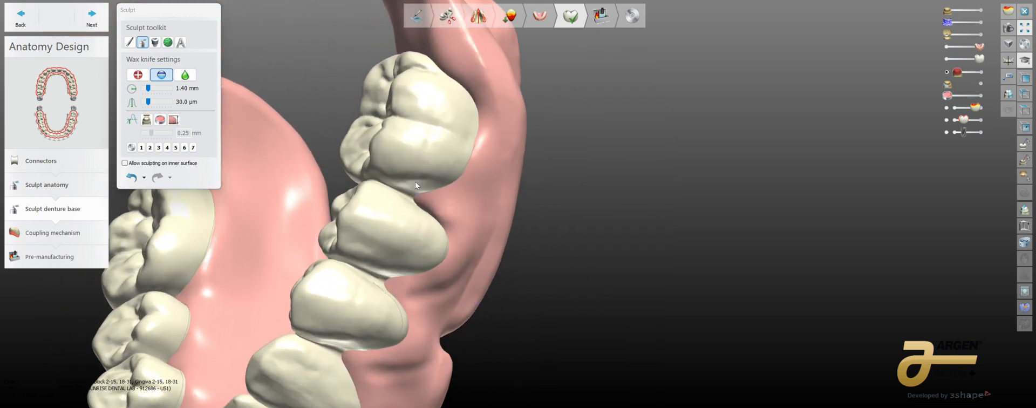
scroll(506, 164, down, 5)
right_drag(505, 165, 455, 240)
scroll(438, 264, up, 5)
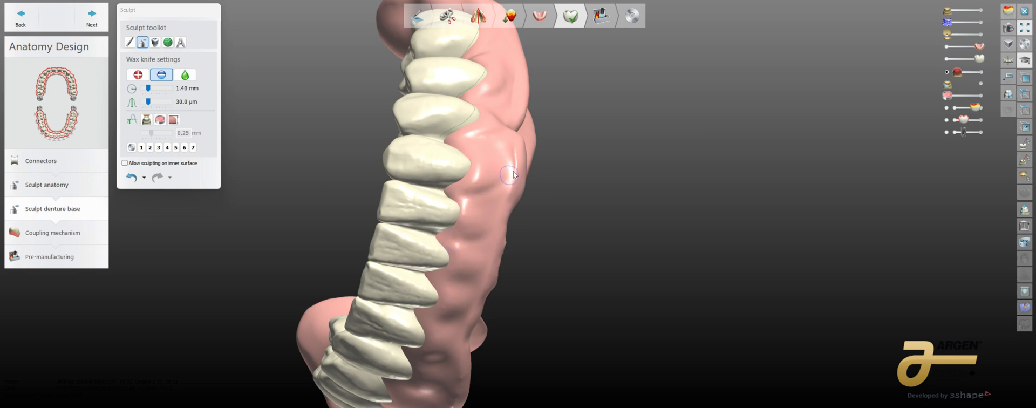
right_drag(508, 178, 467, 231)
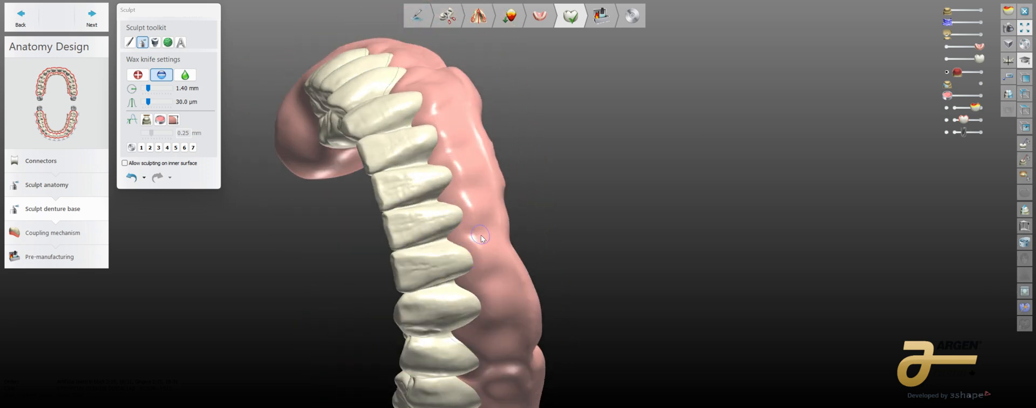
right_drag(524, 306, 300, 316)
scroll(300, 316, up, 5)
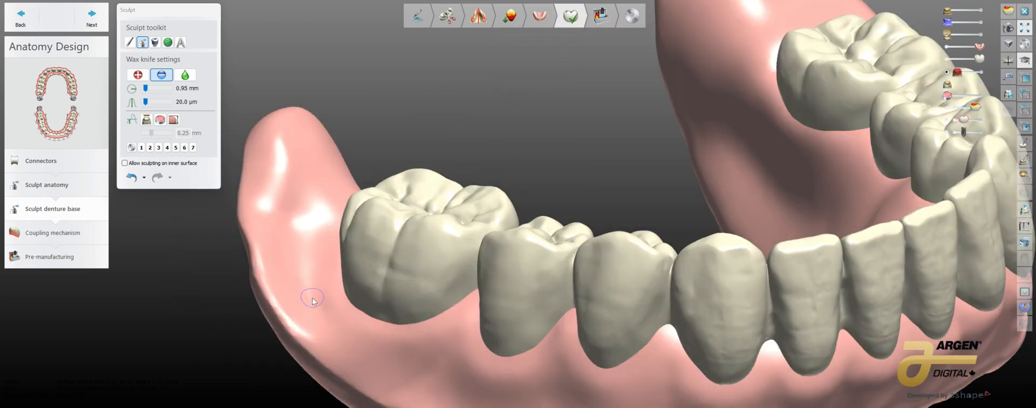
- Switch to the stippled wax tool and choose the Happy-FACE pattern type
click(168, 42)
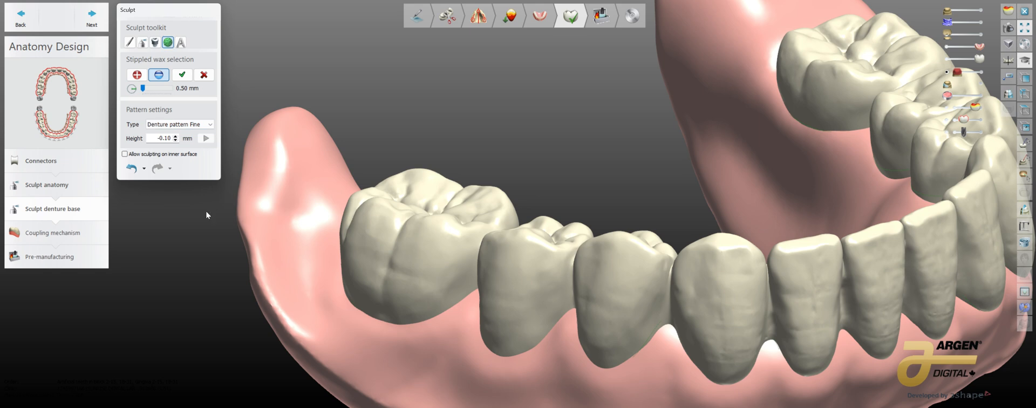
right_drag(205, 212, 305, 186)
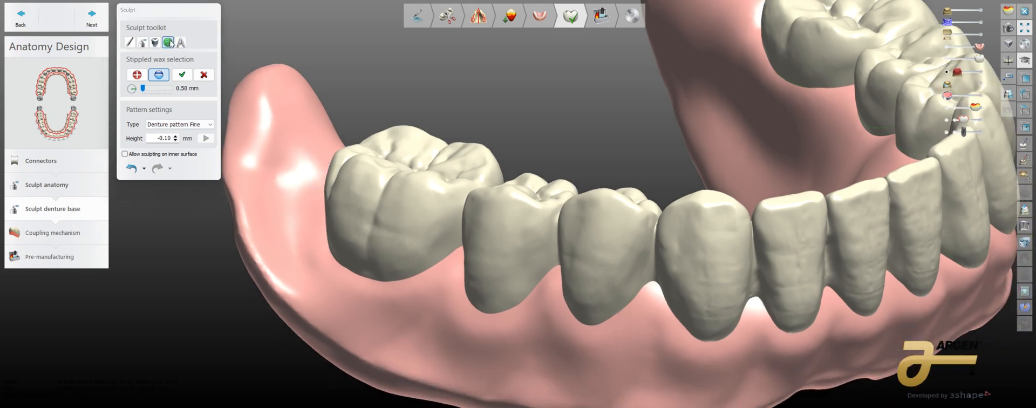
click(210, 122)
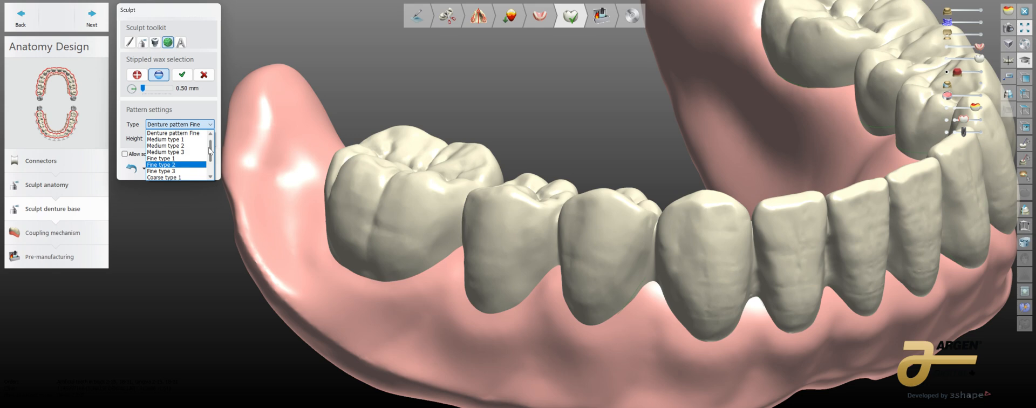
scroll(212, 158, down, 1)
scroll(212, 158, down, 1)
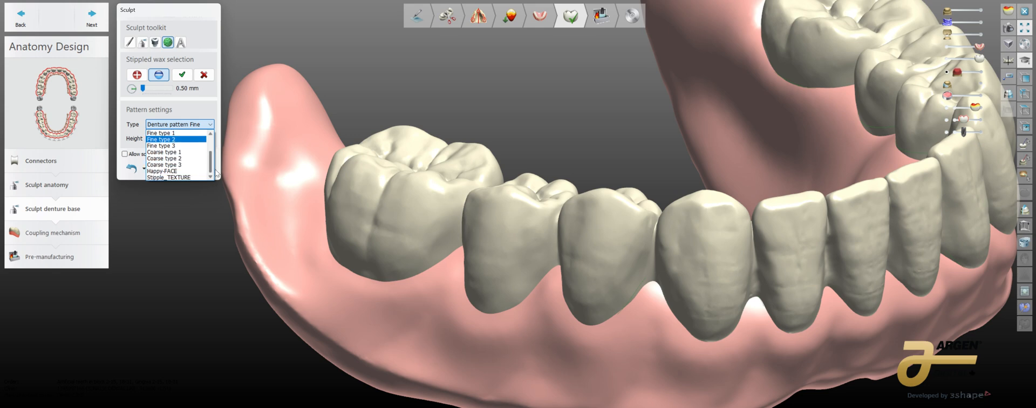
click(178, 171)
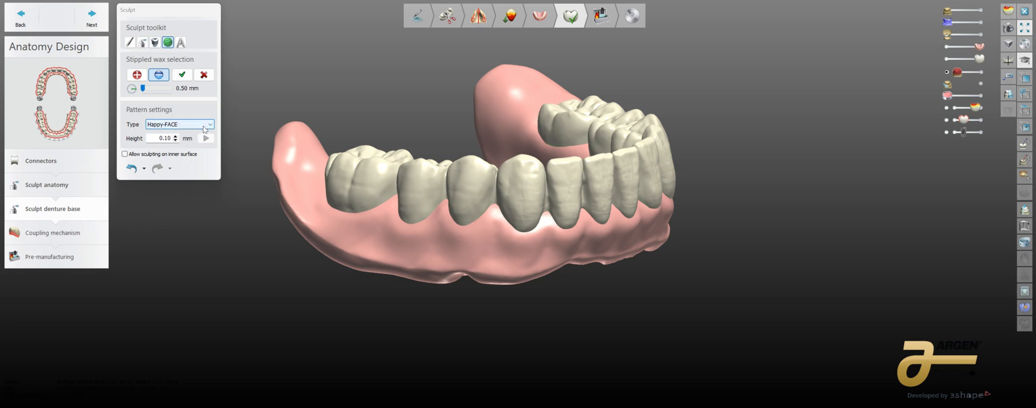
- Try the Happy-FACE stippled pattern at 0.10 mm height on a tongue-side gum area selected with a 5.50 mm brush, and undo it
click(137, 74)
right_drag(367, 196, 438, 222)
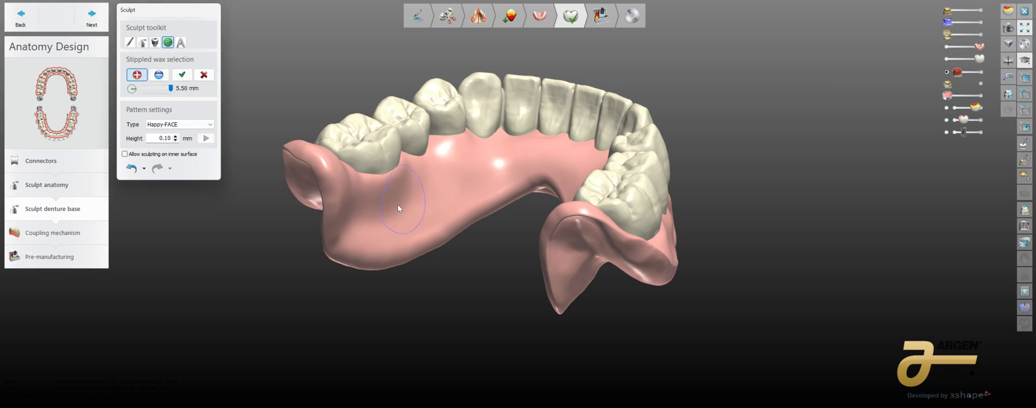
mouse_move(398, 208)
mouse_down()
mouse_move(498, 164)
mouse_move(405, 222)
mouse_move(433, 180)
mouse_move(422, 204)
mouse_move(467, 169)
mouse_up()
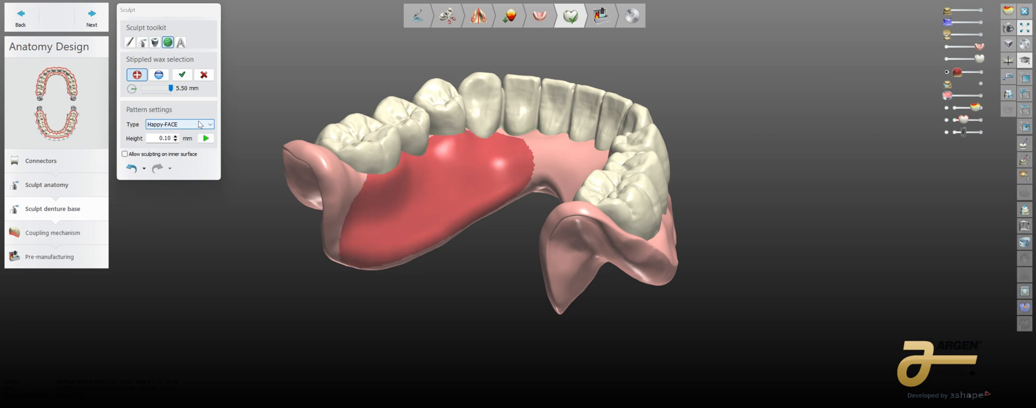
click(206, 138)
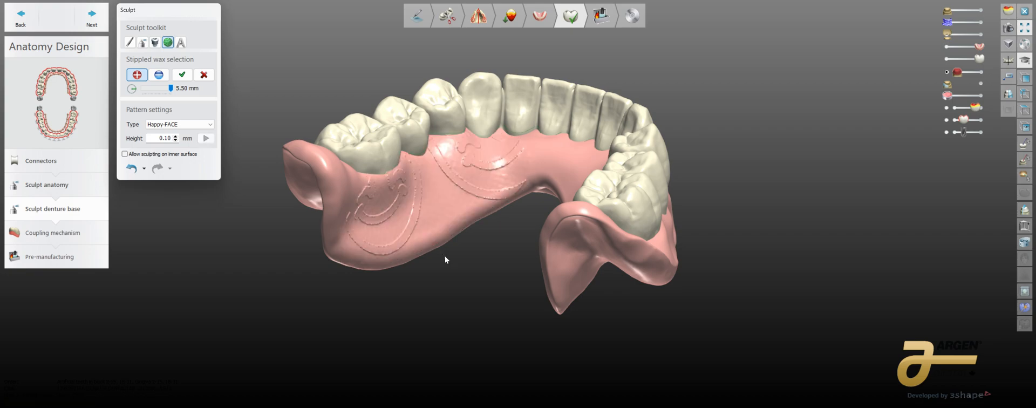
scroll(450, 251, up, 6)
mouse_move(450, 251)
right_down()
mouse_move(471, 258)
mouse_move(491, 234)
mouse_move(463, 225)
mouse_move(396, 290)
mouse_move(426, 302)
mouse_move(355, 346)
right_up()
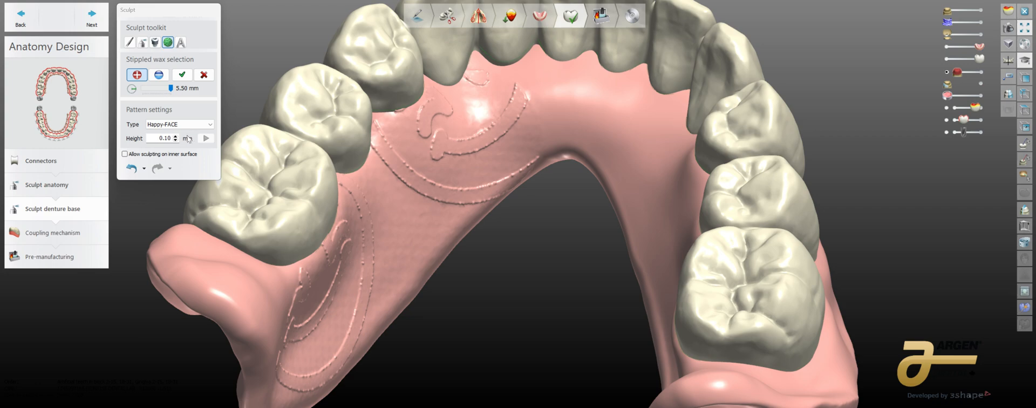
click(131, 170)
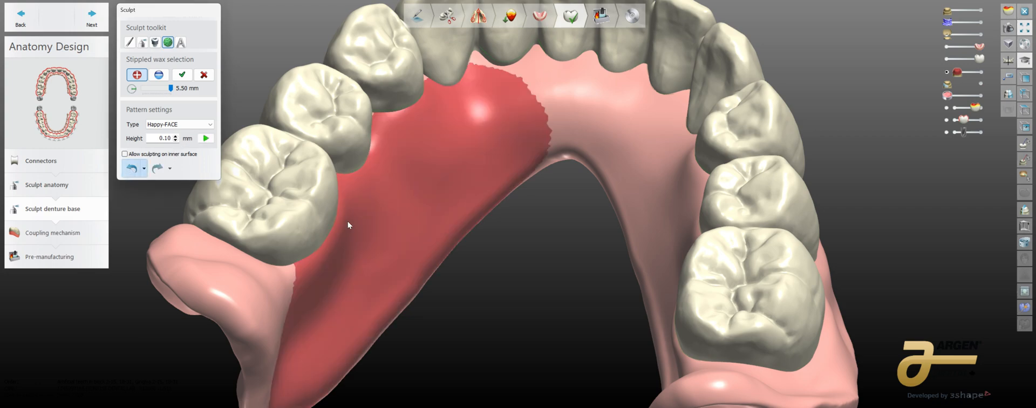
- Smooth the outer gum below the back teeth on one side with the wax knife's smoothing preset 4, at 2.30 mm radius and 0.80 strength
mouse_move(378, 227)
right_down()
mouse_move(500, 217)
mouse_move(614, 251)
mouse_move(546, 247)
right_up()
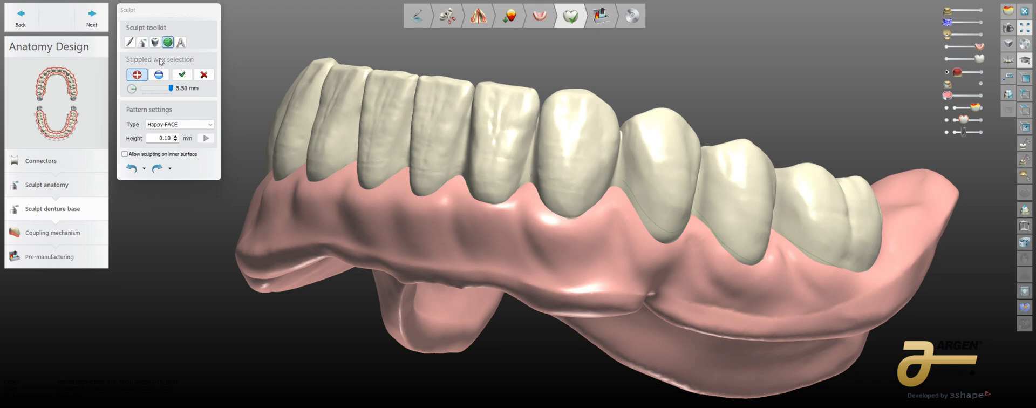
click(142, 42)
right_drag(550, 314, 462, 286)
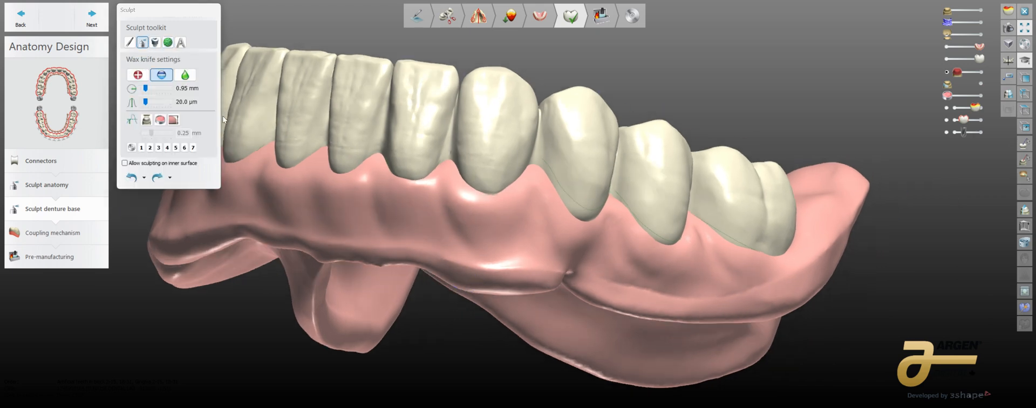
click(186, 75)
scroll(564, 299, up, 5)
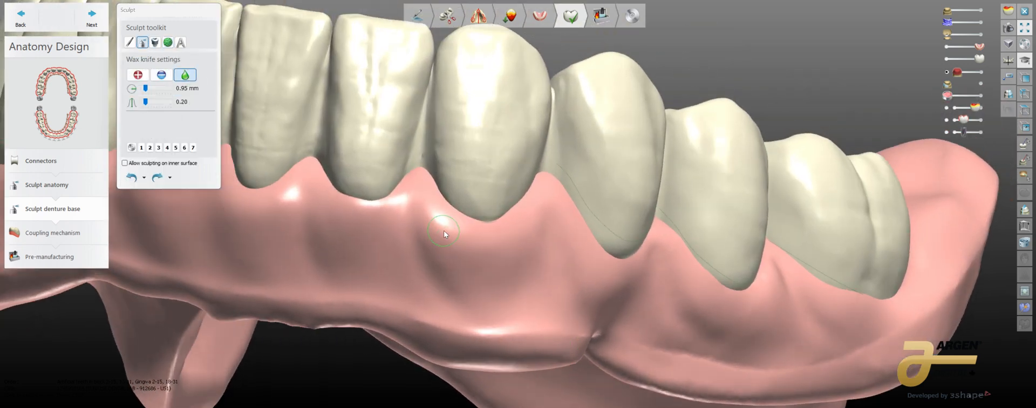
key(4)
right_drag(556, 241, 543, 200)
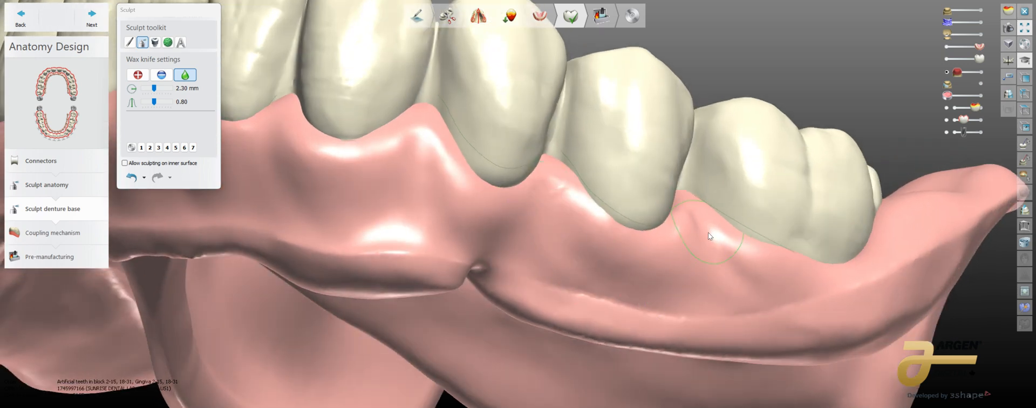
- Smooth the outer gum along the front teeth and the other side, round to the area behind the last molar, with the same wax knife settings
mouse_move(836, 300)
right_down()
mouse_move(521, 282)
mouse_move(553, 261)
right_up()
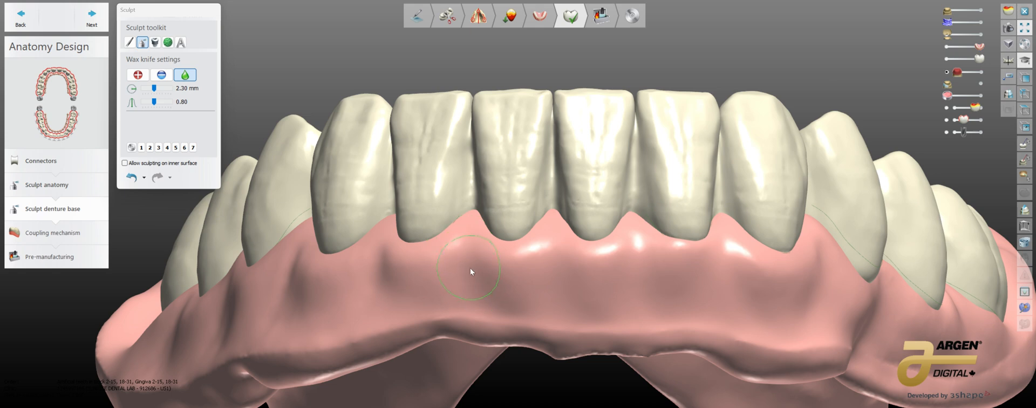
right_drag(370, 264, 413, 254)
right_drag(423, 289, 360, 303)
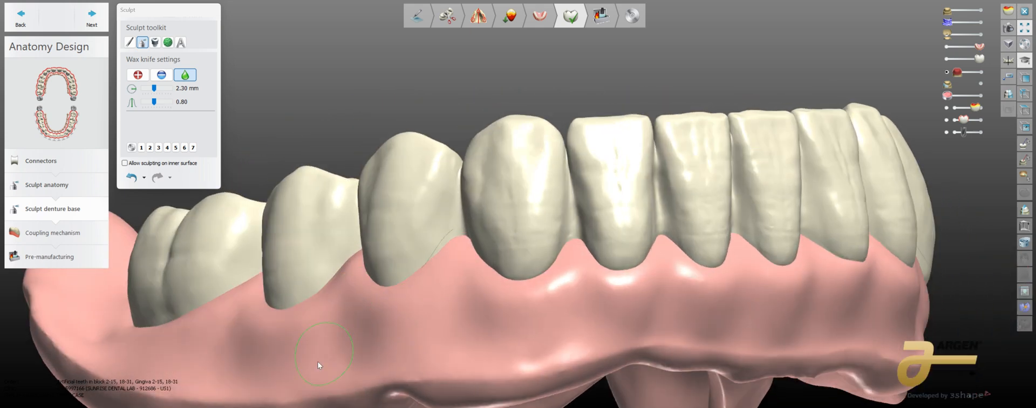
right_drag(318, 363, 390, 265)
right_drag(348, 321, 305, 367)
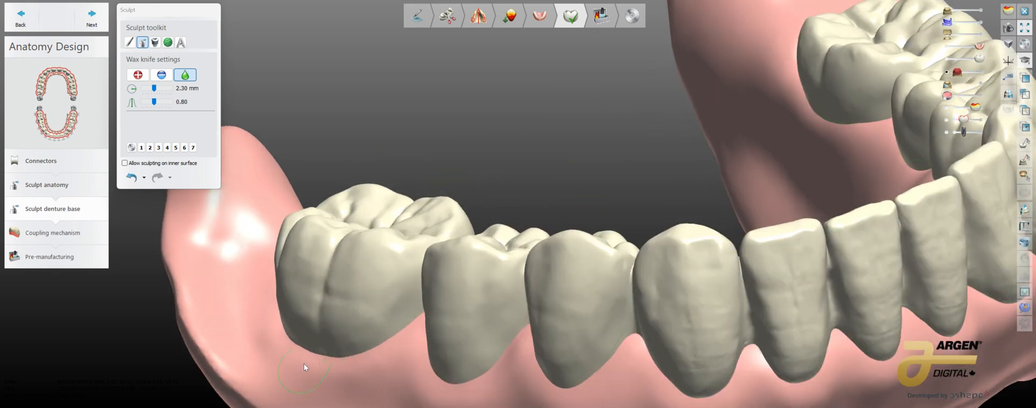
mouse_move(229, 254)
mouse_down()
mouse_move(228, 231)
mouse_move(261, 250)
mouse_up()
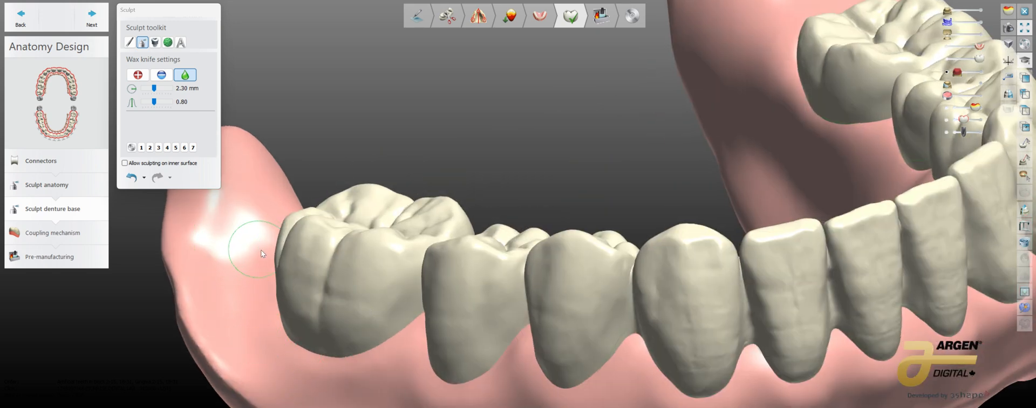
- Reshape the gum behind the last molar with the morphing tool, starting at 4.13 mm radius and reducing it to 3.64 mm
click(129, 42)
mouse_move(316, 205)
right_down()
mouse_move(373, 245)
mouse_move(361, 277)
right_up()
scroll(367, 260, up, 3)
shift+scroll(361, 277, down, 4)
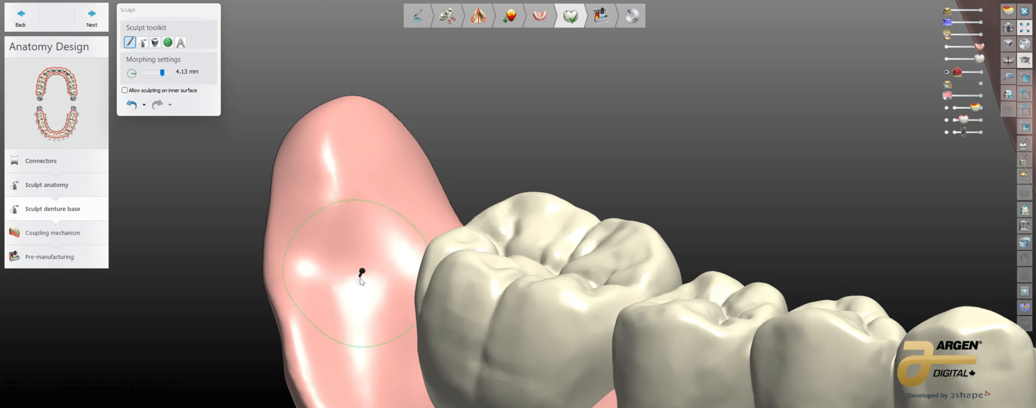
drag(360, 276, 344, 275)
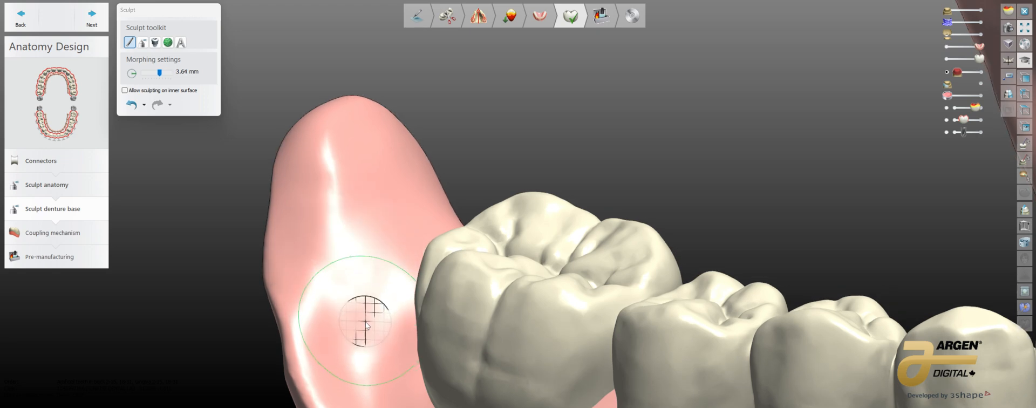
drag(367, 323, 373, 344)
scroll(373, 340, down, 3)
right_drag(373, 340, 376, 283)
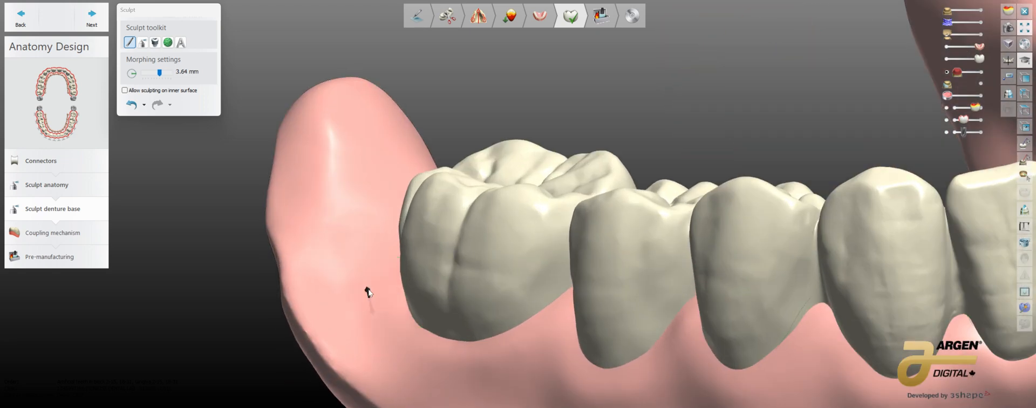
- Smooth the morphed gum behind the last molar with the wax knife at 2.30 mm radius and 0.80 strength
click(142, 42)
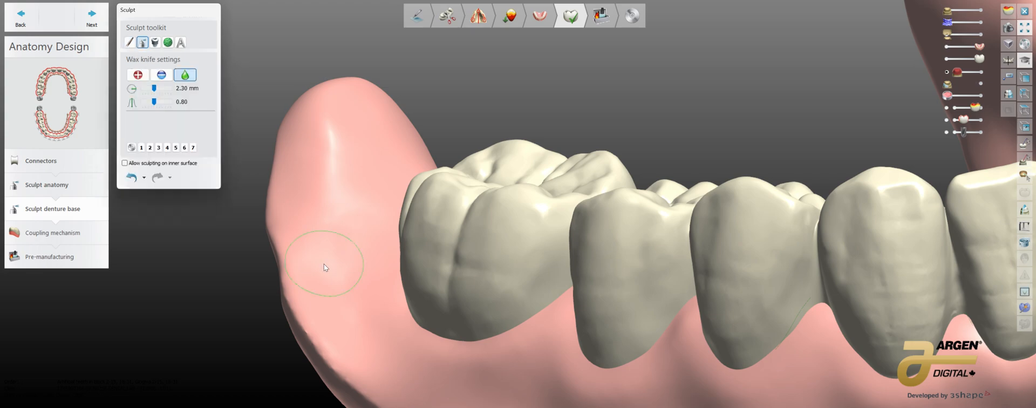
right_drag(324, 264, 337, 219)
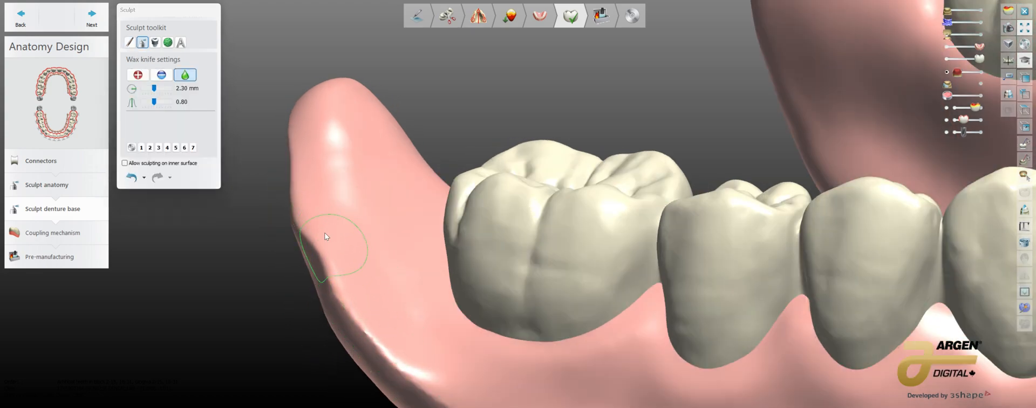
right_drag(397, 303, 496, 237)
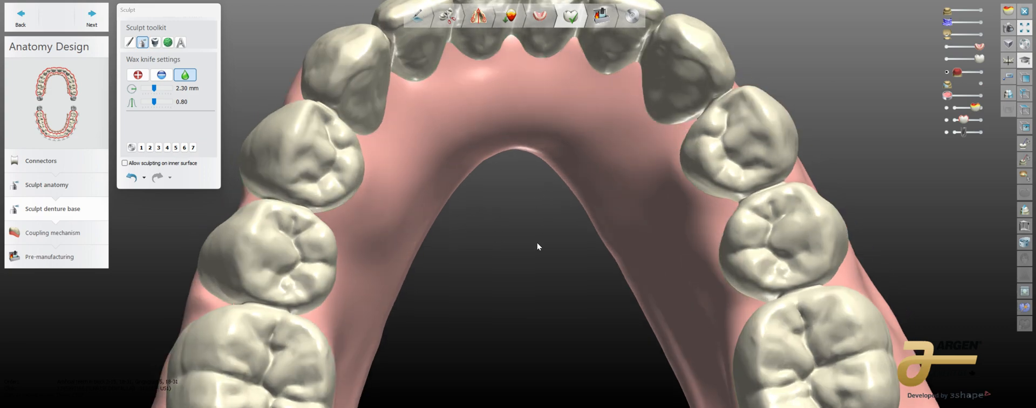
- Morph the tongue-side gum points between the lower front teeth using a 2.66 mm morphing radius
right_drag(576, 286, 368, 138)
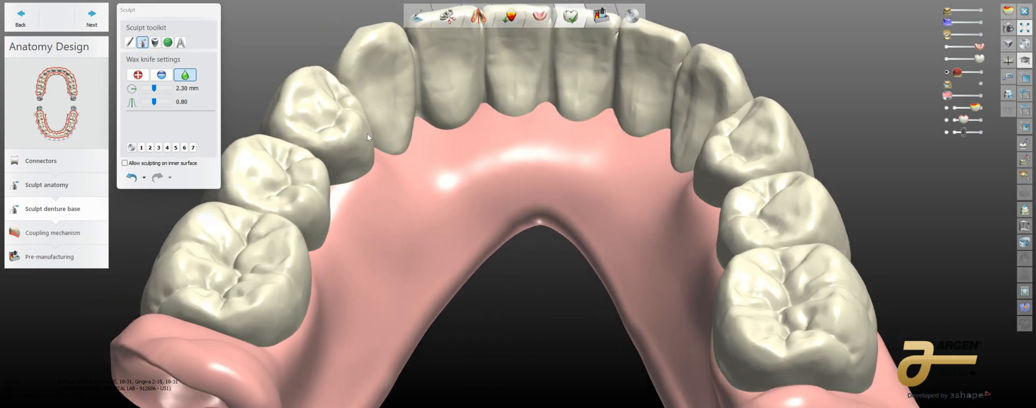
click(129, 42)
mouse_move(486, 216)
right_down()
mouse_move(579, 193)
mouse_move(498, 102)
right_up()
scroll(465, 87, up, 3)
middle_drag(464, 79, 458, 183)
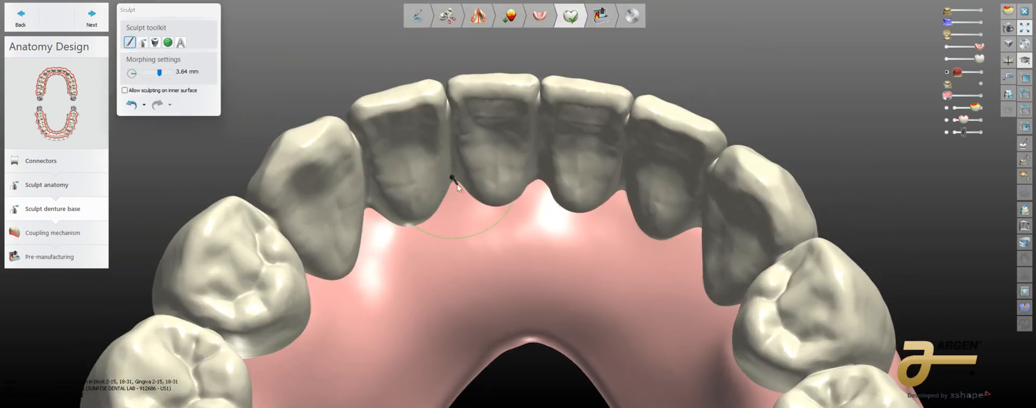
drag(458, 179, 457, 161)
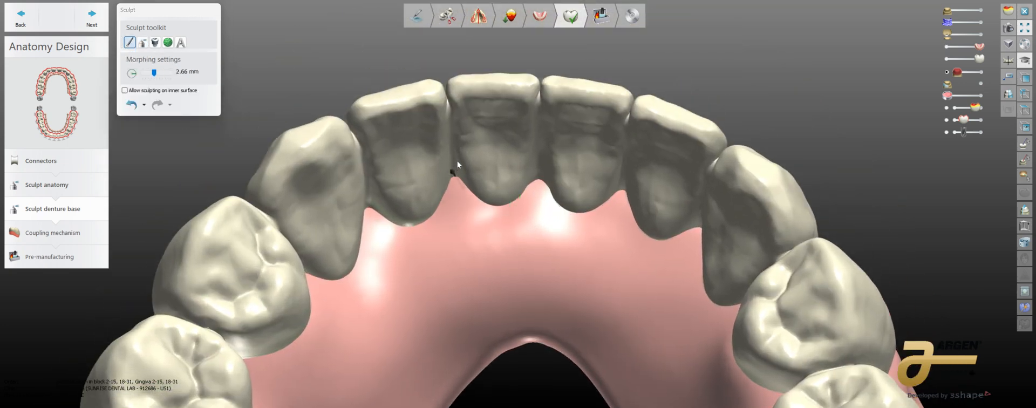
drag(543, 185, 542, 171)
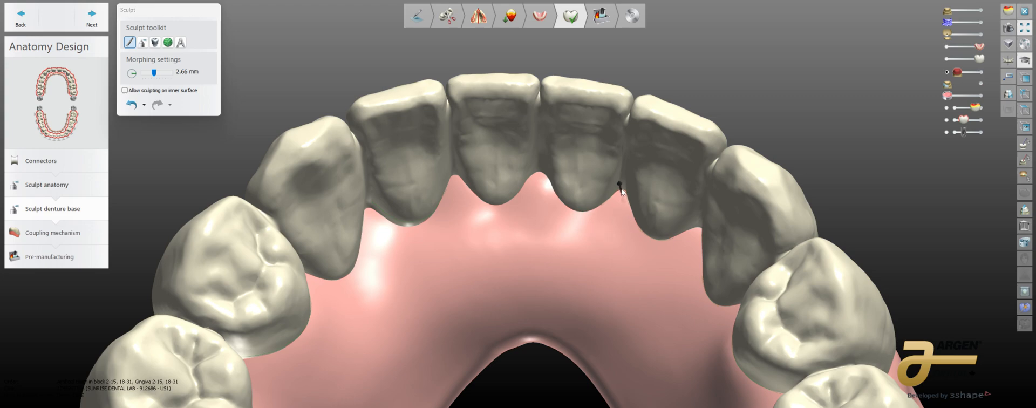
drag(621, 190, 624, 205)
- Morph the tongue-side gum margins and points around the back teeth on both sides at 2.66 mm radius
mouse_move(624, 205)
right_down()
mouse_move(725, 270)
mouse_move(685, 261)
right_up()
mouse_move(463, 189)
right_down()
mouse_move(516, 241)
mouse_move(537, 237)
mouse_move(525, 244)
mouse_move(539, 249)
mouse_move(533, 236)
right_up()
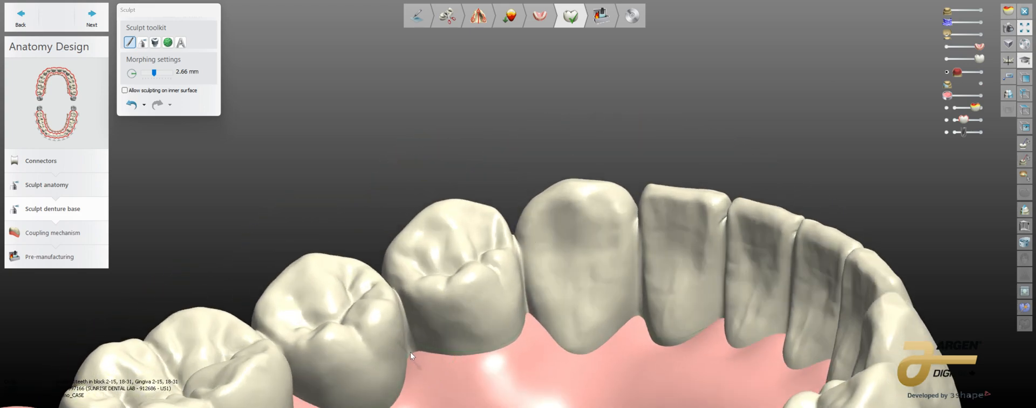
right_drag(418, 332, 514, 260)
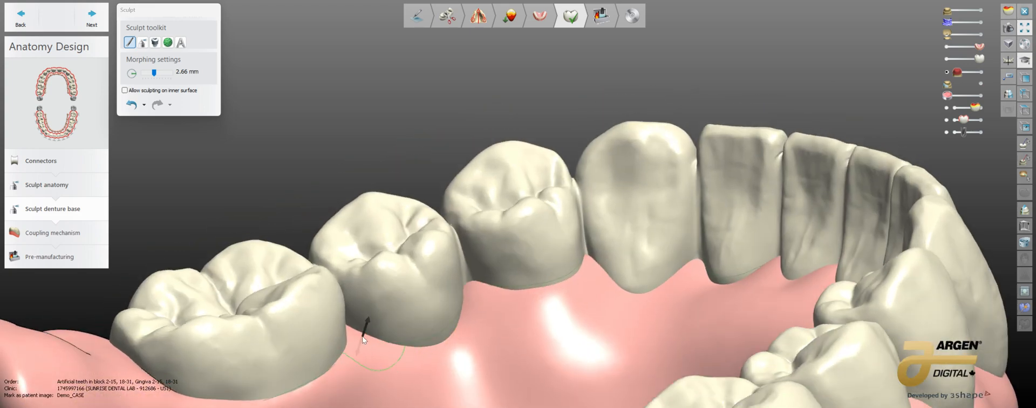
mouse_move(470, 348)
right_down()
mouse_move(536, 364)
mouse_move(606, 294)
mouse_move(574, 265)
mouse_move(588, 248)
mouse_move(643, 280)
mouse_move(625, 300)
right_up()
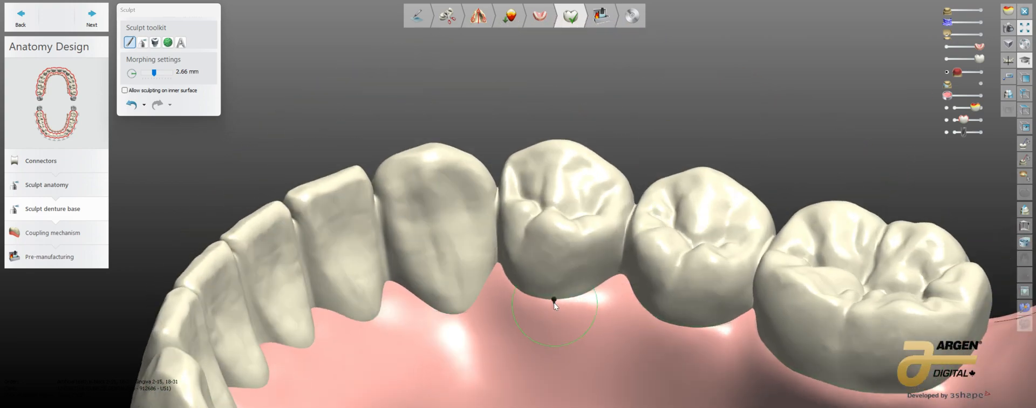
mouse_move(551, 305)
right_down()
mouse_move(517, 323)
mouse_move(547, 321)
mouse_move(549, 310)
right_up()
drag(524, 322, 521, 311)
right_drag(589, 361, 548, 327)
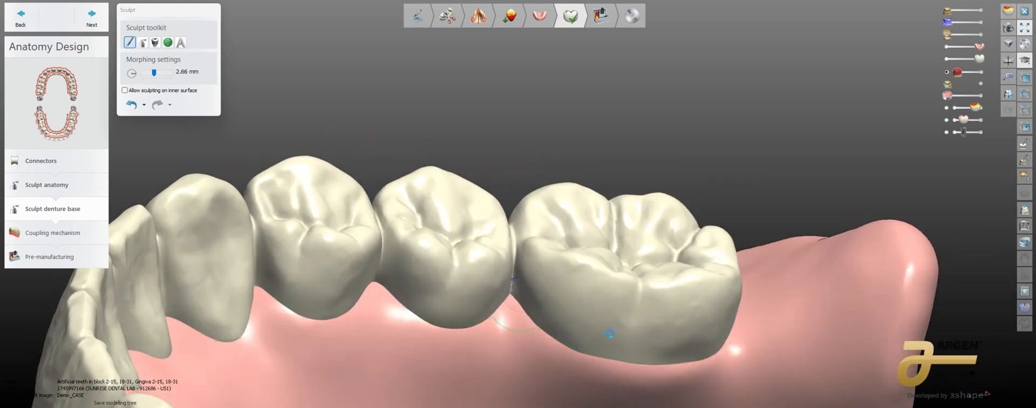
- Increase the morphing radius to 3.15 mm and reshape the tongue-side gum at the back edge of the last molar
right_drag(725, 371, 783, 348)
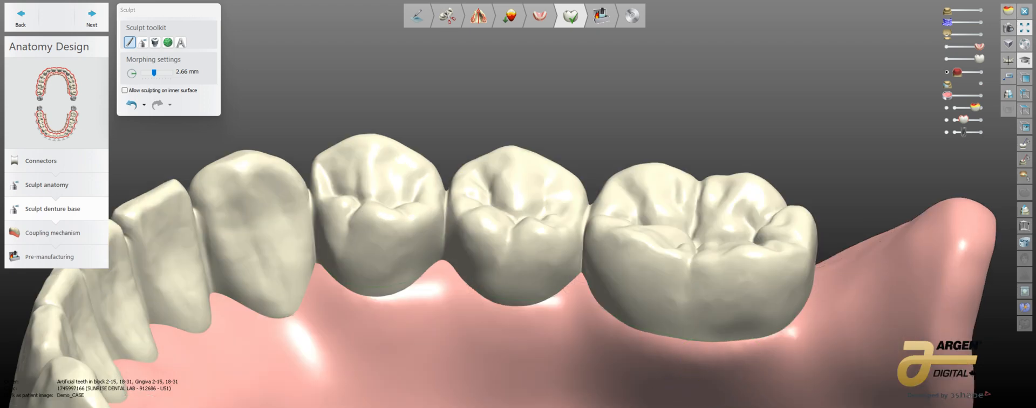
ctrl+scroll(803, 332, up, 4)
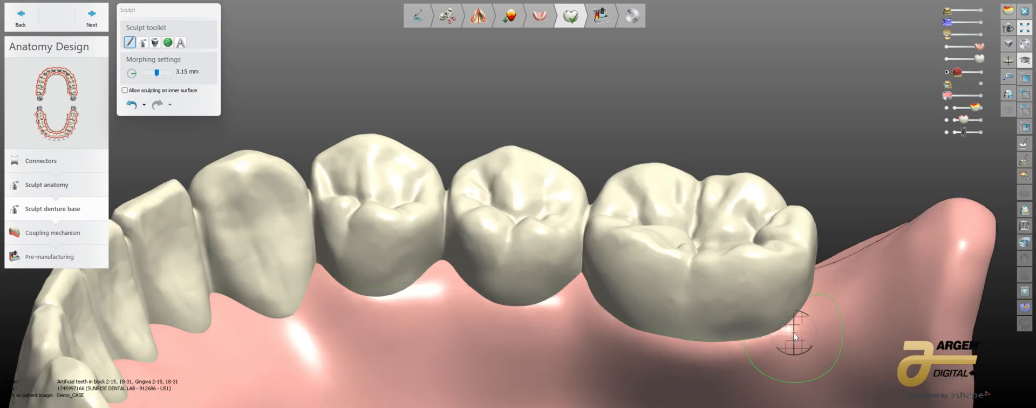
mouse_move(754, 374)
right_down()
mouse_move(726, 364)
mouse_move(704, 314)
mouse_move(737, 309)
mouse_move(663, 334)
mouse_move(678, 318)
mouse_move(705, 325)
mouse_move(682, 318)
mouse_move(616, 334)
mouse_move(751, 333)
right_up()
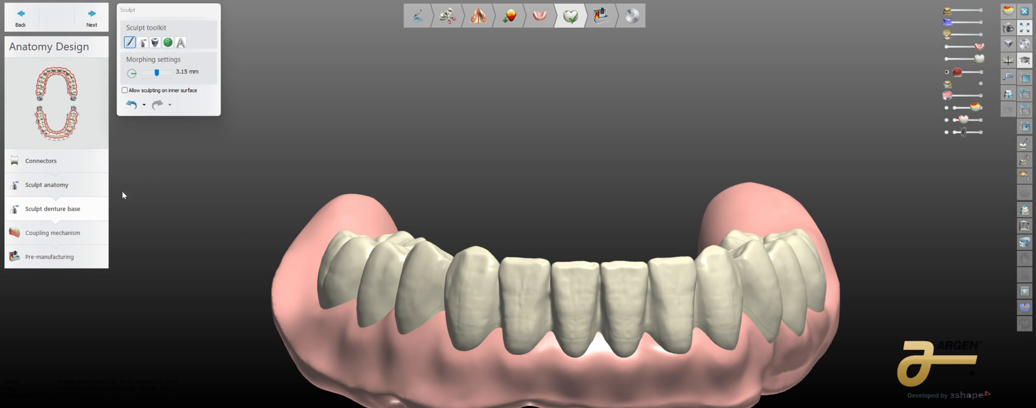
- Finish sculpting the denture base, keep the coupling mechanism settings, and proceed to pre-manufacturing to inspect the lower denture
click(92, 16)
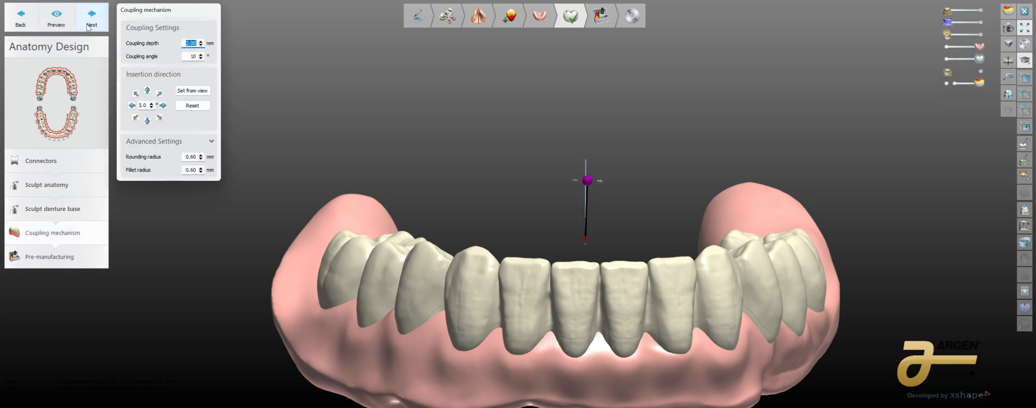
right_drag(467, 188, 431, 110)
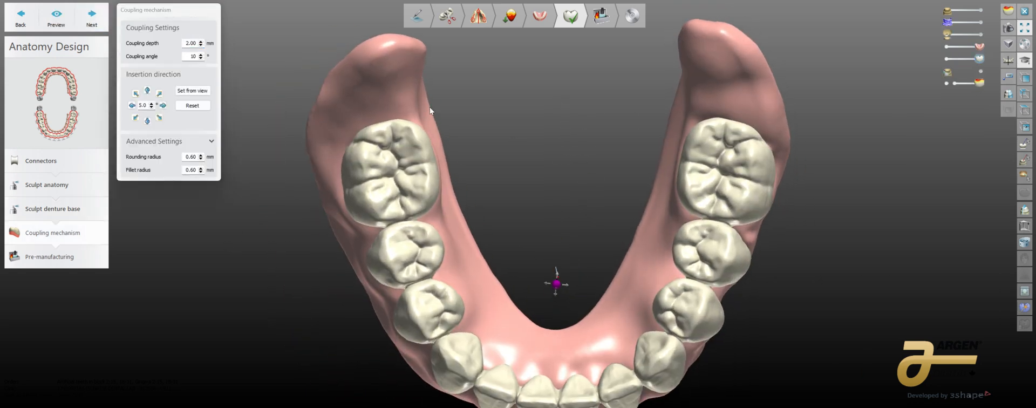
click(98, 18)
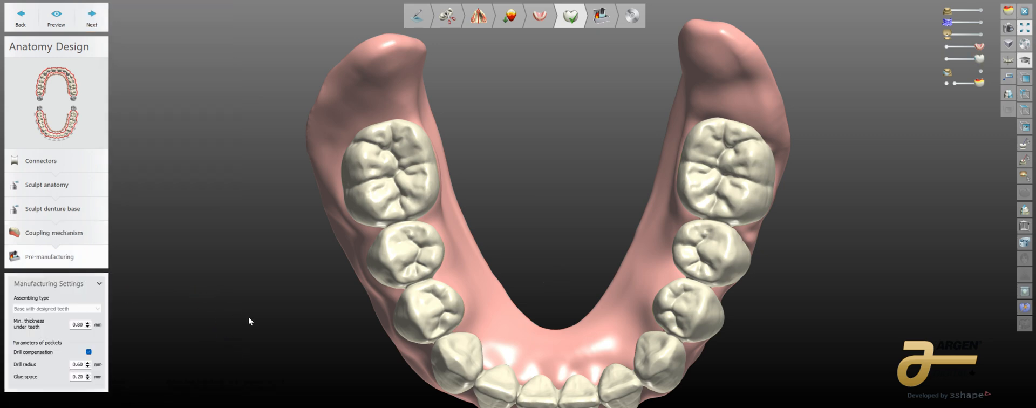
right_drag(264, 365, 241, 298)
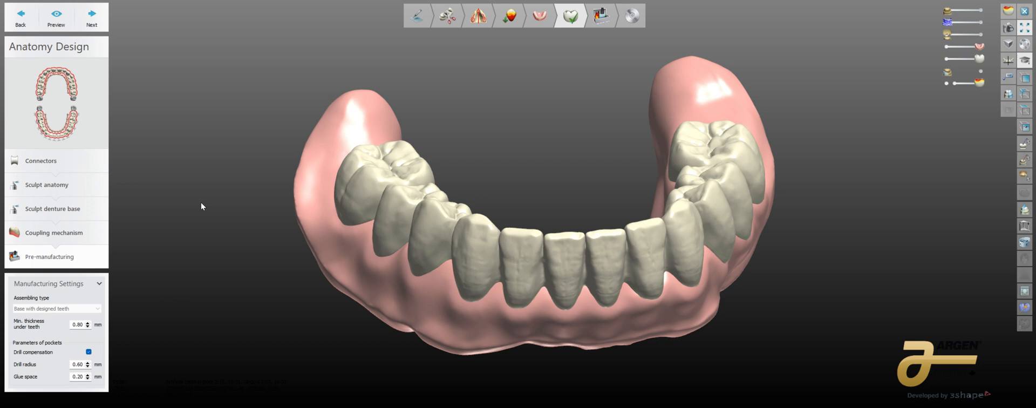
right_drag(409, 302, 372, 297)
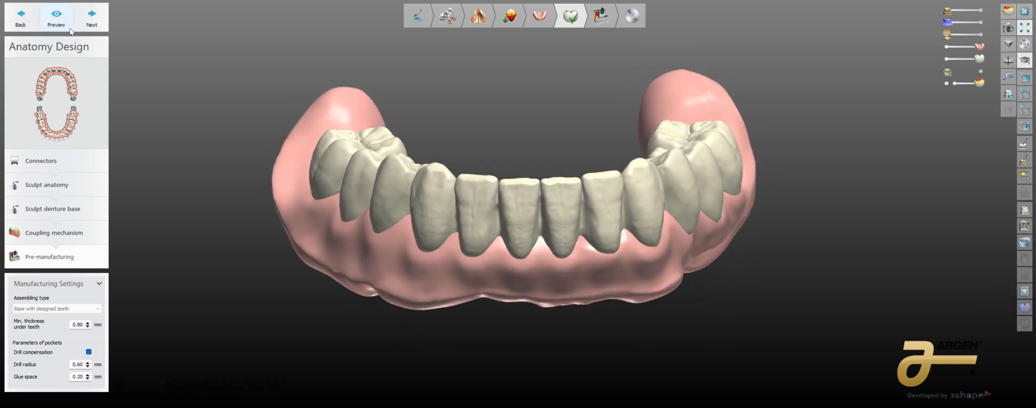
- Inspect the lower denture from several angles, preview the design, and proceed from anatomy design to premanufacturing of the artificial teeth
right_drag(734, 266, 741, 251)
scroll(533, 147, up, 3)
right_drag(500, 219, 544, 321)
scroll(572, 255, down, 5)
click(56, 19)
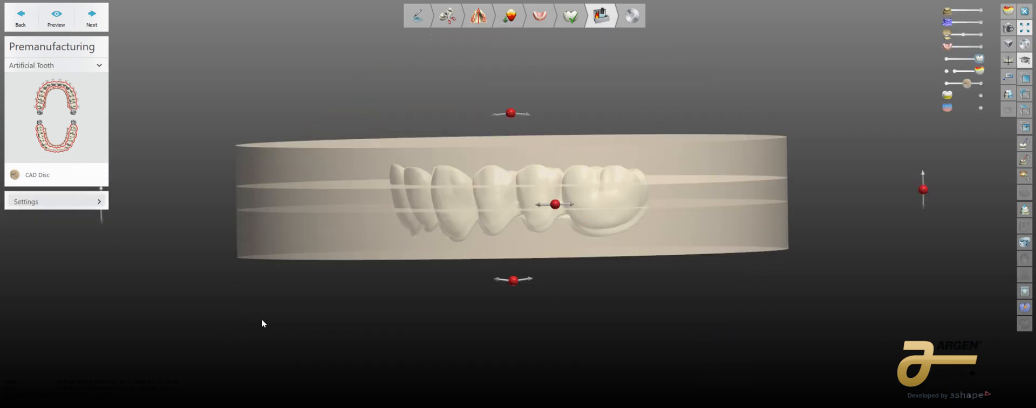
- Check the artificial teeth inside the CAD discs, accept their placement for both arches, and complete the design through to saving
right_drag(263, 322, 550, 338)
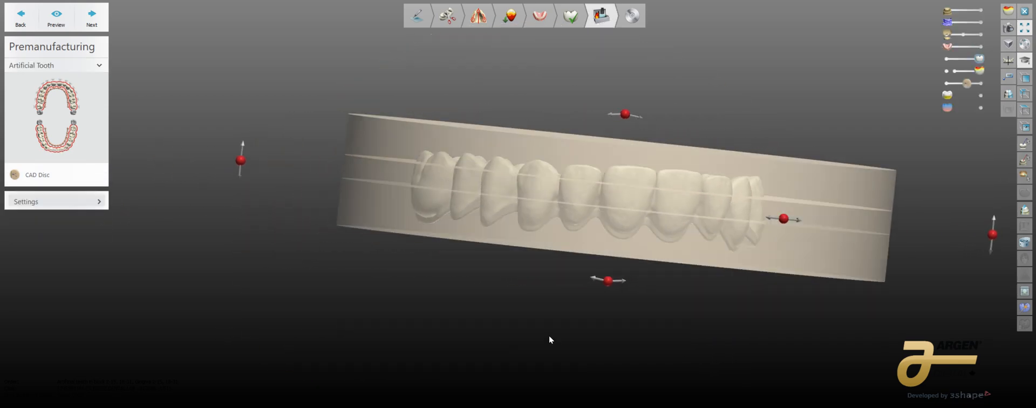
click(82, 20)
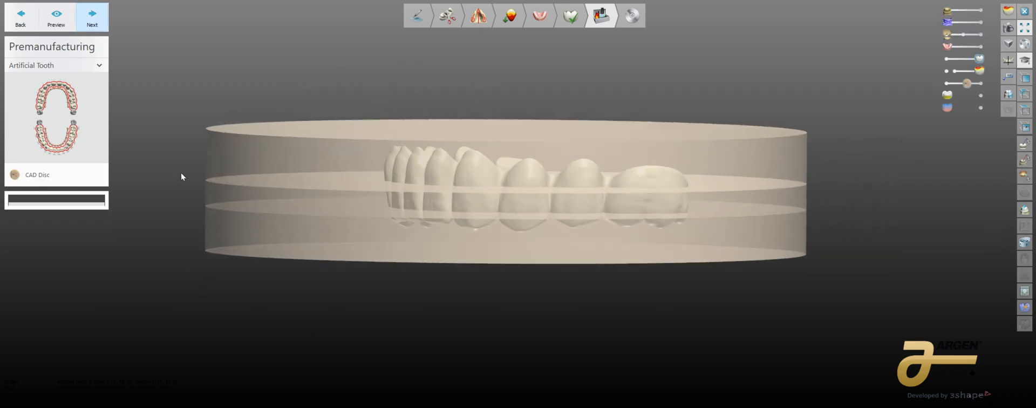
click(101, 19)
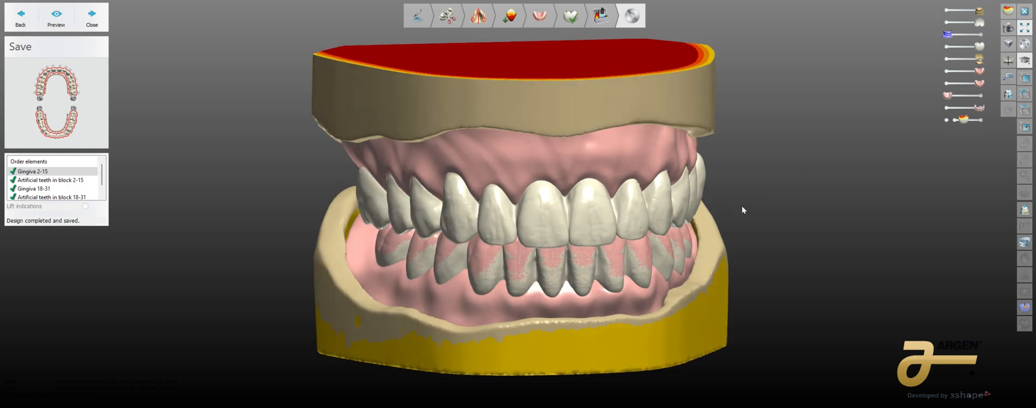
- Hide the gum layer overlapping the lower teeth and examine the finished upper and lower dentures in occlusion from the front and side
click(946, 107)
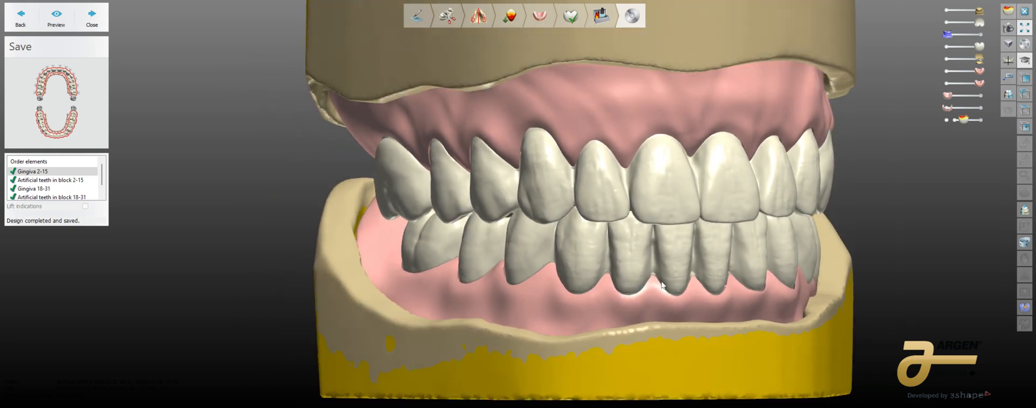
right_drag(659, 279, 559, 280)
right_drag(550, 307, 574, 320)
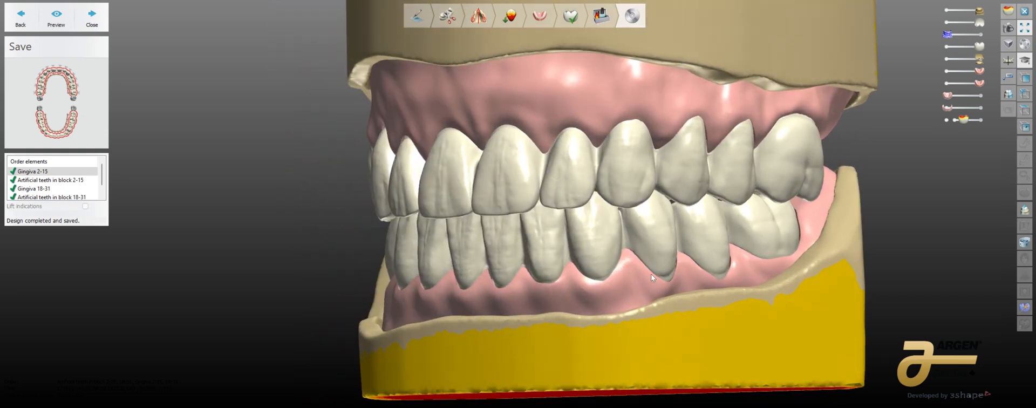